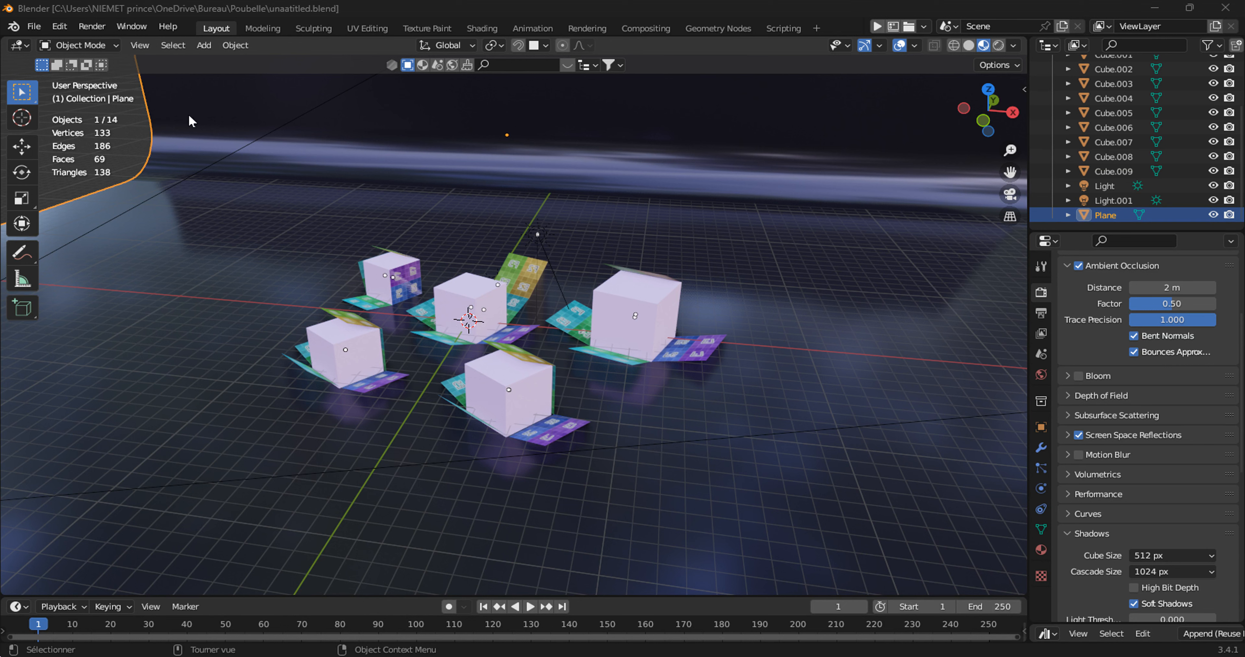
left_click(210, 48)
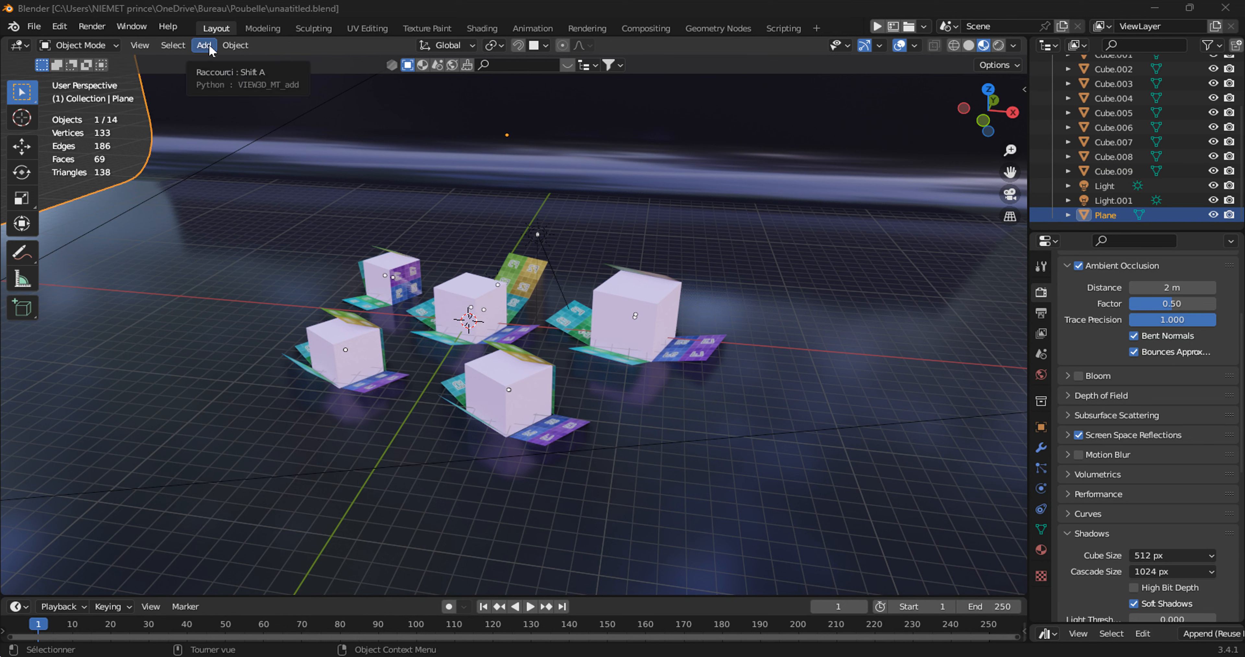
left_click(209, 48)
mouse_move(212, 64)
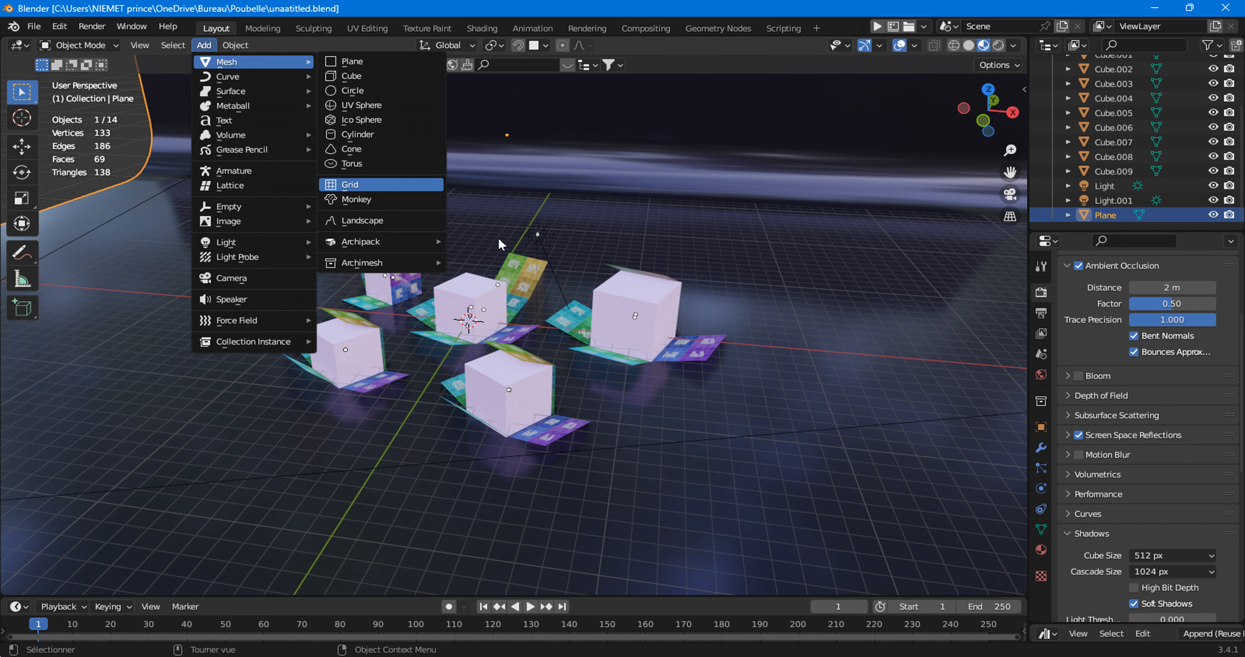
Start a new general file and delete the default cube.
left_click(33, 26)
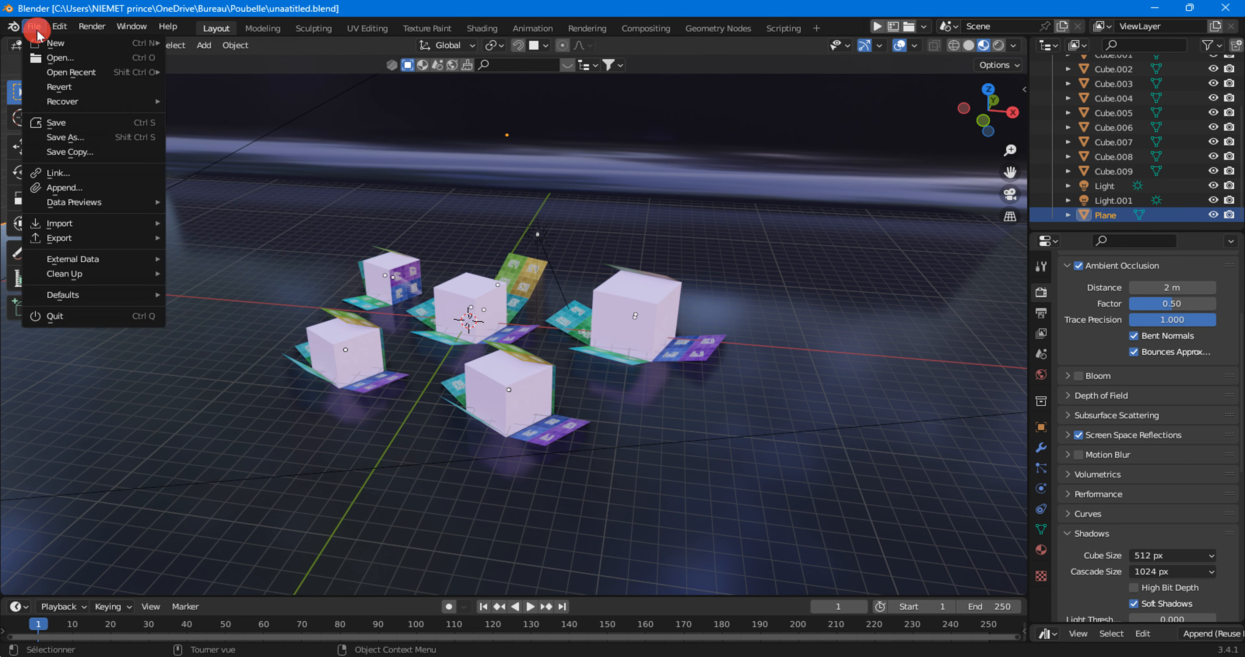
mouse_move(55, 43)
left_click(206, 42)
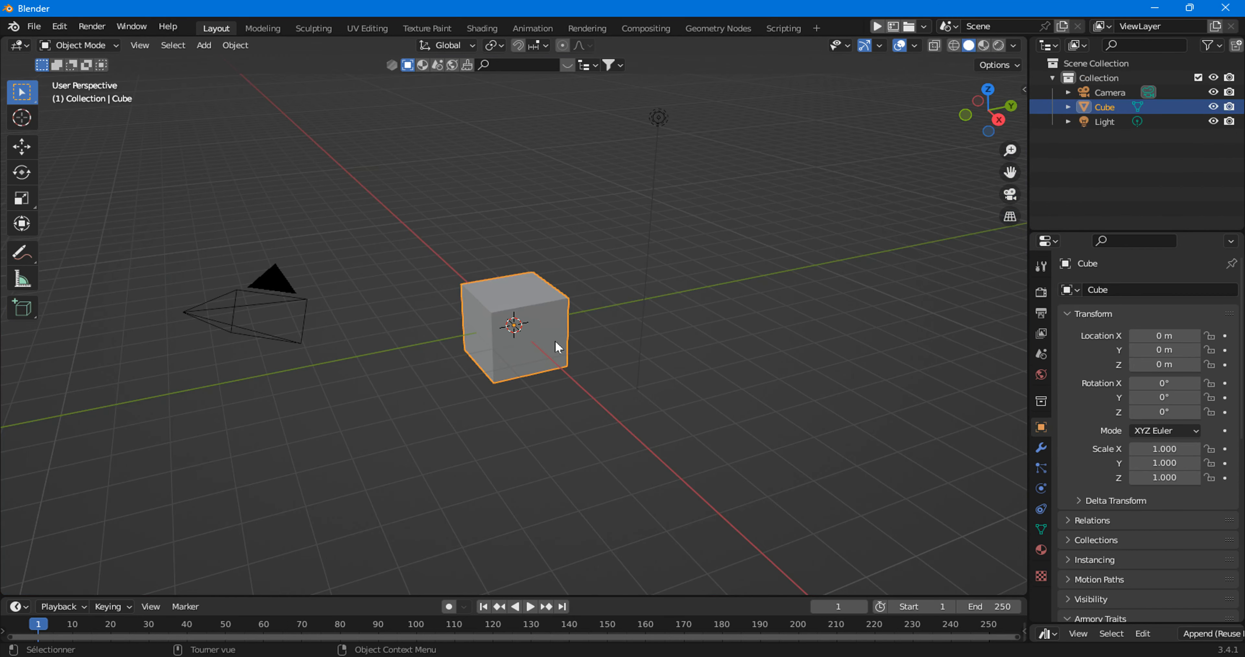
scroll(517, 348, "up", 4)
middle_click_drag(533, 328, 483, 300)
right_click(482, 299)
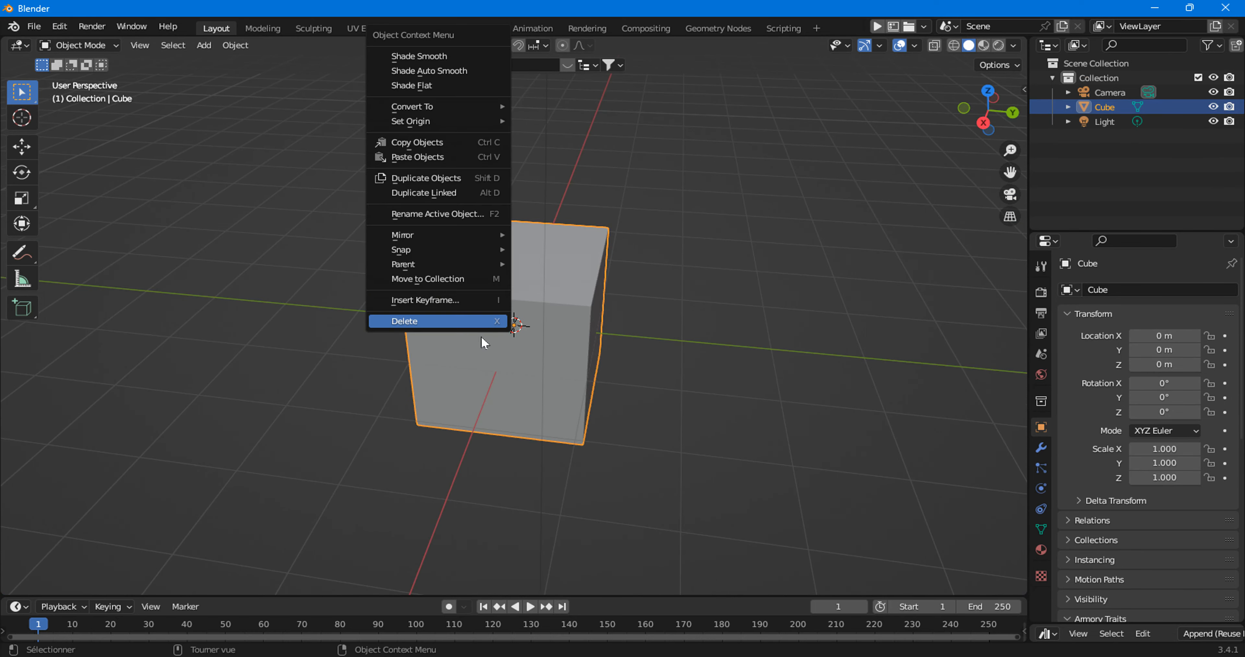
left_click(479, 317)
Add a torus mesh at the origin and open it in the UV Editing workspace.
left_click(204, 46)
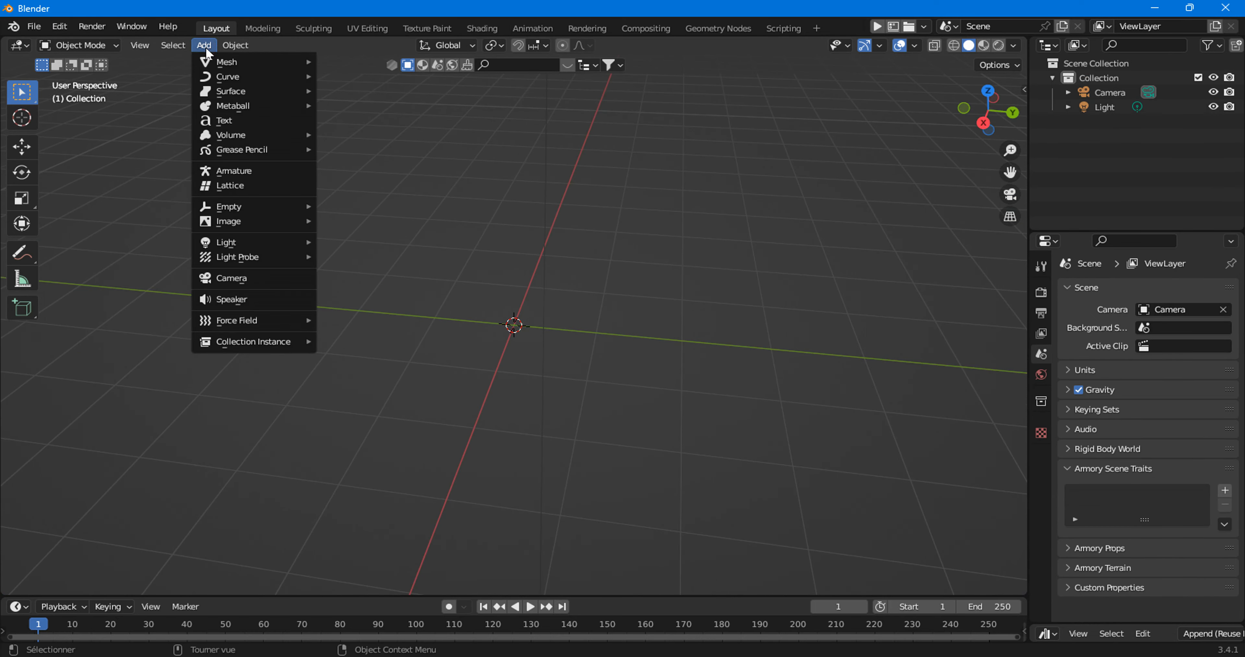
mouse_move(222, 62)
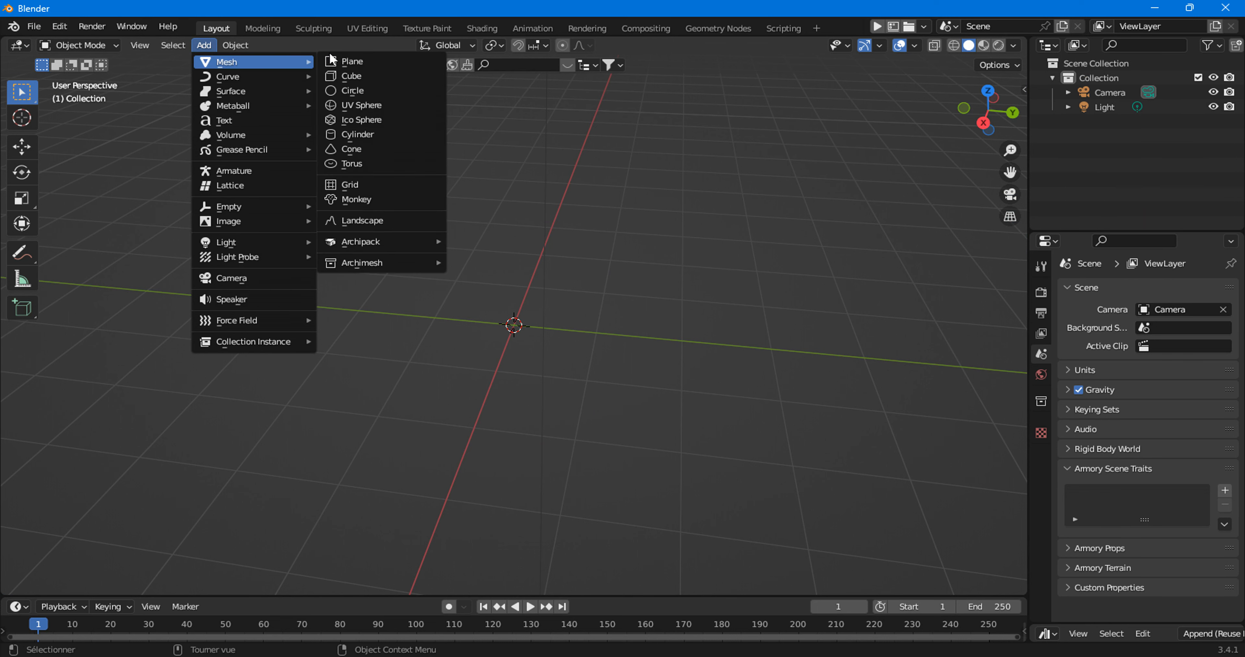
left_click(341, 164)
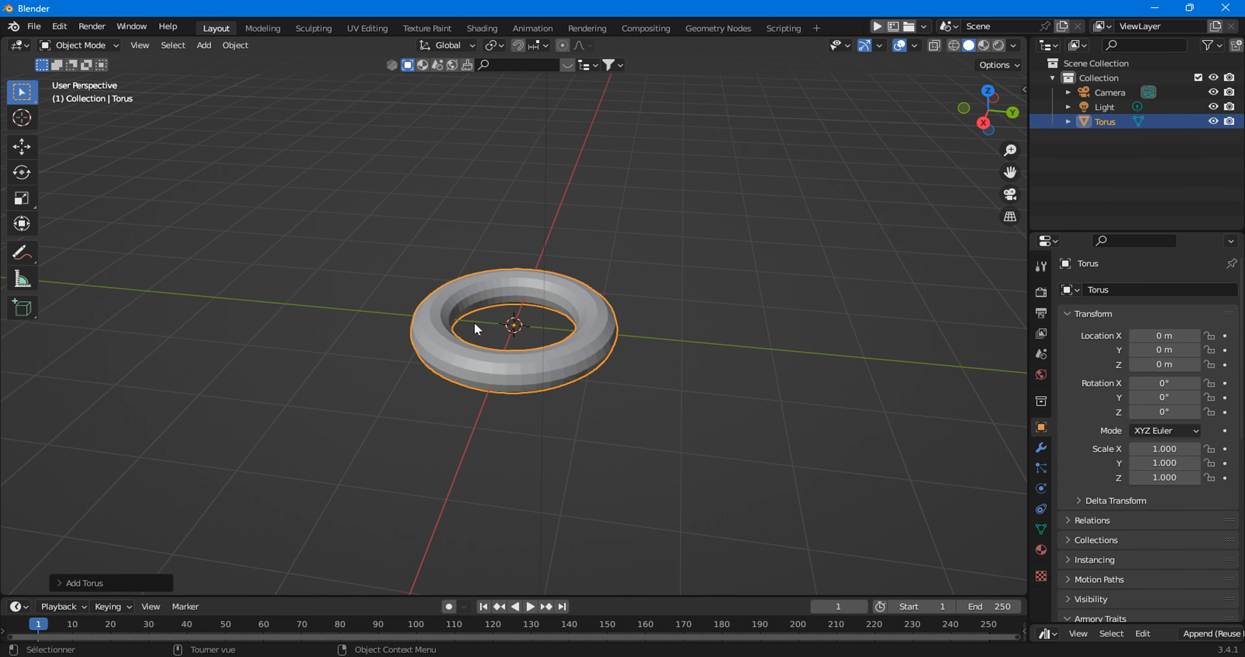
scroll(462, 346, "up", 5)
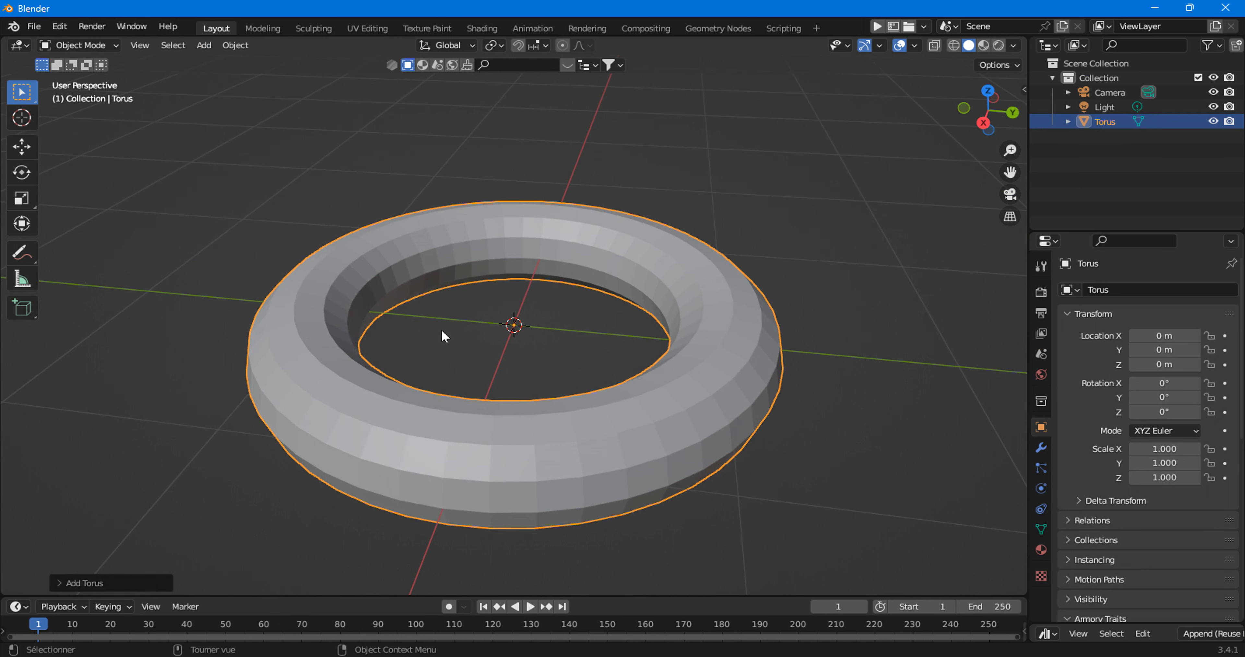
left_click(364, 29)
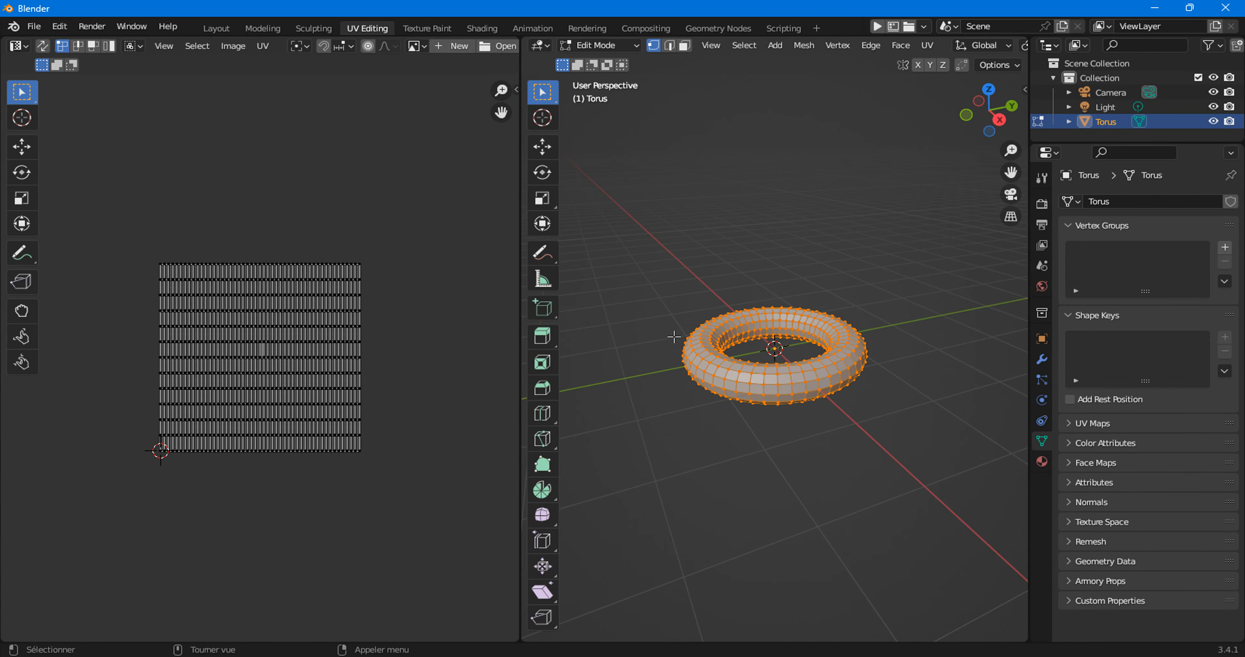
scroll(673, 337, "up", 4)
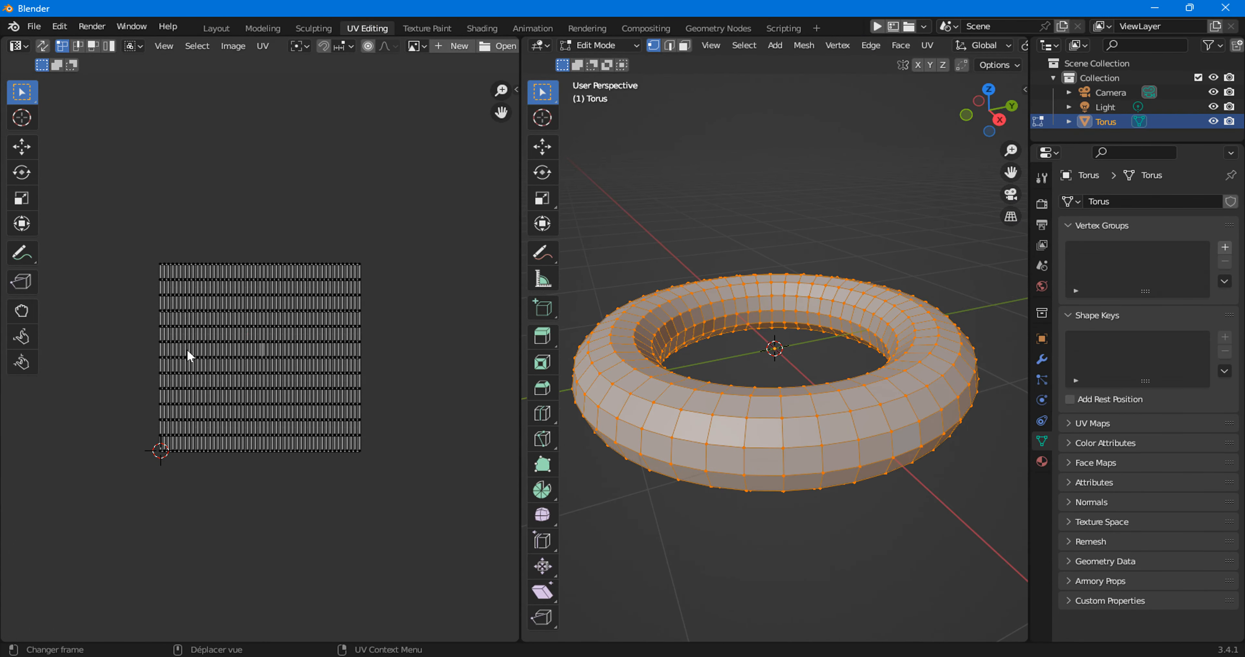
scroll(315, 423, "up", 3)
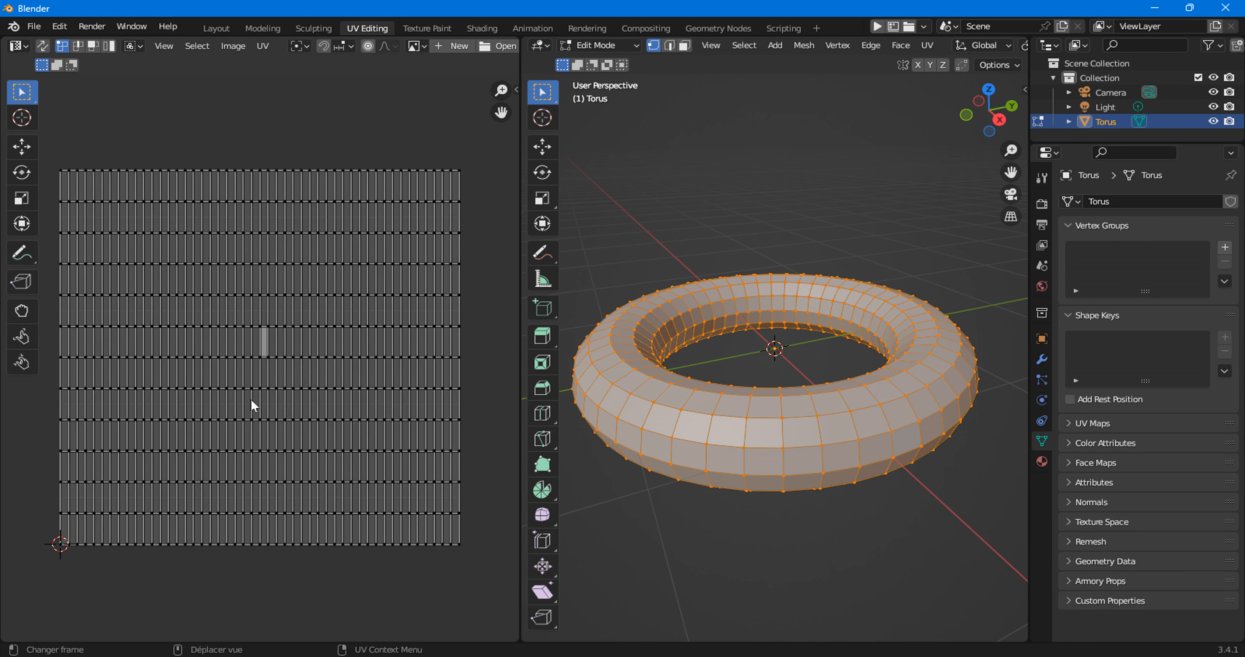
Select all of the torus's UVs and scale them along Y by about 2.41.
scroll(278, 401, "down", 4)
left_click_drag(129, 225, 379, 474)
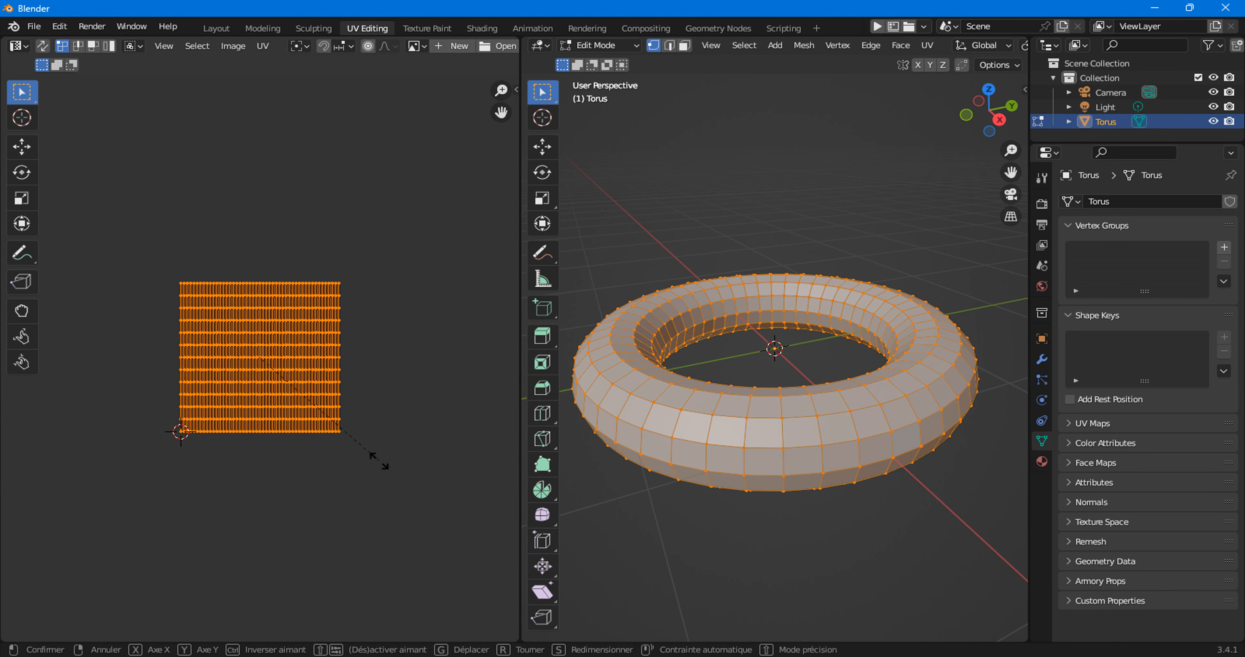
key("s")
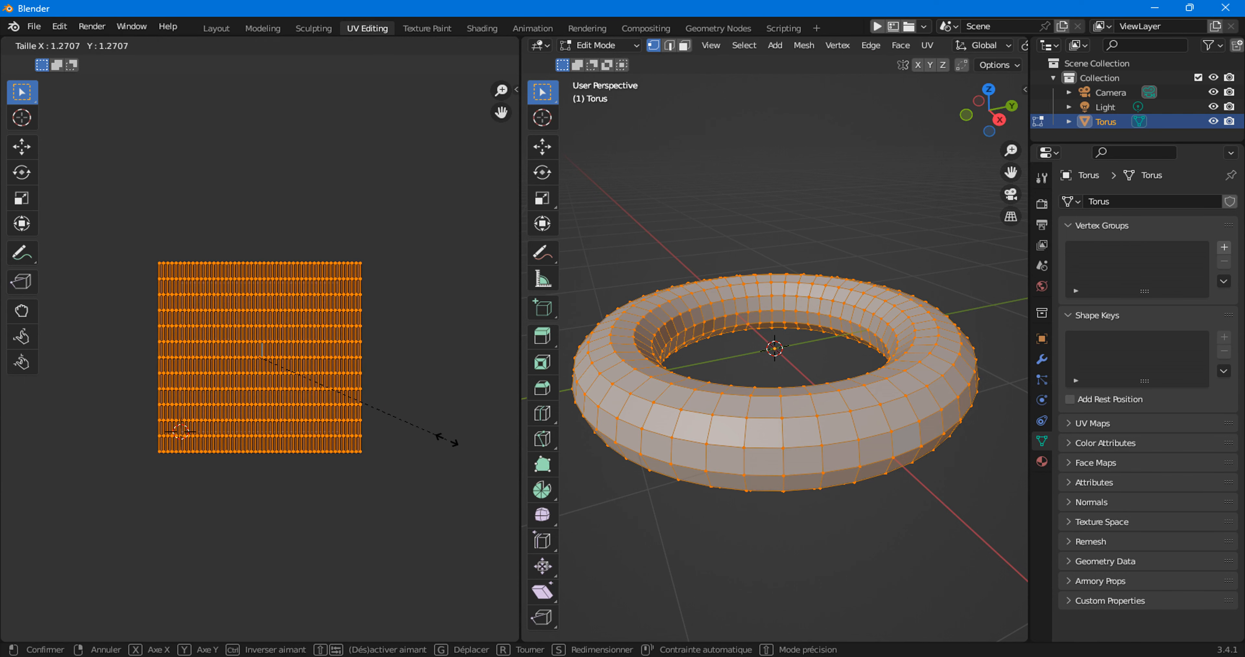
key("y")
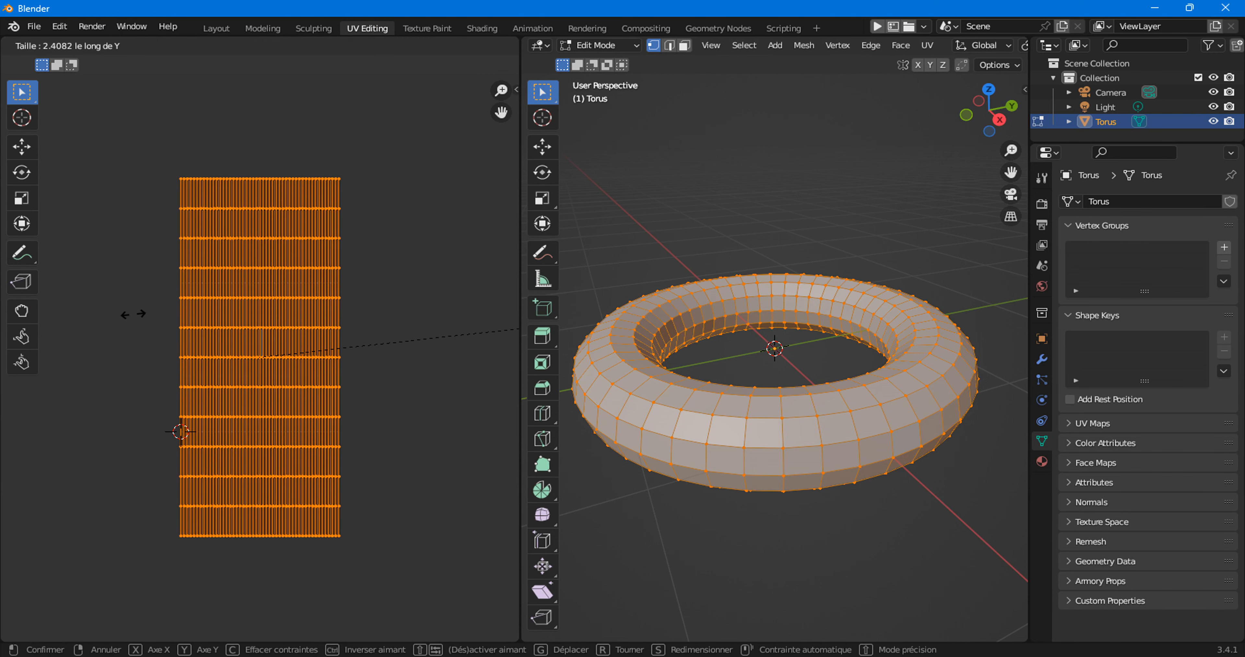
left_click(133, 314)
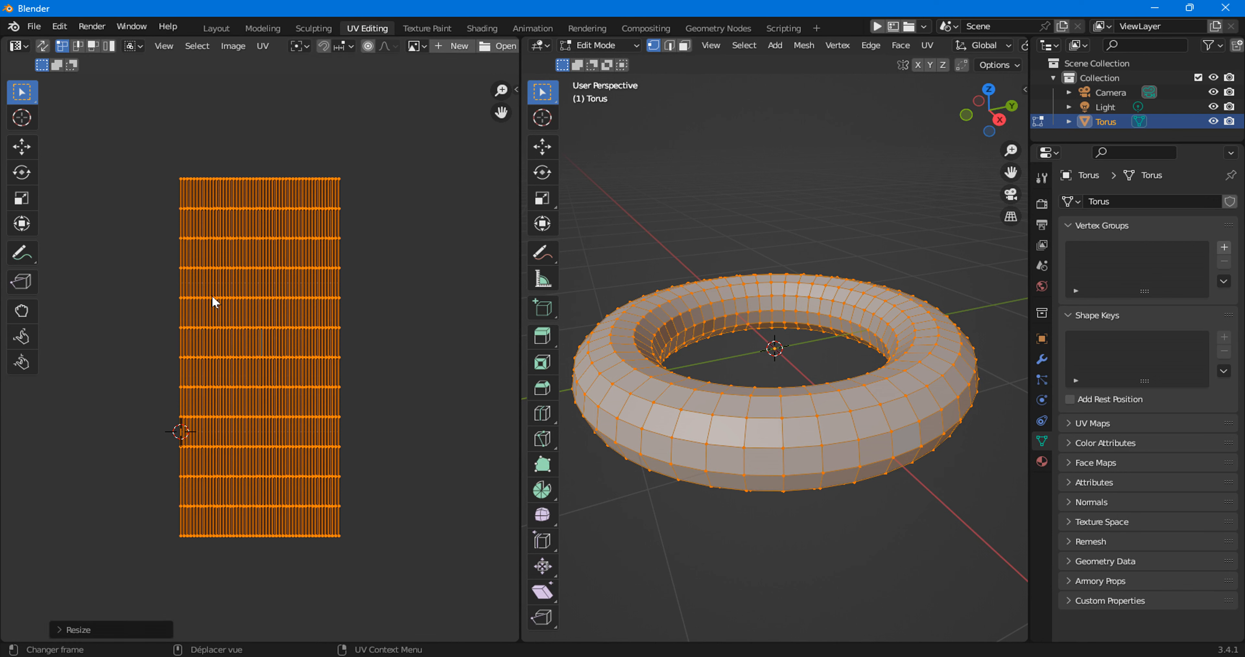
Select the single UV vertex at the active face's upper-left corner and move it down along that face.
scroll(92, 337, "up", 10)
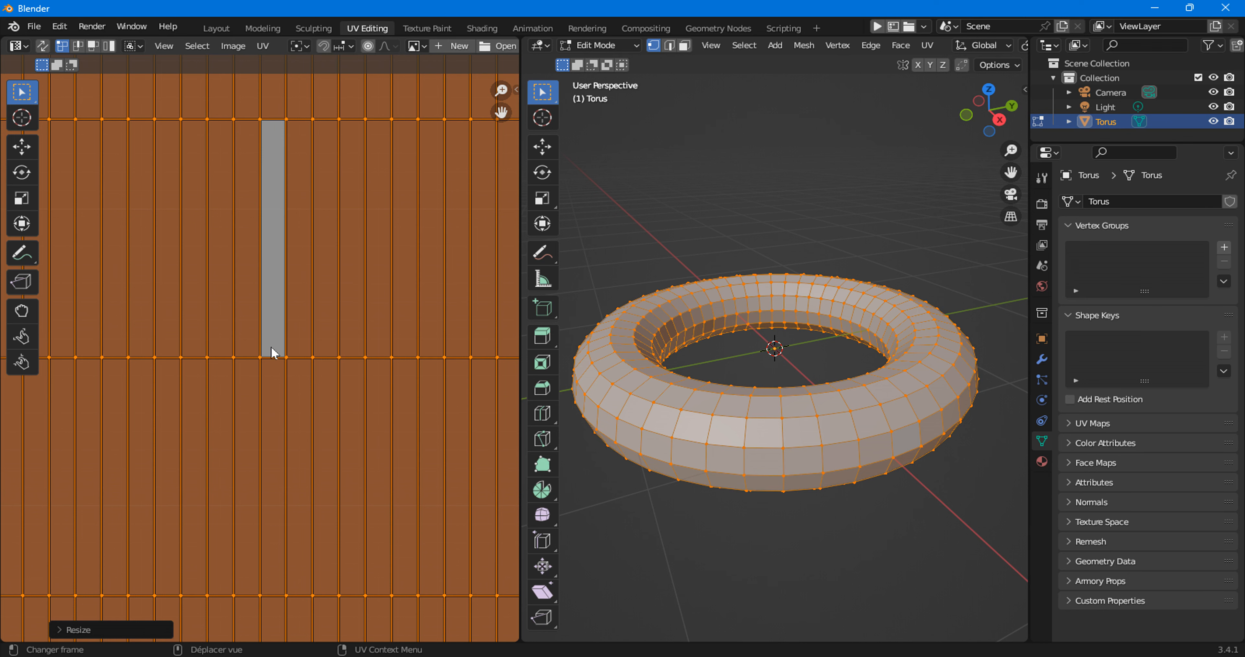
left_click_drag(248, 113, 275, 139)
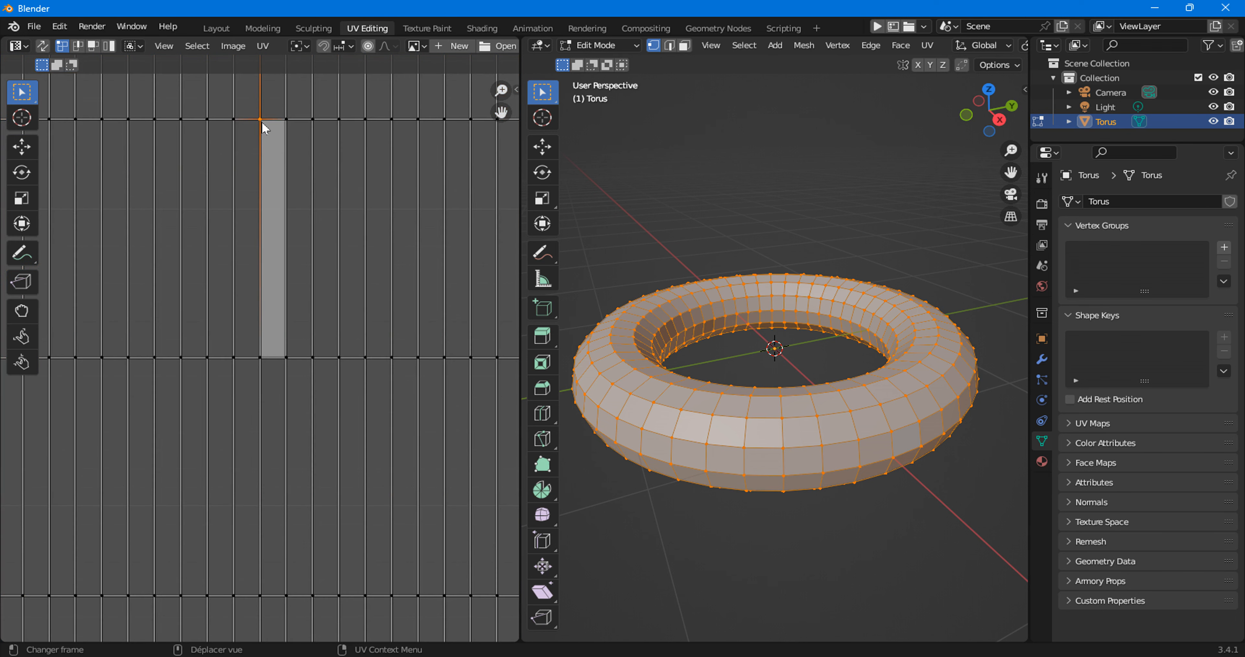
key("h")
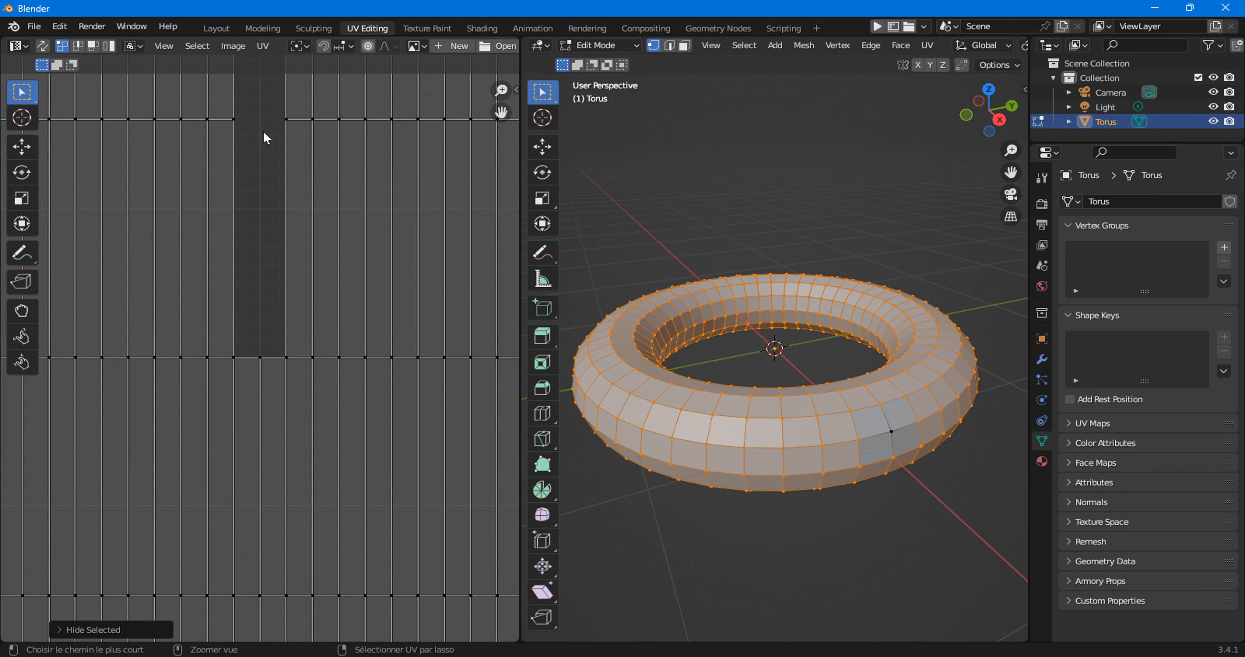
key("alt+h")
key("g")
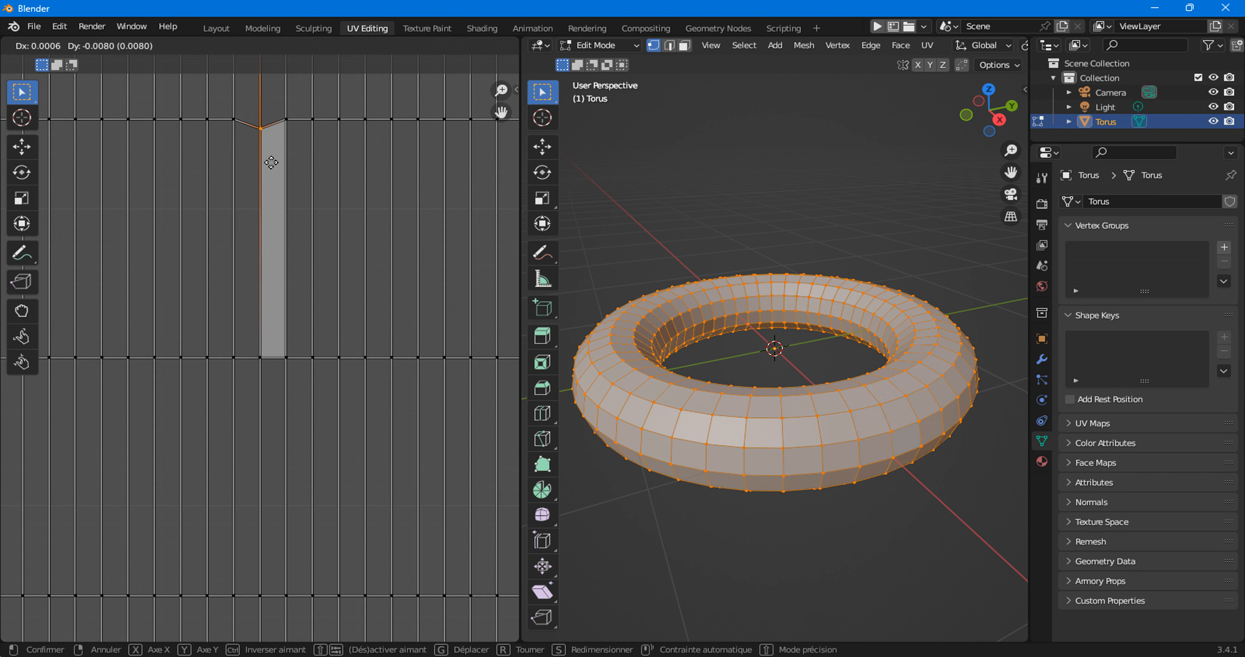
left_click(265, 222)
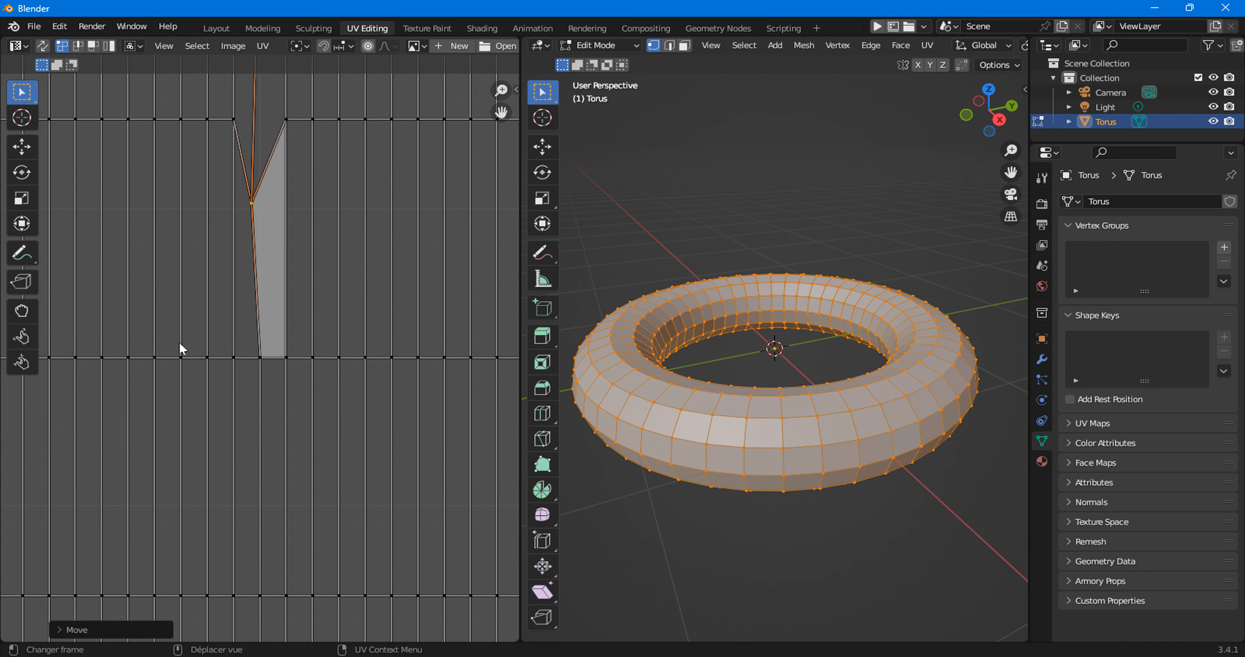
Select the whole UV layout and unwrap the torus with Smart UV Project.
scroll(212, 342, "down", 5)
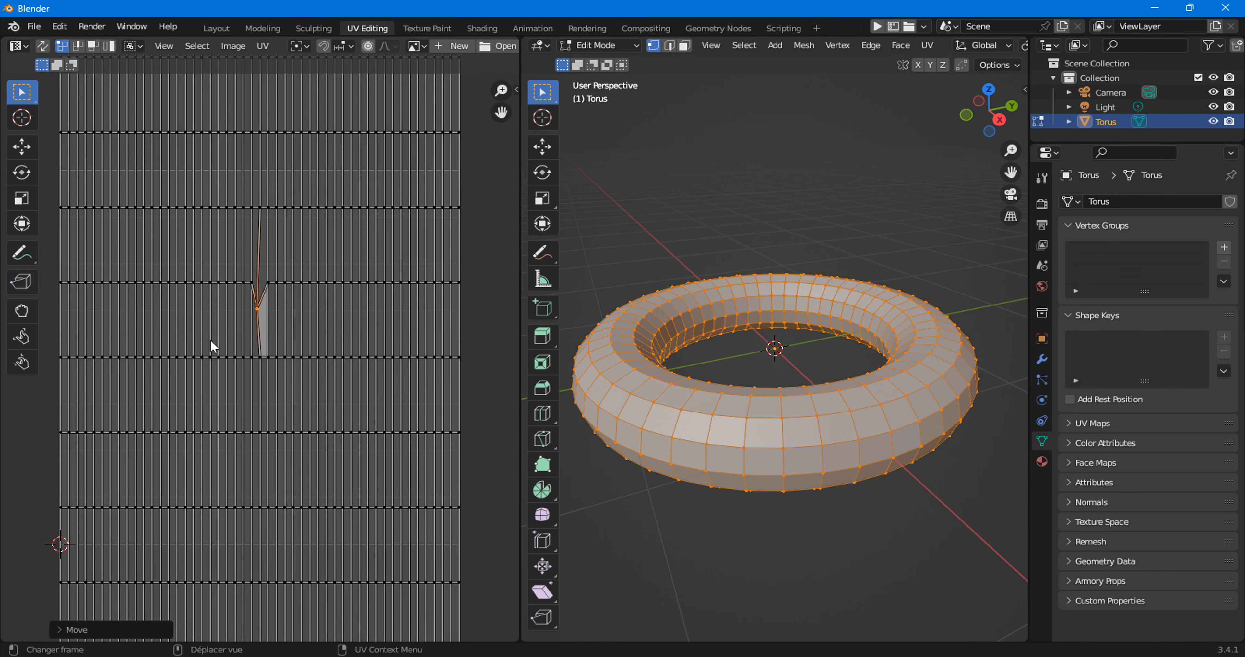
scroll(210, 341, "down", 4)
left_click_drag(92, 73, 388, 604)
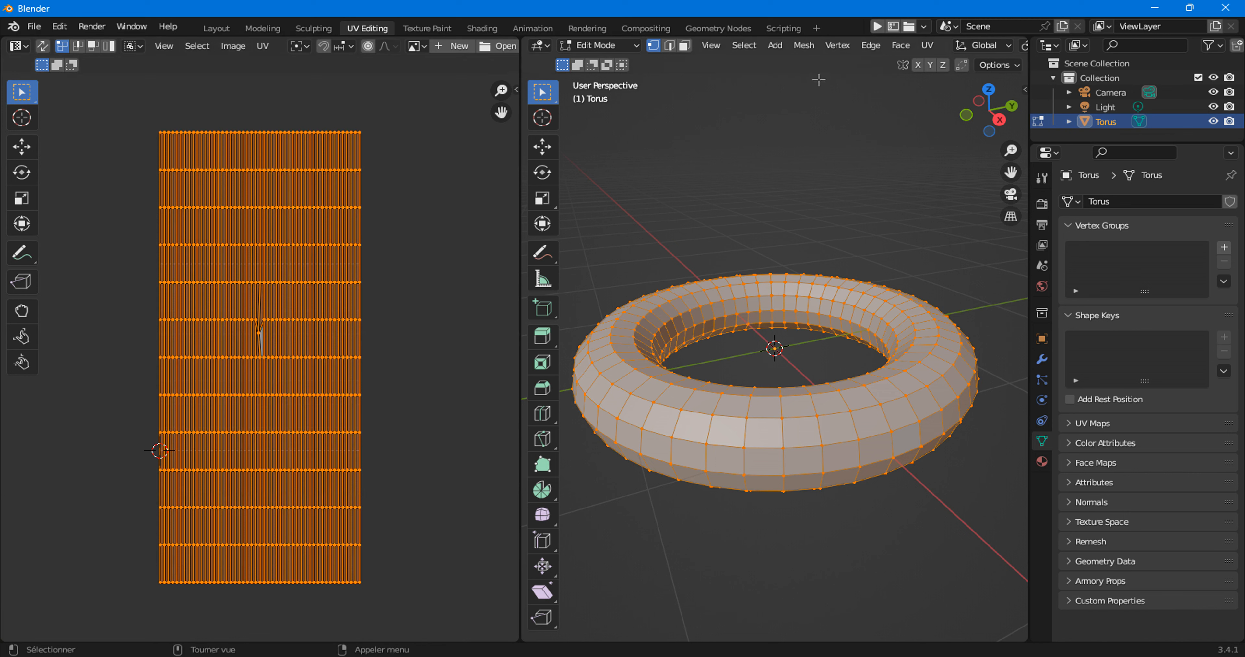
left_click(927, 45)
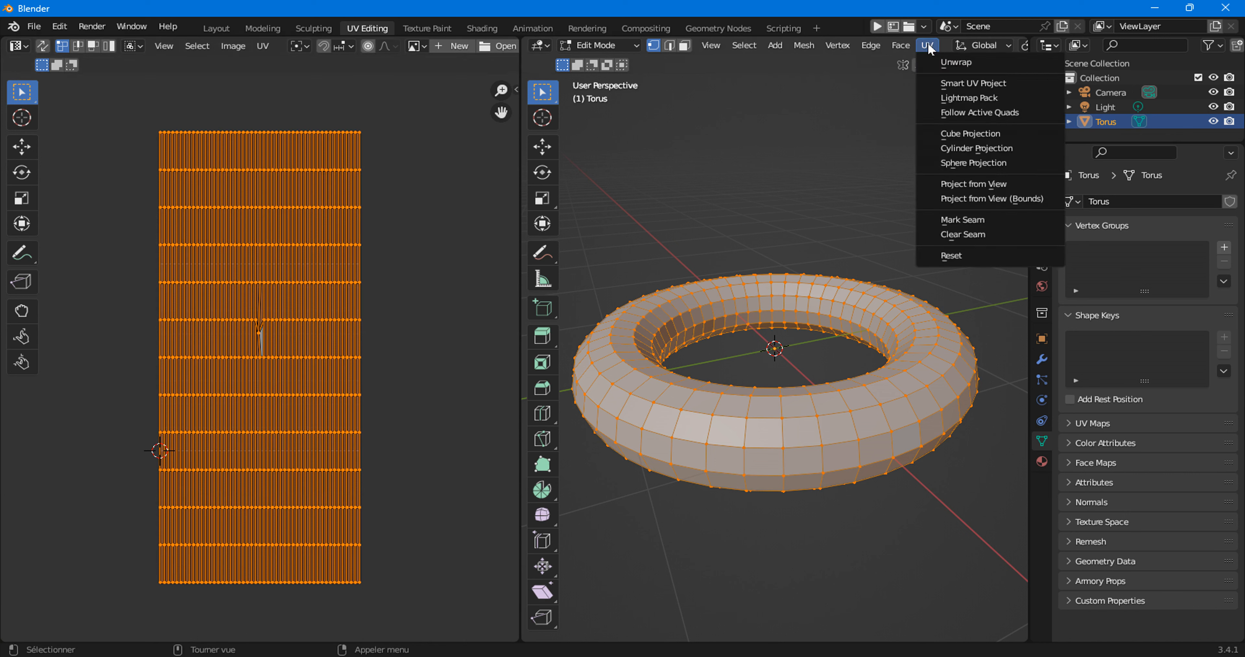
left_click(935, 84)
left_click(859, 221)
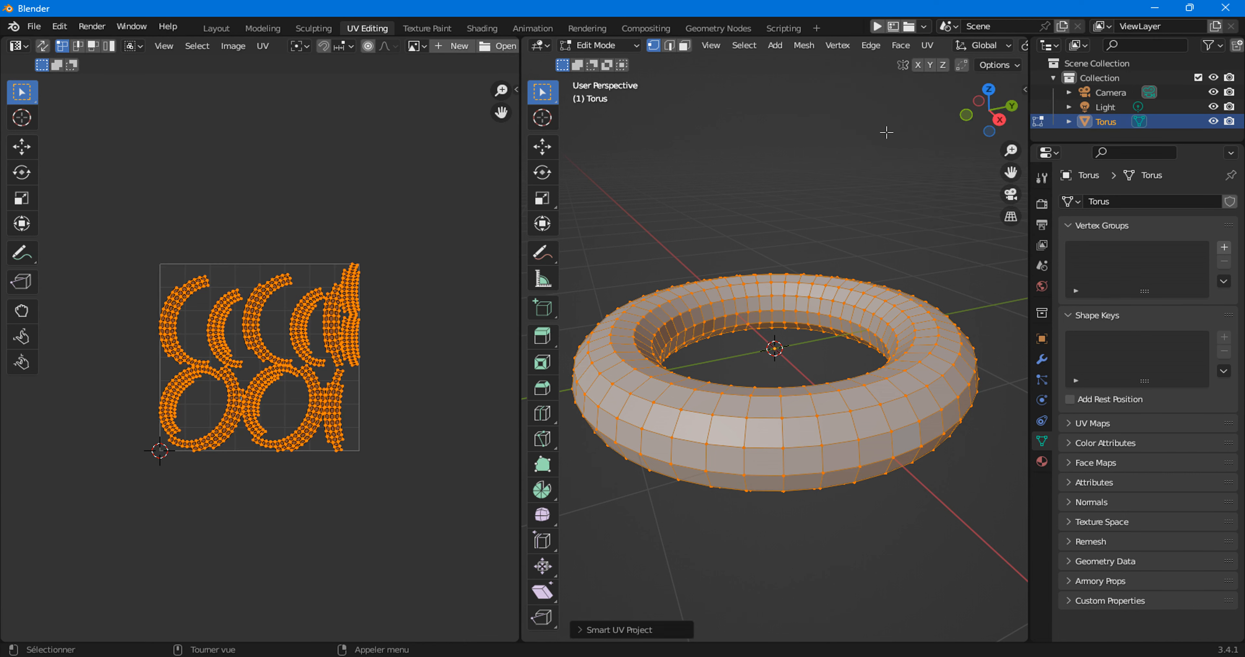
left_click(927, 46)
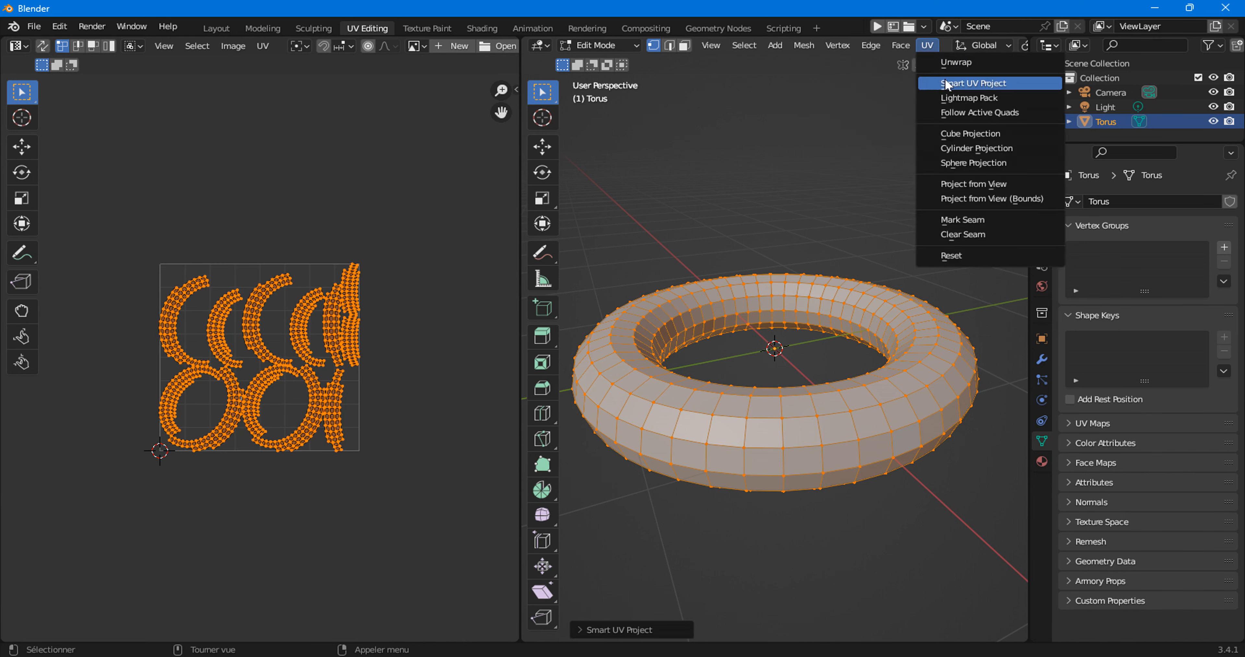
scroll(366, 365, "up", 6)
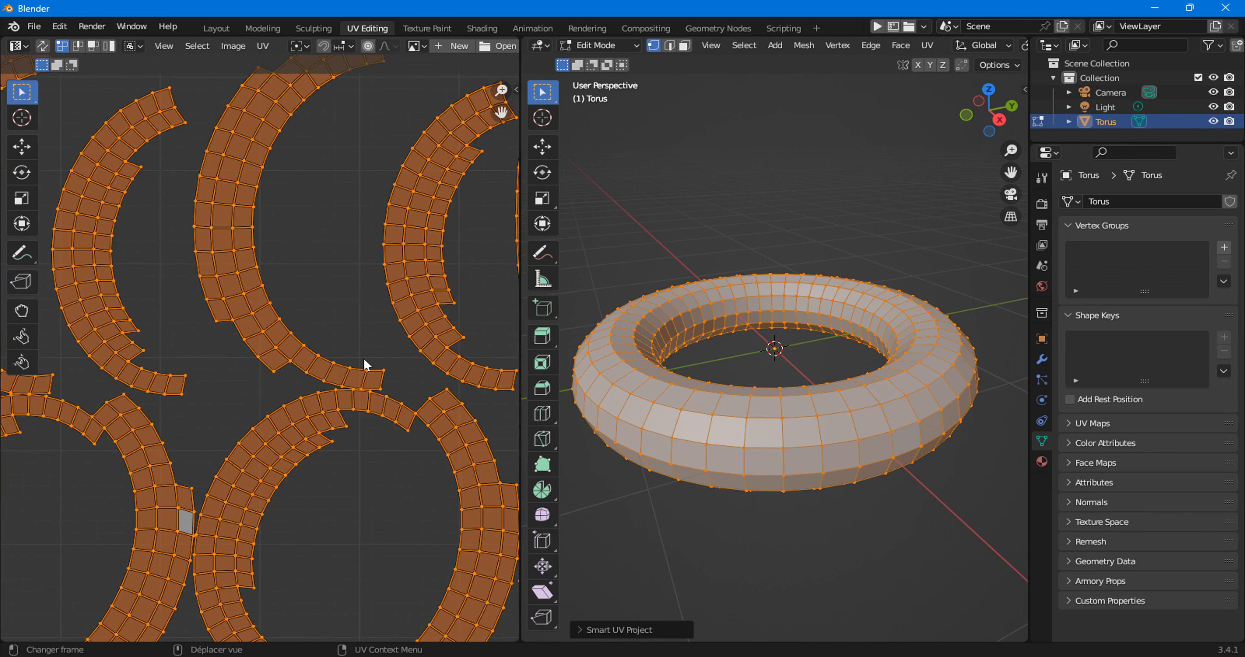
scroll(244, 258, "down", 4)
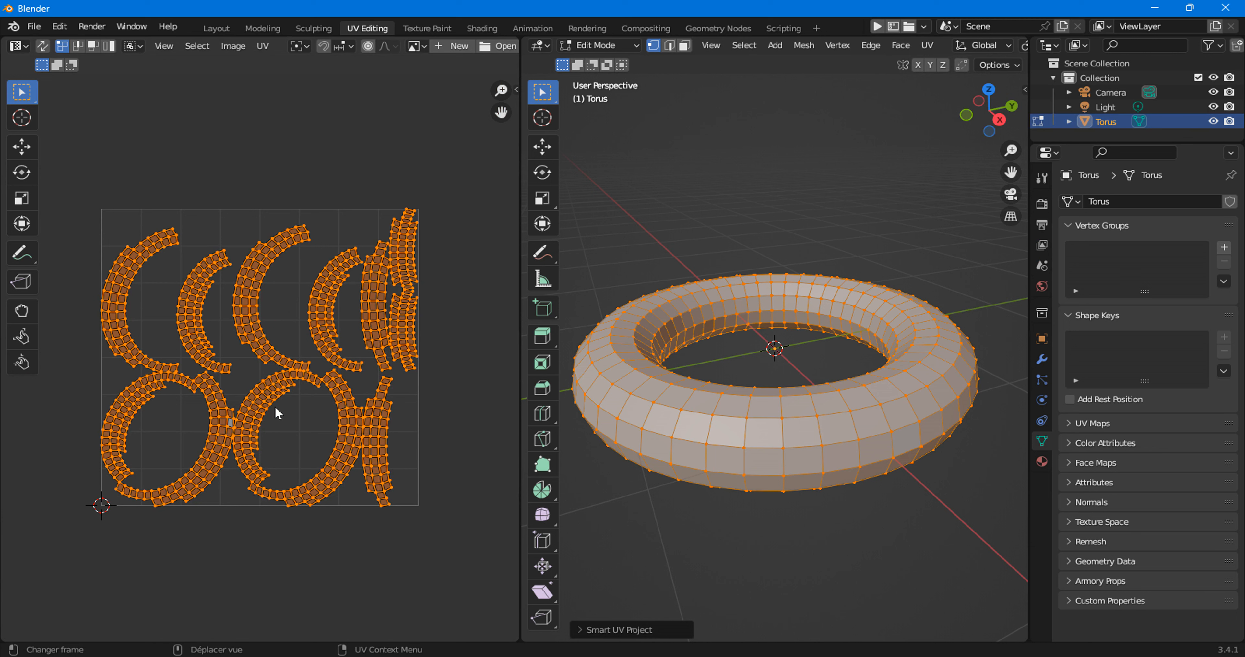
Return to the Layout workspace and show the torus in Edit Mode with wireframe shading and X-ray off.
left_click(210, 27)
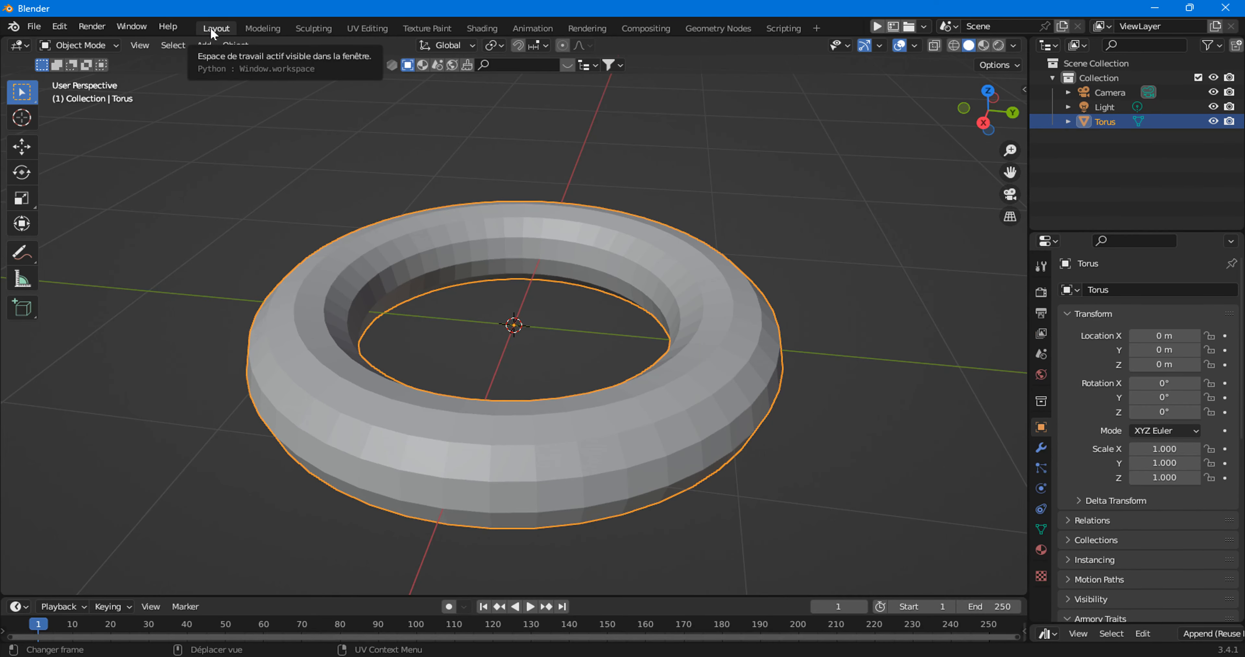
left_click(81, 44)
left_click(81, 75)
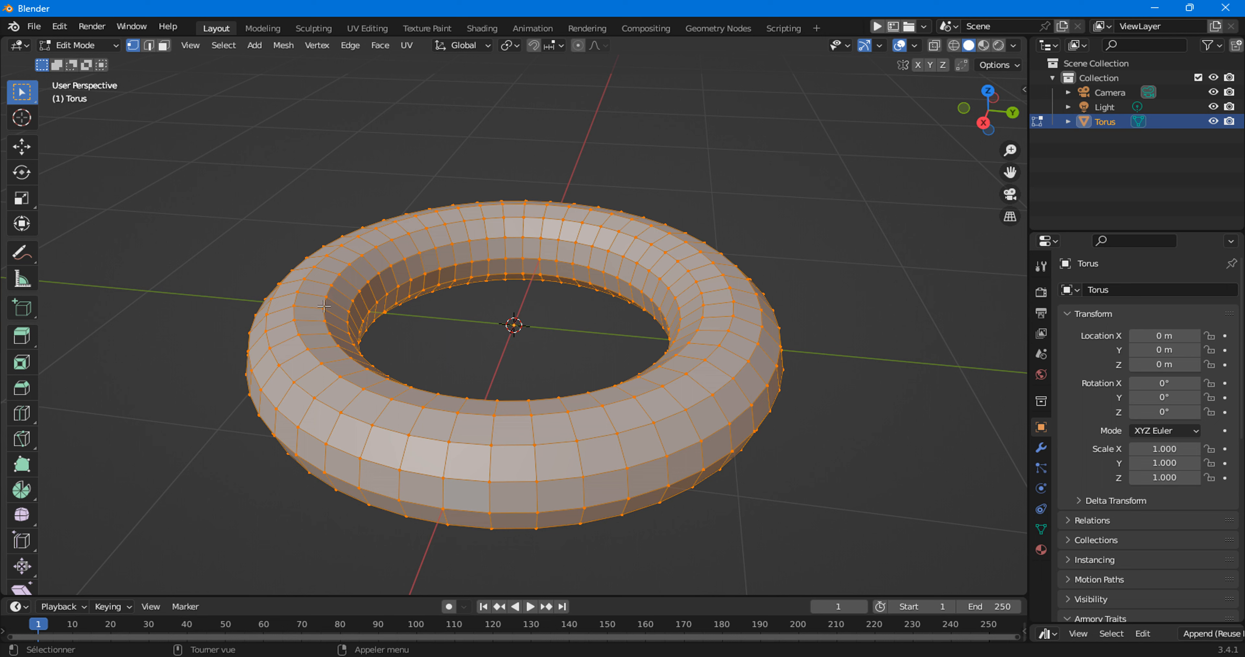
left_click(956, 43)
left_click(933, 45)
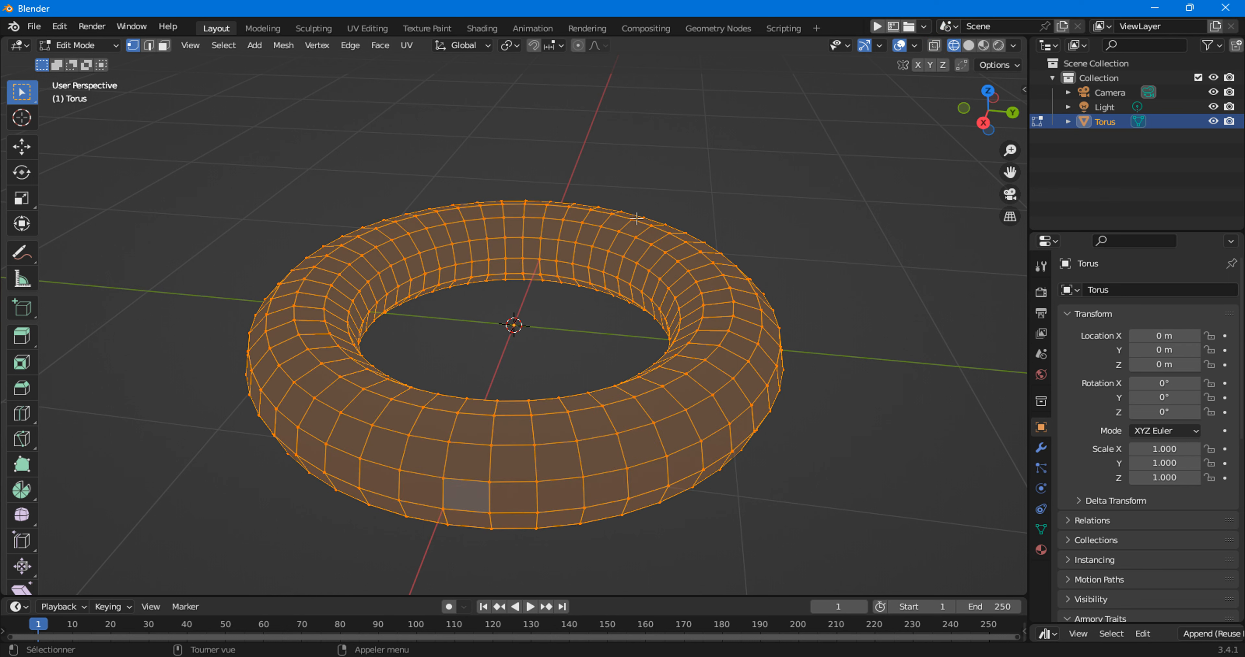
Switch to face selection and select the loop of faces running around the torus's upper inner rim.
left_click(355, 285)
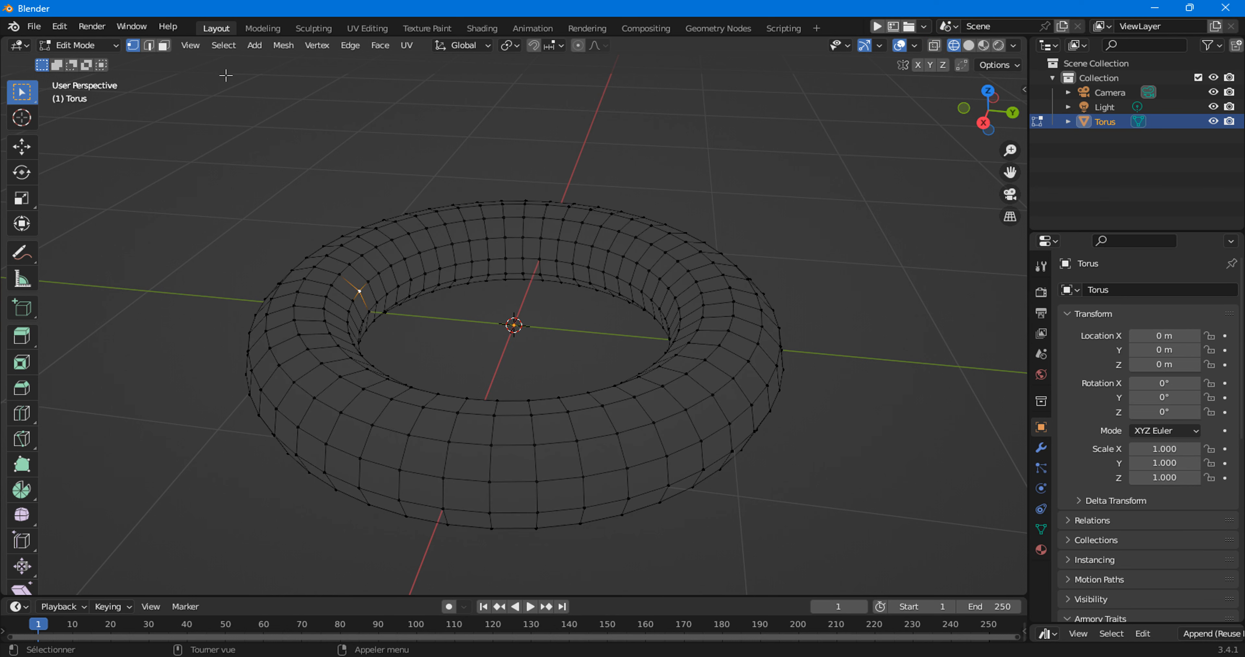
left_click(165, 47)
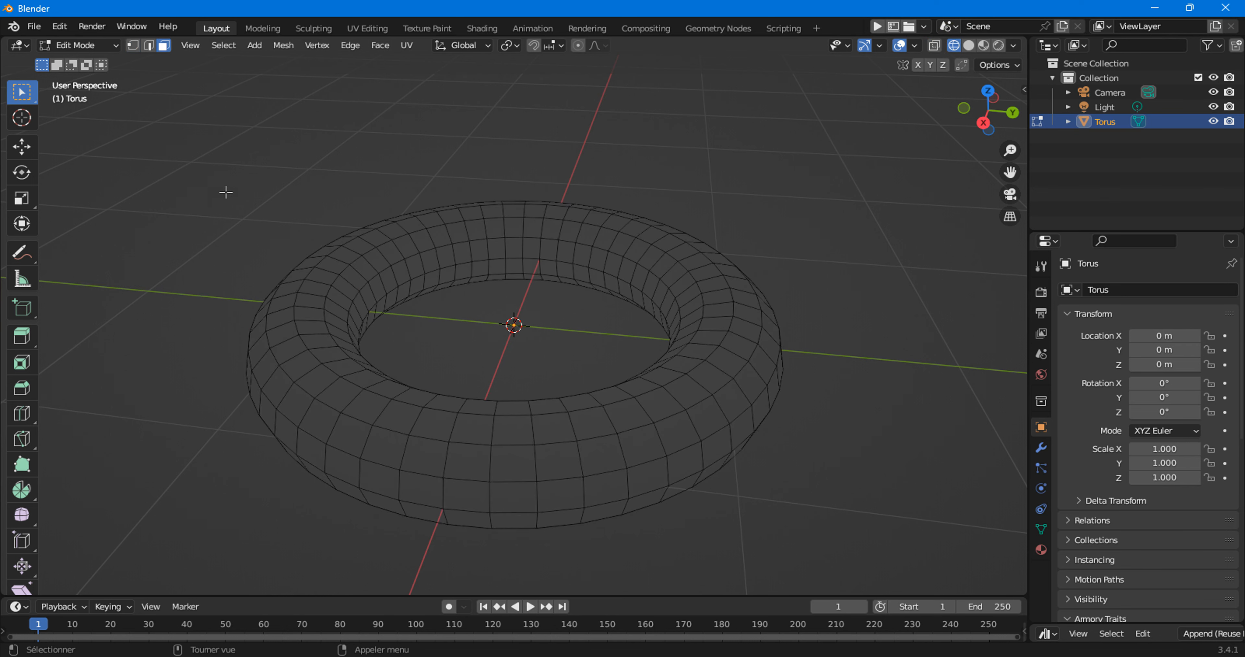
left_click(320, 273, "alt")
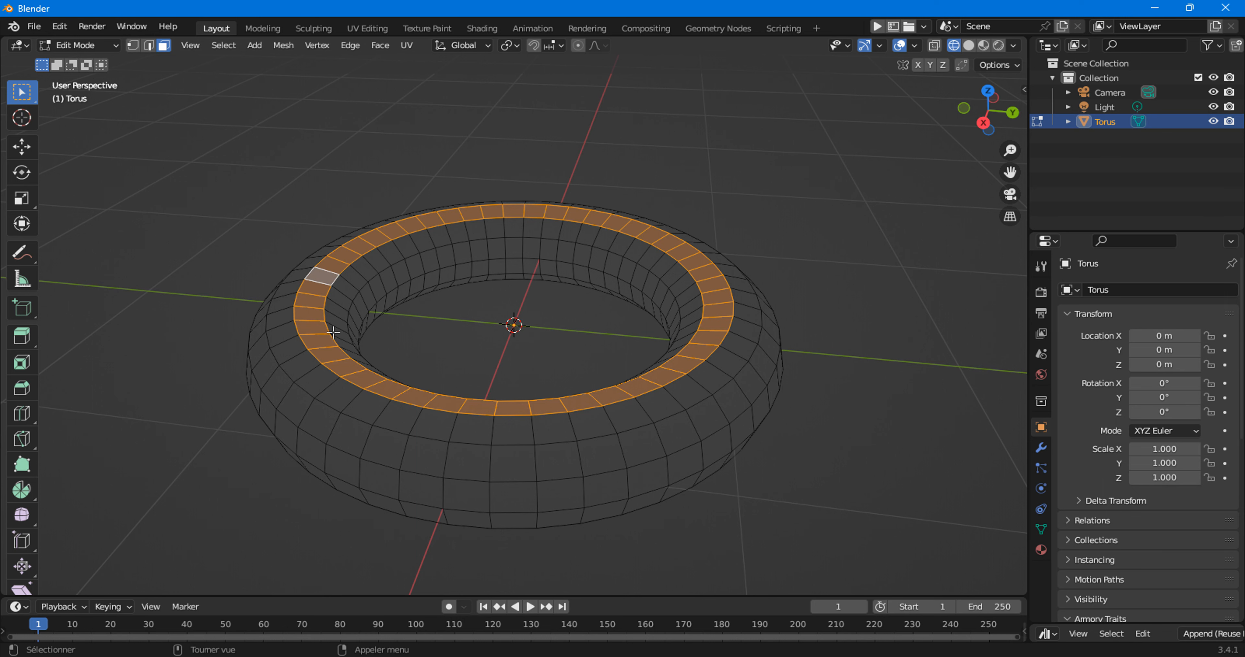
scroll(346, 325, "up", 2)
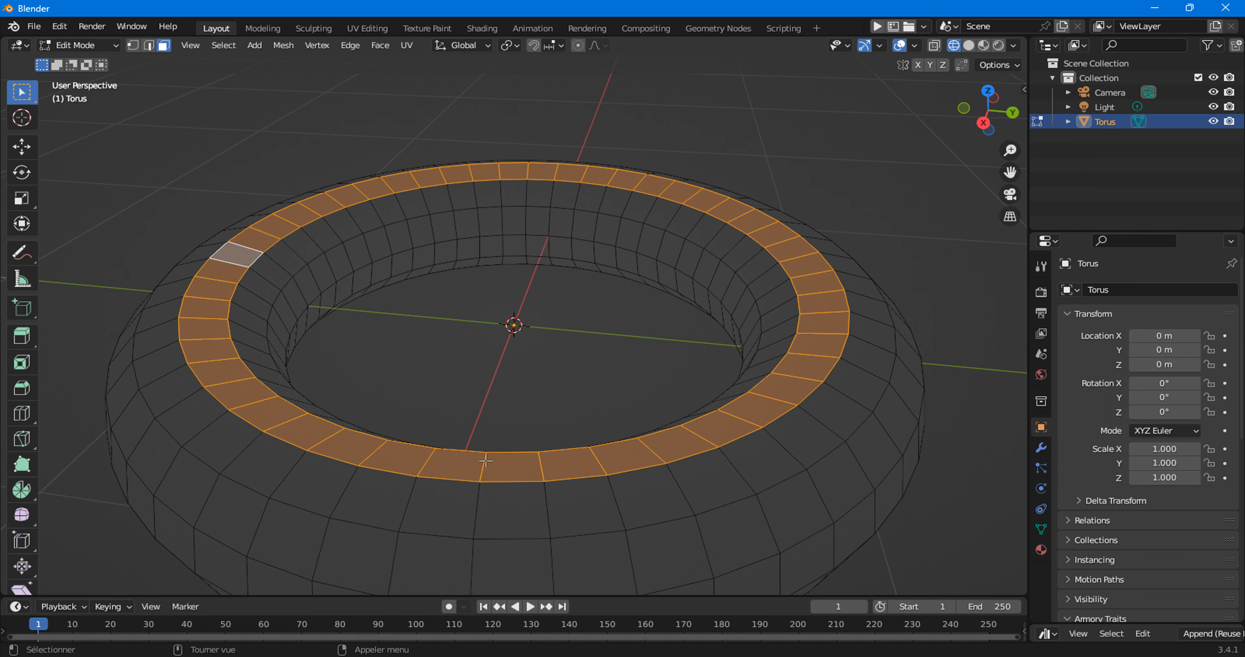
Switch to edge selection, select a single edge crossing the torus's upper inner face loop, and mark it as a seam.
scroll(503, 512, "down", 5)
middle_click_drag(512, 547, 499, 380)
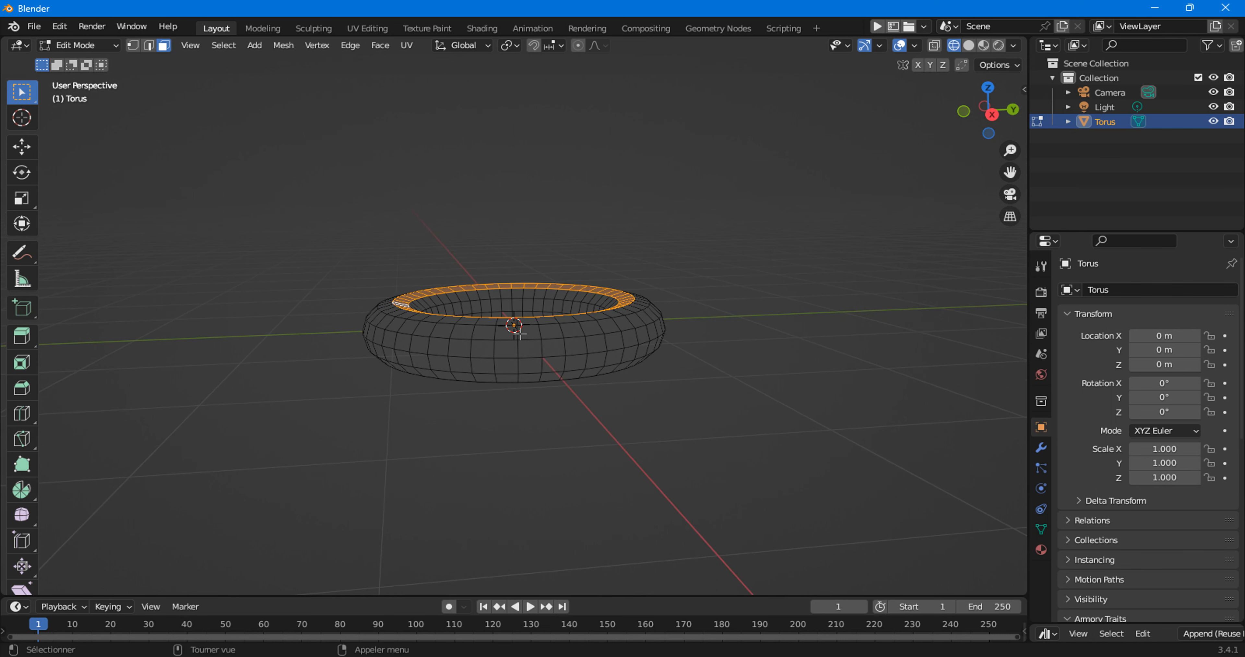
scroll(526, 327, "up", 3)
scroll(518, 338, "up", 1)
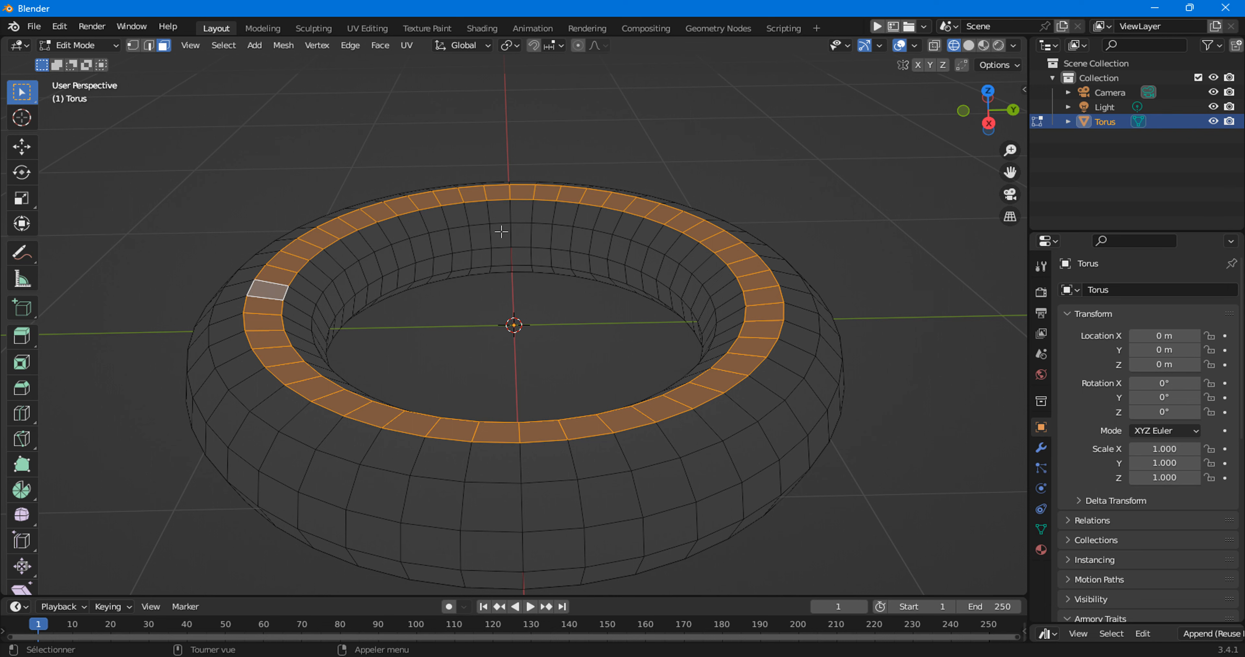
middle_click_drag(535, 225, 523, 240)
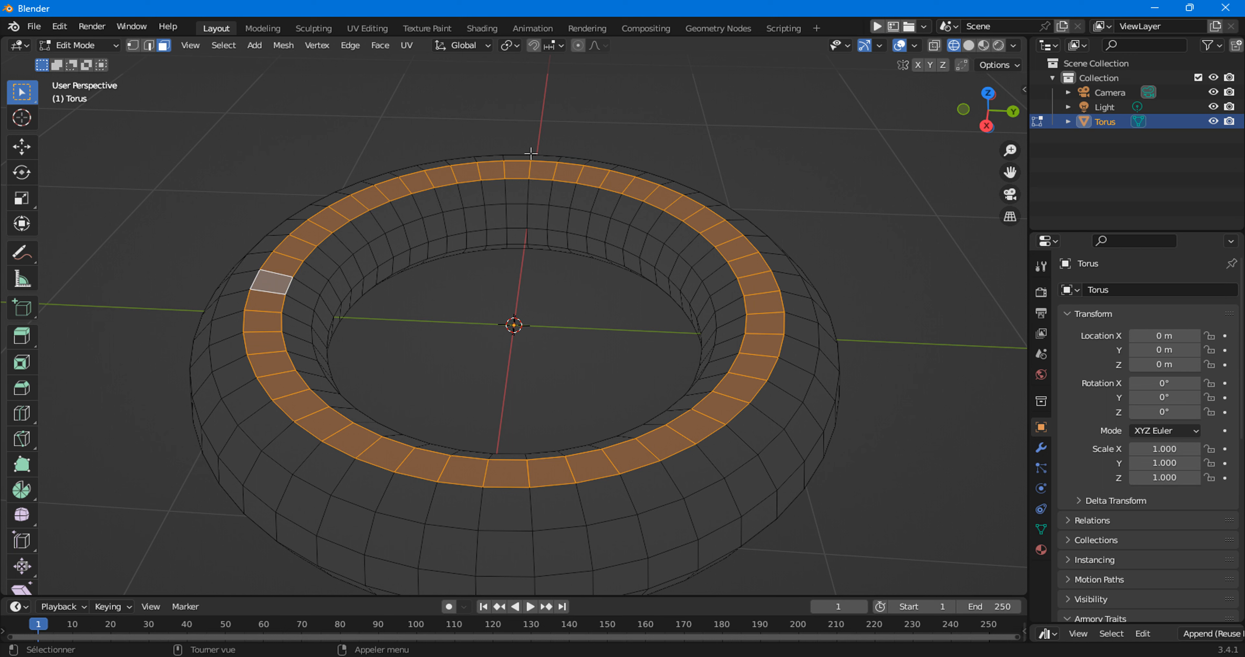
left_click(151, 44)
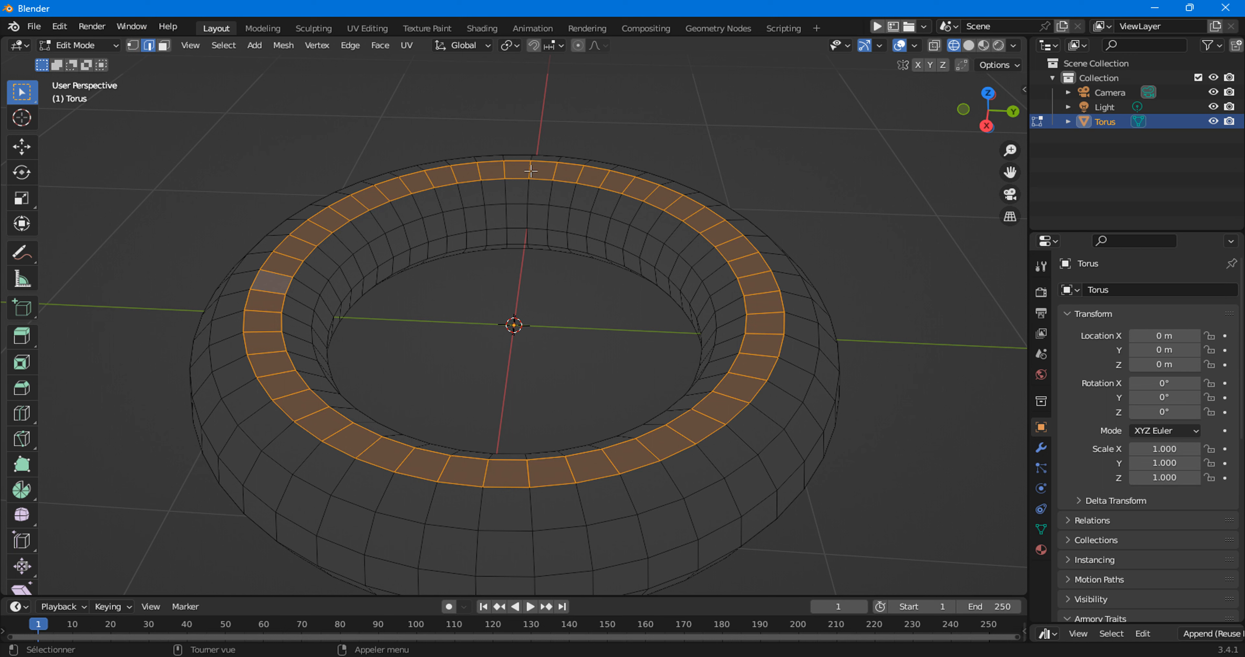
key("alt+a")
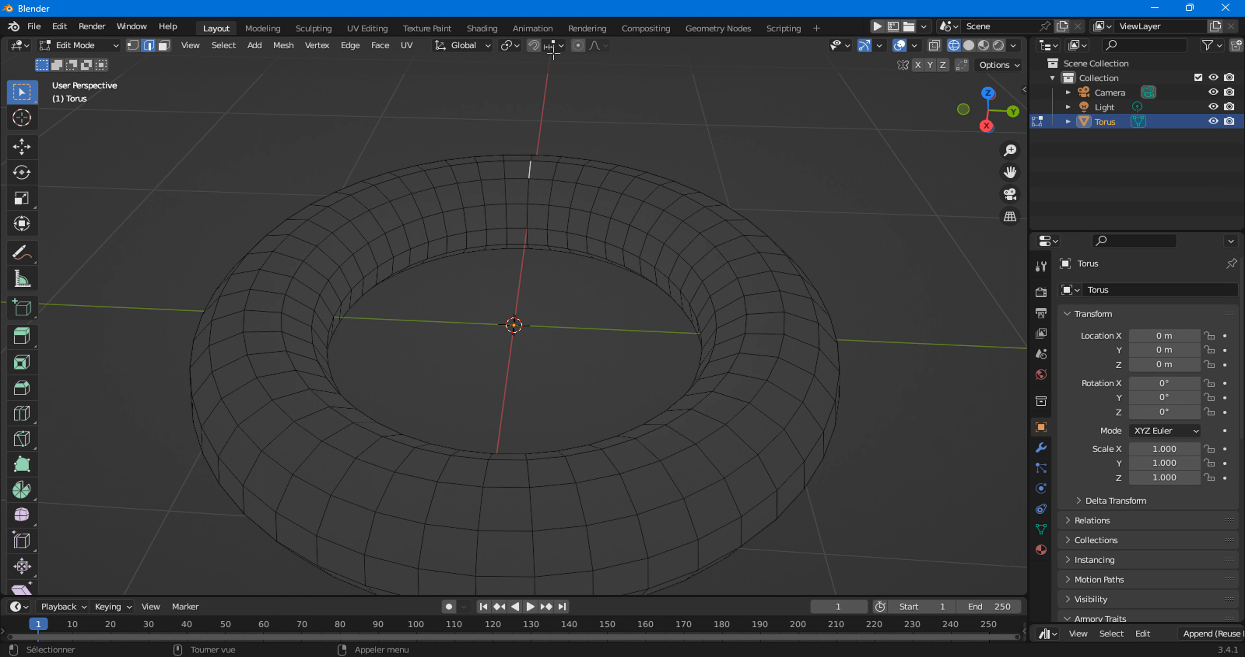
left_click(406, 45)
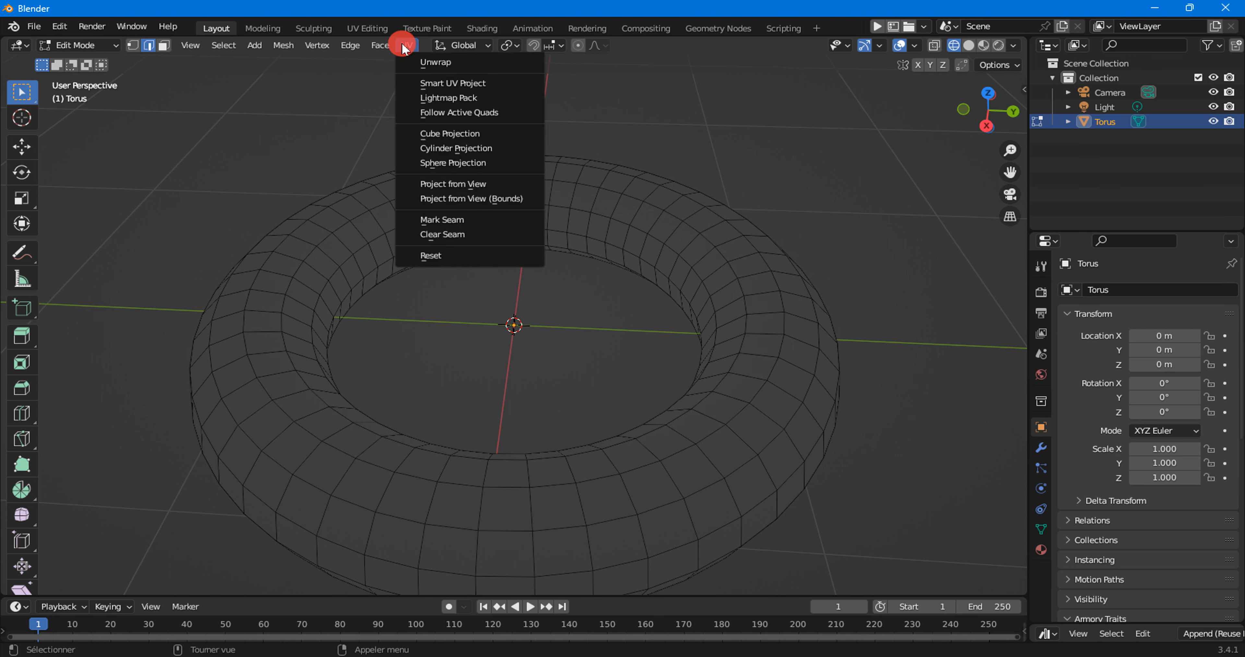
left_click(422, 220)
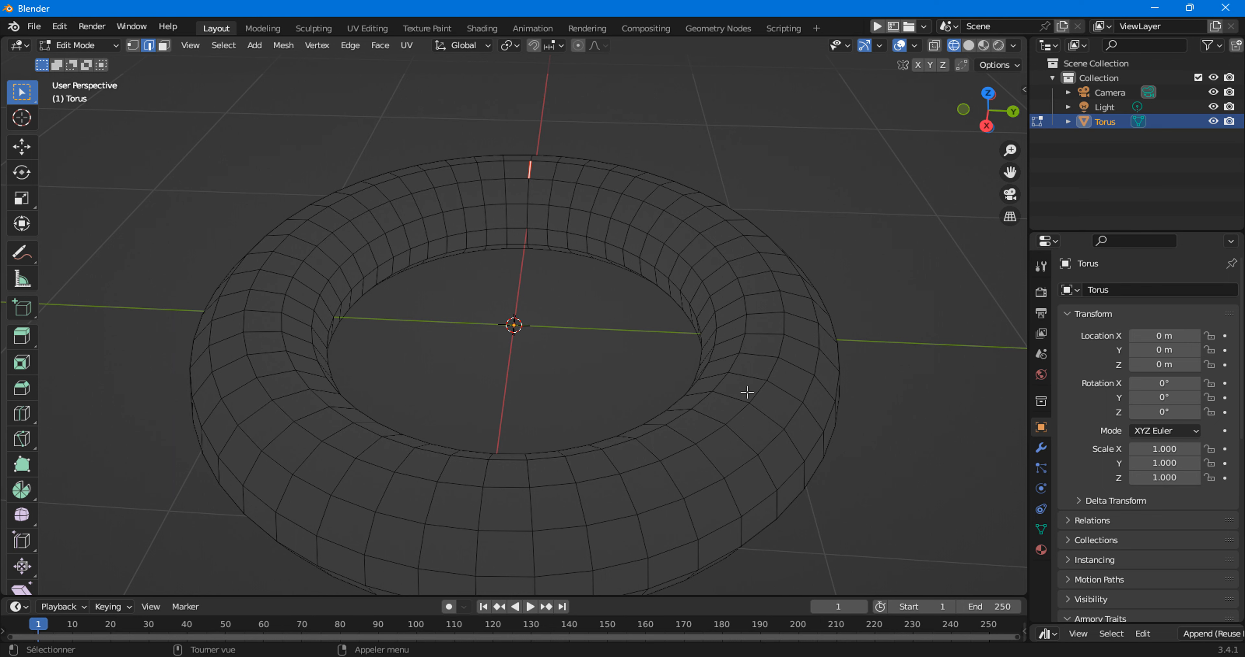
Switch to face selection and select the single face touching the outer end of the seam edge.
middle_click_drag(747, 393, 416, 370)
middle_click_drag(535, 404, 553, 490)
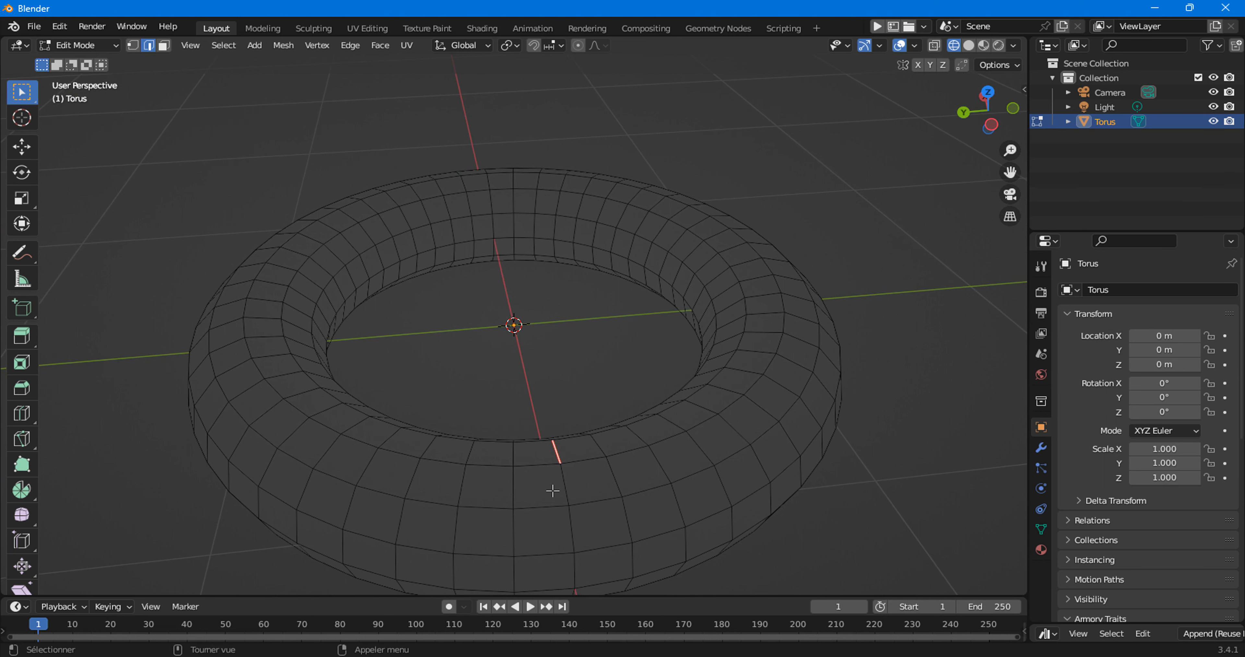
left_click(572, 491, "shift")
key("3")
left_click(574, 482)
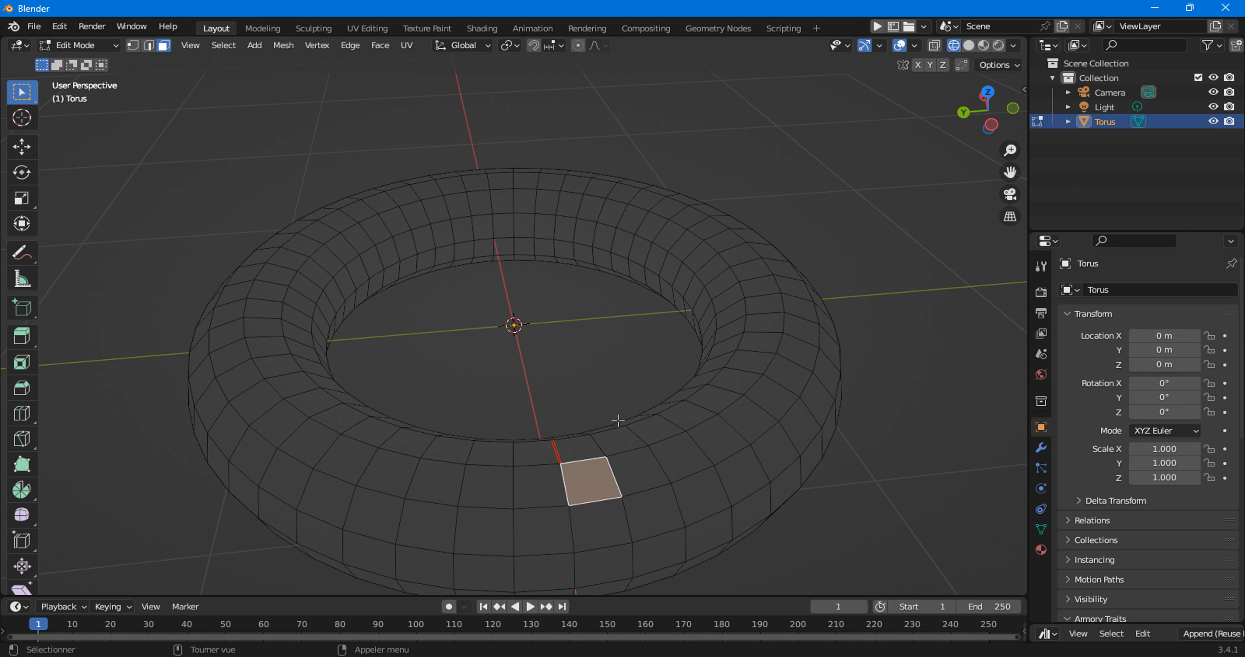
Start the Shortcut VUr key display from the sidebar and hide the sidebar again.
key("n")
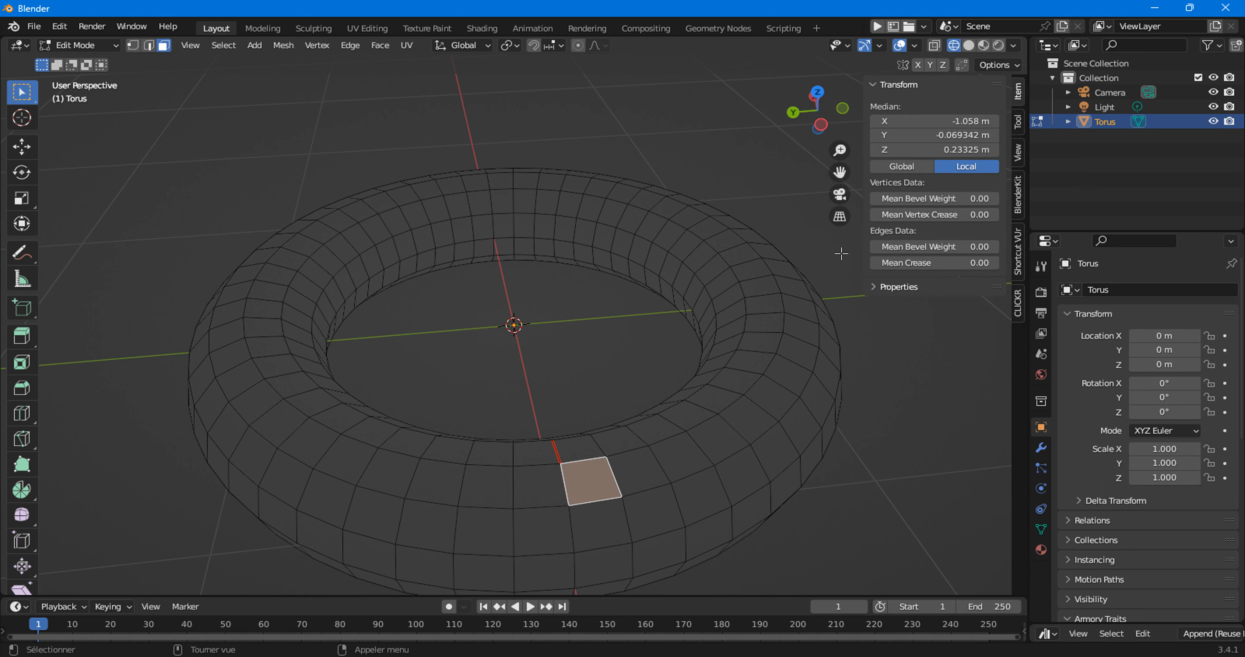
left_click(1016, 246)
left_click(956, 99)
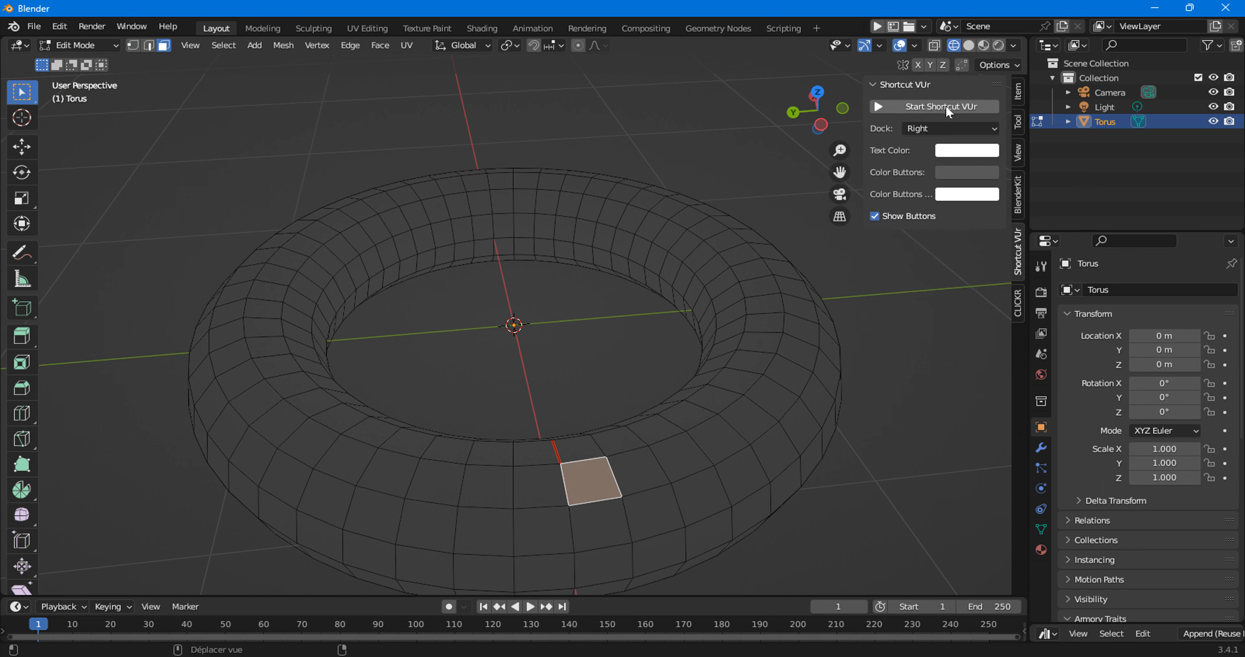
key("n")
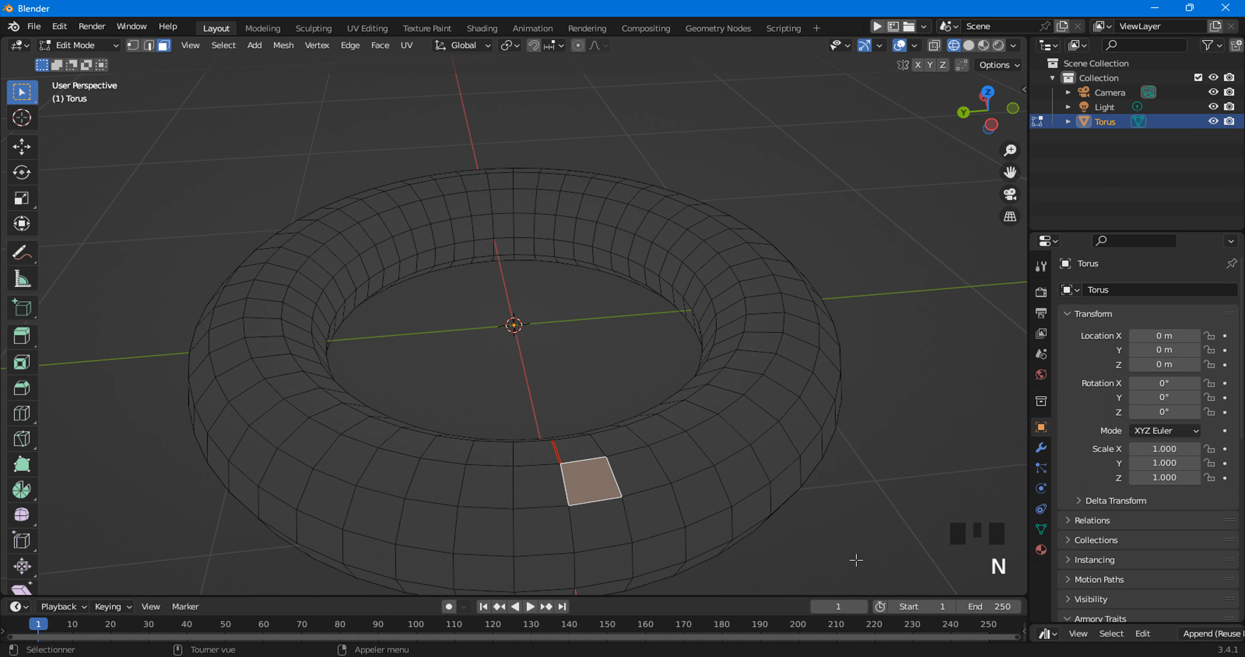
Select the face loops around the torus's outer side together, from just outside the seam edge down to the lower rim.
left_click(603, 478, "alt+shift")
left_click(600, 479)
left_click(630, 477, "alt+shift")
left_click(614, 480, "alt+shift")
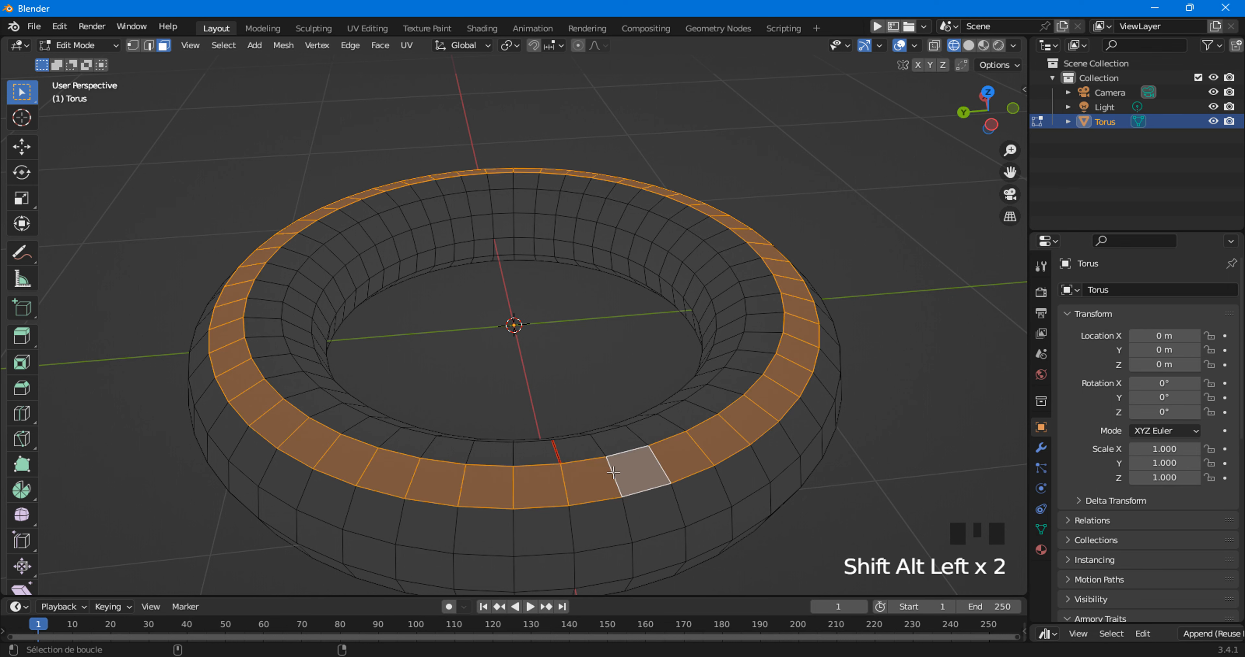
left_click(623, 508, "alt+shift")
left_click(624, 537, "alt+shift")
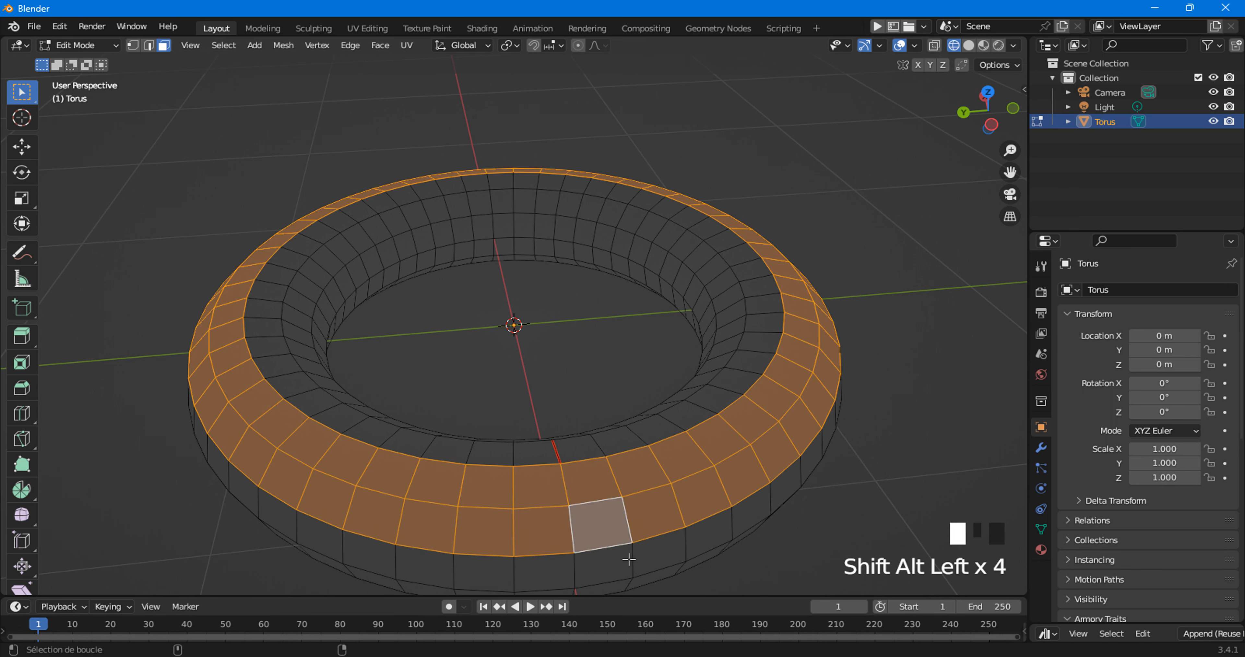
middle_click_drag(622, 540, 596, 437)
left_click(560, 321, "alt+shift")
left_click(551, 354, "alt+shift")
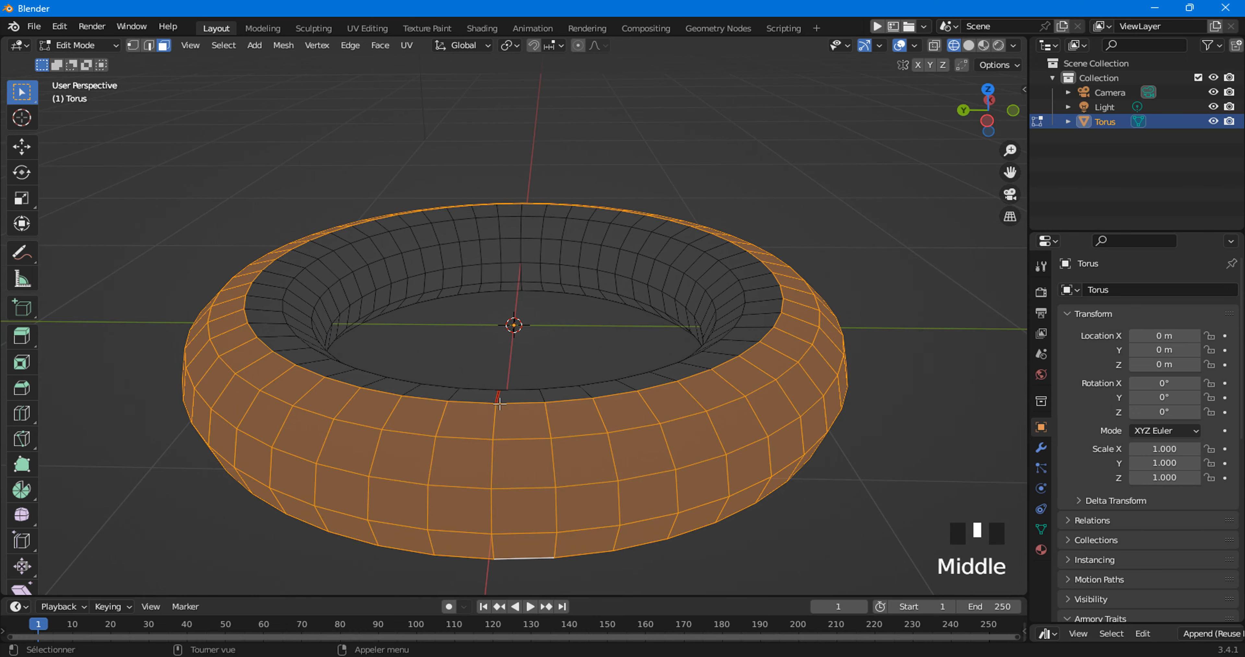
Select the four consecutive edges that continue the seam down the torus's outer side and mark them as a seam.
left_click(491, 419)
key("2")
left_click(494, 419)
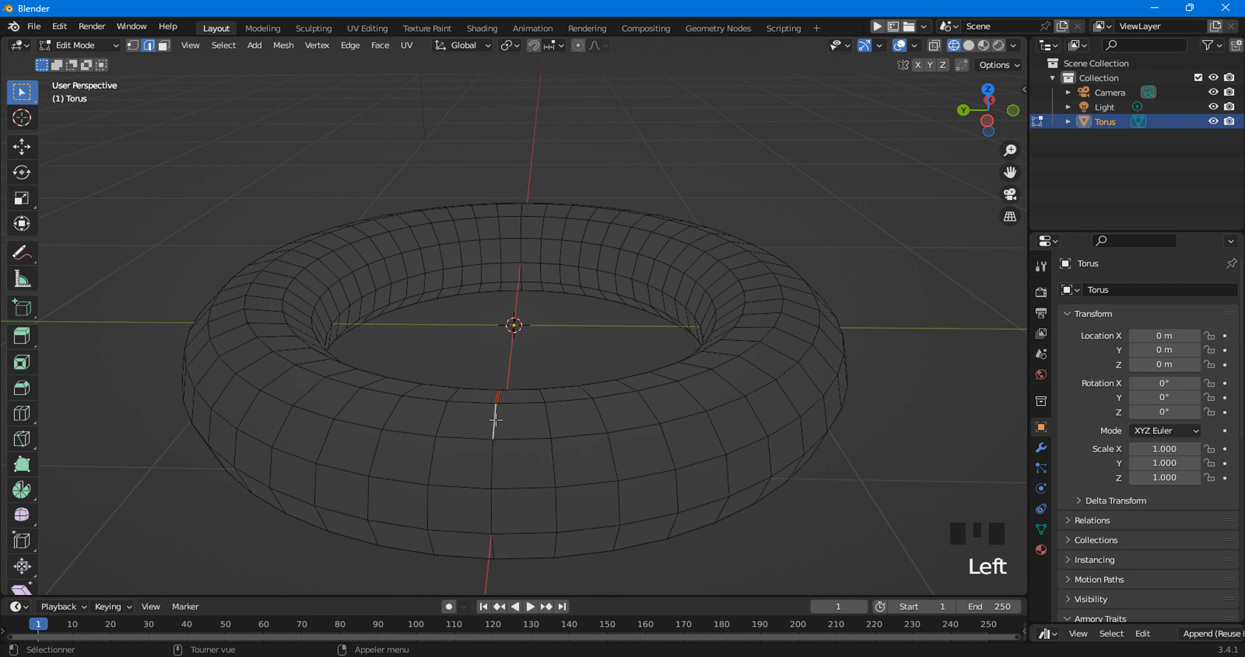
left_click(494, 459, "shift")
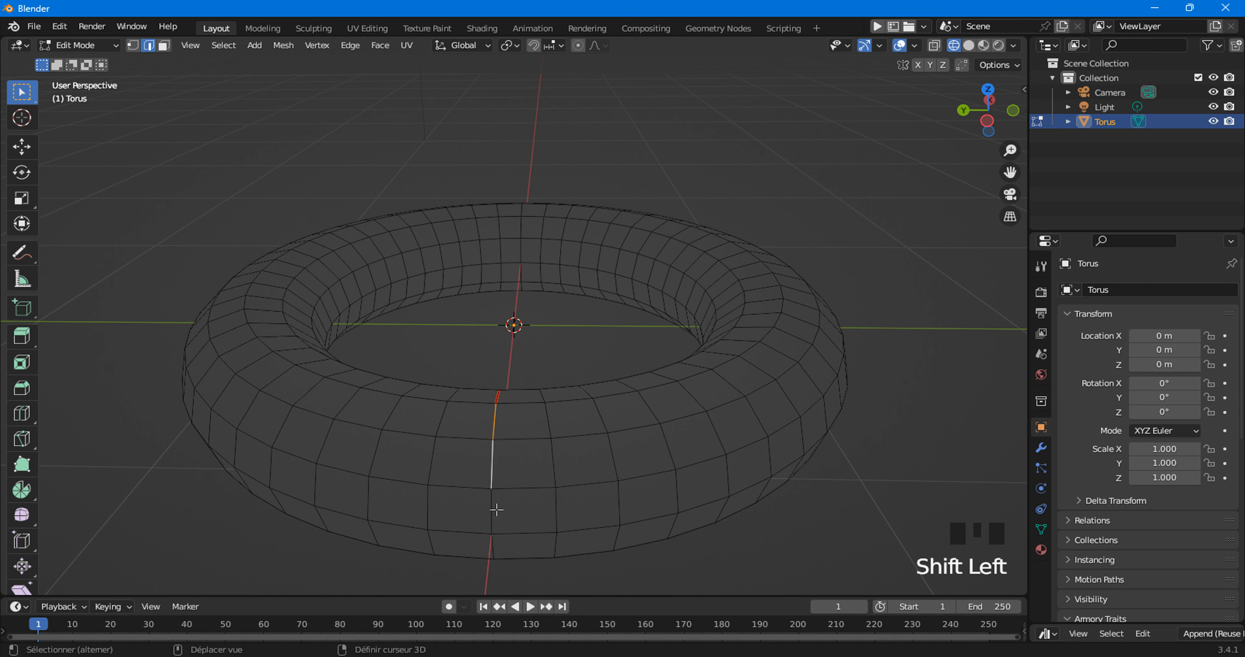
left_click(494, 525, "shift")
left_click(492, 547, "shift")
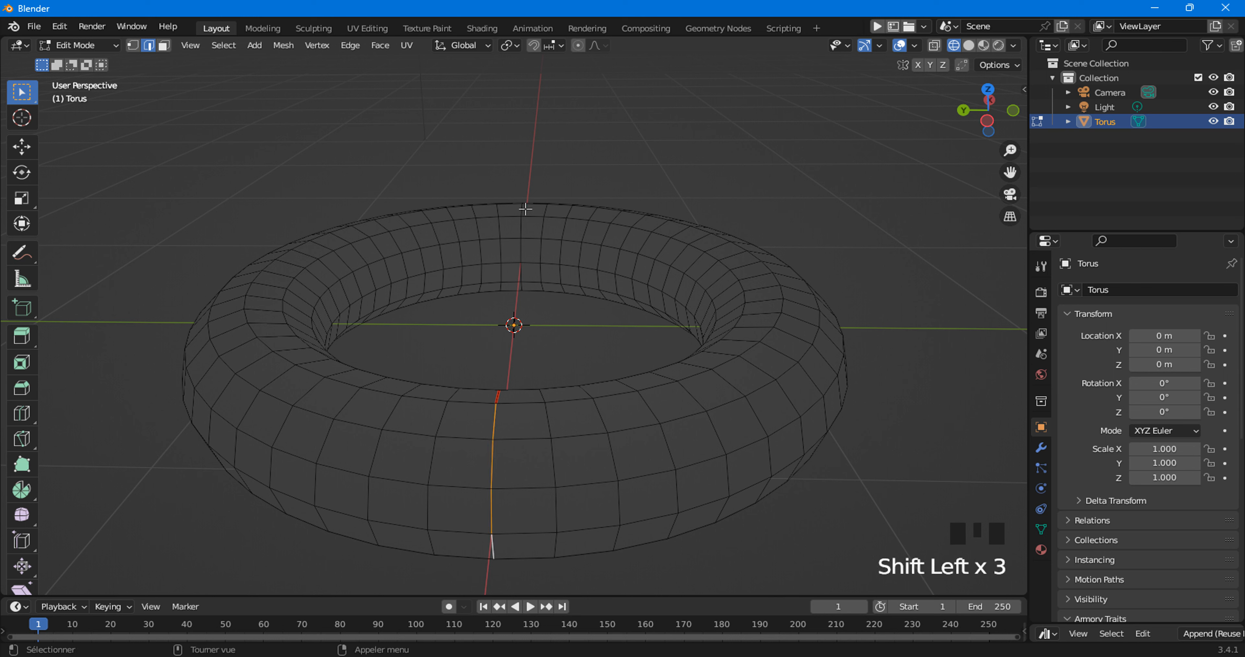
middle_click_drag(516, 333, 426, 395)
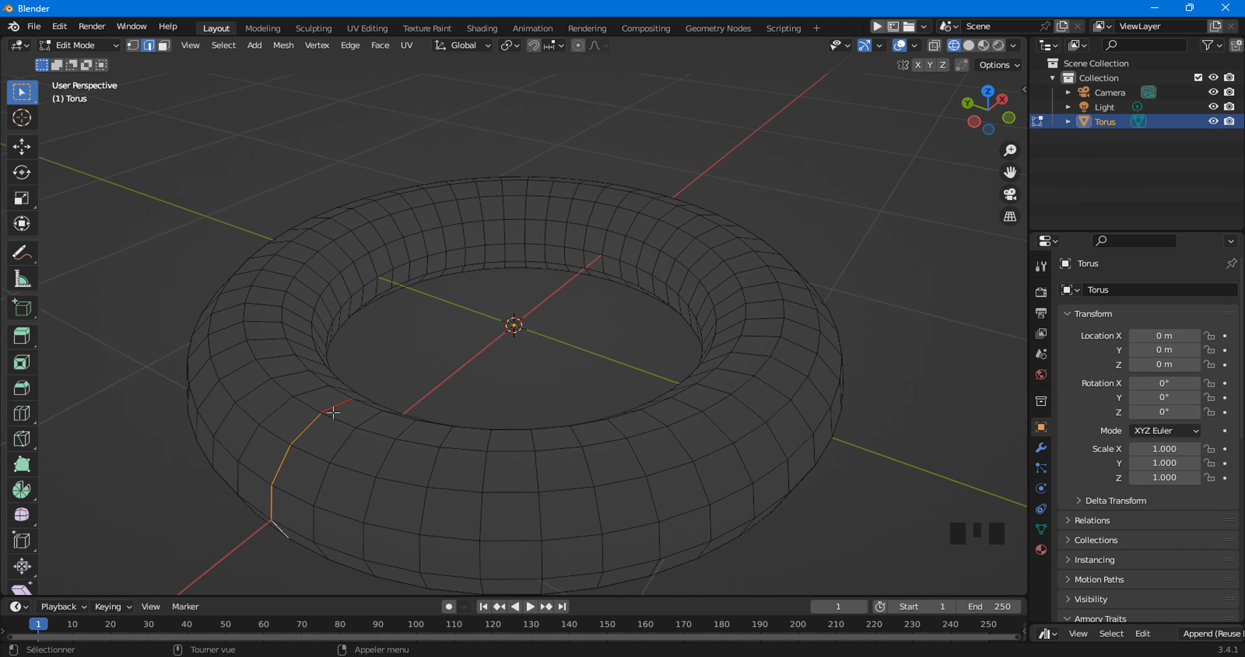
left_click(406, 45)
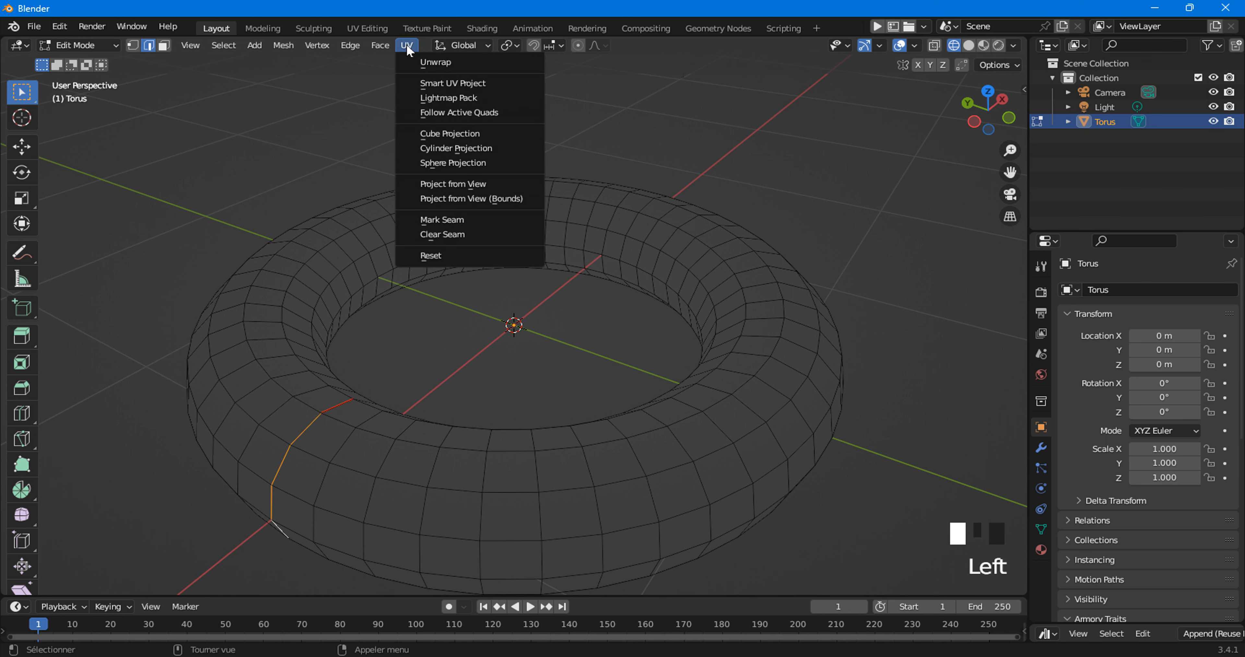
left_click(435, 216)
Switch to face selection and select the three adjacent face loops running around the torus's underside.
middle_click_drag(364, 532, 478, 352)
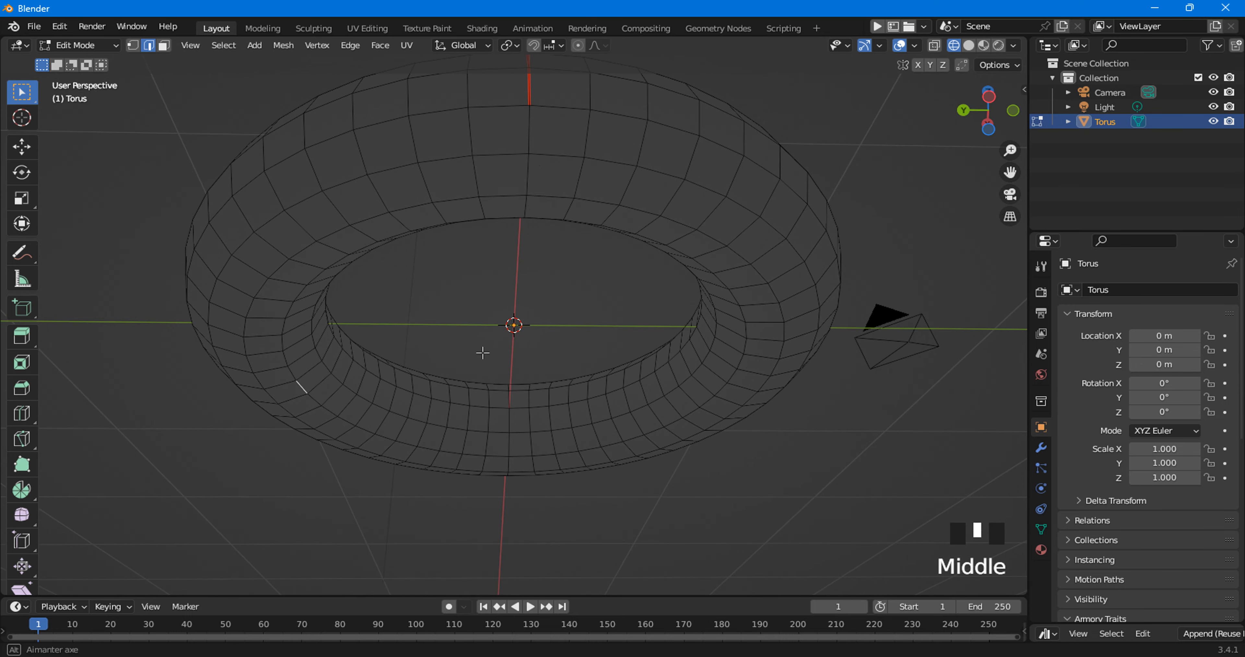
left_click(544, 119)
key("3")
left_click(539, 134)
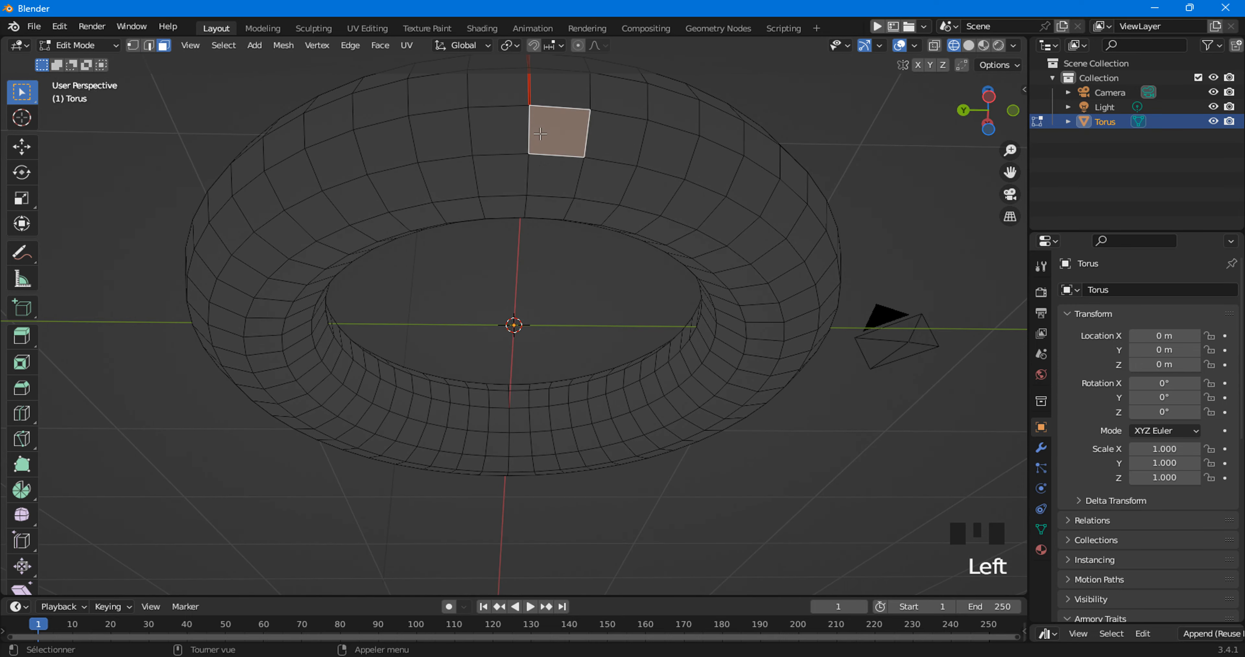
left_click(540, 135, "alt")
left_click(542, 202, "alt")
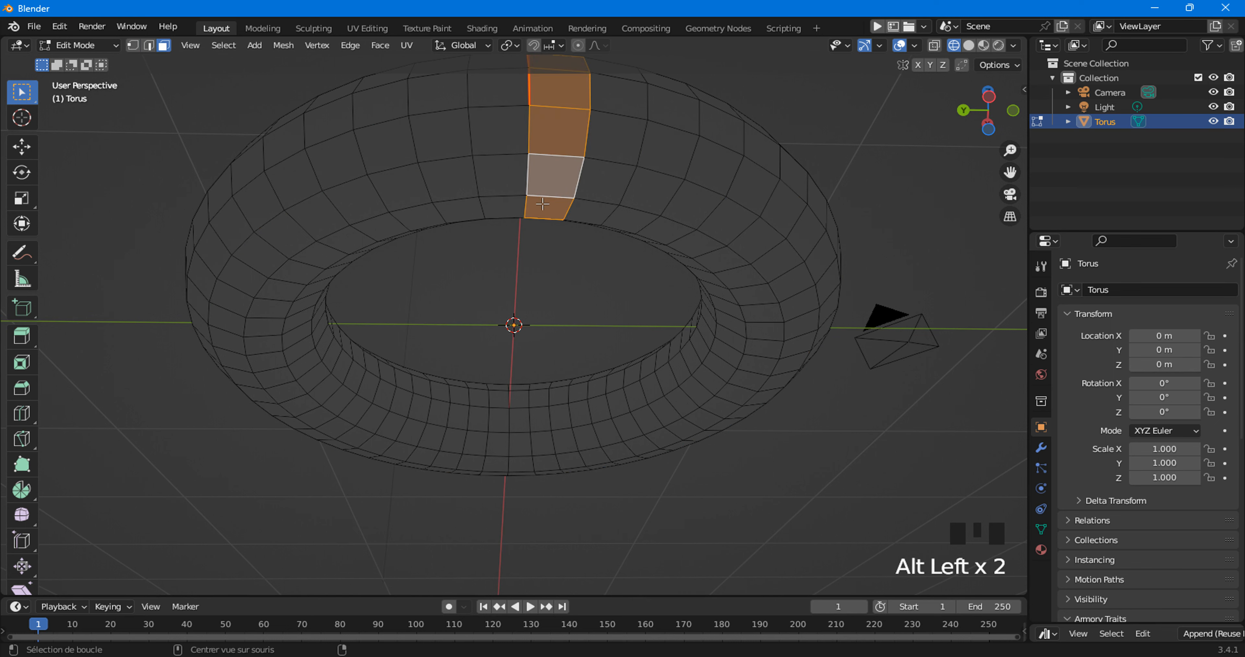
left_click(575, 138, "alt")
left_click(569, 177, "alt")
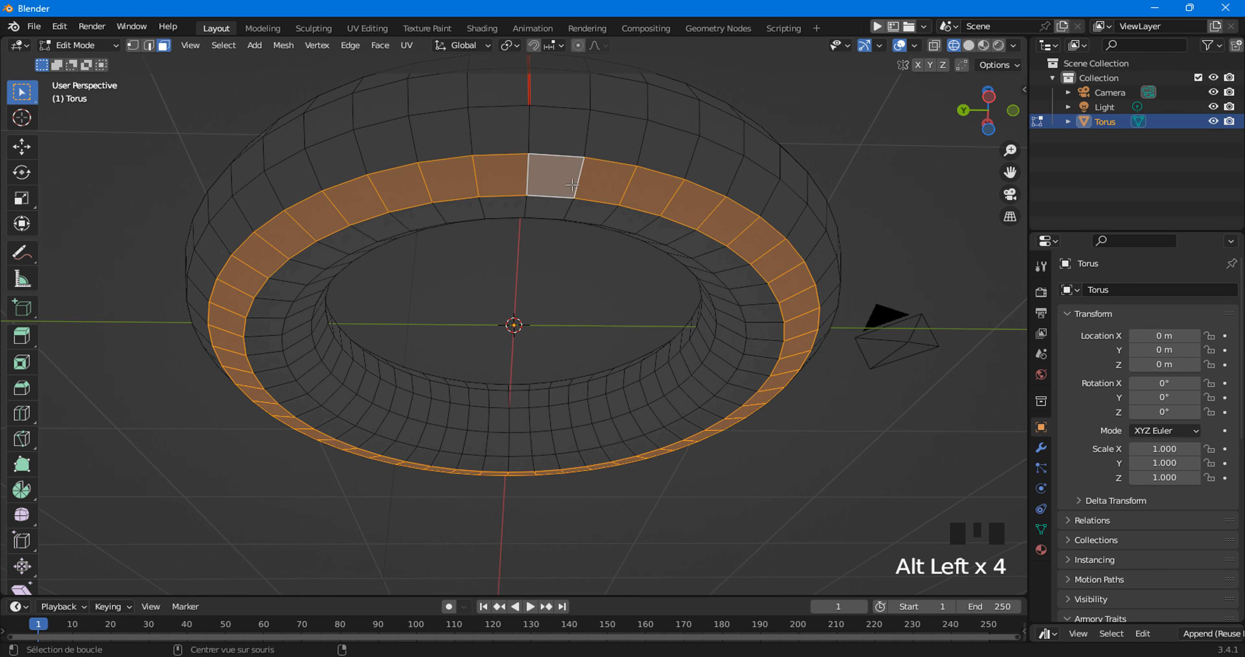
left_click(565, 208, "alt")
left_click(568, 170, "alt+shift")
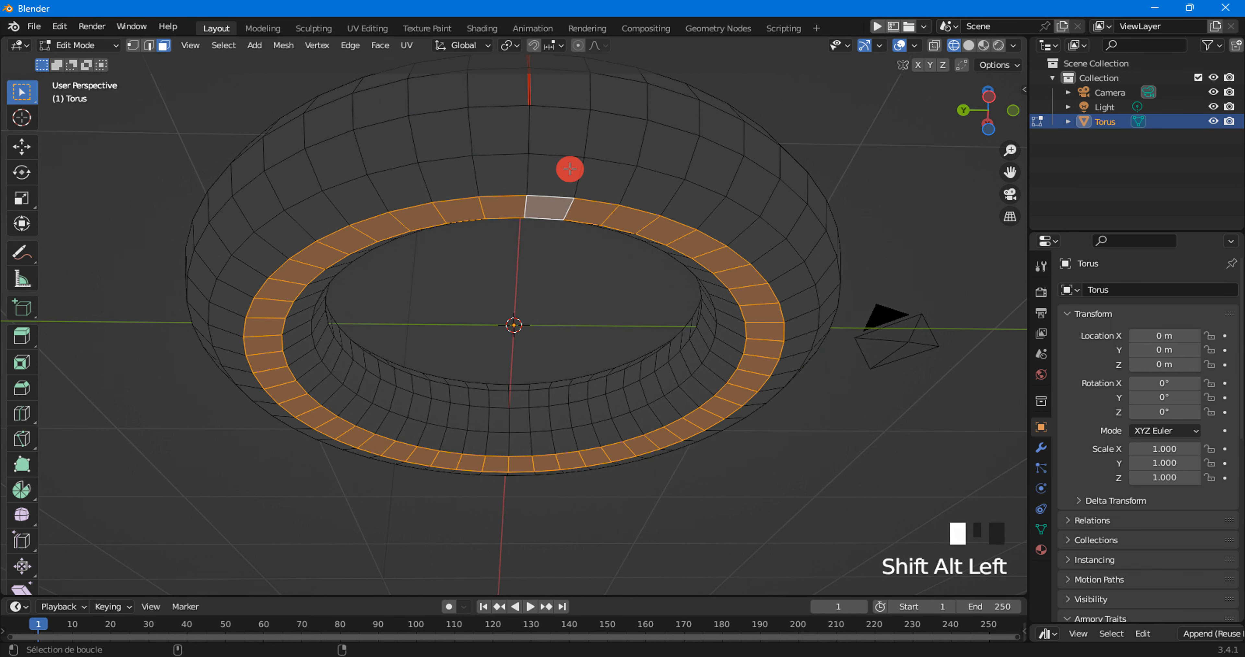
left_click(578, 137, "alt+shift")
Switch to edge selection, select the complete edge loop around the torus's cross-section along the partial seam, and mark it as a seam.
middle_click_drag(562, 162, 301, 361)
middle_click_drag(271, 399, 455, 106)
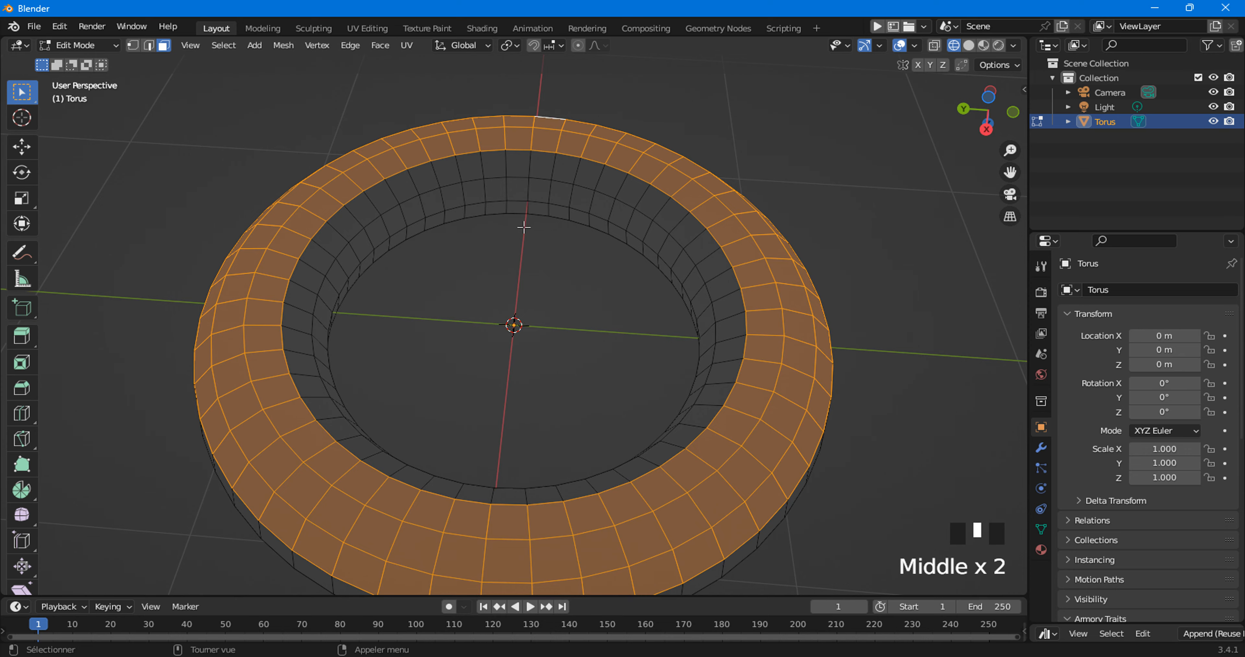
middle_click_drag(546, 168, 444, 304)
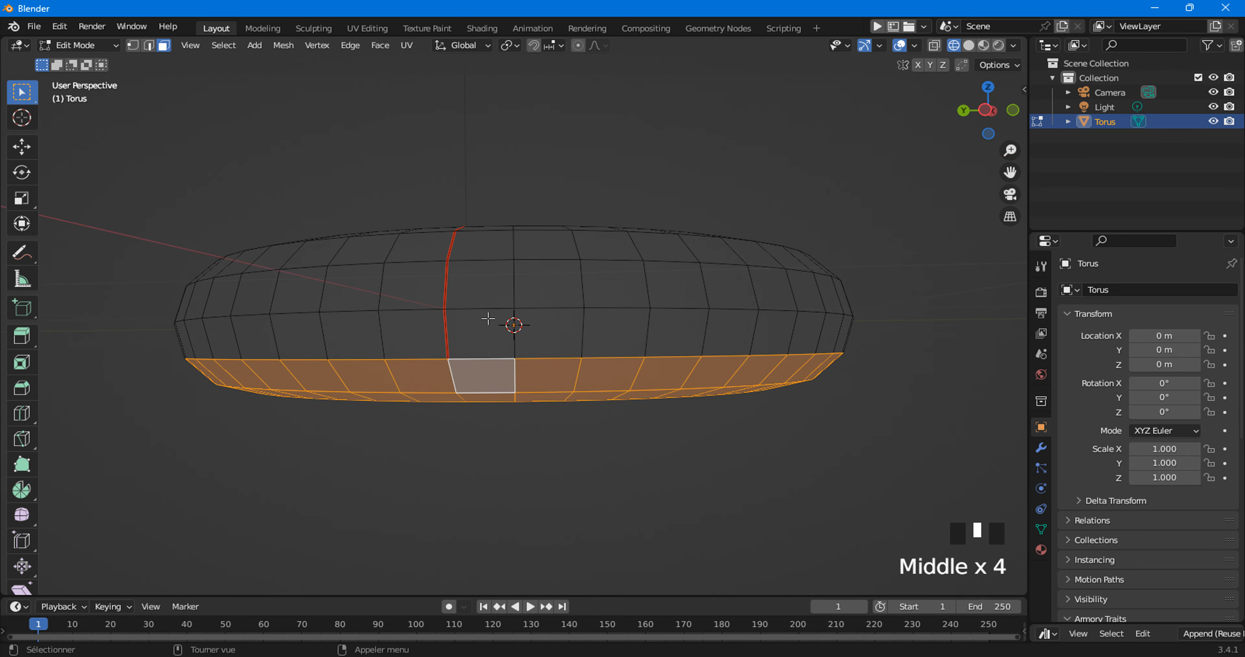
middle_click_drag(501, 243, 366, 342)
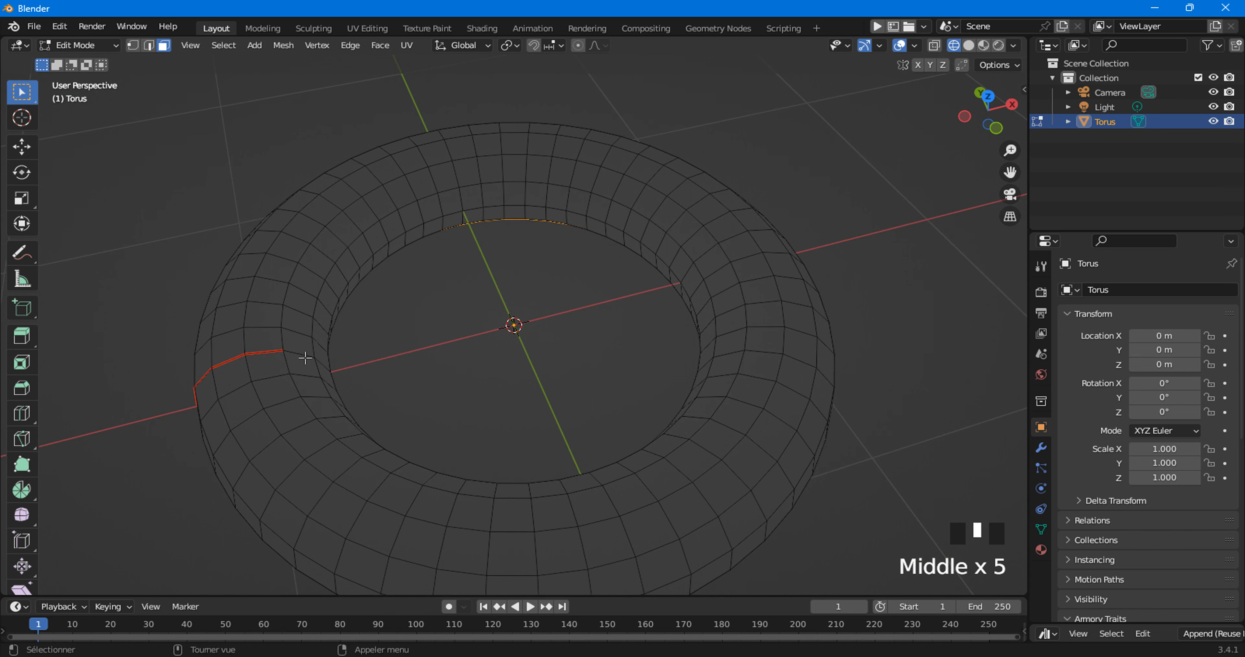
left_click(271, 352)
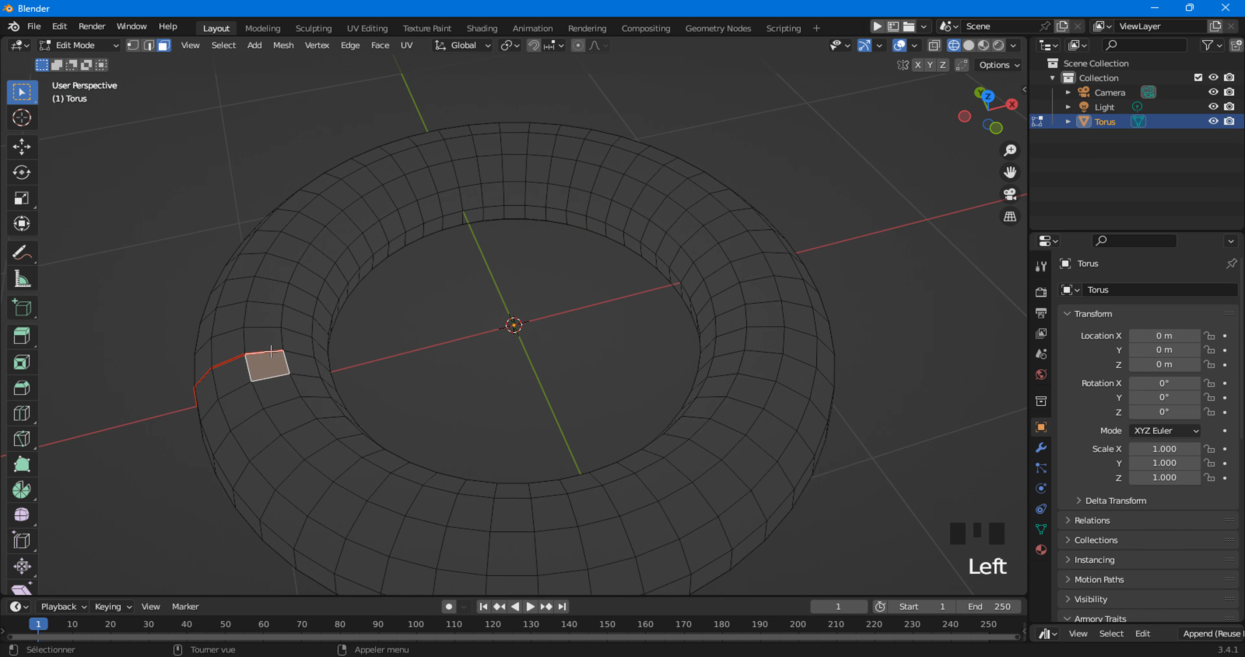
key("2")
left_click(271, 352)
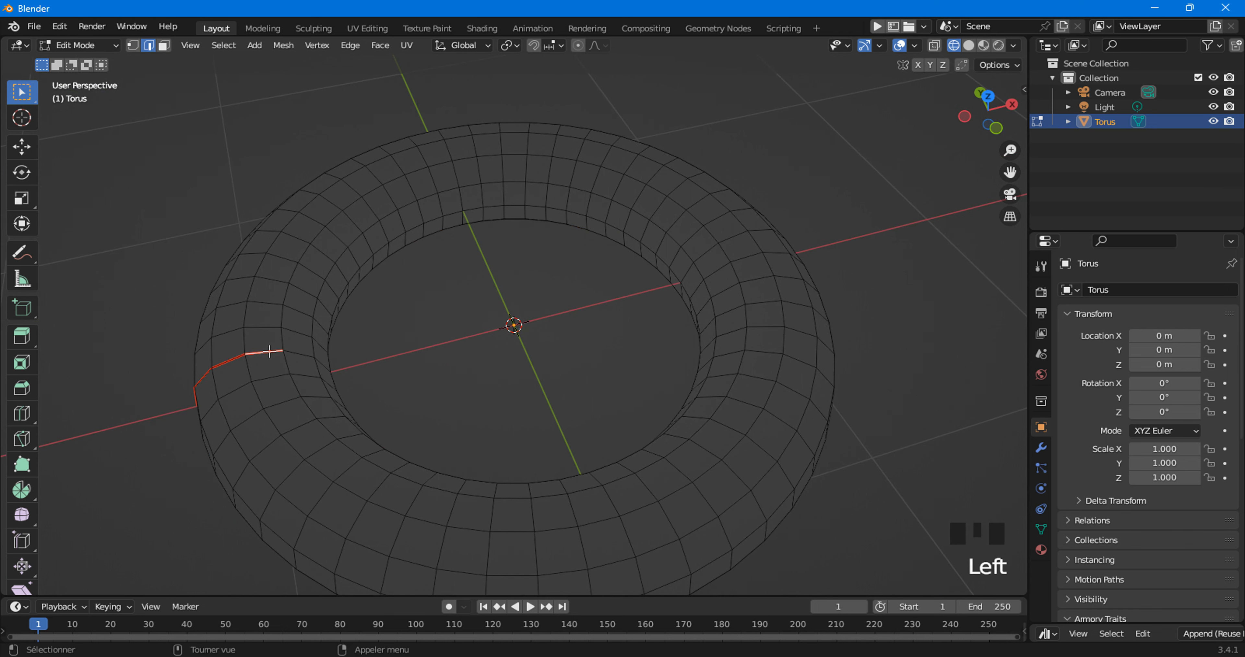
left_click(269, 351, "alt")
middle_click_drag(334, 437, 390, 356)
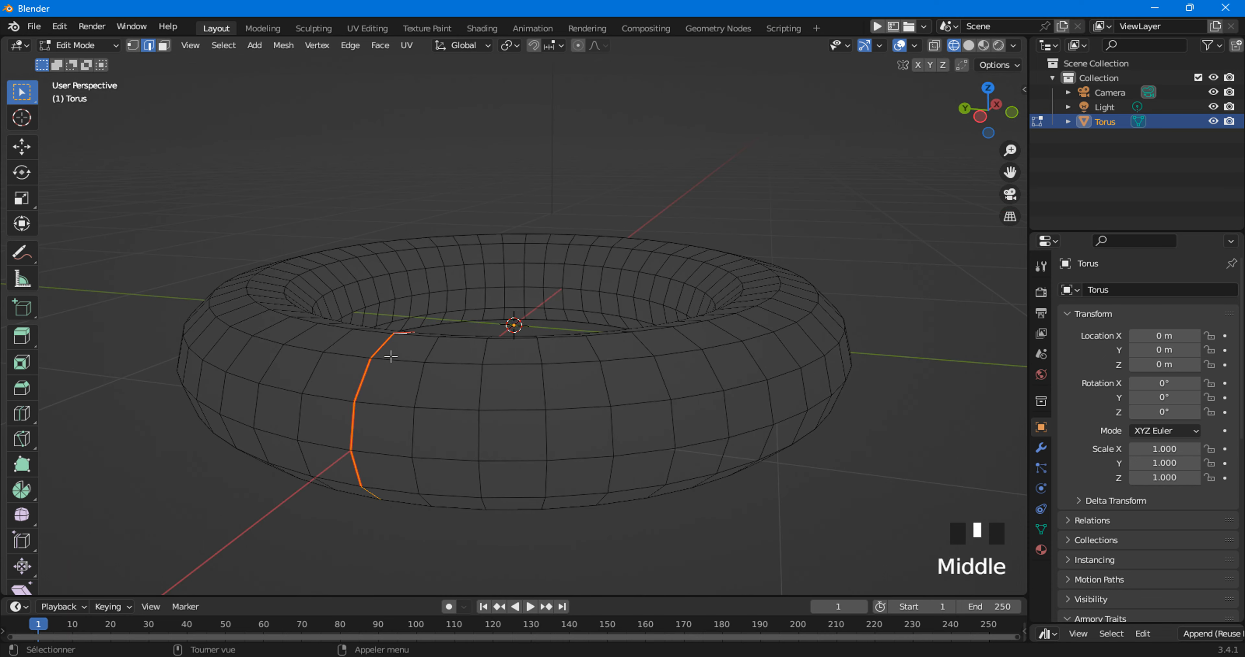
left_click(408, 46)
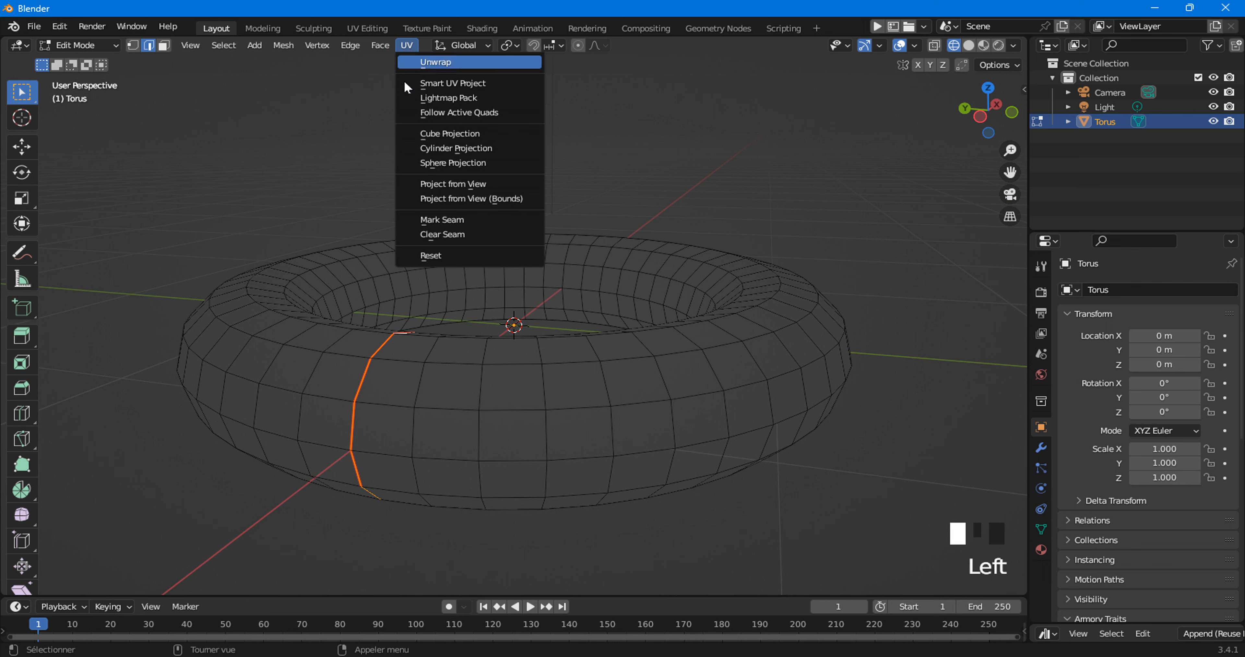
left_click(417, 223)
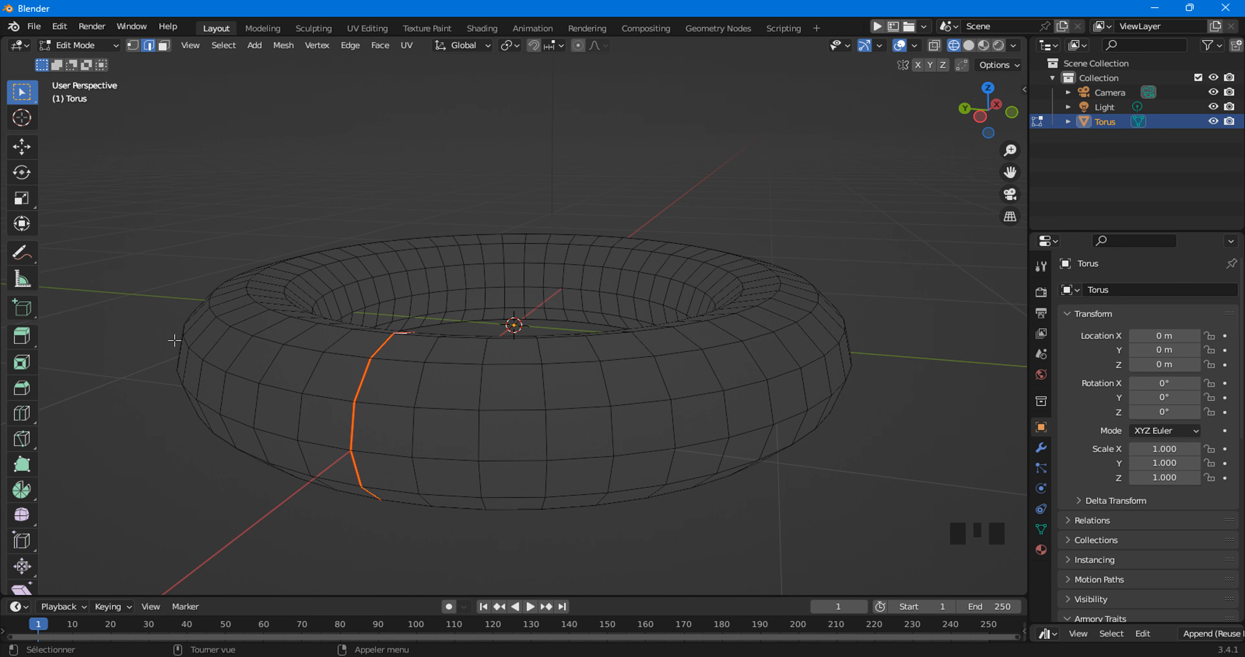
Switch to face selection and select the face loop running around the top of the torus.
middle_click_drag(363, 356, 338, 393)
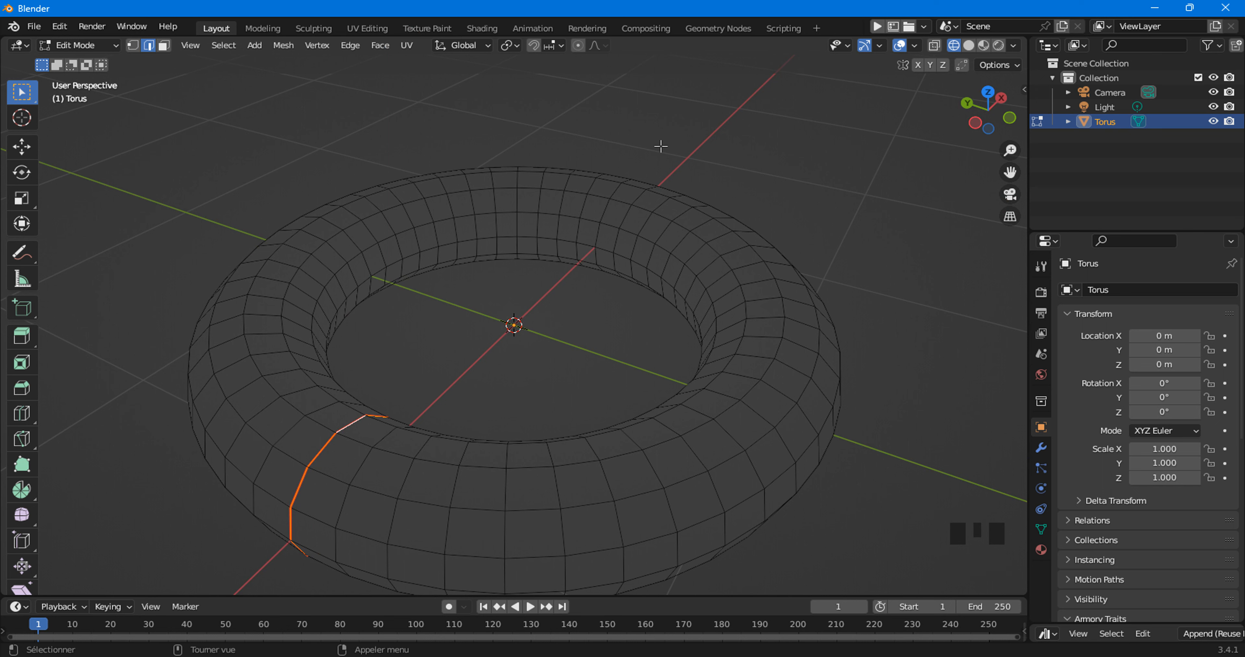
left_click(321, 403)
key("3")
left_click(322, 402)
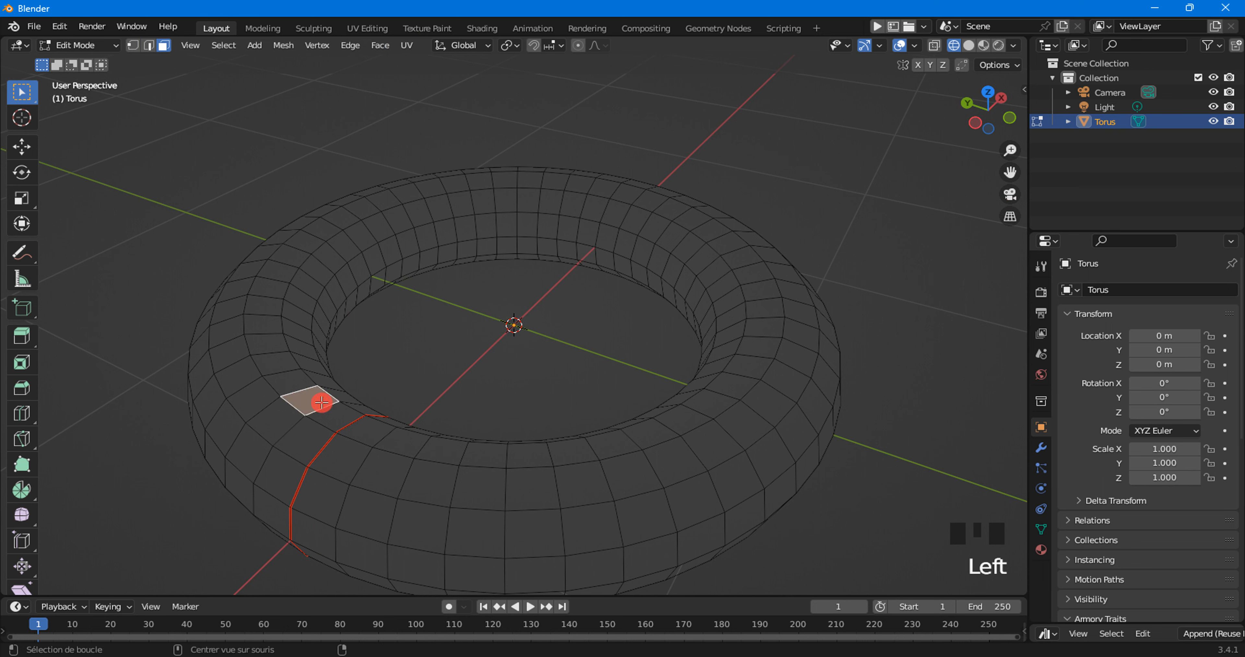
left_click(322, 402, "alt")
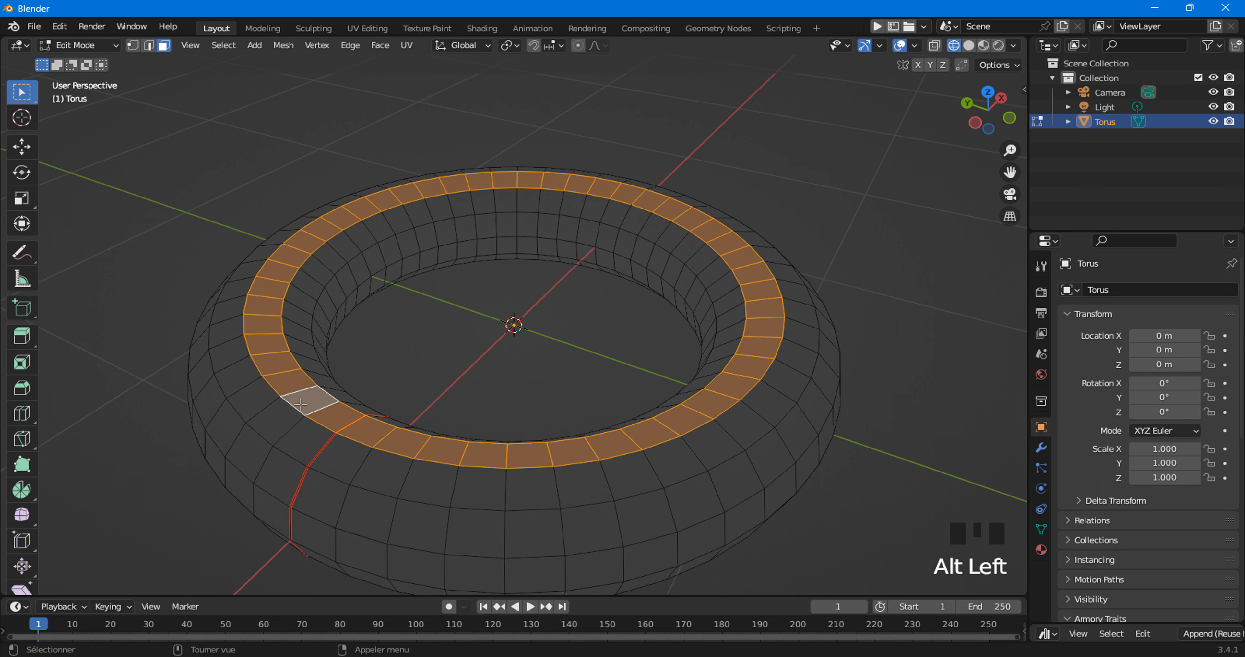
Select, one after another, individual face loops around the torus's cross-section, moving progressively away from the seam.
left_click(286, 410, "alt")
left_click(274, 397, "alt")
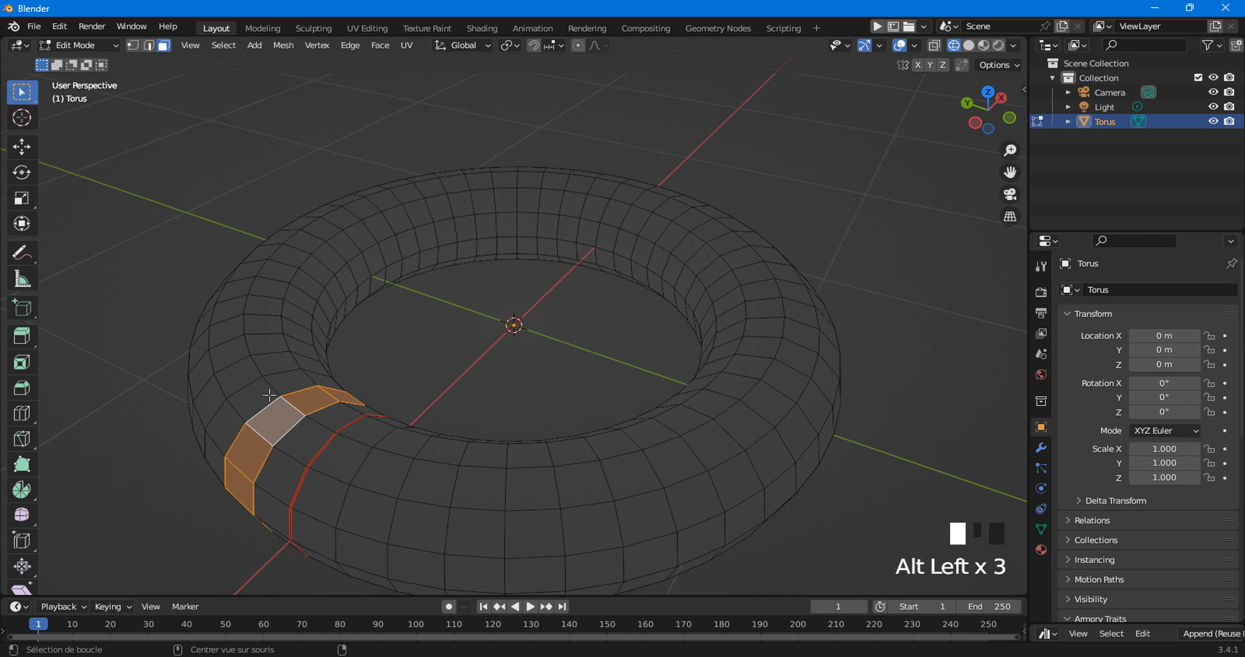
left_click(264, 369, "alt")
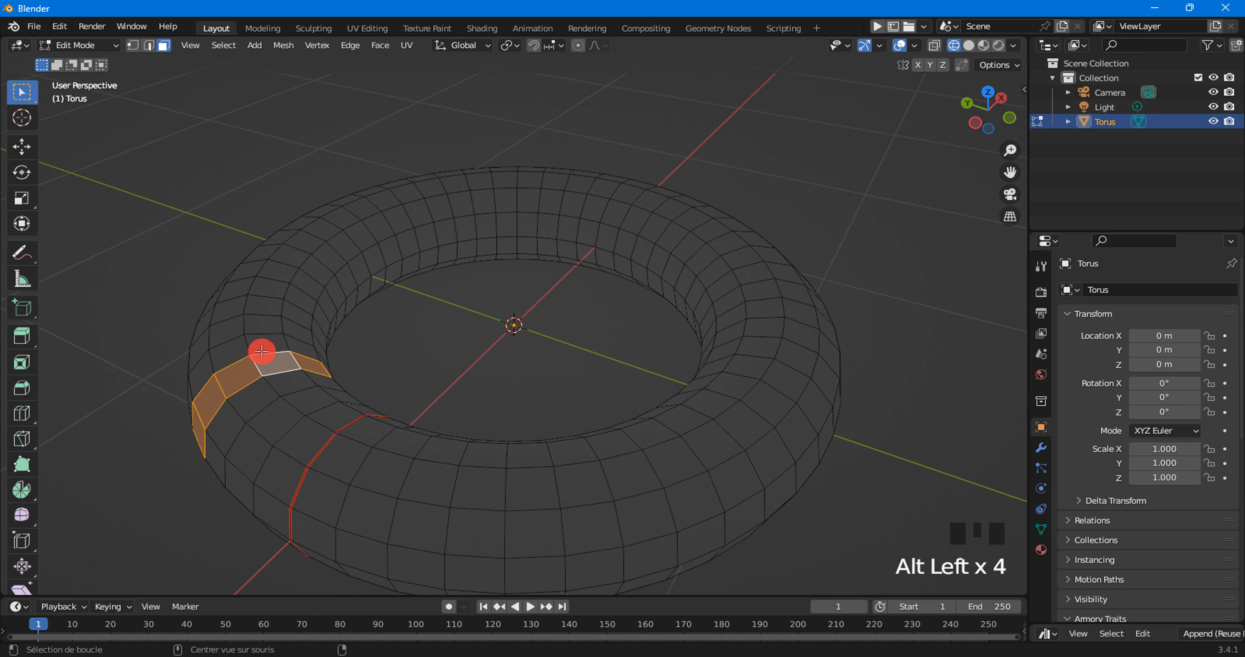
left_click(259, 346, "alt")
left_click(252, 327, "alt")
left_click(250, 303, "alt")
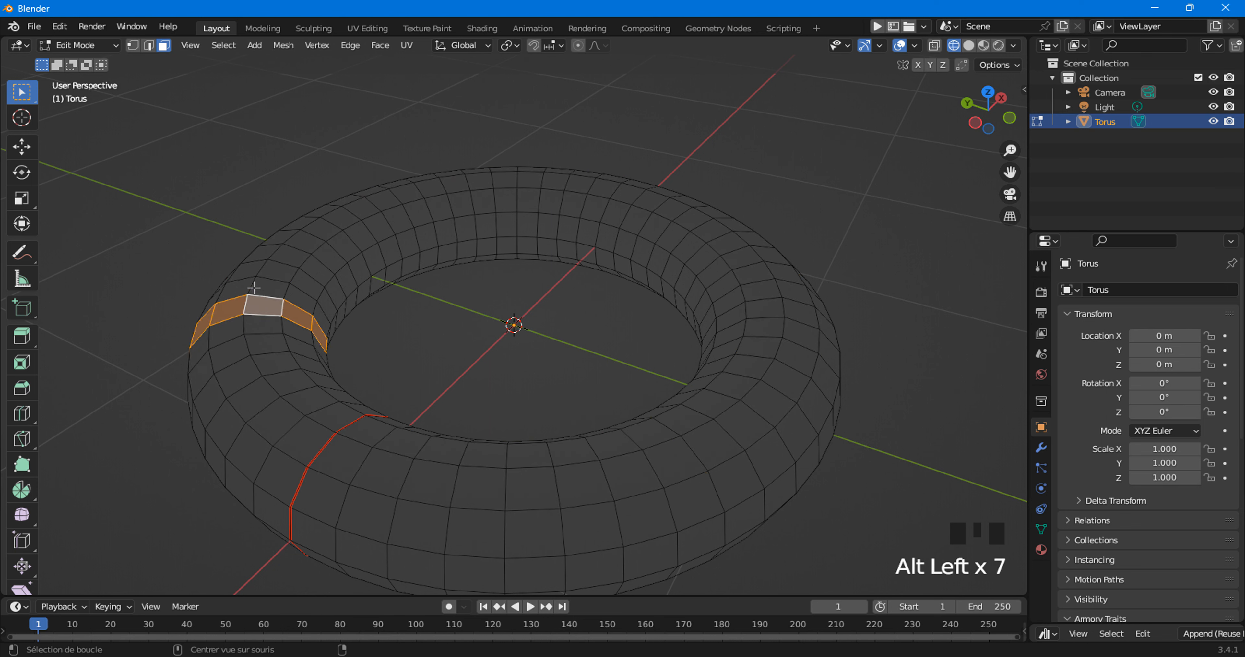
left_click(257, 284, "alt")
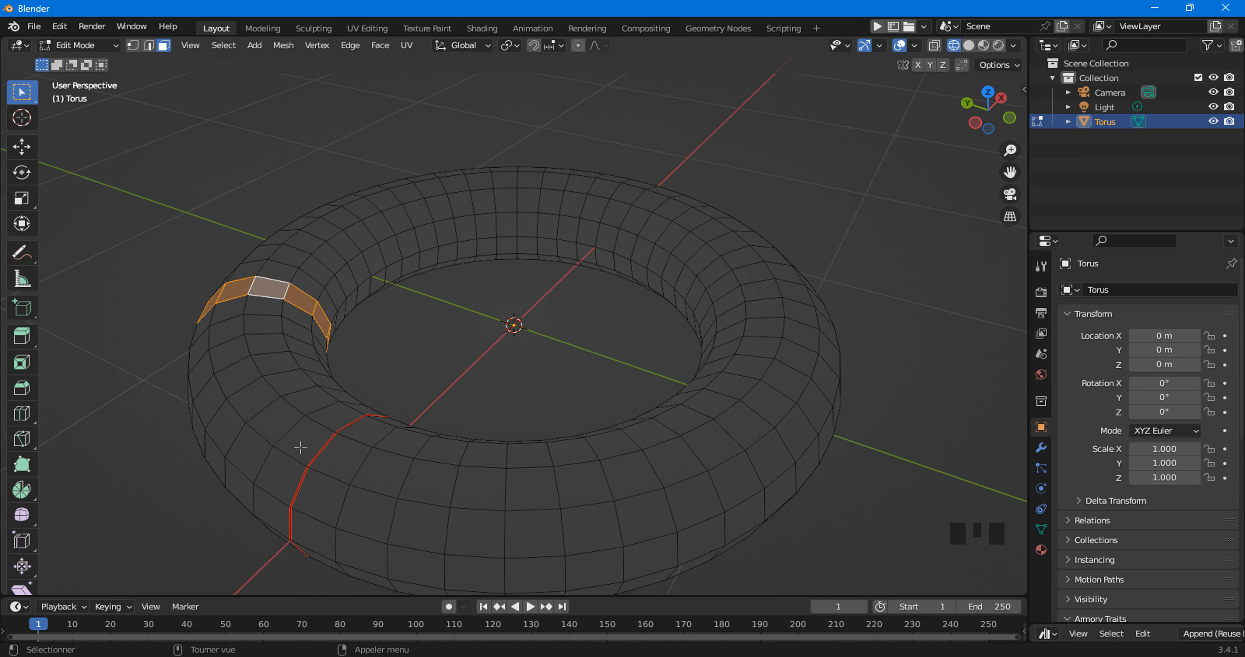
Alternate between the cross-section face loop beside the seam and the lengthwise face loop on the upper outer side, and clear the selection.
left_click(306, 431, "alt")
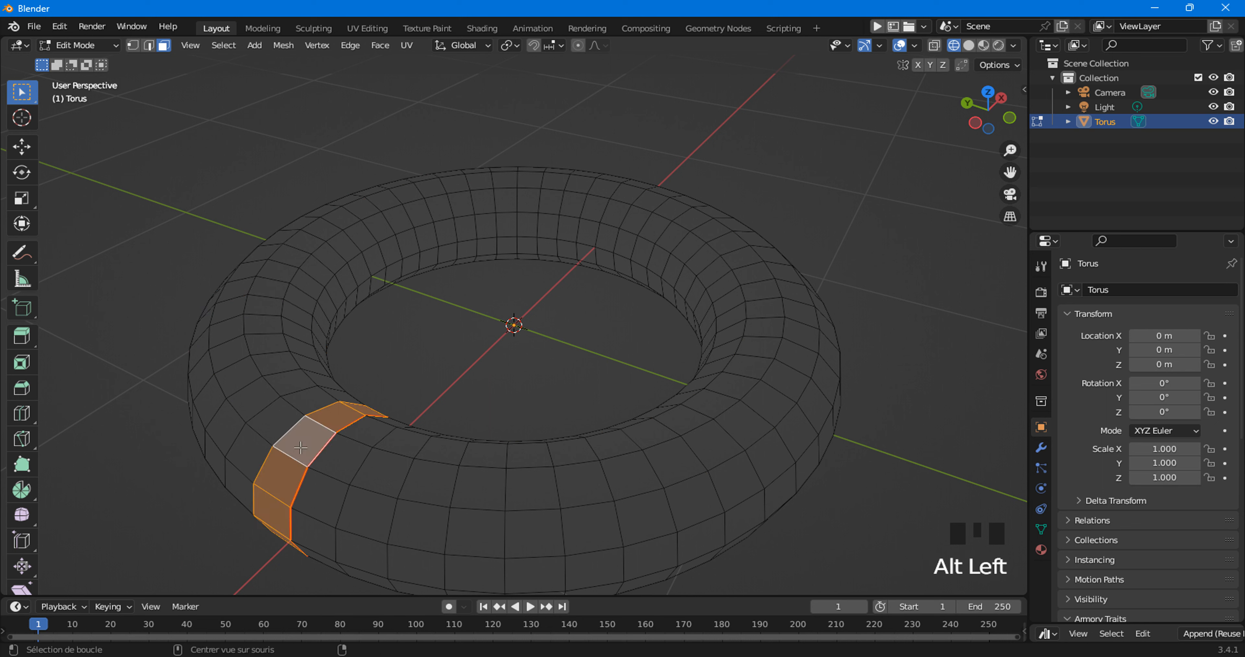
left_click(306, 431)
left_click(276, 389, "alt")
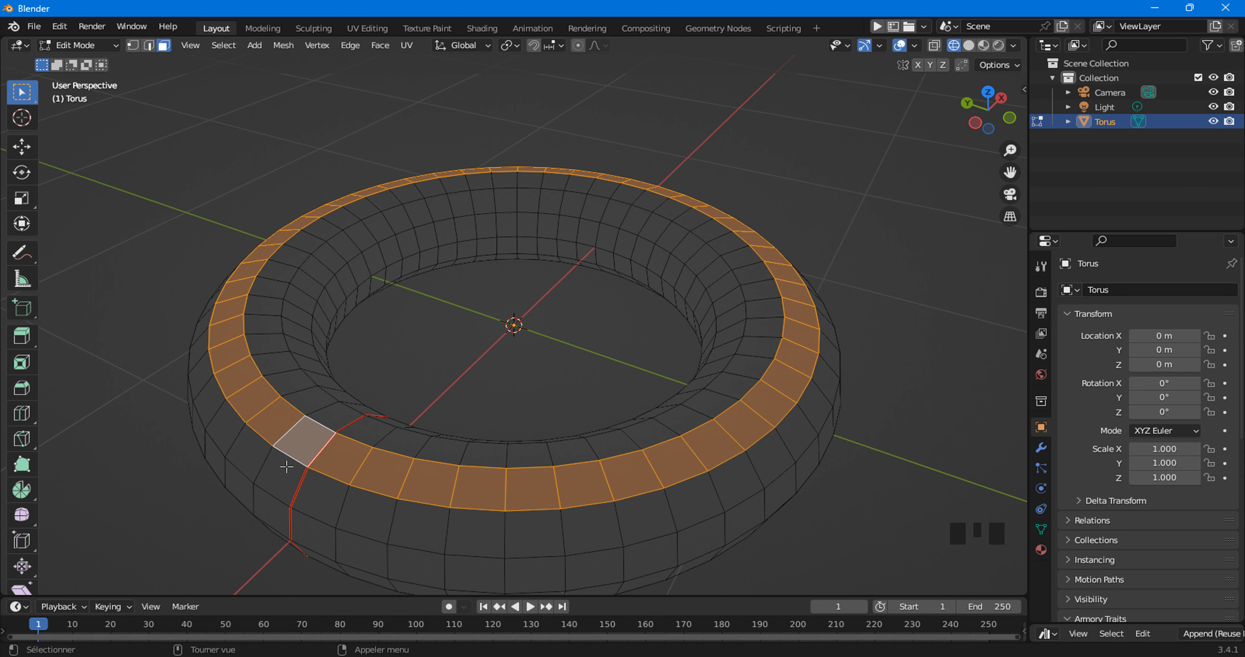
left_click(286, 450)
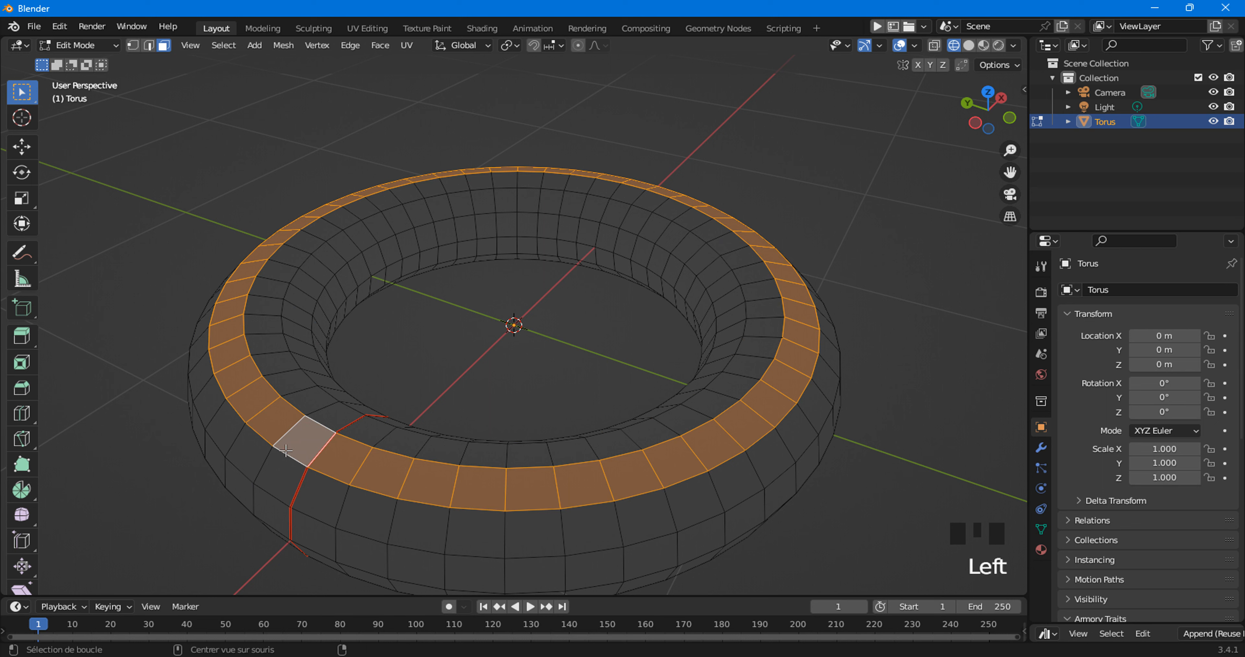
left_click(287, 451, "alt")
left_click(287, 451, "alt")
left_click(289, 453)
left_click(289, 451, "alt")
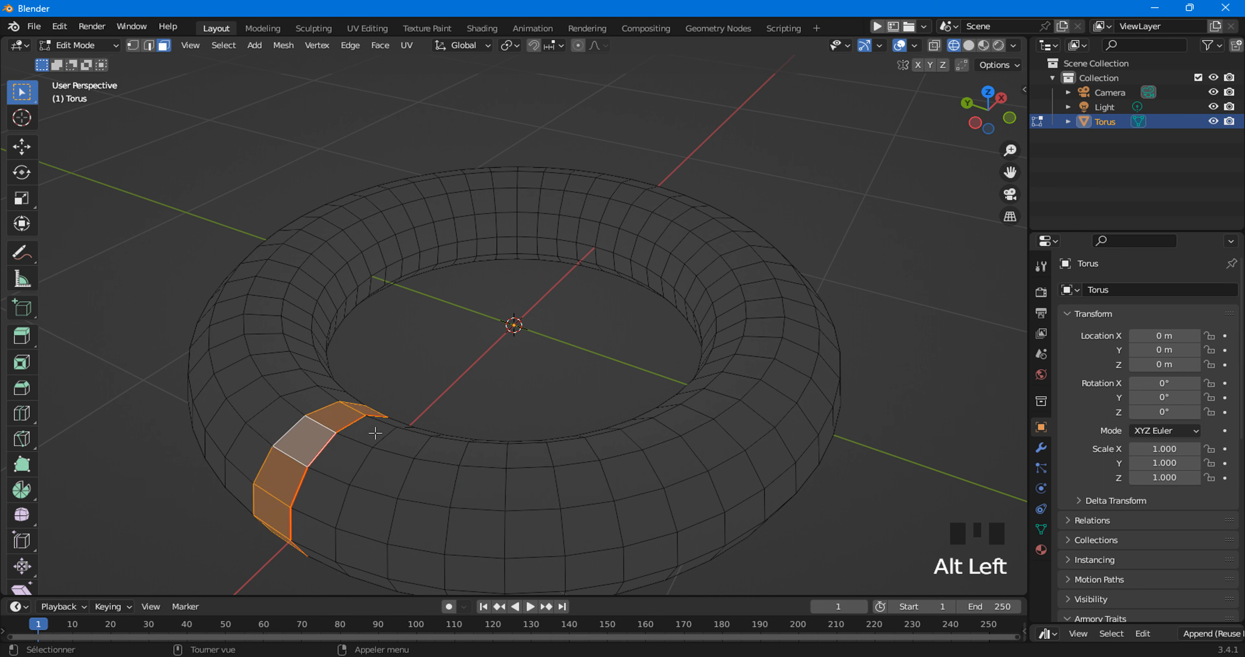
mouse_move(375, 433)
middle_mouse_down()
mouse_move(377, 401)
mouse_move(372, 423)
middle_mouse_up()
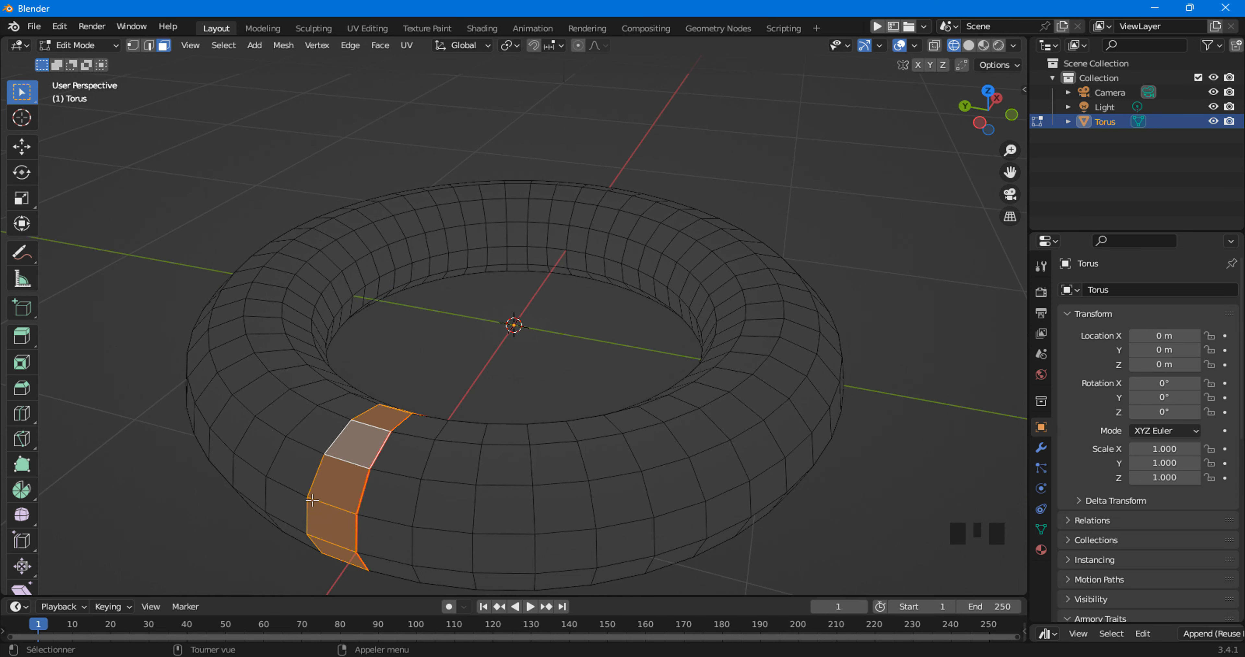
left_click(451, 377)
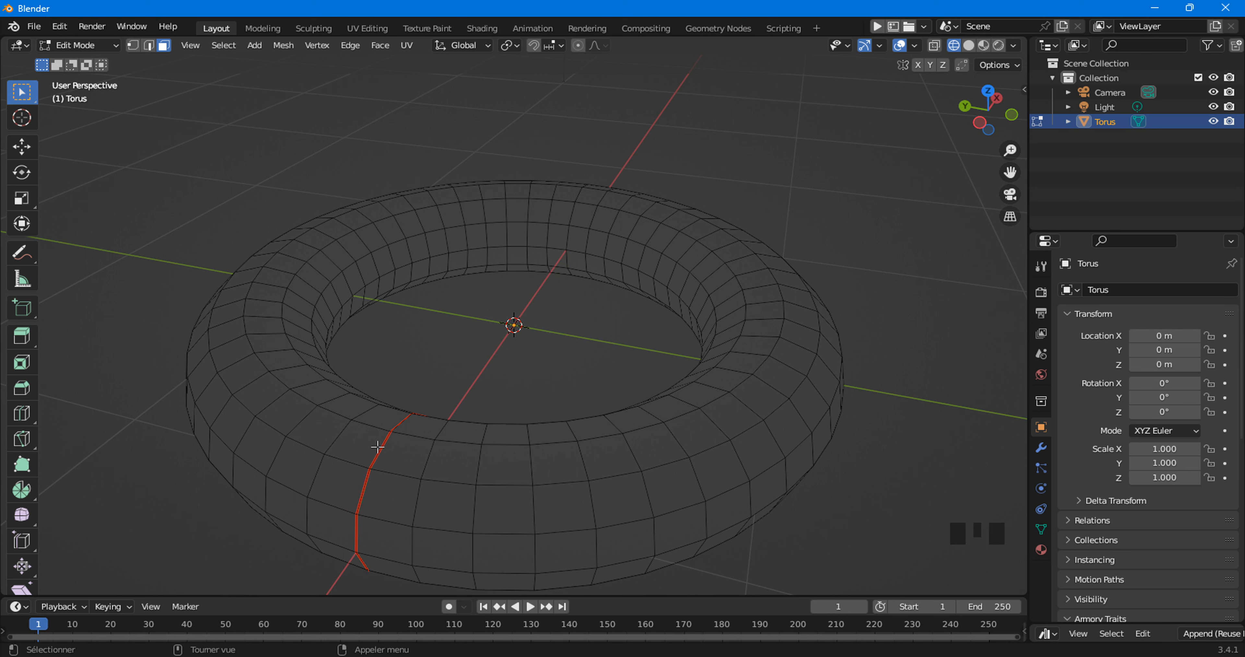
Select all faces of the torus and unwrap them with Unwrap in the UV Editing workspace.
left_click(245, 406)
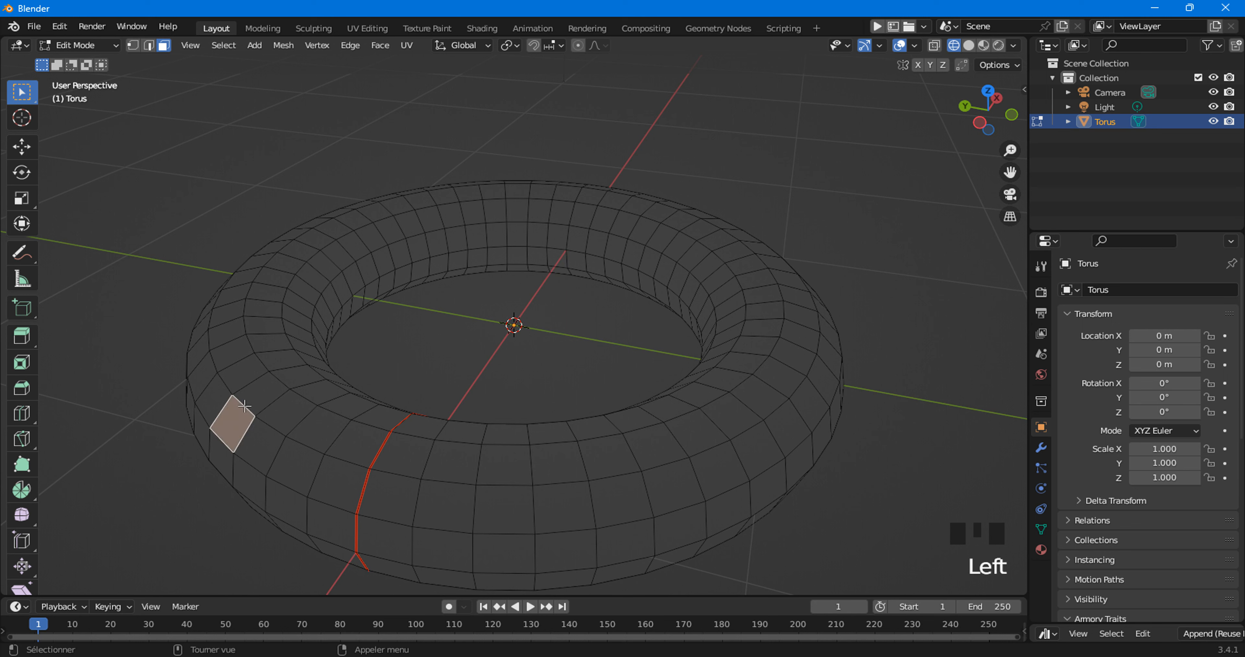
left_click(247, 398, "alt")
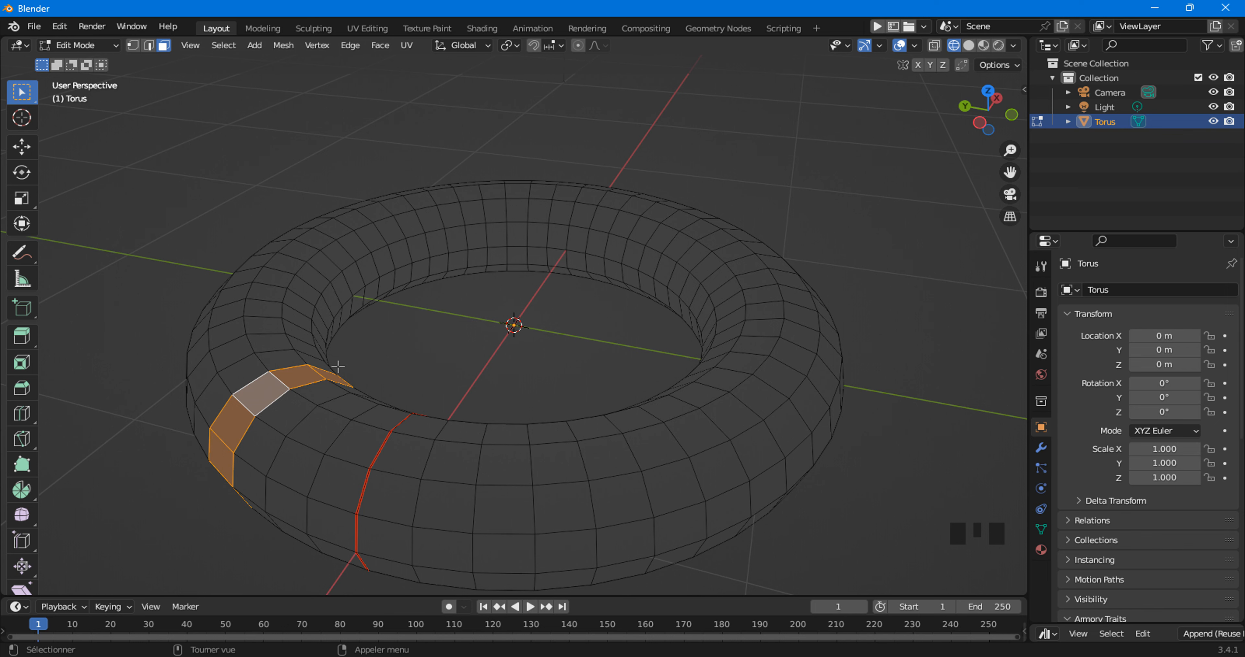
key("a")
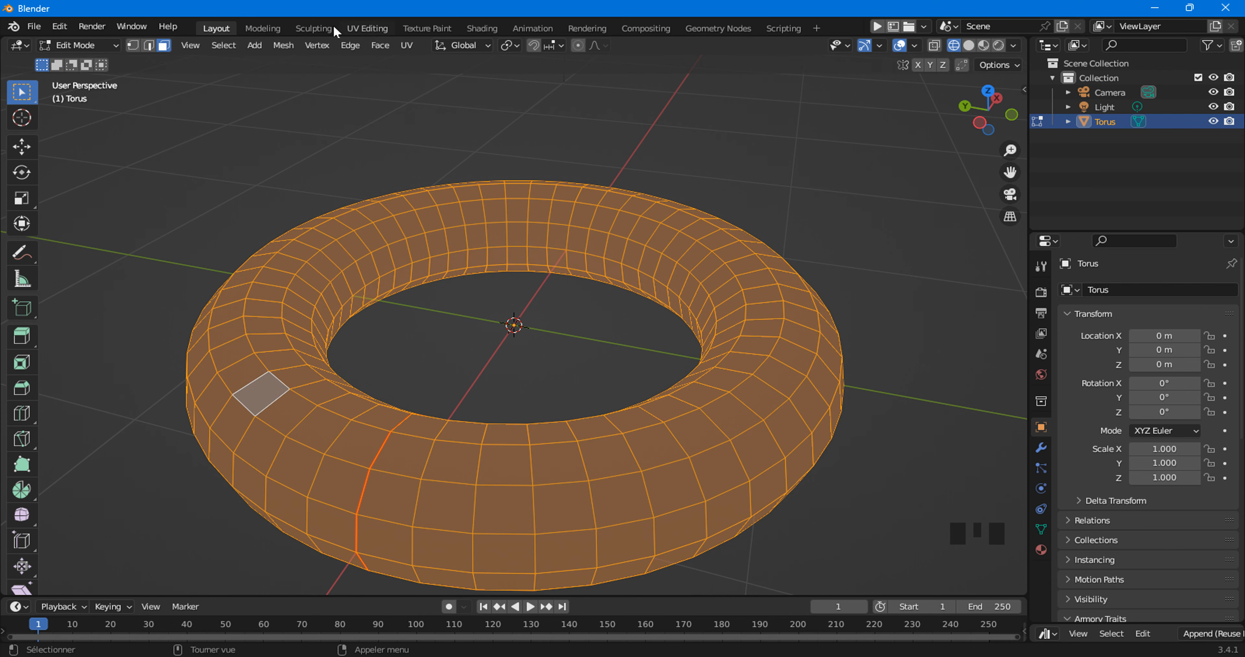
left_click(362, 29)
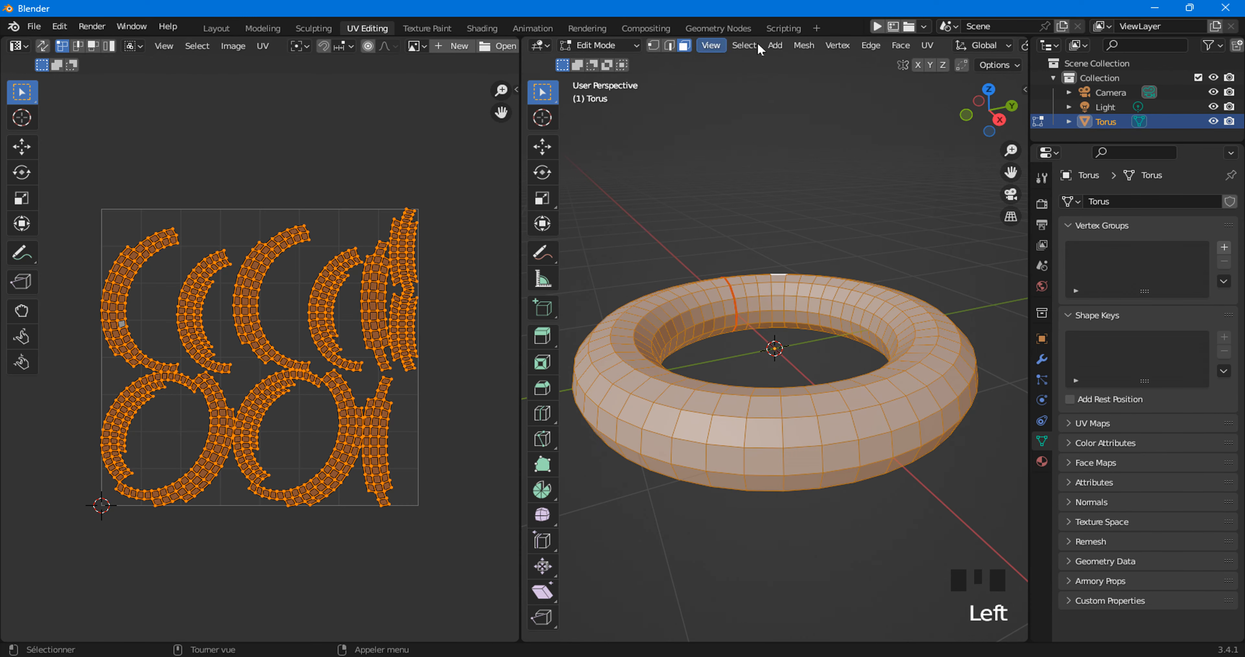
left_click(927, 45)
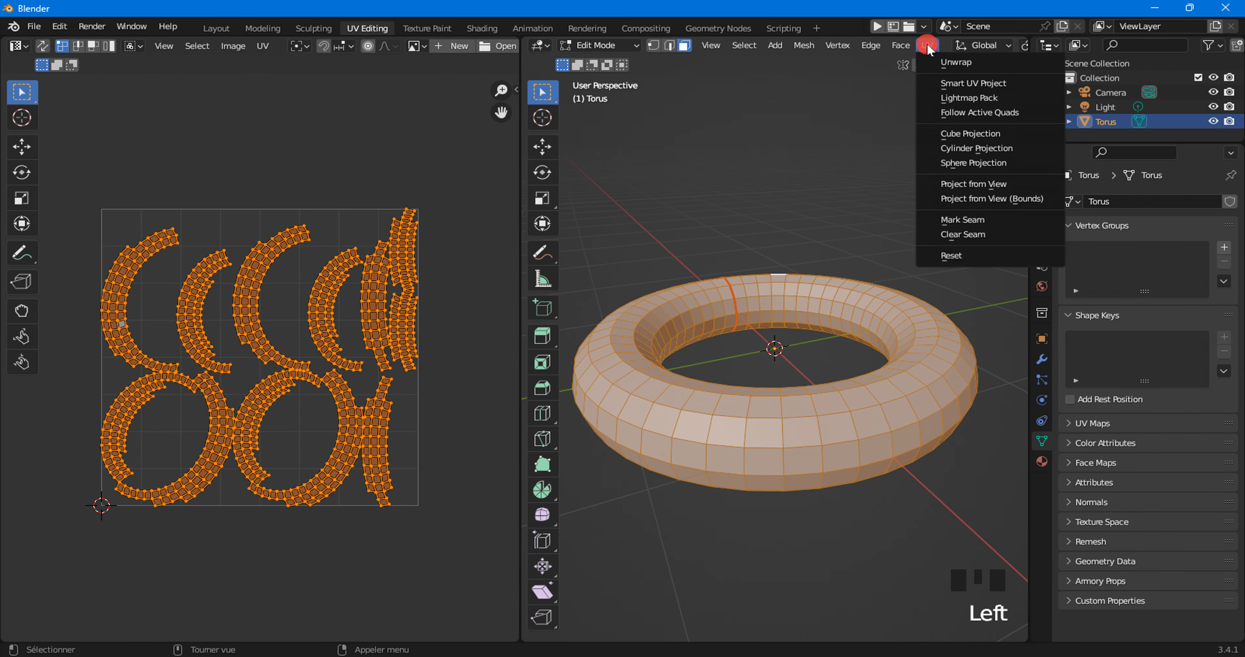
left_click(931, 61)
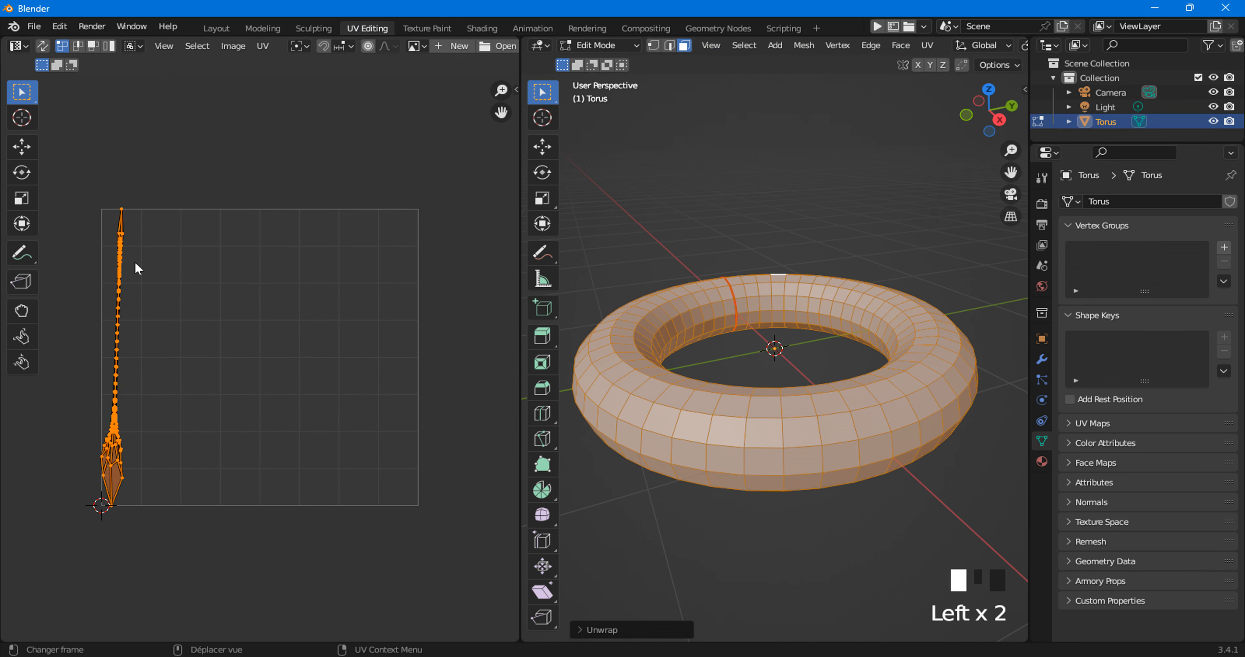
scroll(135, 266, "up", 4)
scroll(142, 322, "down", 2)
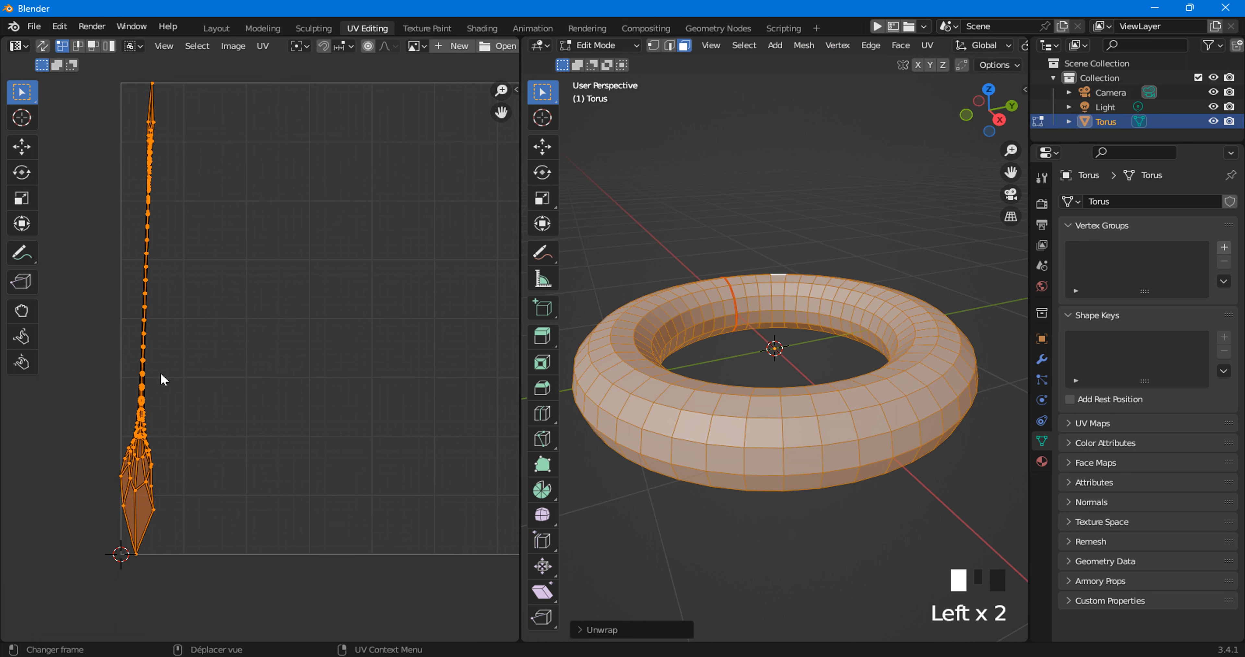
Return to the Layout workspace and put the torus back in Edit Mode.
left_click(217, 29)
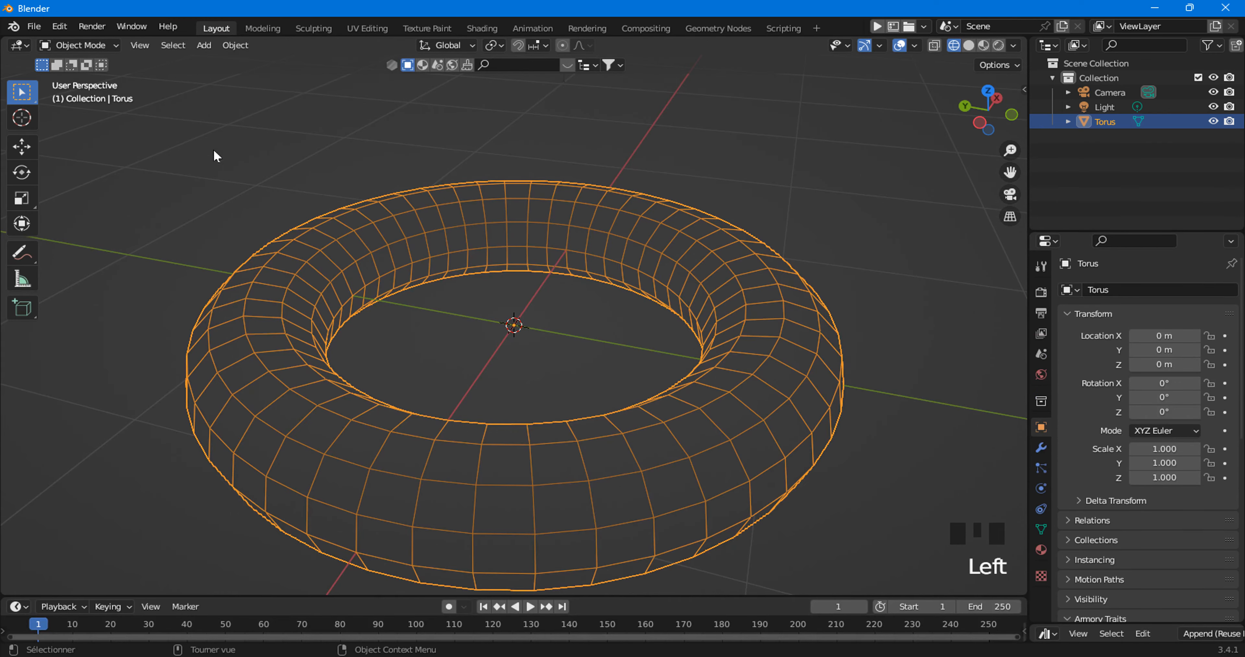
left_click(403, 346)
left_click(78, 45)
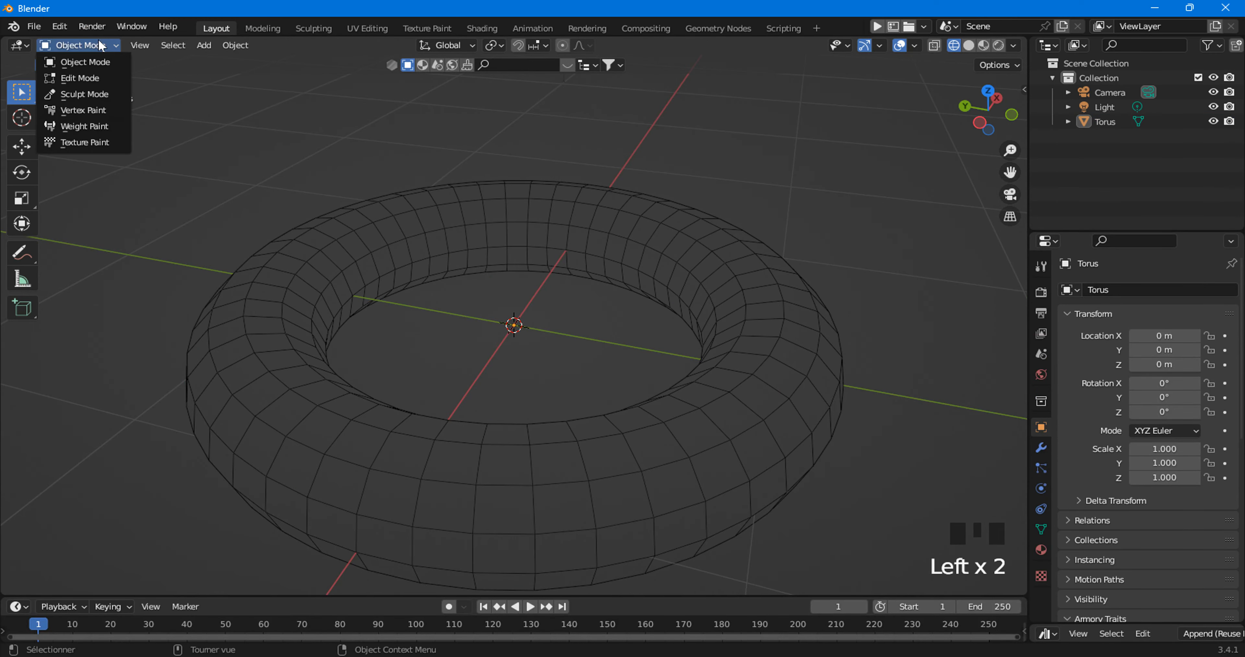
left_click(85, 76)
Select single faces near the seam and the cross-section face loop one segment away from it.
left_click(383, 288)
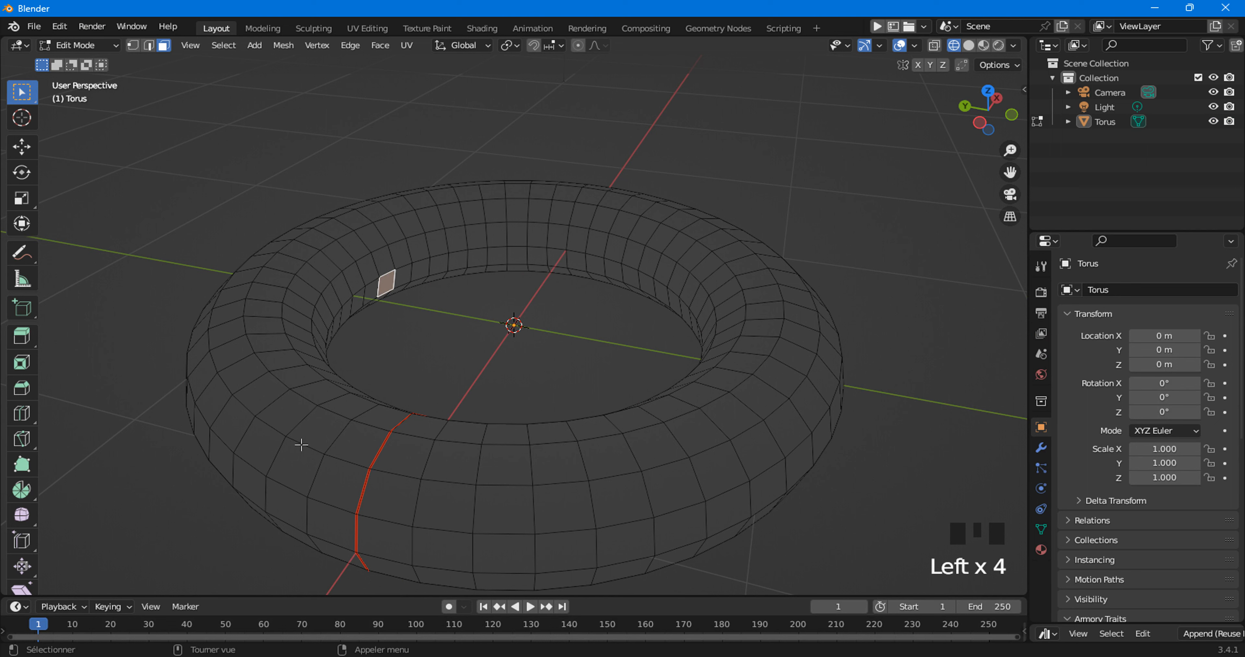
left_click(314, 450)
left_click(344, 464)
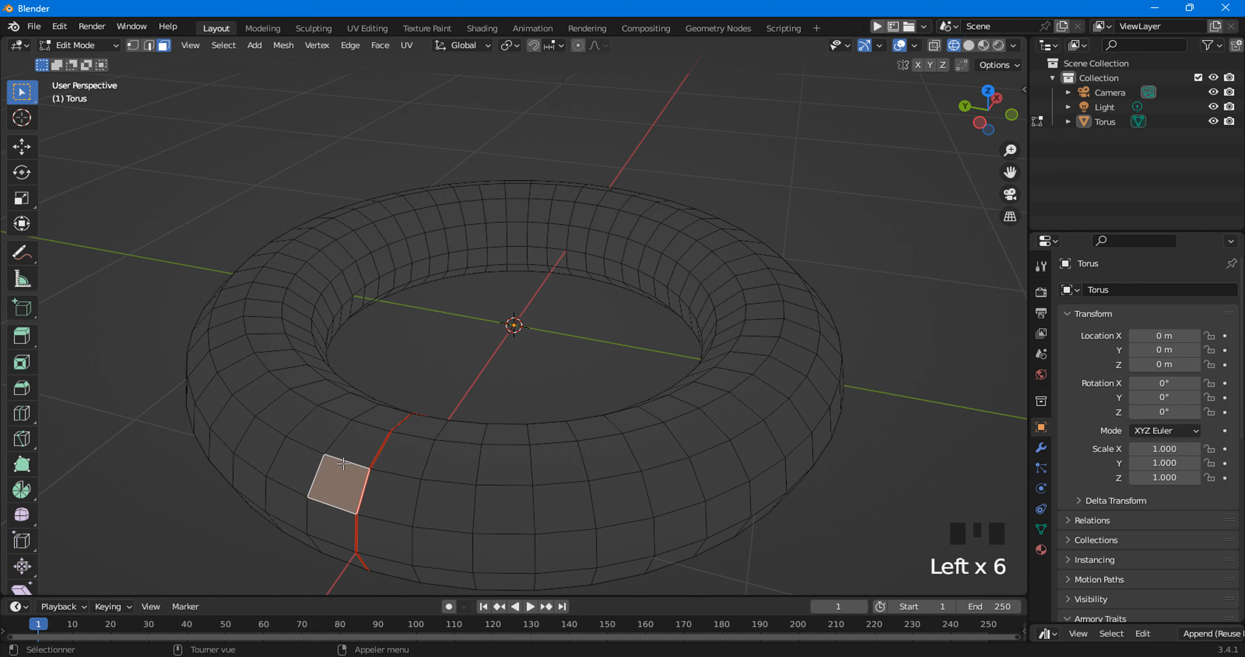
left_click(298, 457)
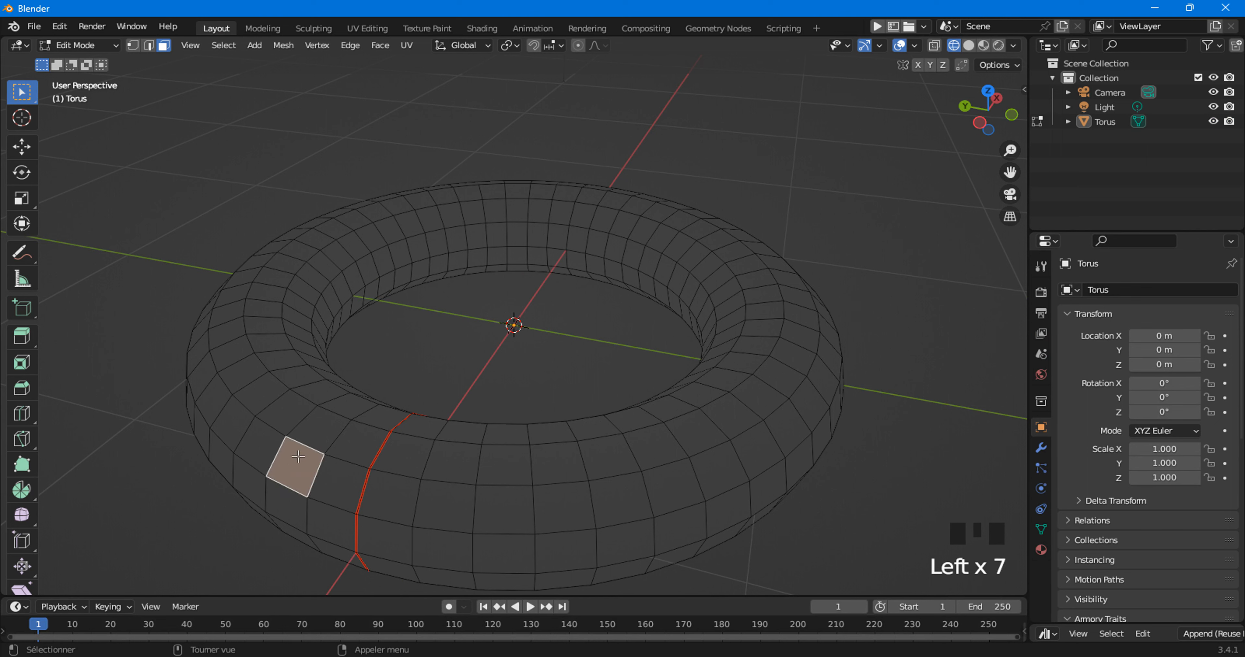
left_click(307, 437, "alt")
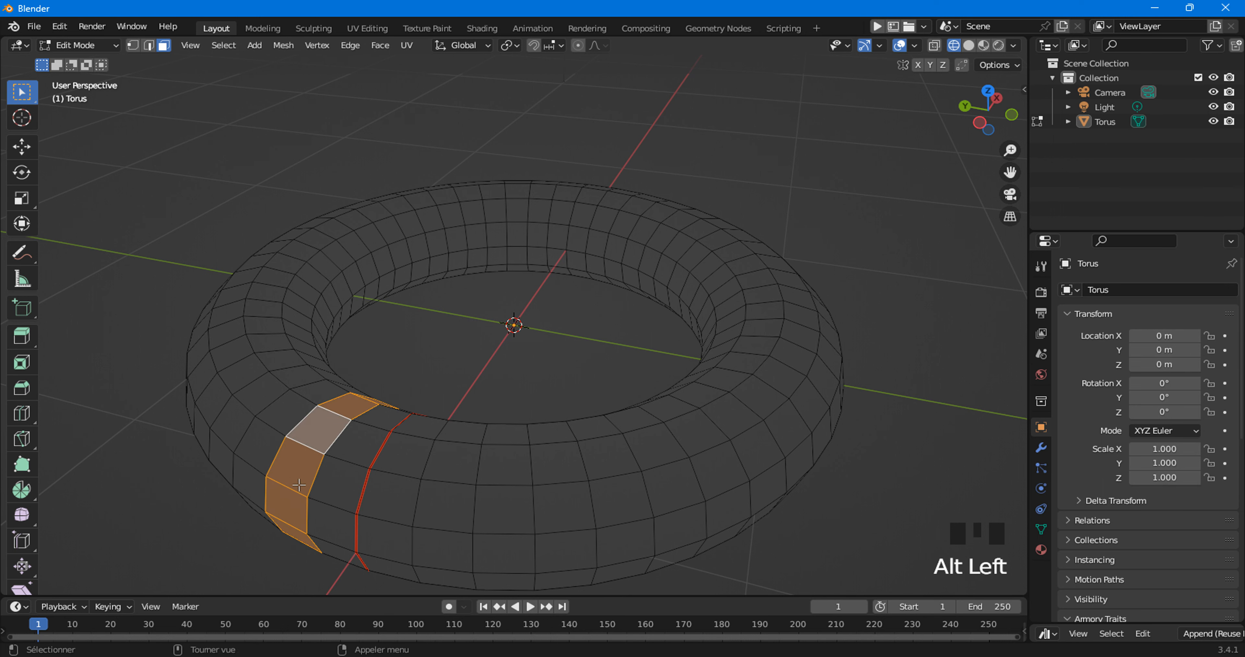
Switch to edge selection and mark one lengthwise edge on the torus's outer side, near the cross-section seam, as a seam.
middle_click_drag(466, 480, 496, 432)
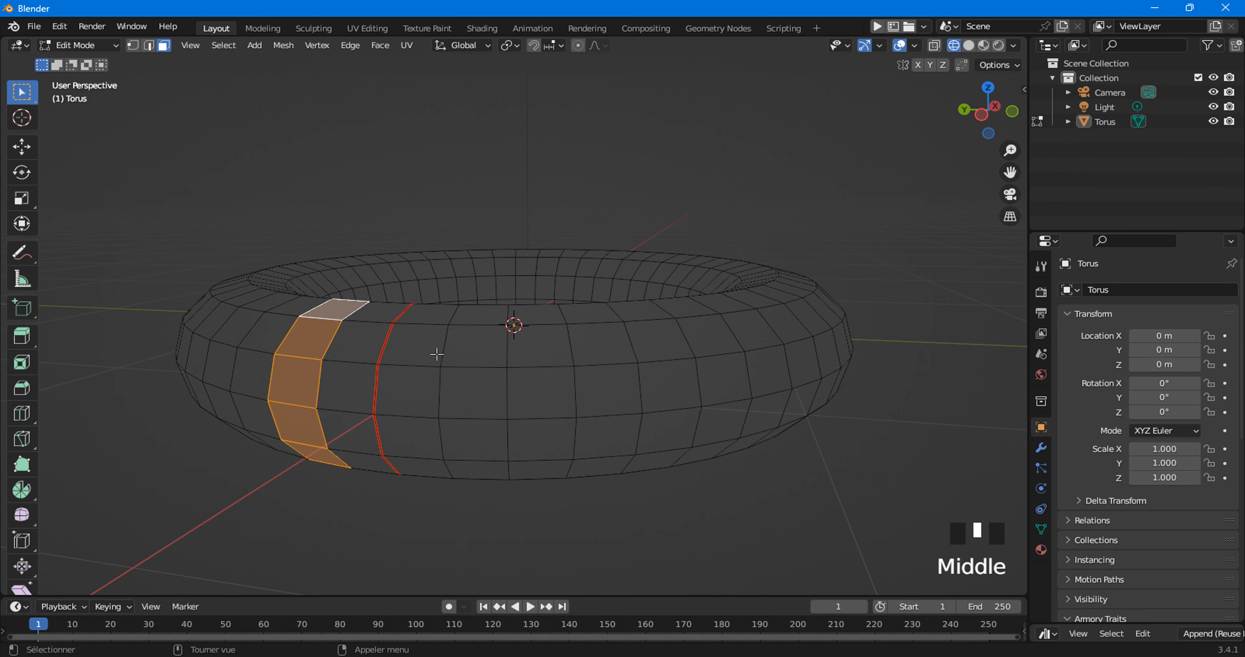
left_click(982, 118)
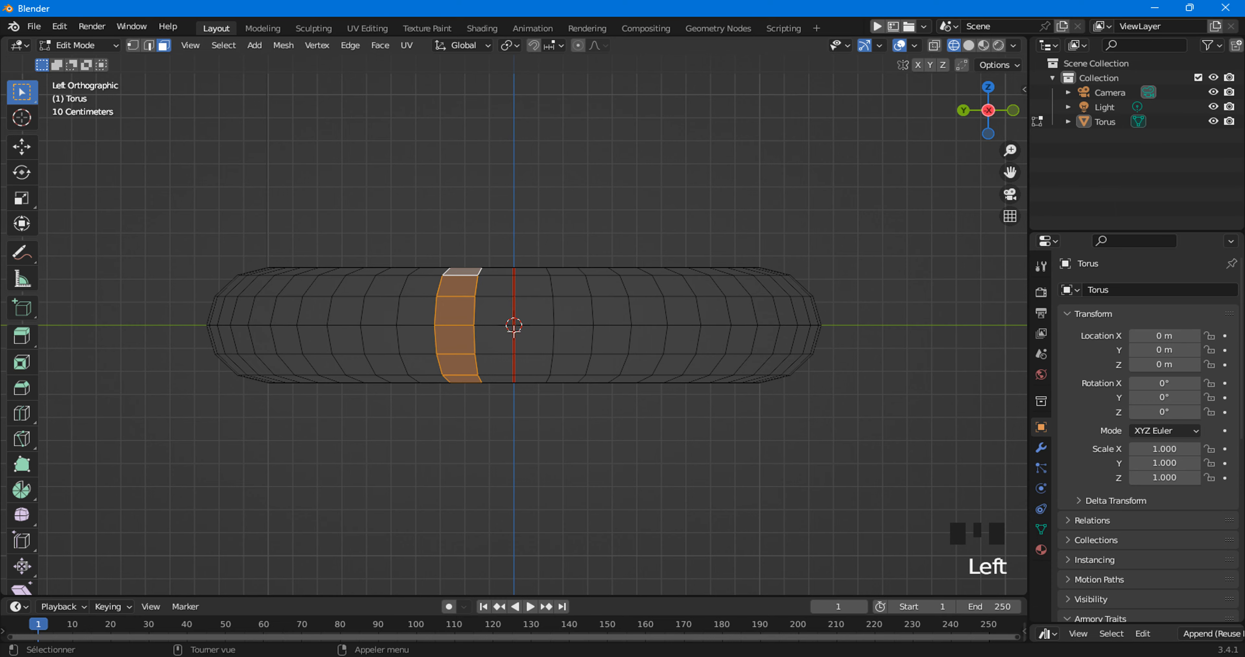
middle_click_drag(508, 331, 450, 366)
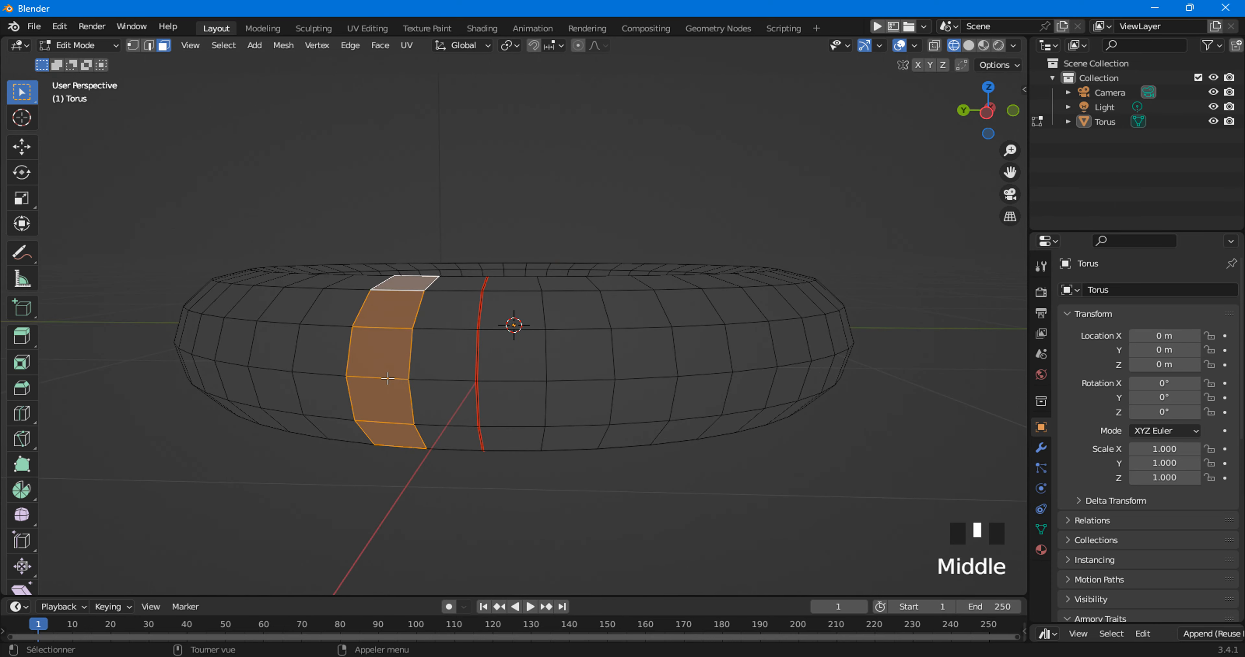
left_click(153, 48)
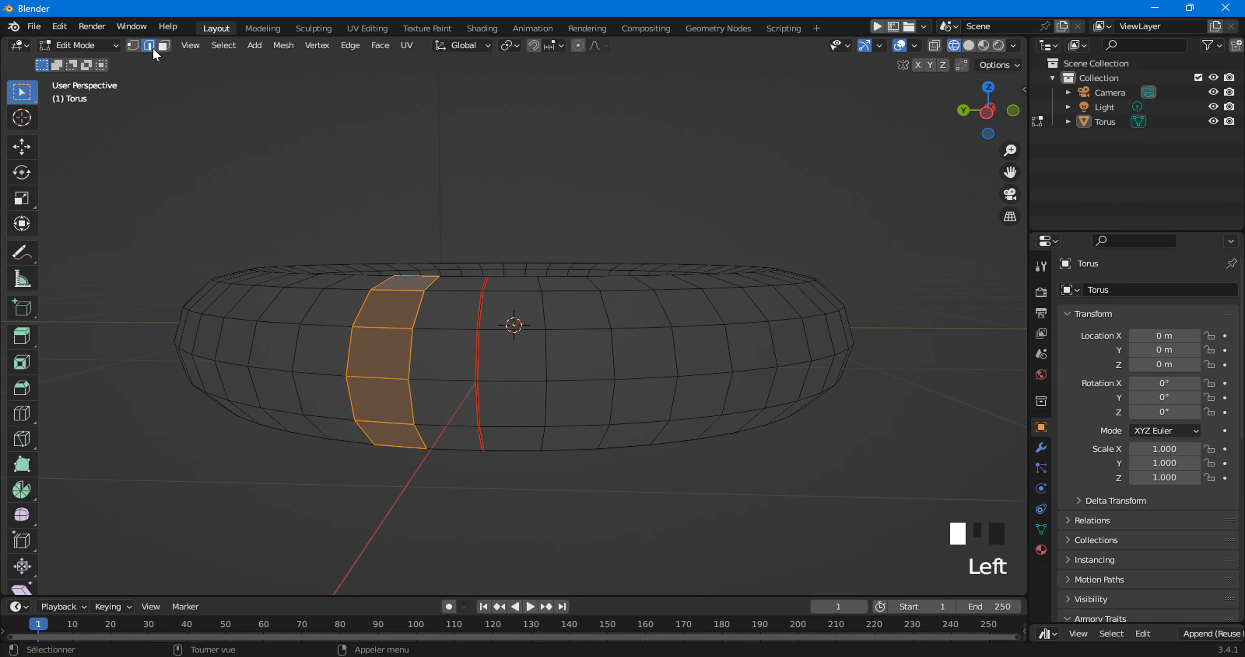
left_click(374, 378)
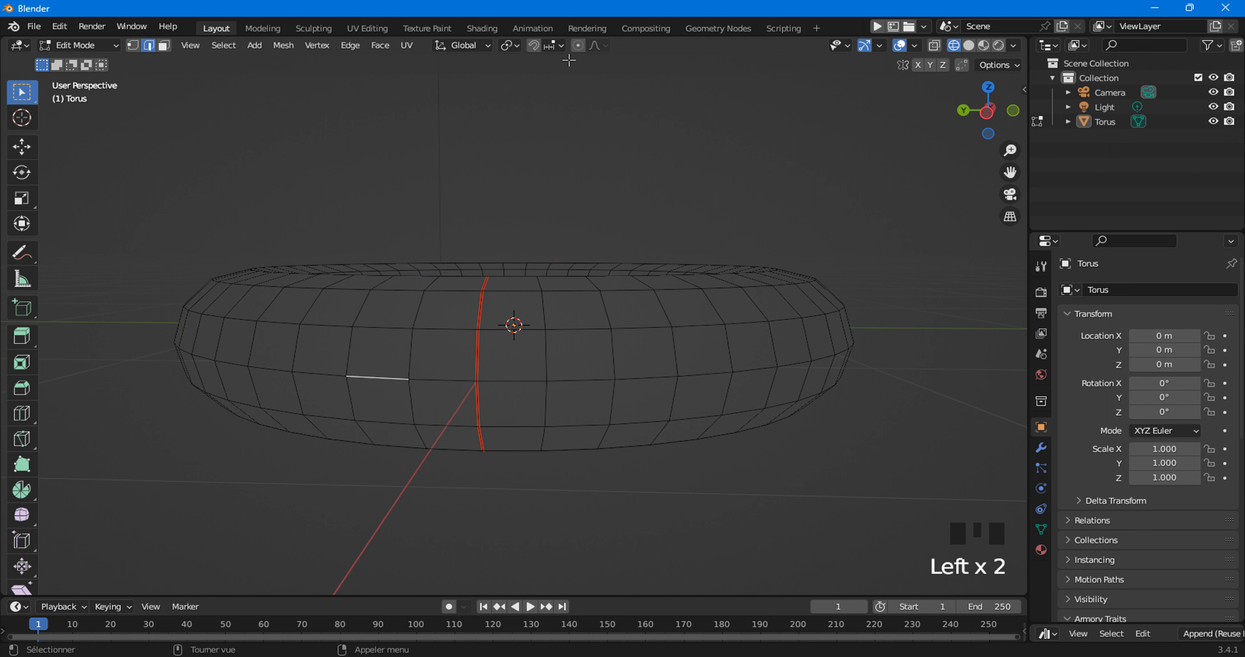
left_click(406, 45)
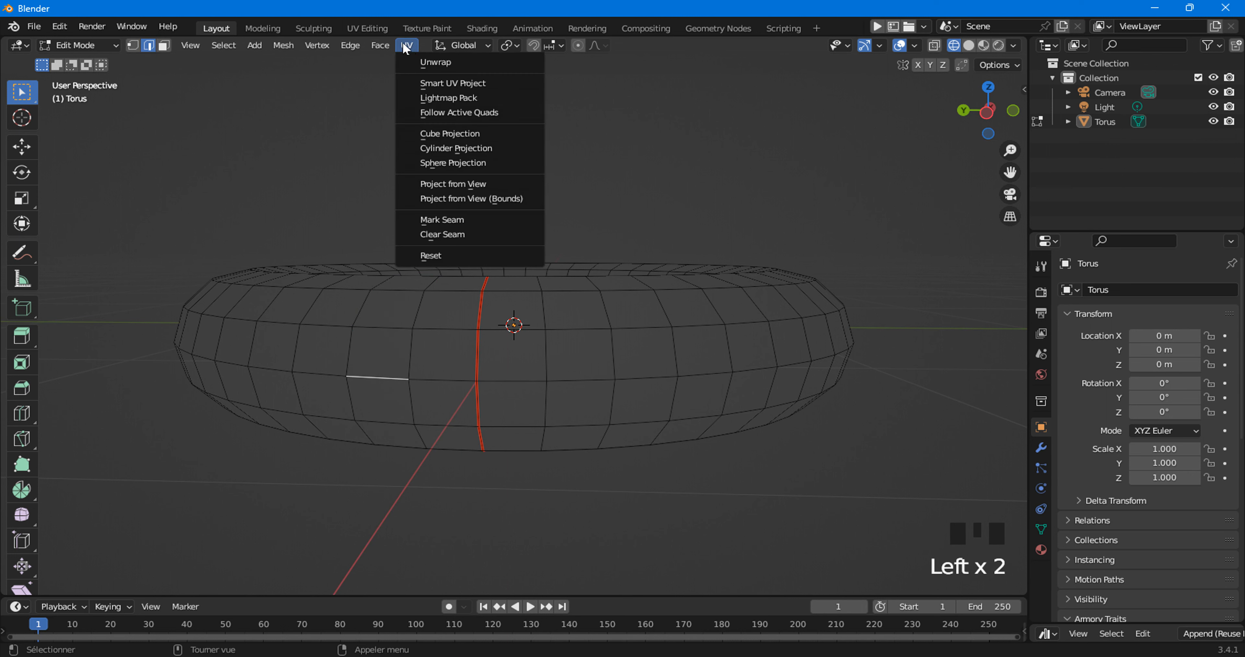
left_click(436, 222)
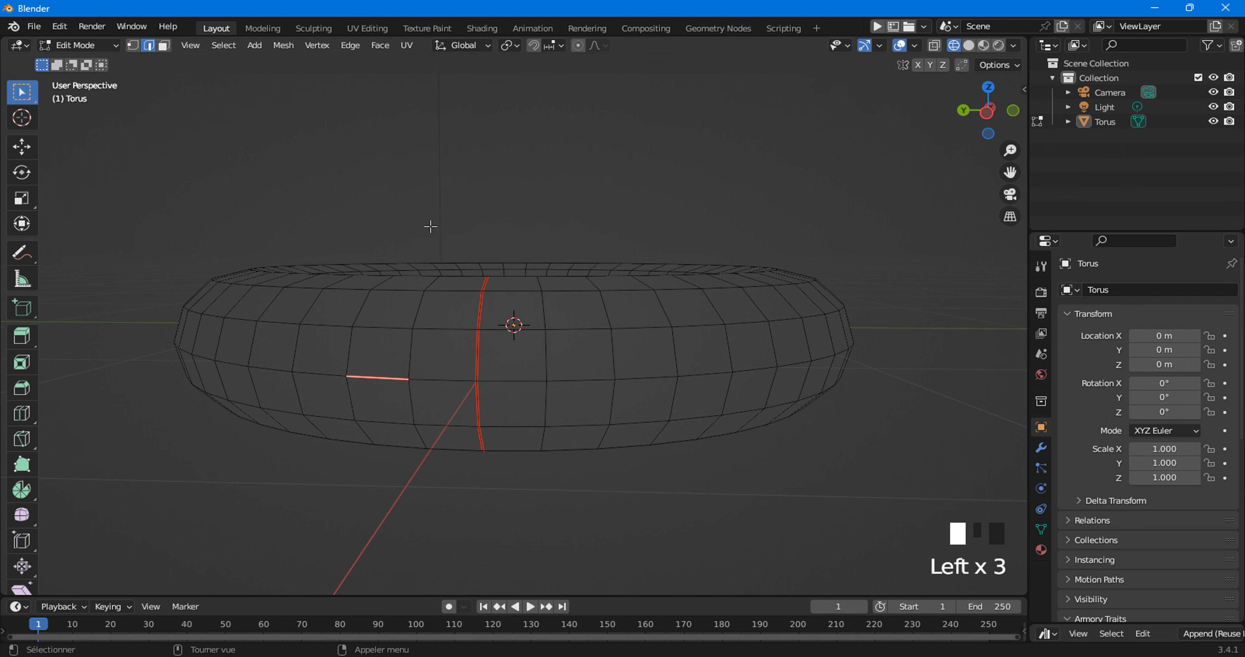
Select the unmarked lengthwise edge adjoining the marked one, and the cross-section face loop running through it in face selection.
left_click(331, 362)
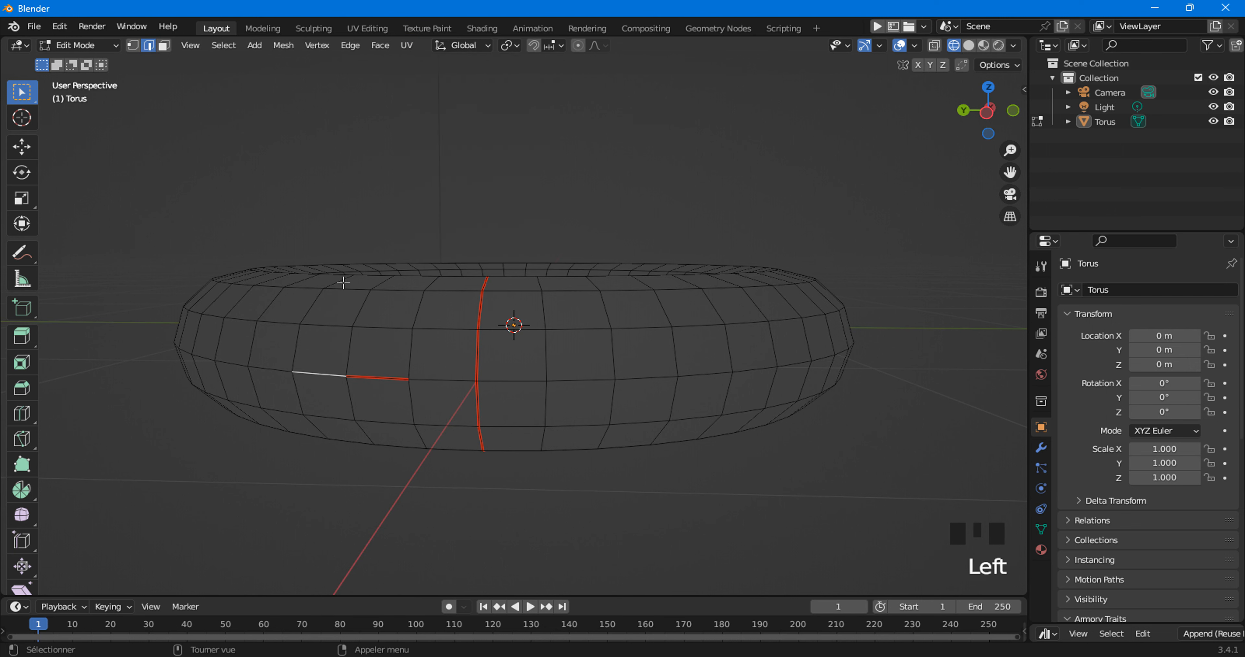
middle_click_drag(345, 328, 344, 383)
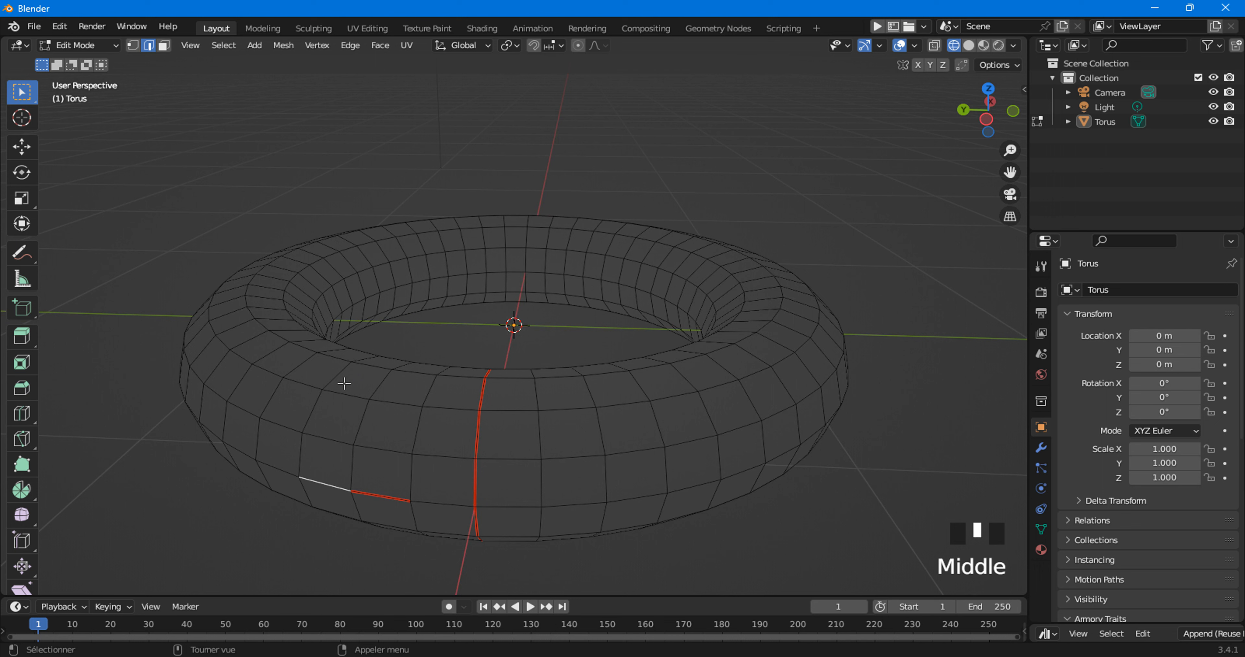
key("3")
left_click(316, 456)
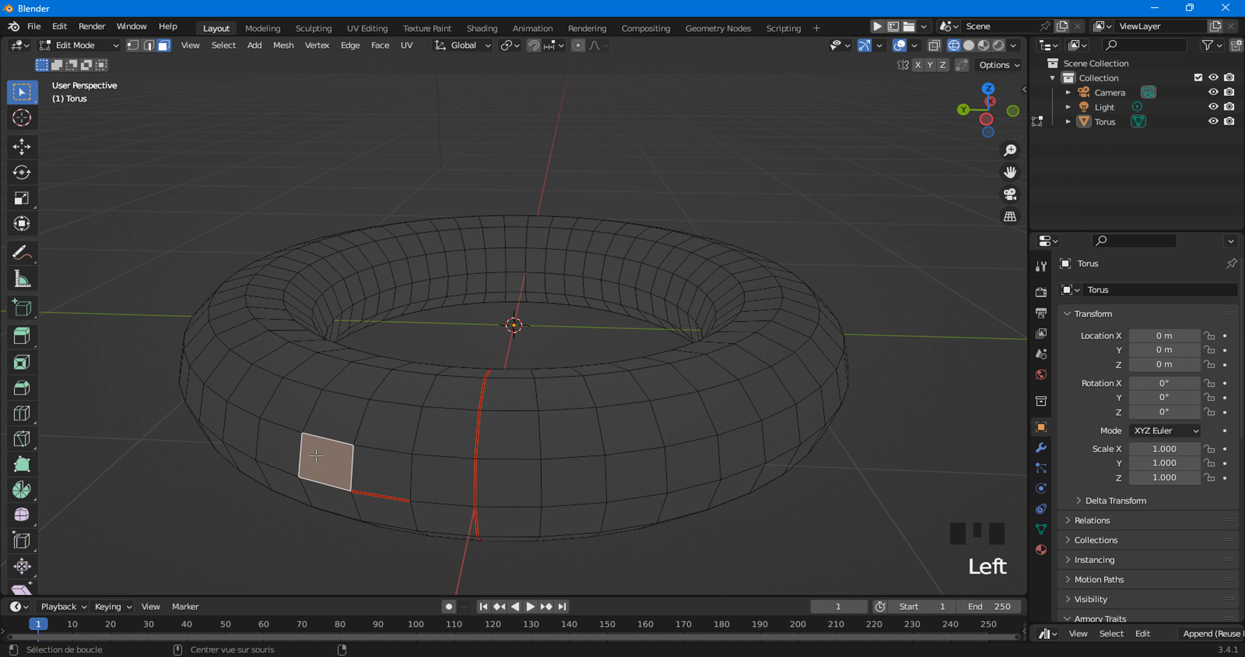
left_click(317, 455, "alt")
left_click(316, 455)
left_click(324, 436, "alt")
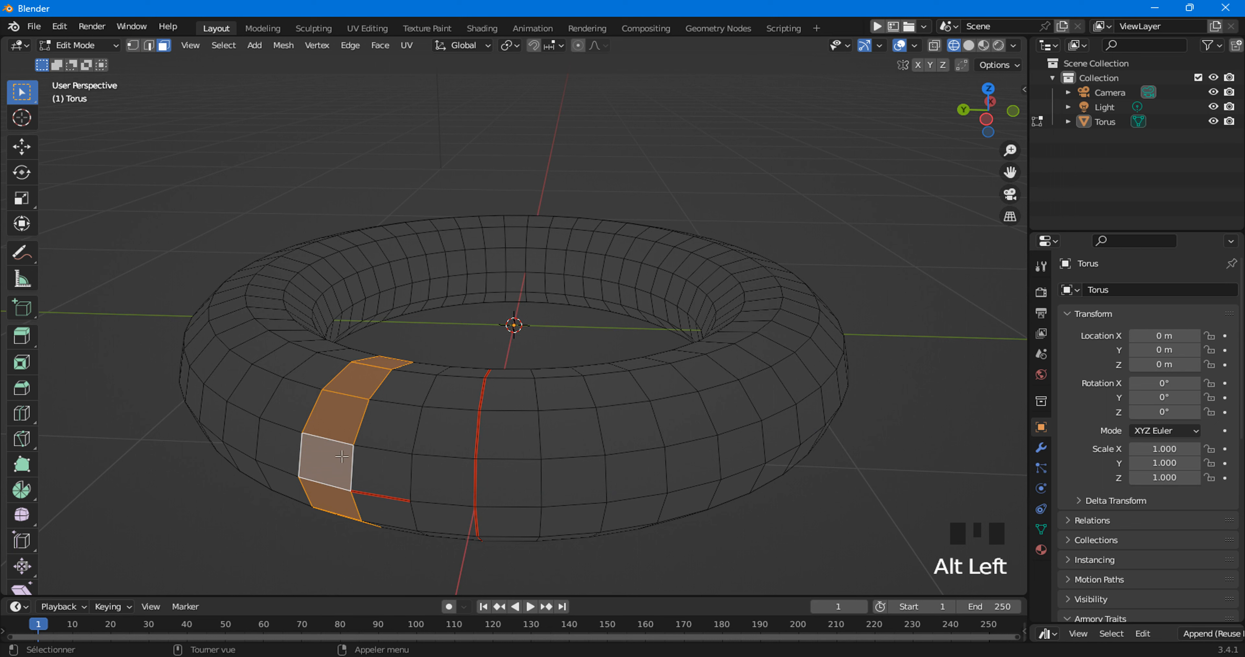
left_click(338, 430)
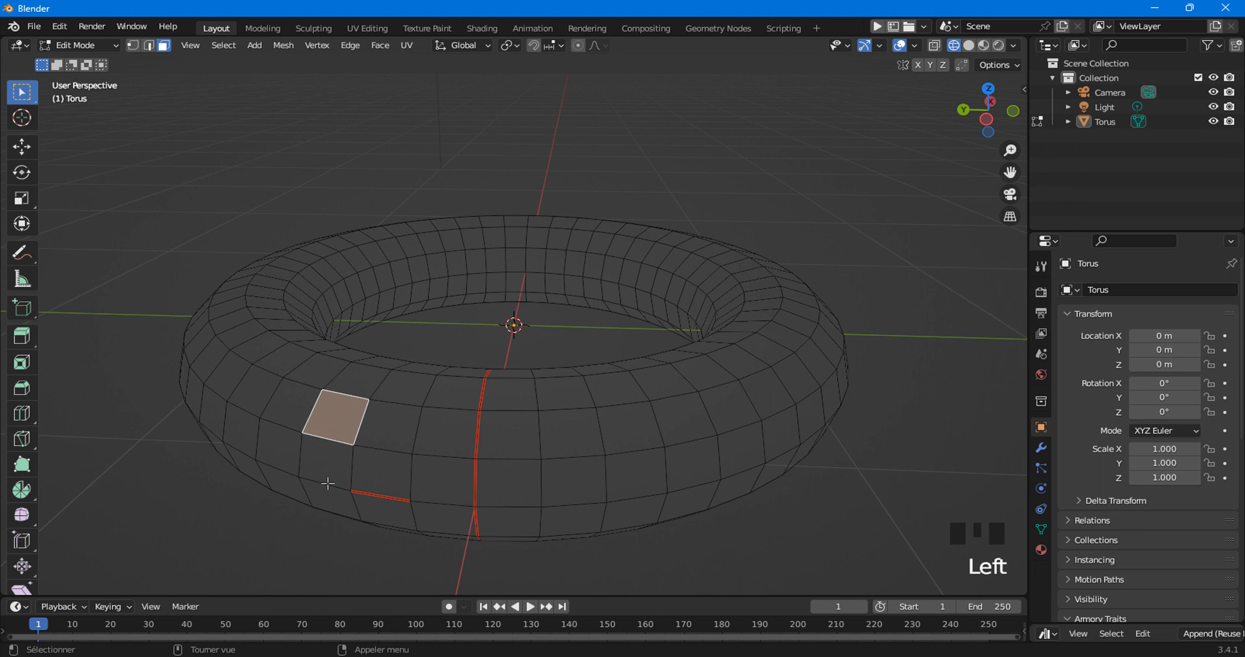
Return to edge selection and mark the second lengthwise edge, directly beside the already marked one, as a seam.
key("2")
left_click(326, 484)
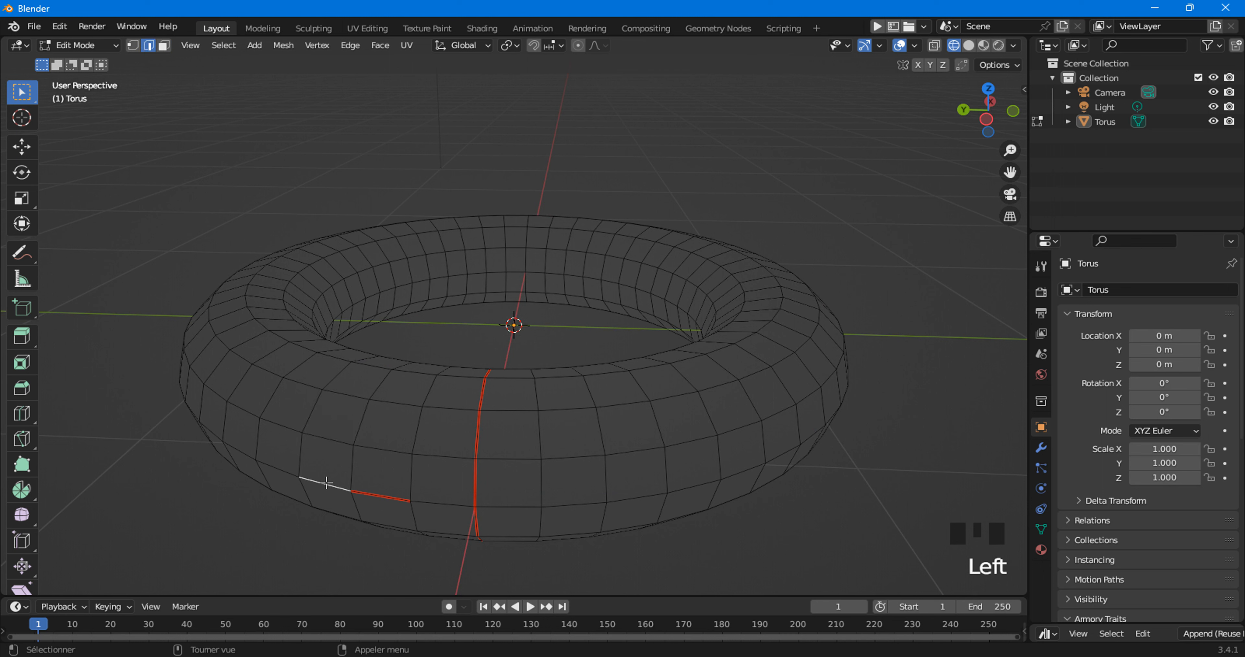
key("u")
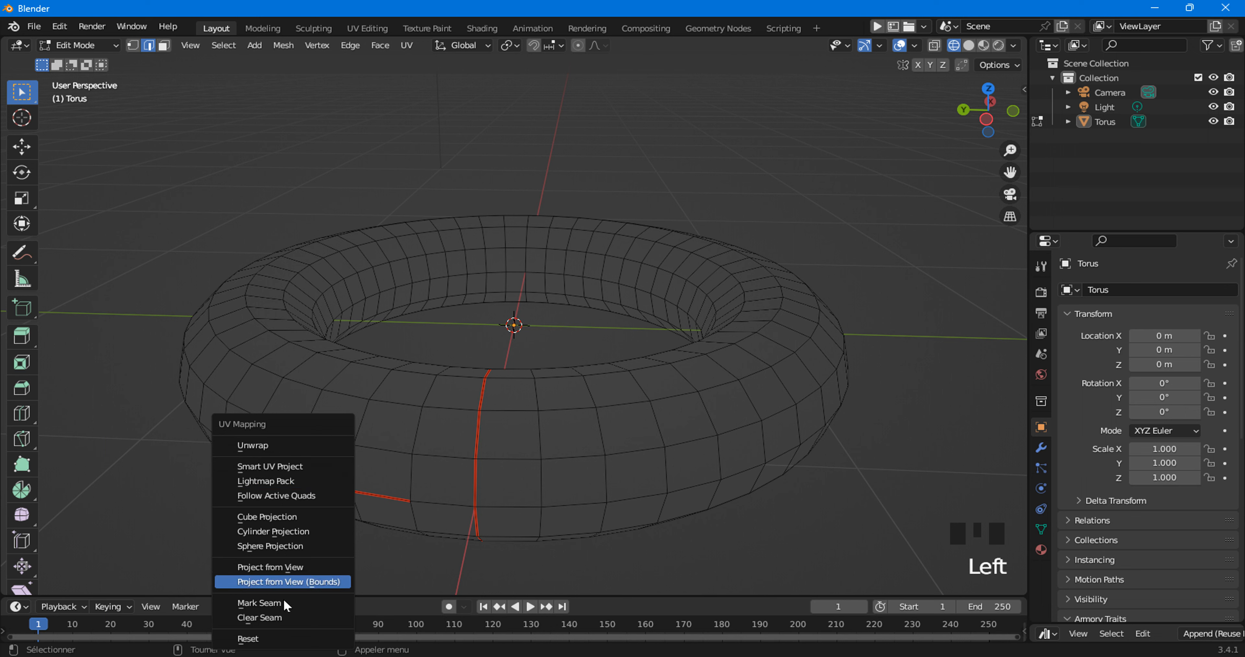
left_click(268, 604)
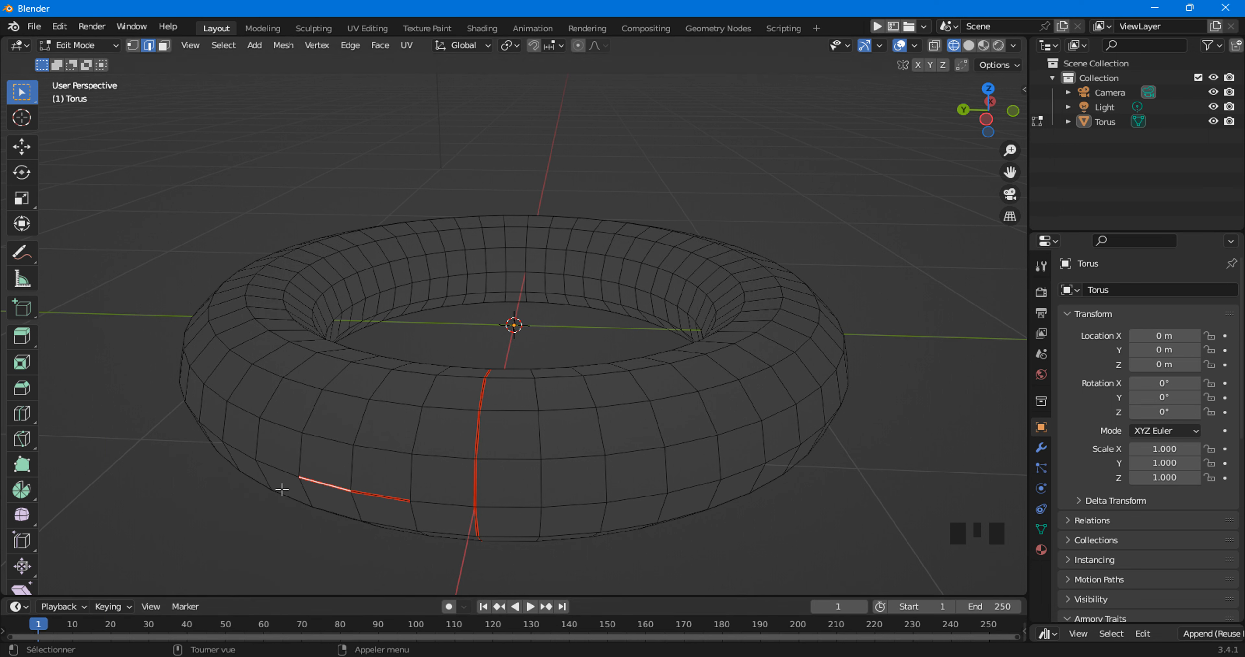
Select the cross-section face loop at the third lengthwise edge in face selection, and reselect just that edge in edge selection.
left_click(276, 455)
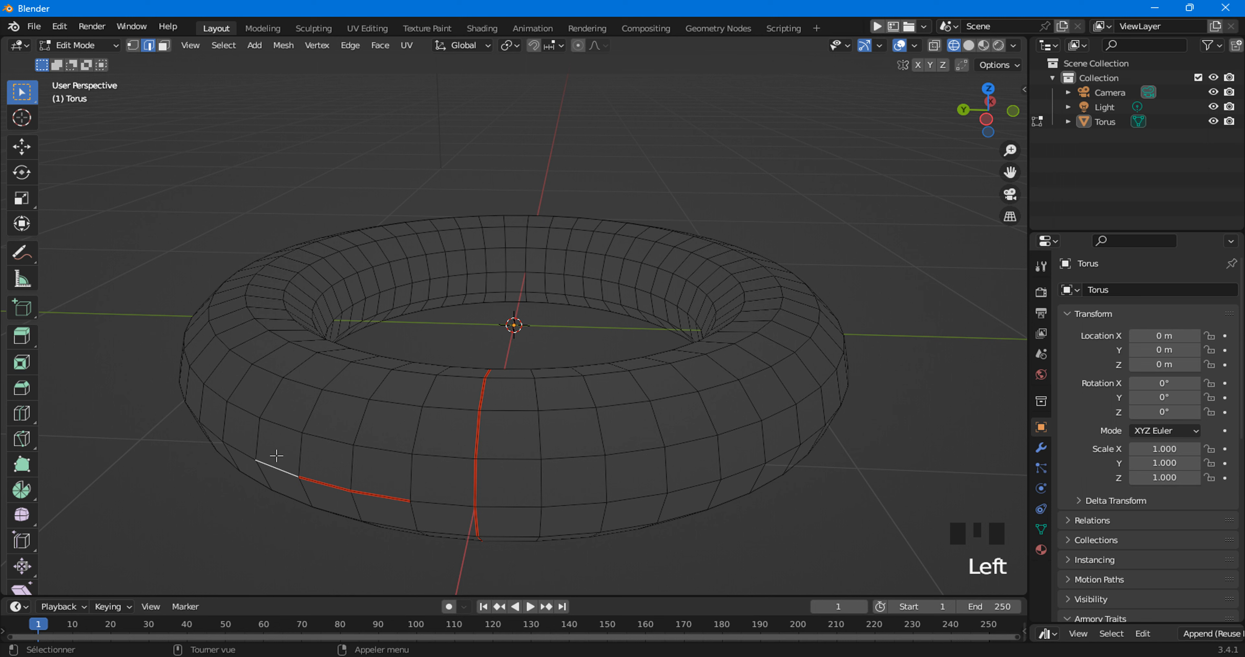
key("3")
left_click(276, 456)
left_click(276, 456, "alt")
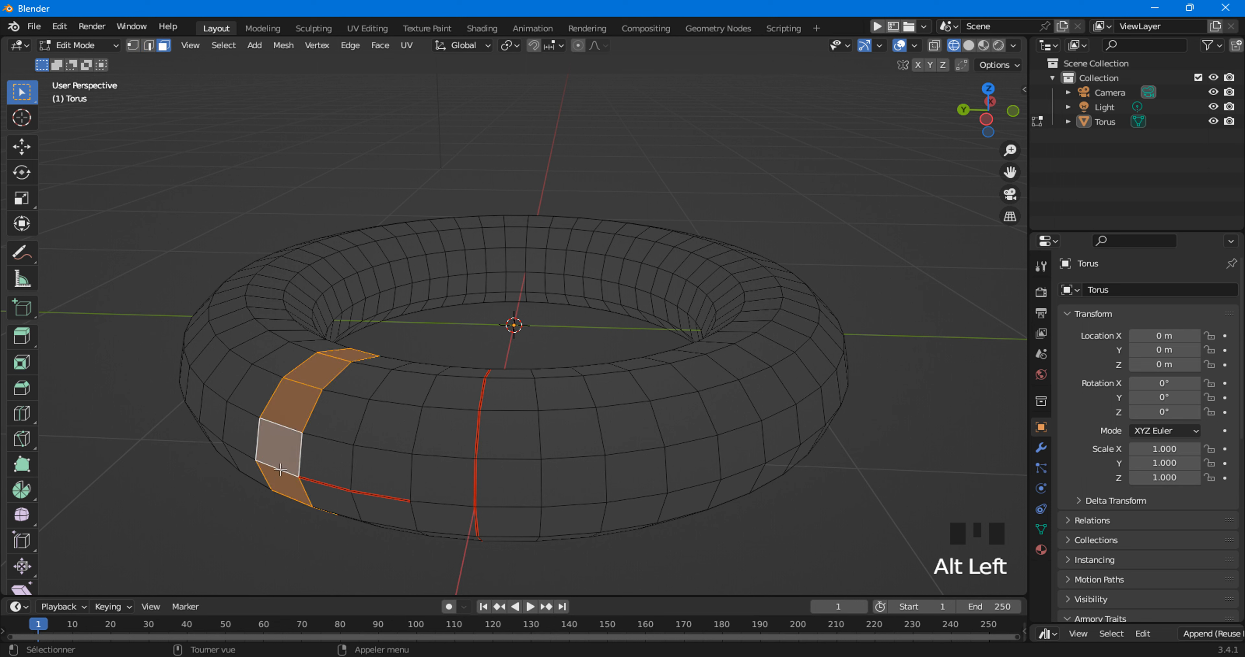
key("2")
left_click(281, 469)
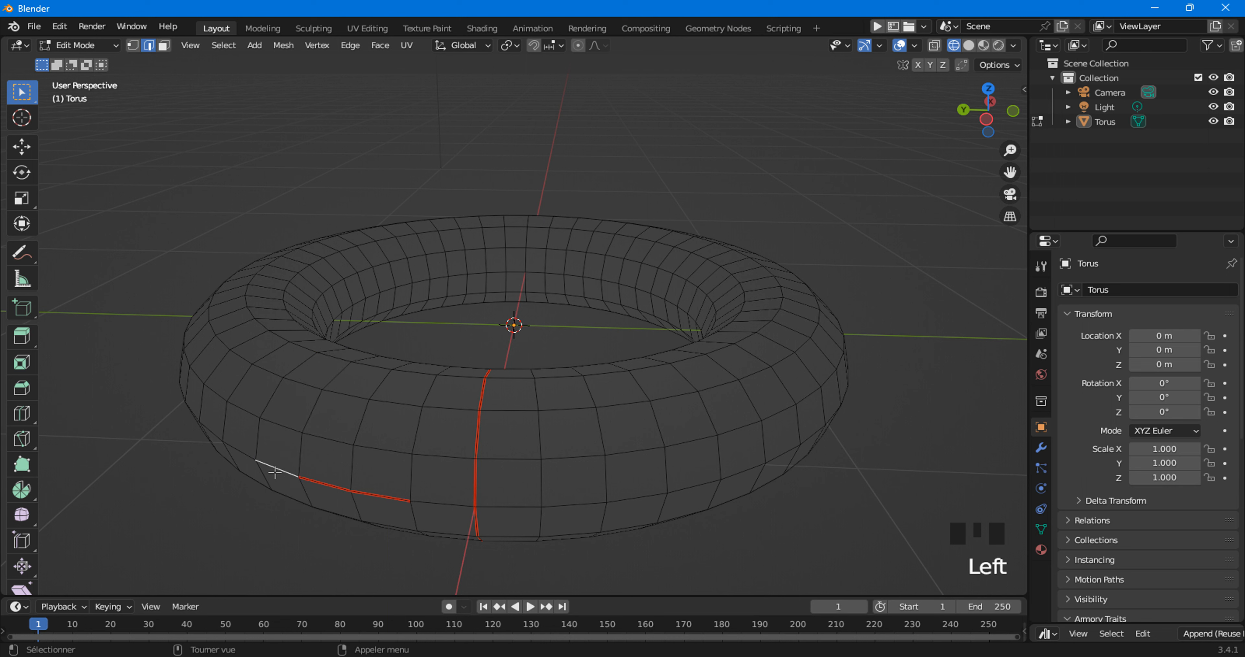
key("i")
left_click(279, 467)
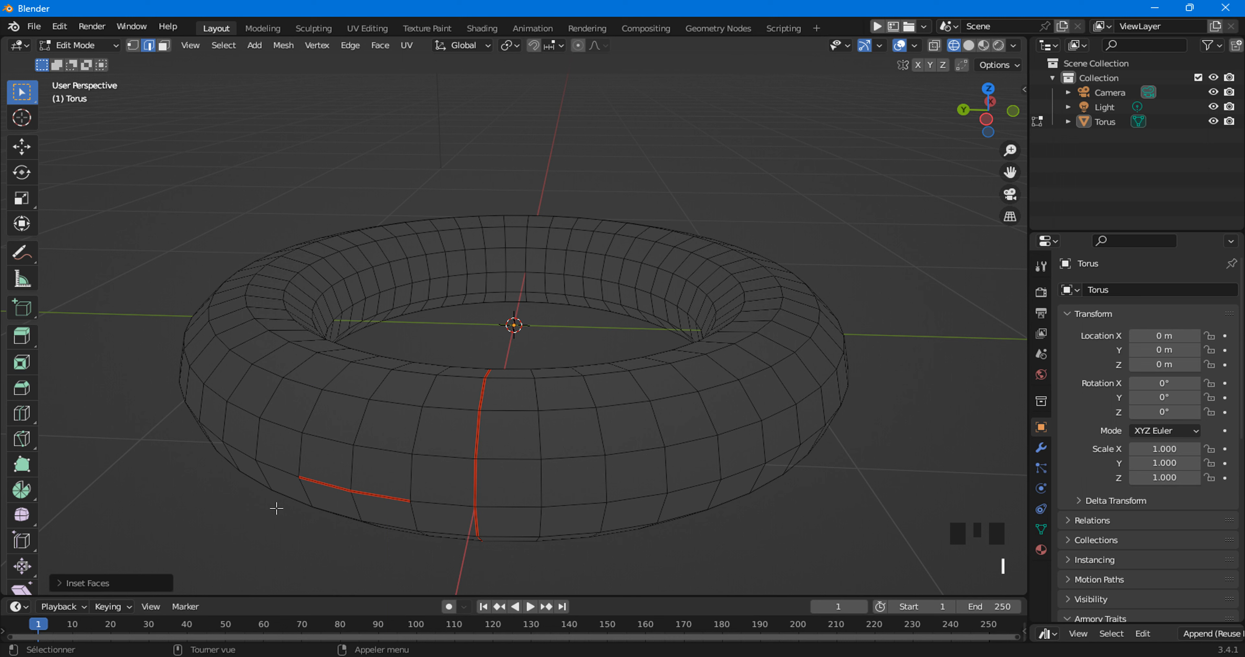
key("ctrl+z")
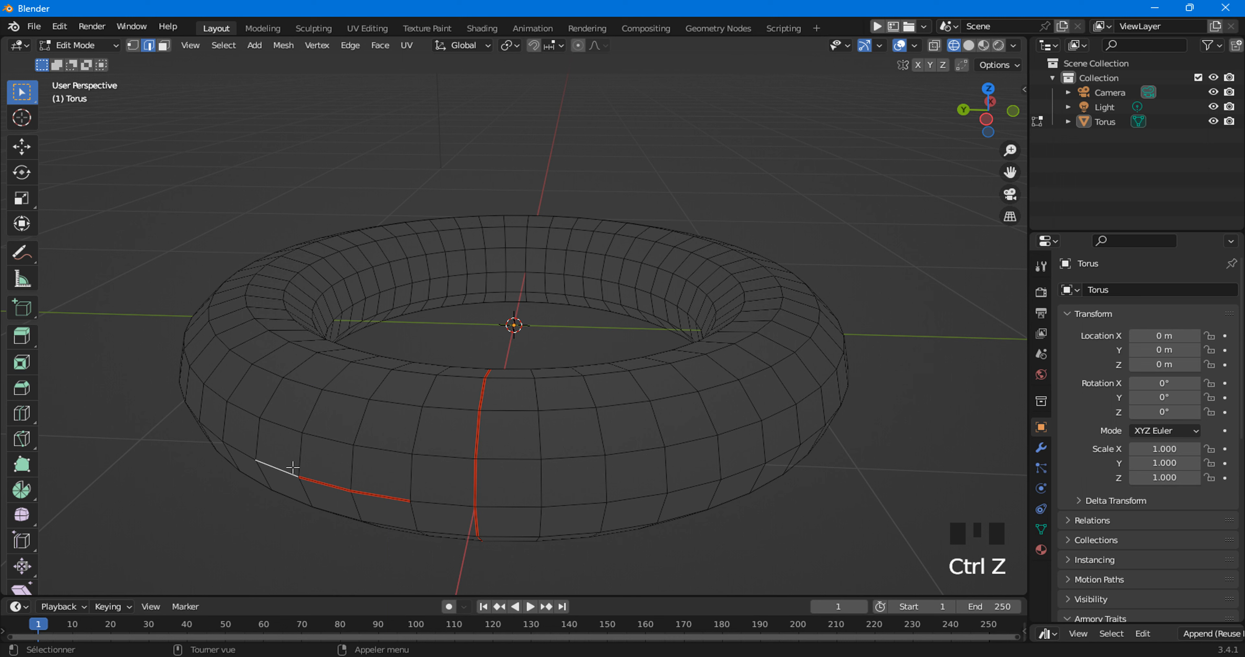
Mark the selected third lengthwise edge as a seam, extending the short row of marked edges.
key("u")
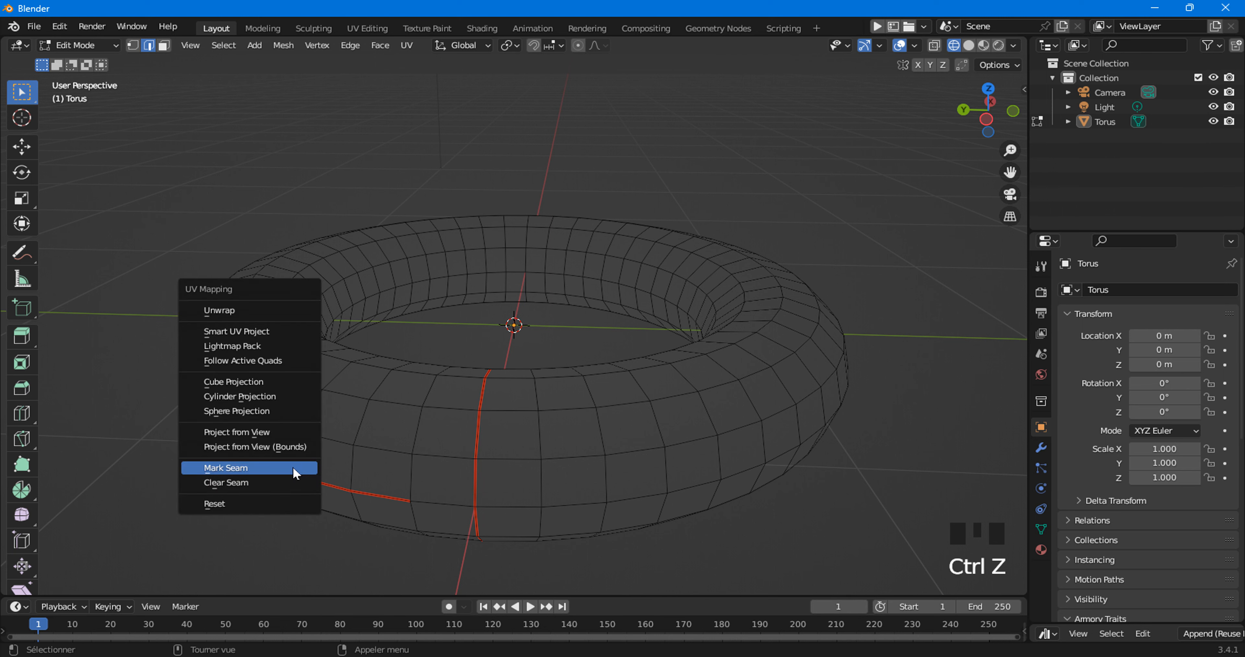
left_click(258, 468)
left_click(250, 463)
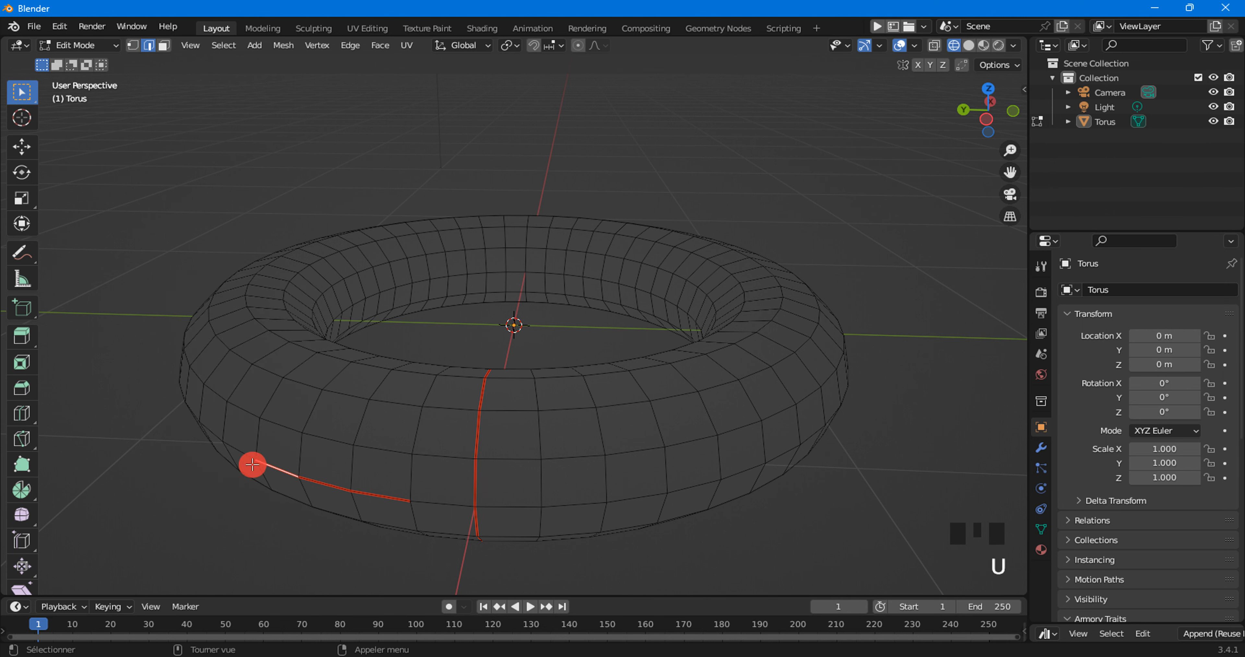
Select the complete lengthwise edge loop running through the marked edges around the torus's outer side and mark it as a seam.
middle_click_drag(249, 463, 394, 450)
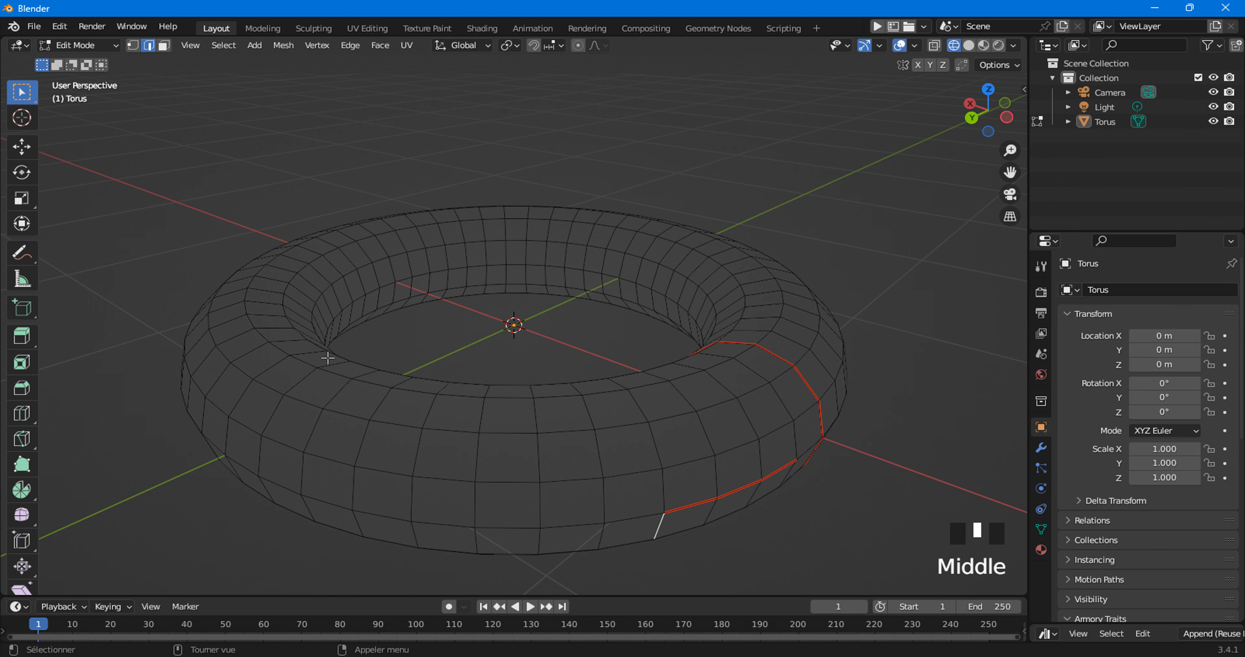
middle_click_drag(663, 545, 578, 519)
middle_click_drag(454, 468, 460, 419)
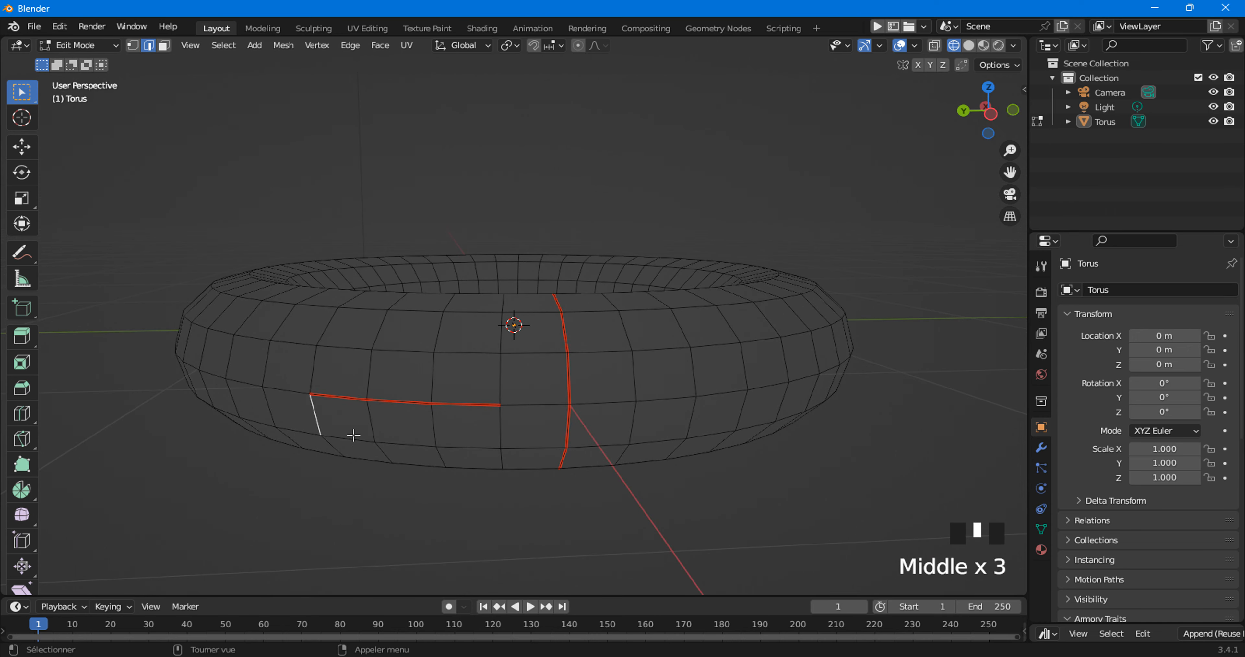
left_click(472, 404)
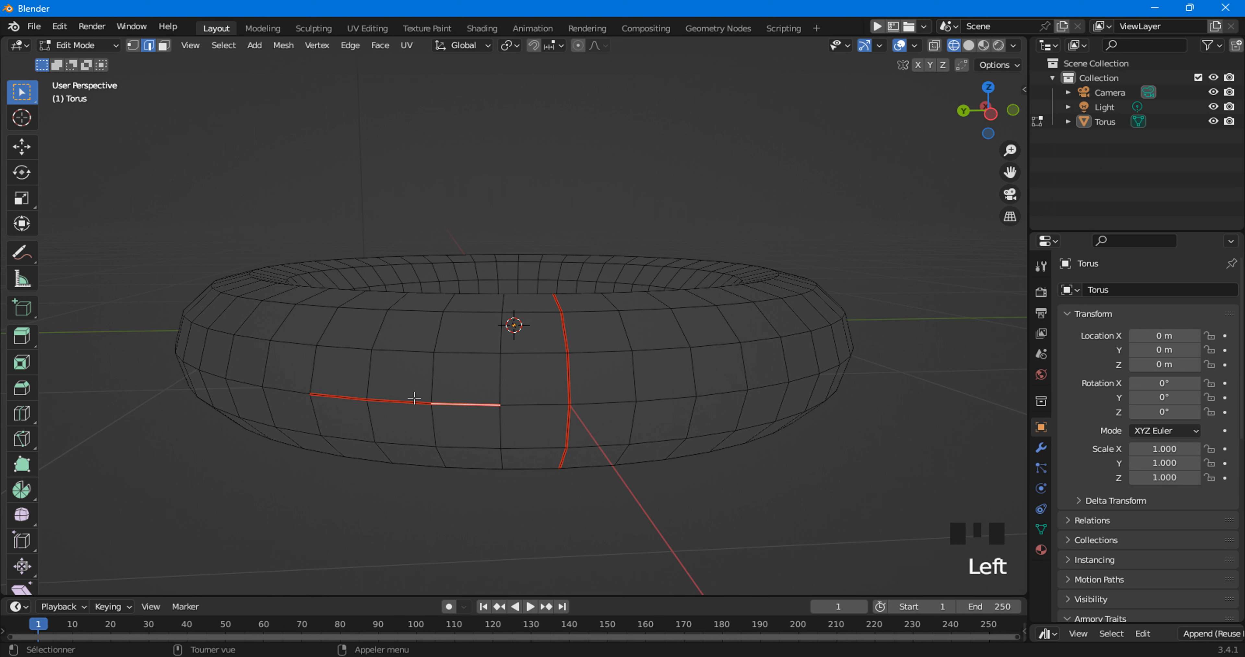
left_click(442, 402, "alt")
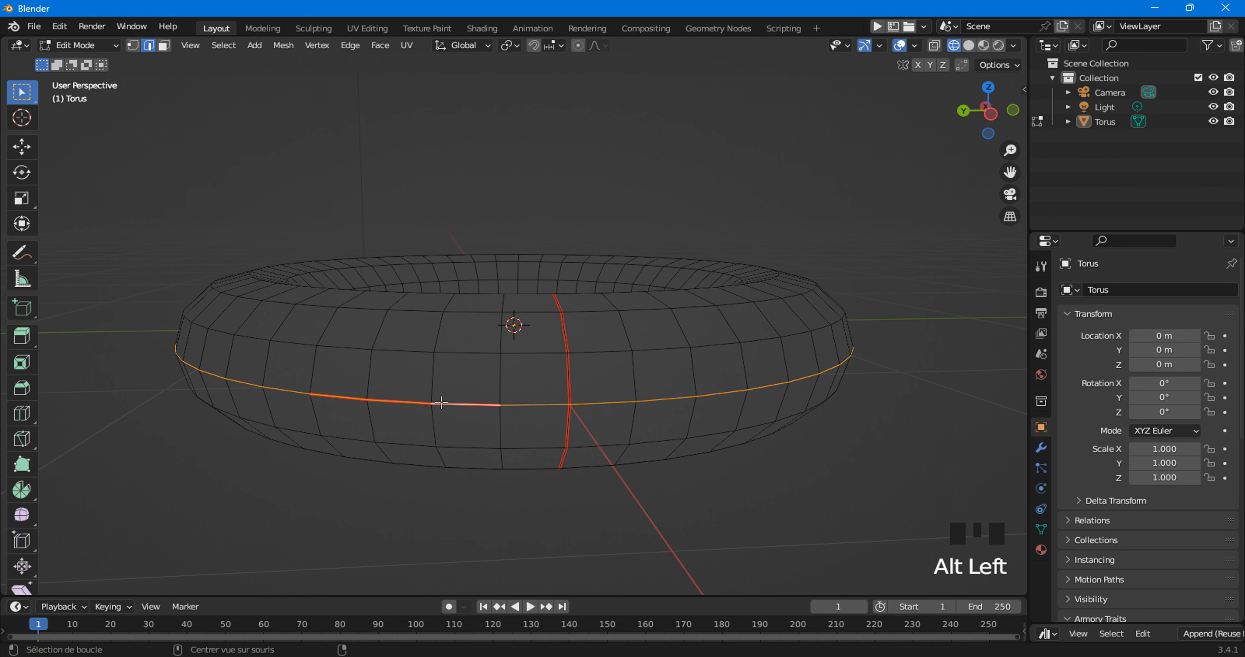
middle_click_drag(389, 435, 621, 450)
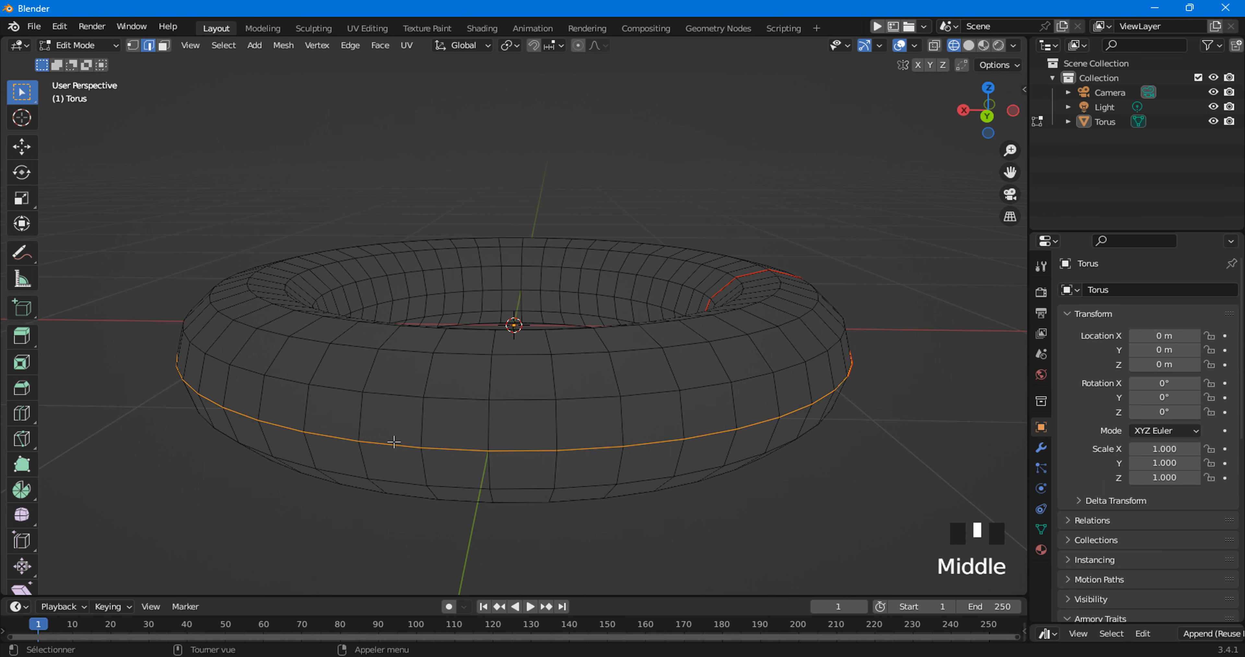
middle_click_drag(416, 442, 307, 440)
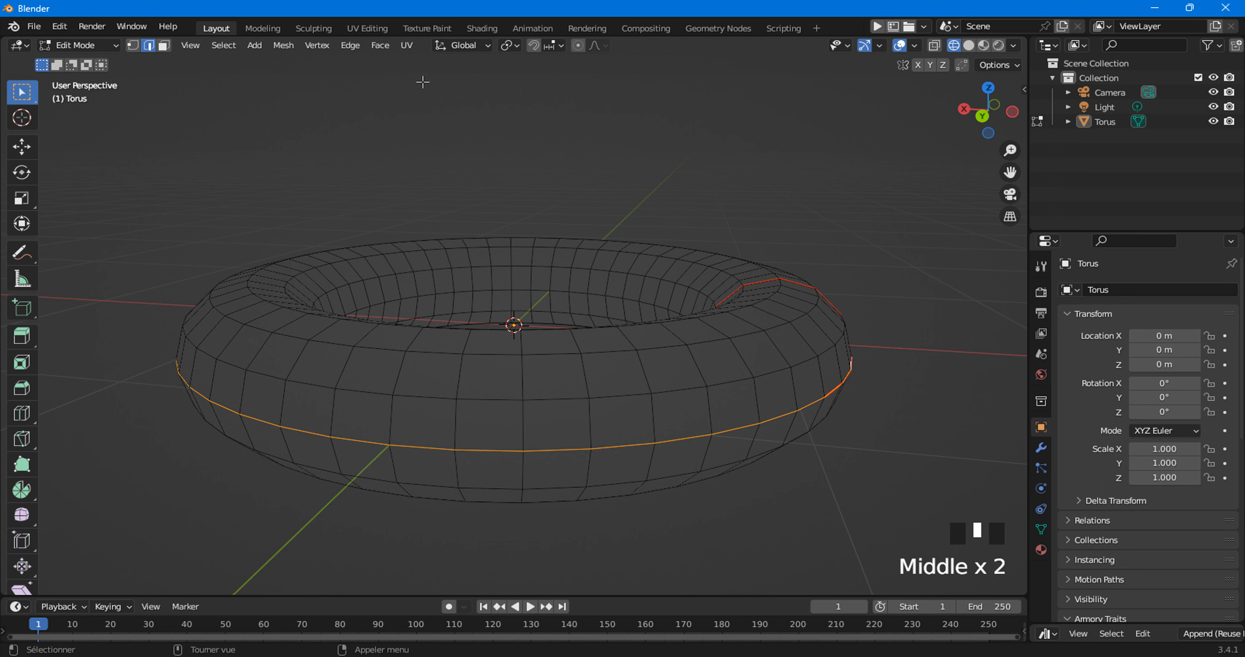
left_click(407, 47)
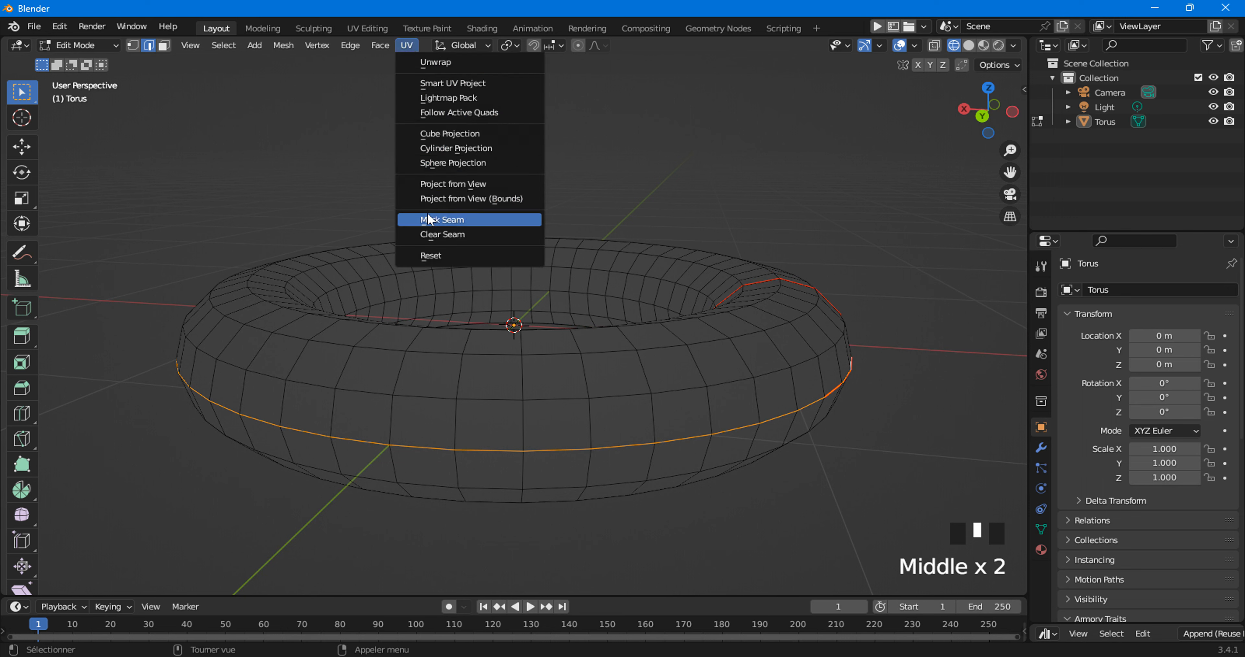
left_click(429, 219)
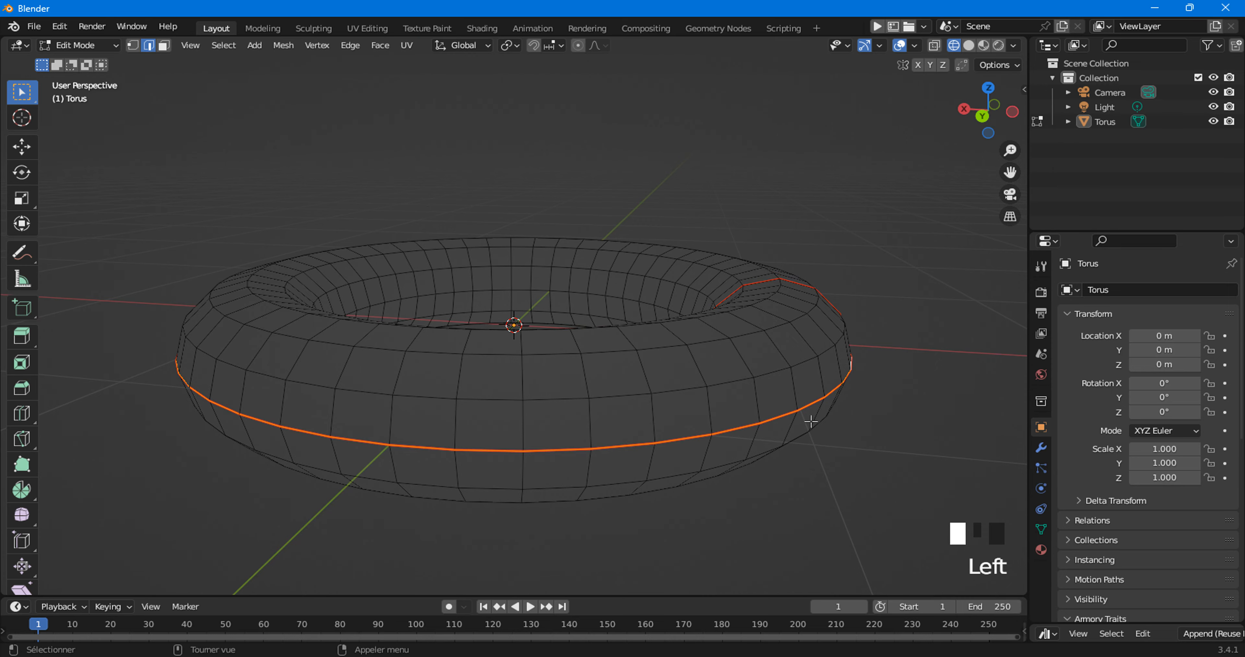
Select the whole torus and unwrap it along the marked seams with Unwrap in the UV Editing workspace.
middle_click_drag(807, 419, 629, 420)
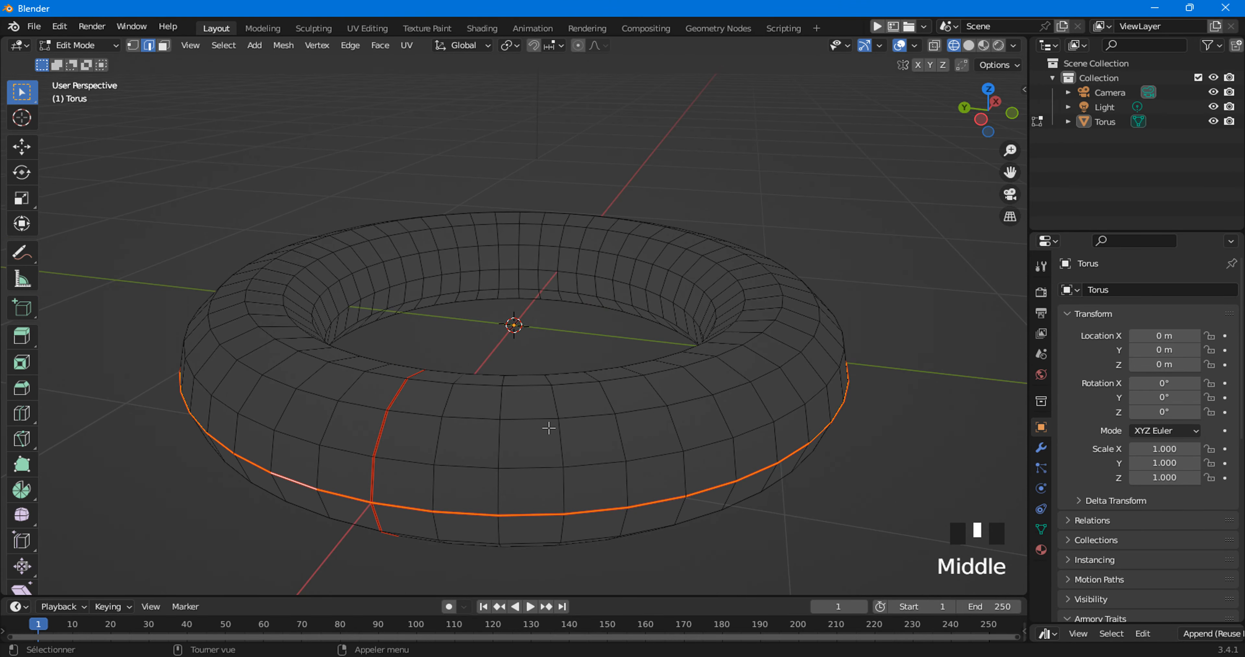
key("a")
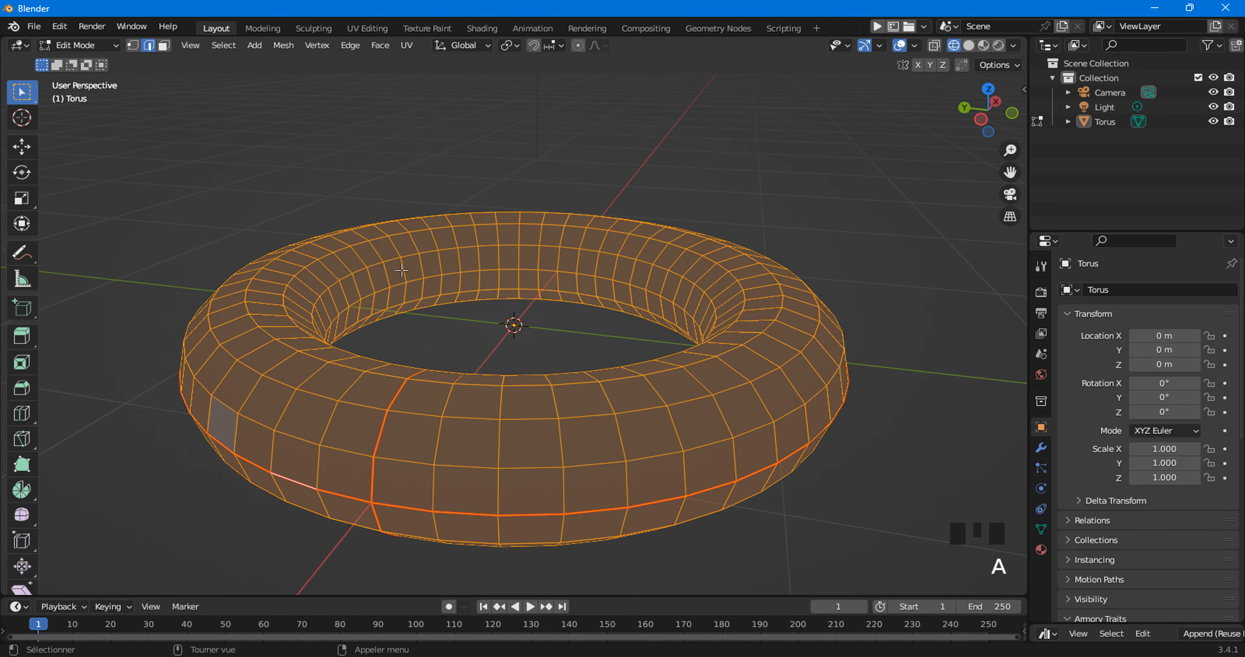
left_click(363, 29)
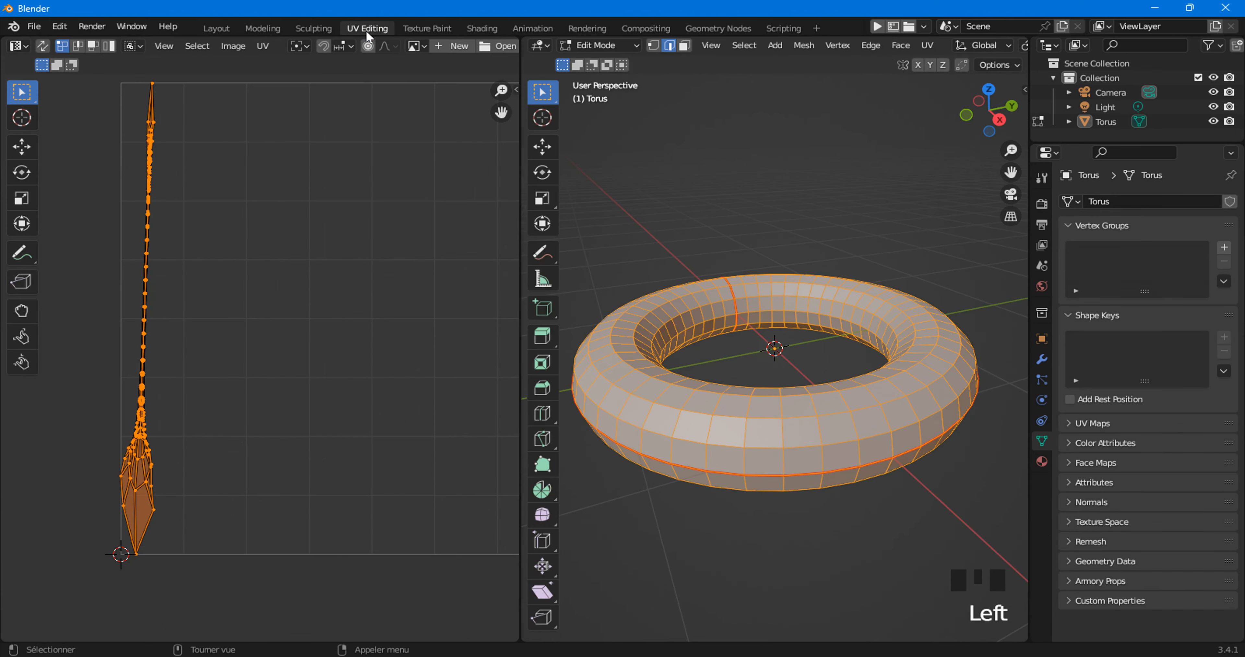
left_click(926, 45)
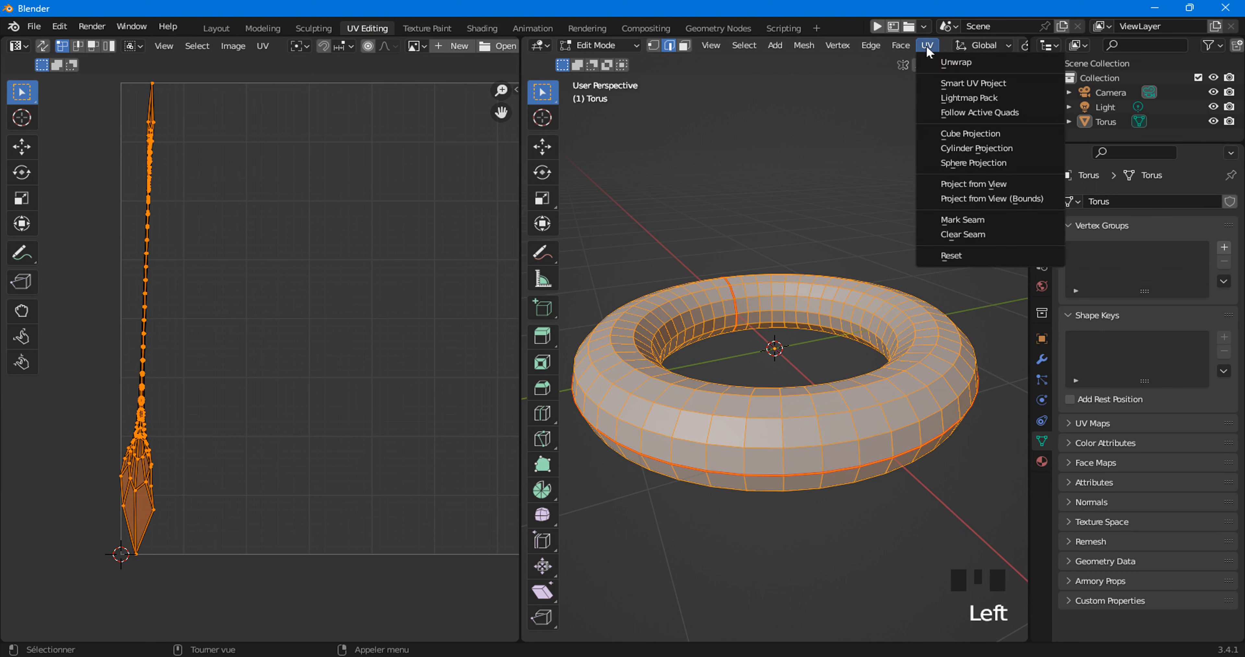
left_click(926, 62)
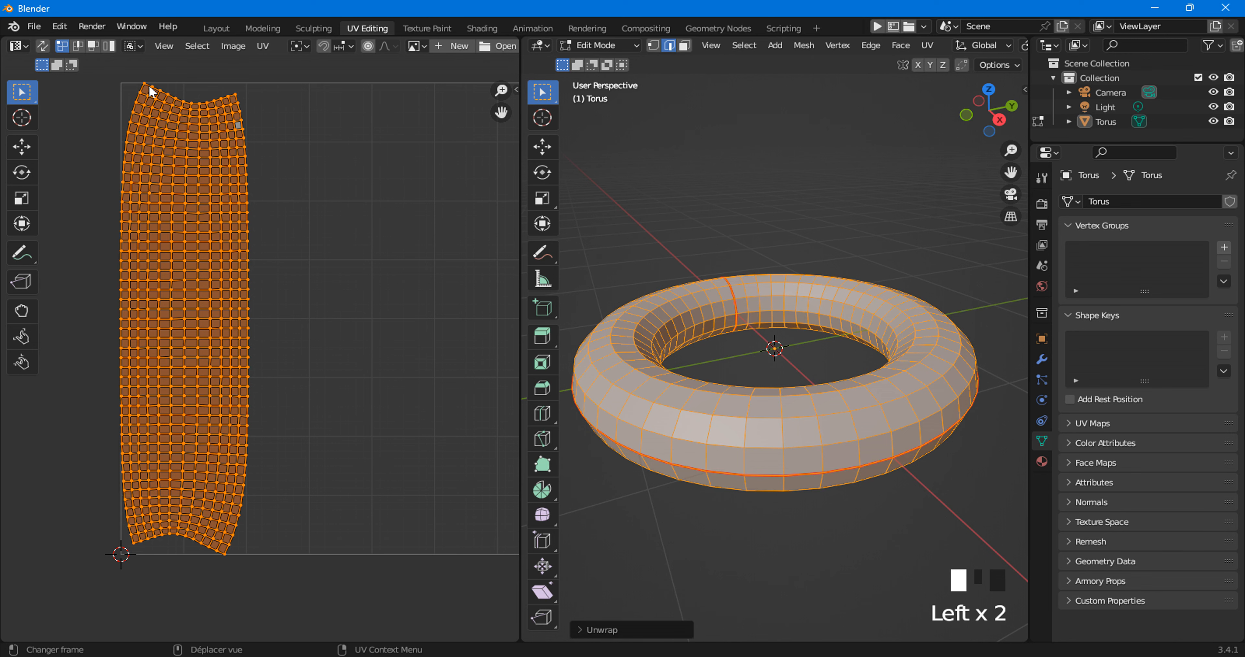
Examine the ends and middle of the unwrapped torus island in the UV editor, up close and as a whole.
middle_click_drag(209, 102, 260, 290)
scroll(261, 300, "up", 3)
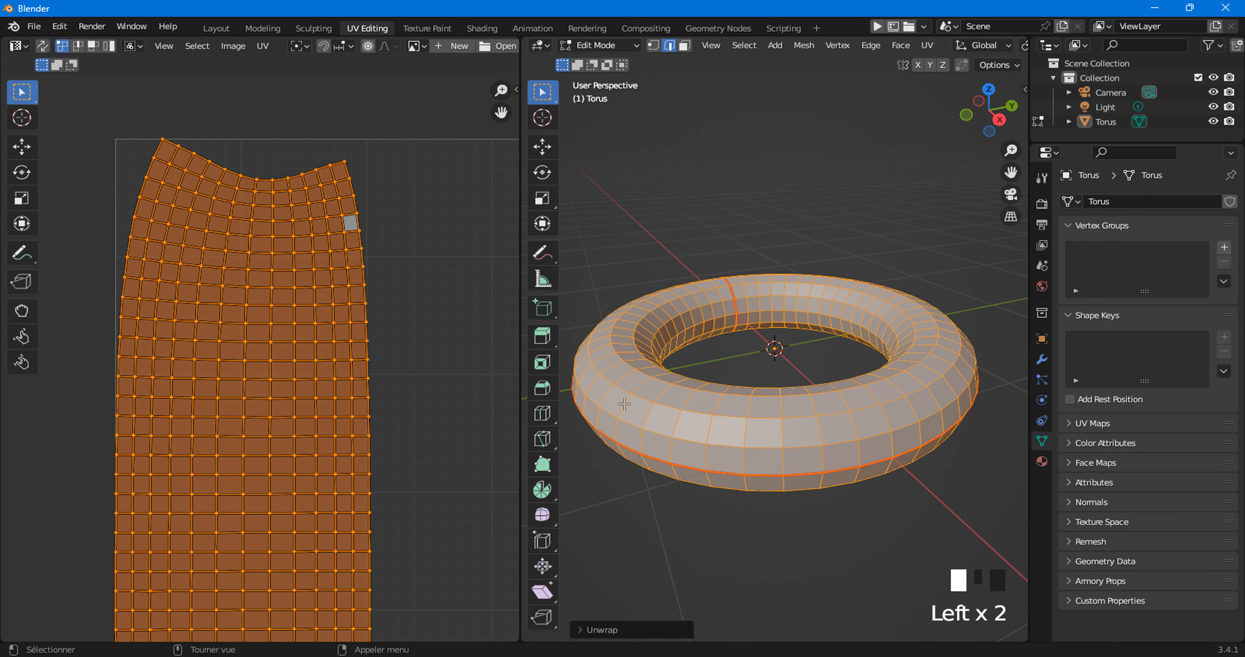
scroll(304, 343, "down", 5)
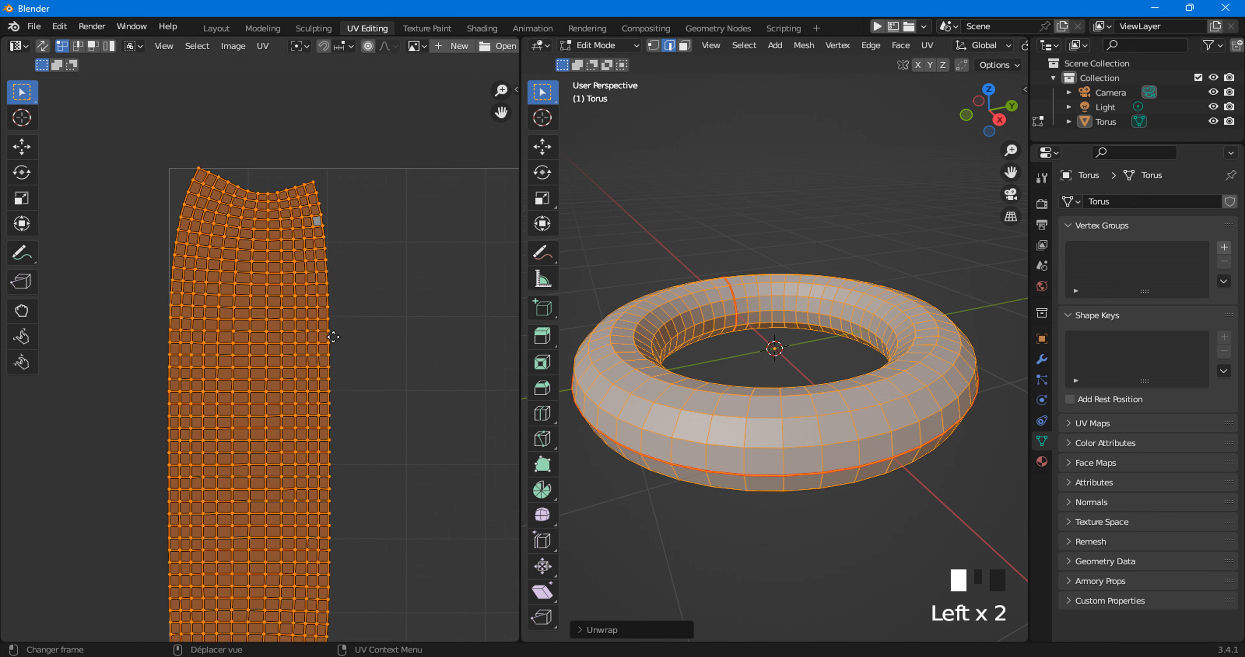
scroll(321, 332, "up", 2)
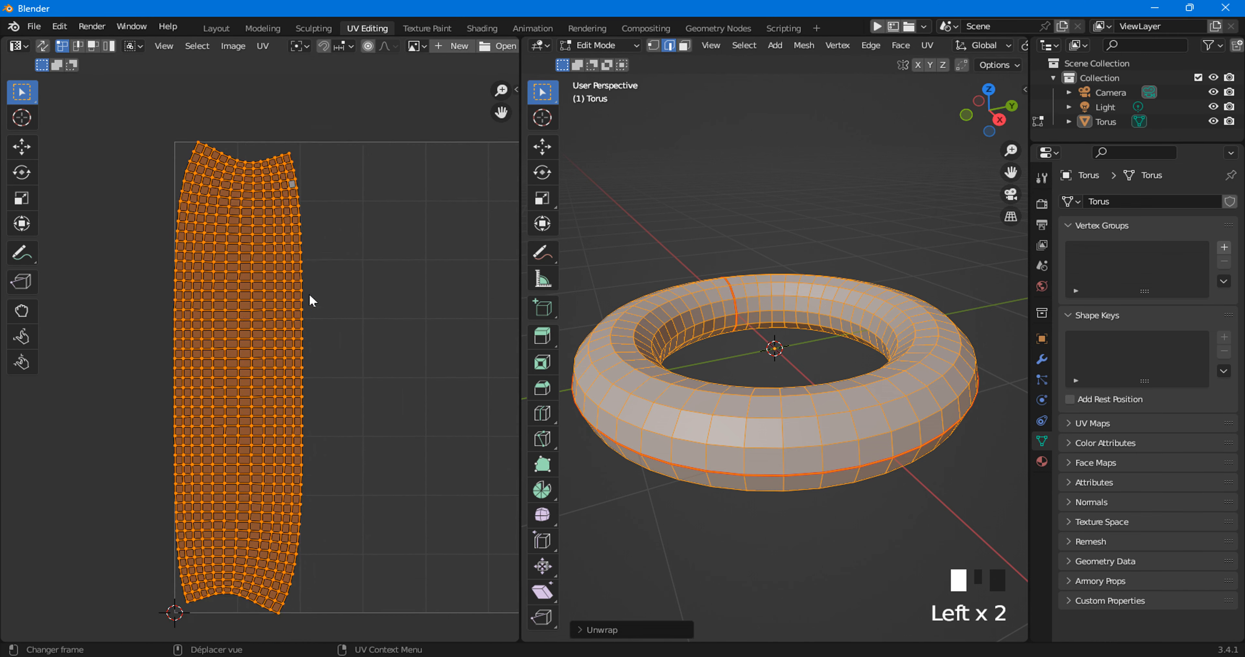
scroll(264, 350, "down", 1)
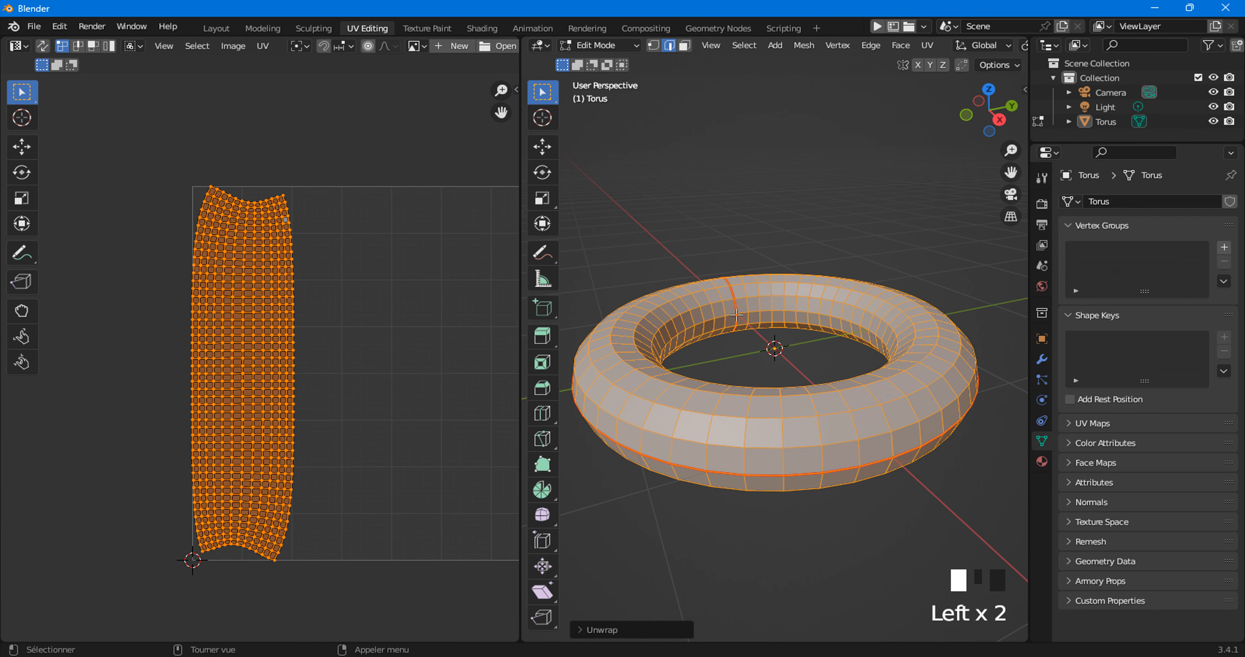
scroll(358, 260, "up", 5)
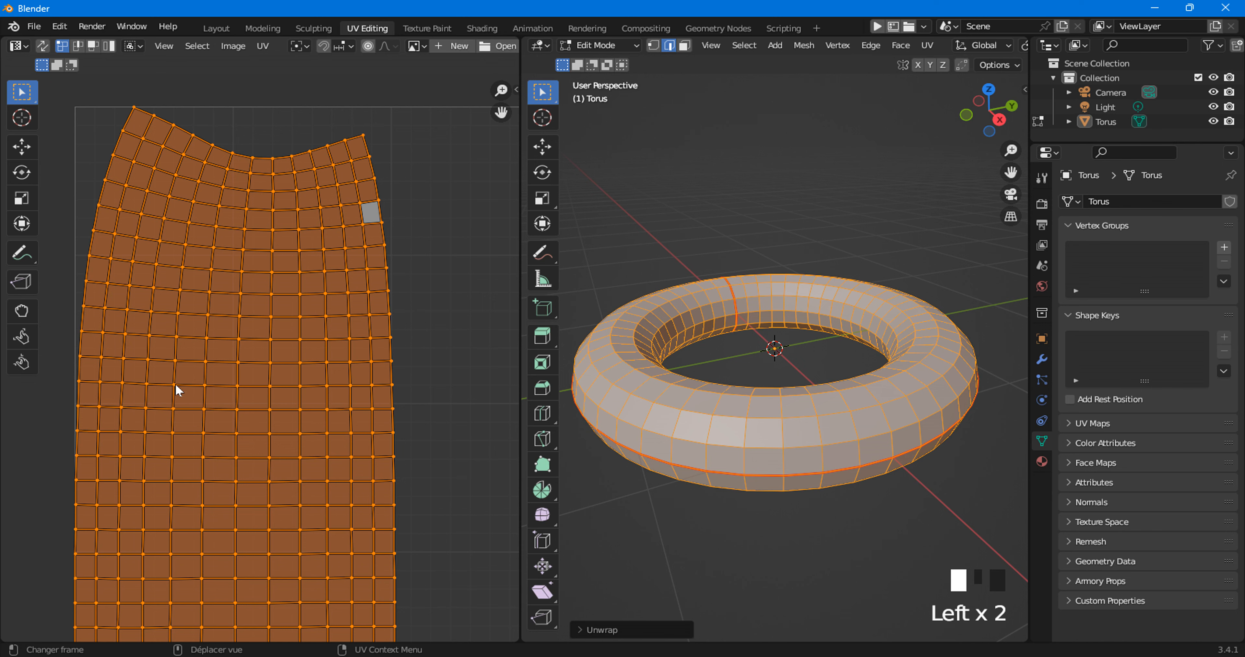
scroll(321, 507, "down", 1)
scroll(353, 336, "down", 3)
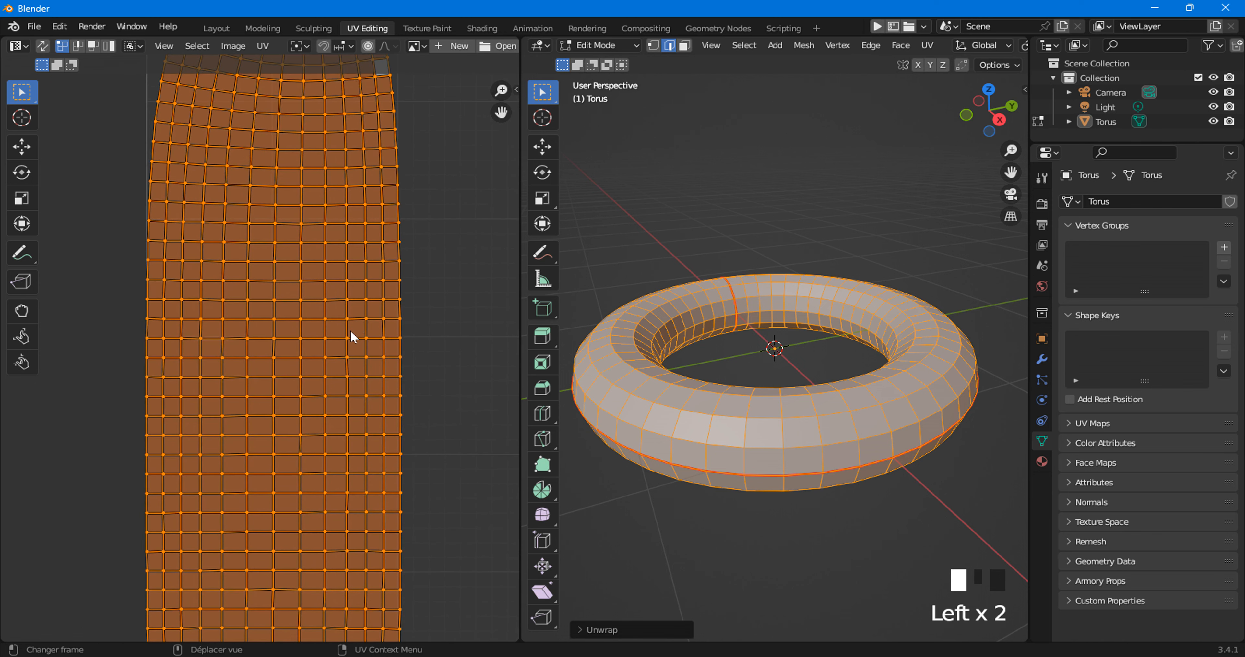
scroll(316, 375, "down", 2)
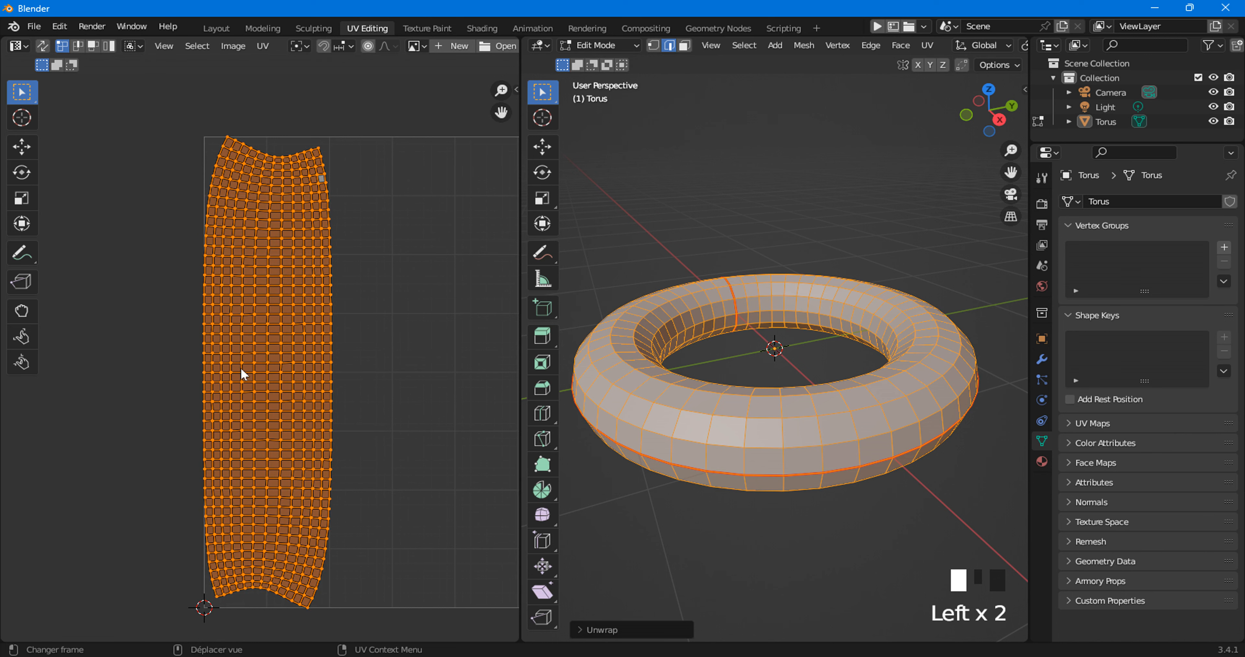
Box-select the vertices of a single quad near the middle of the torus's UV island.
scroll(241, 367, "up", 3)
scroll(240, 368, "up", 5)
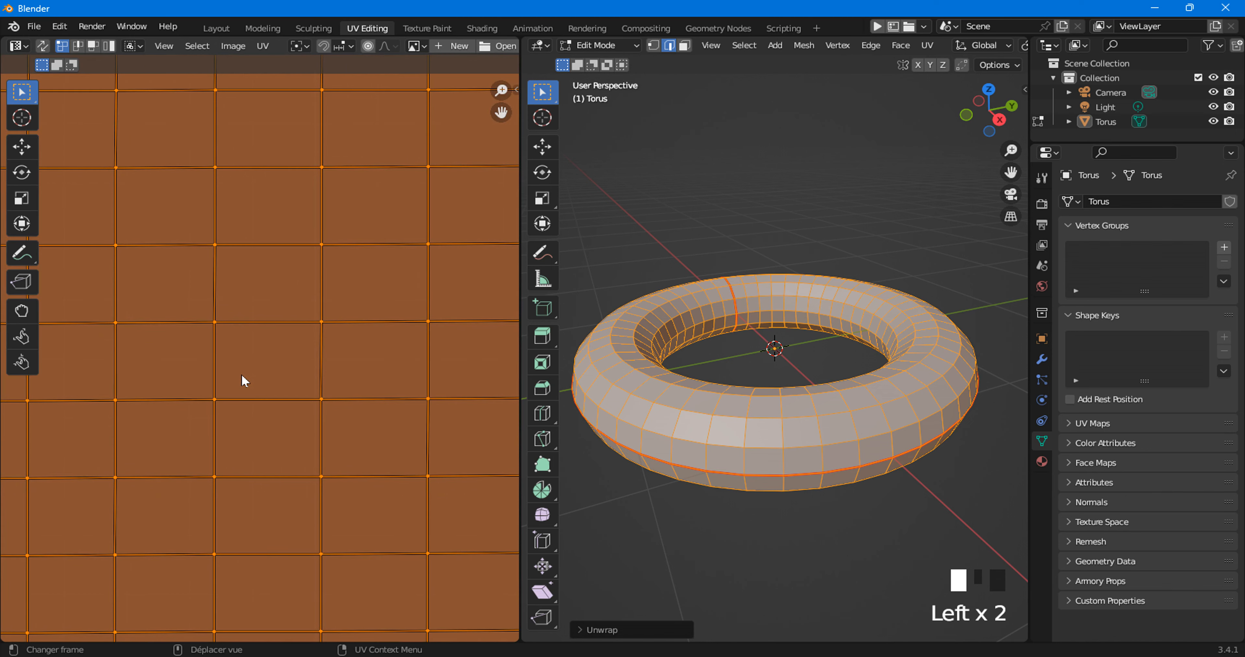
left_click_drag(184, 225, 346, 353)
scroll(347, 355, "down", 10)
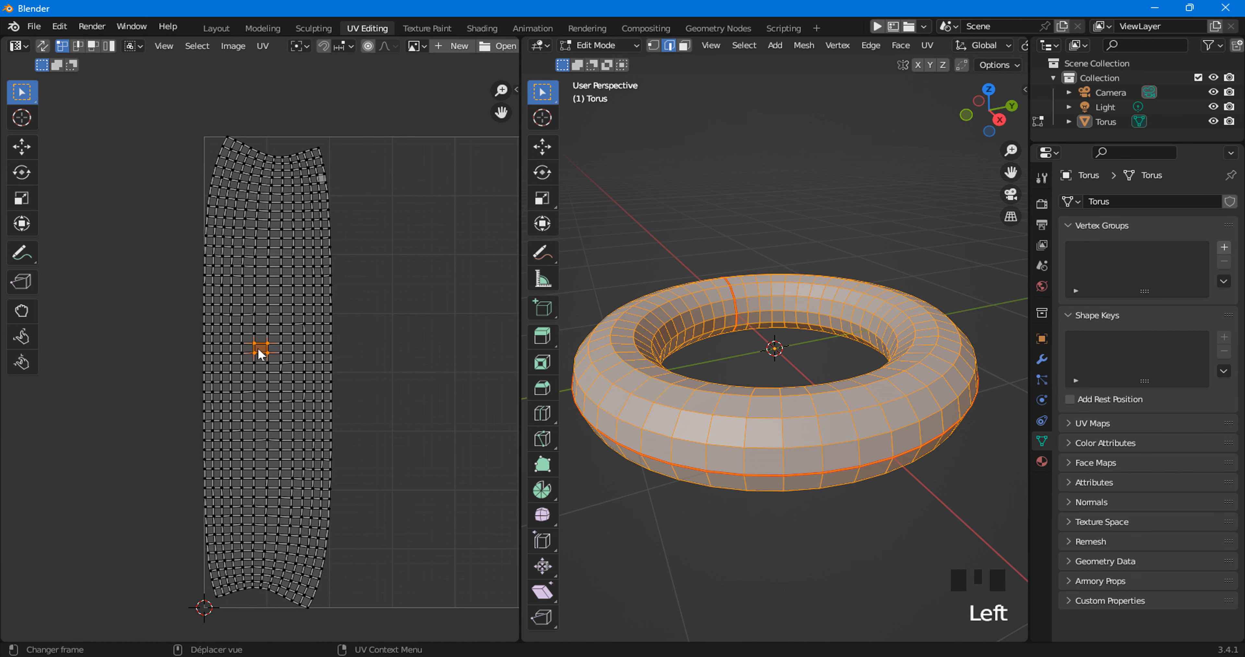
Switch the UV editor to face selection and make the selected quad in the middle of the island the active face.
scroll(258, 349, "up", 6)
scroll(254, 373, "up", 2)
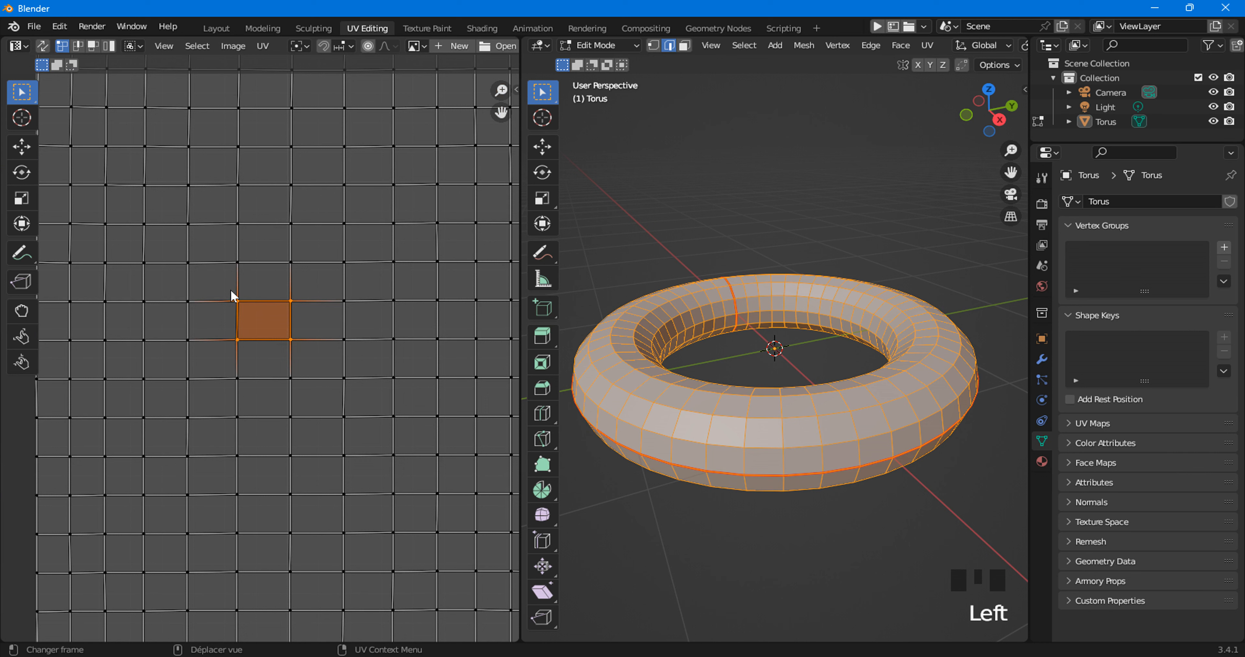
left_click_drag(214, 280, 303, 358)
left_click(95, 46)
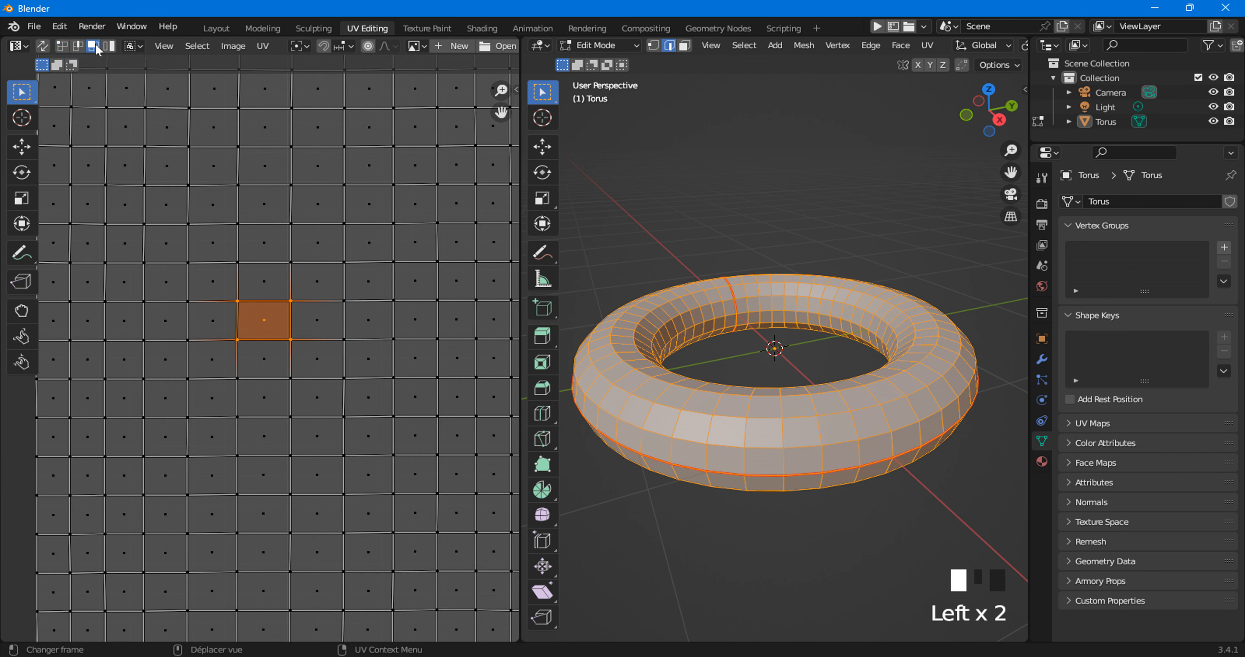
left_click(264, 327)
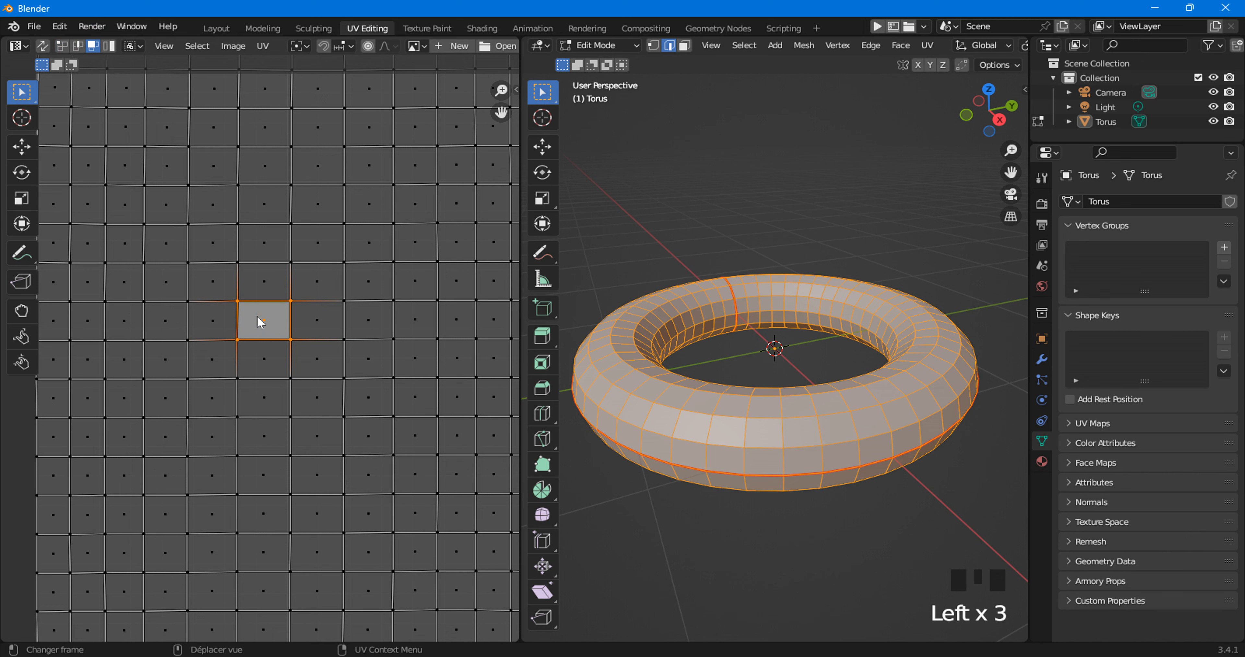
Unwrap the torus island with Follow Active Quads, using the active middle quad as the reference.
scroll(260, 323, "down", 10)
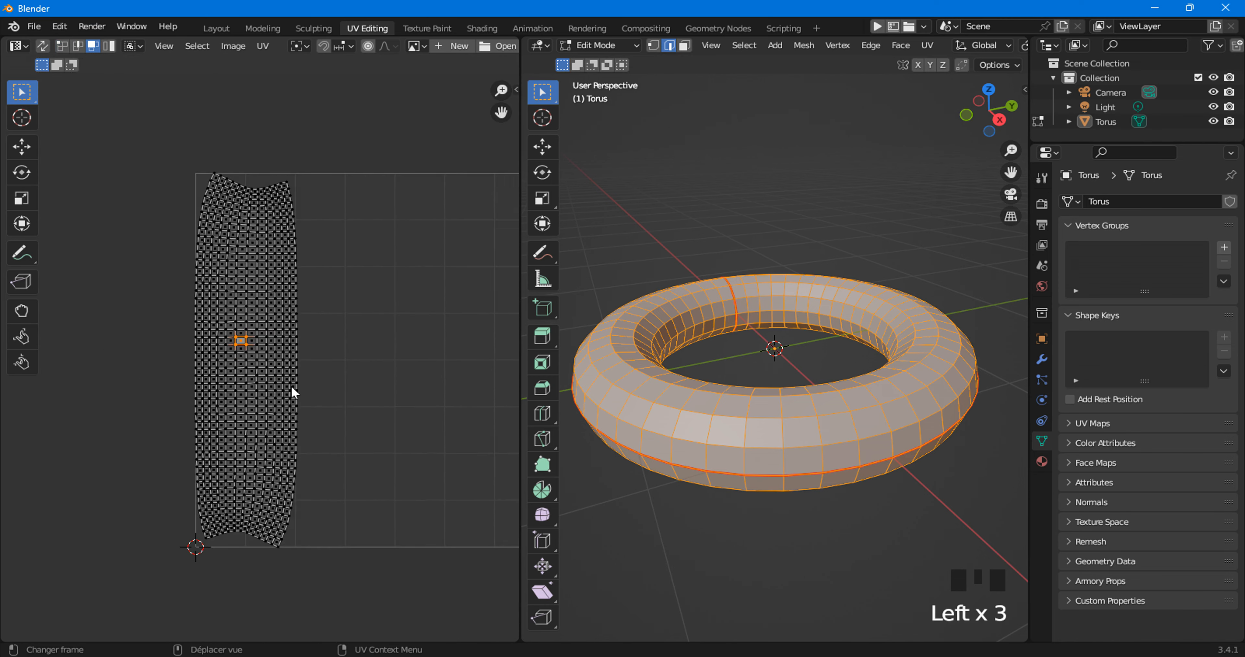
scroll(282, 348, "up", 1)
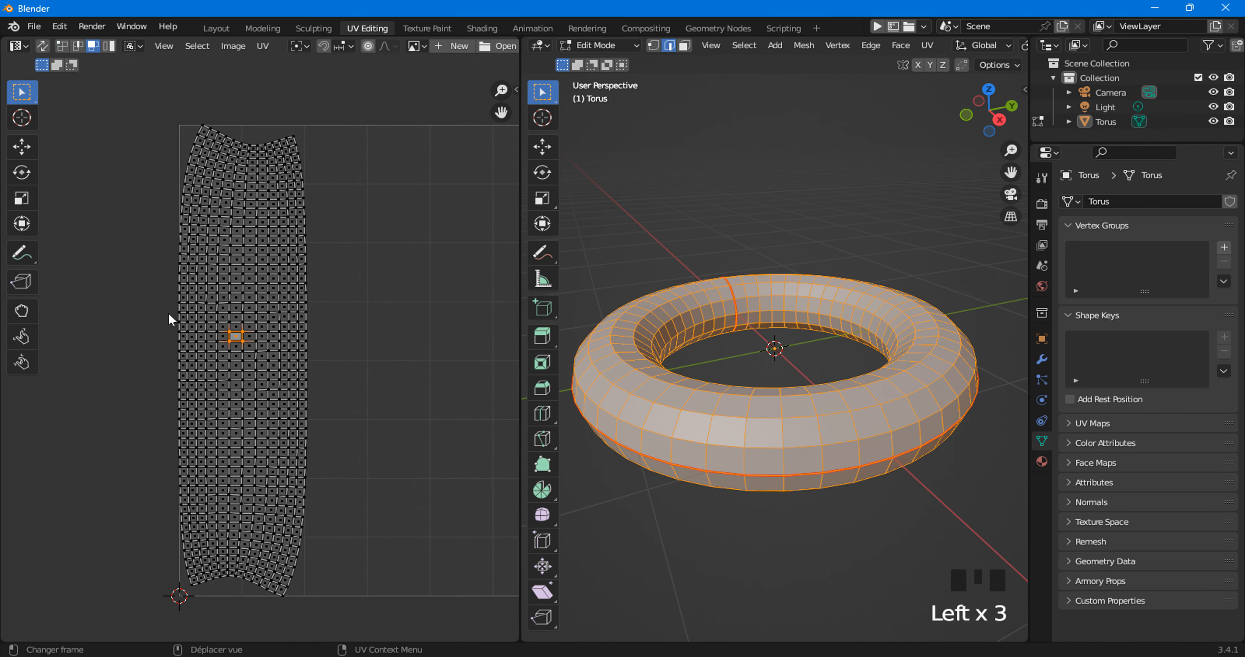
right_click(251, 264)
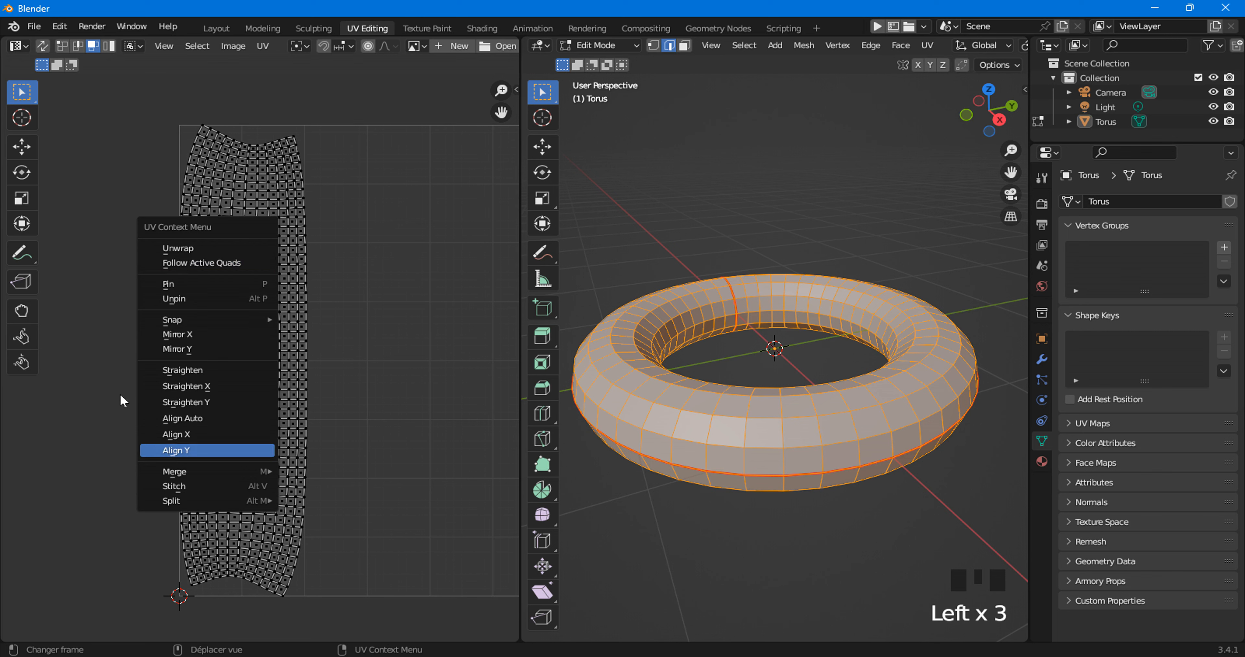
left_click(261, 47)
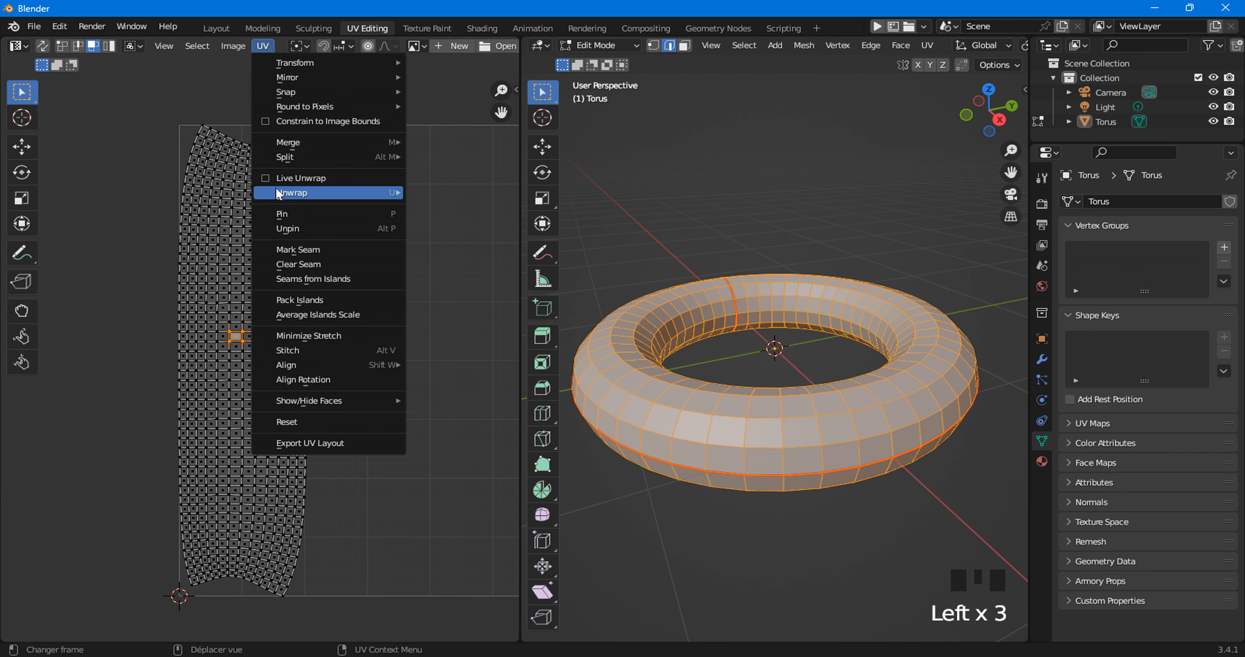
mouse_move(305, 198)
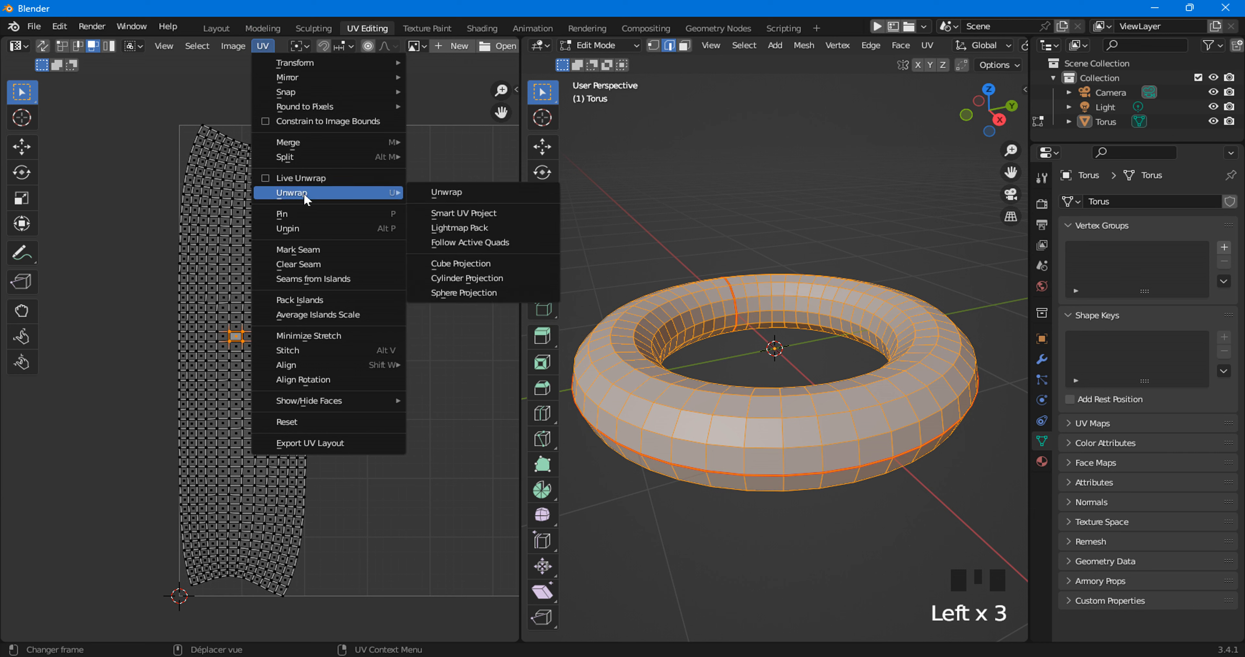
left_click(472, 244)
left_click(416, 282)
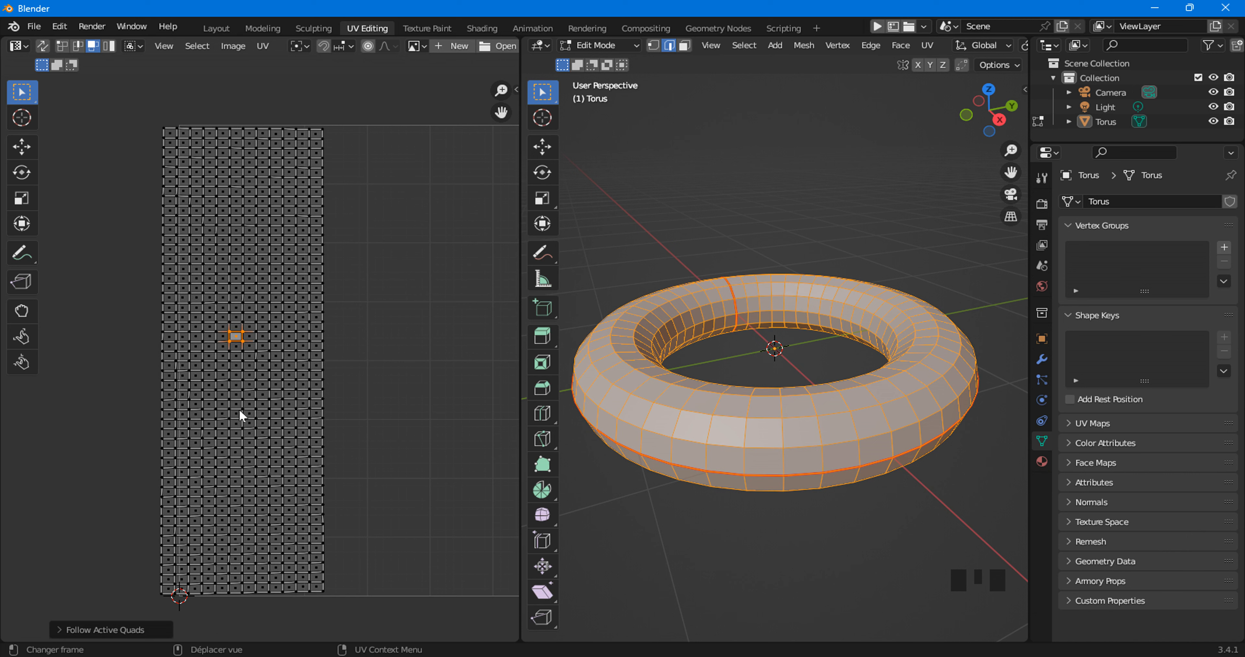
Check the straightened grid around the active quad and undo Follow Active Quads.
scroll(240, 321, "up", 4)
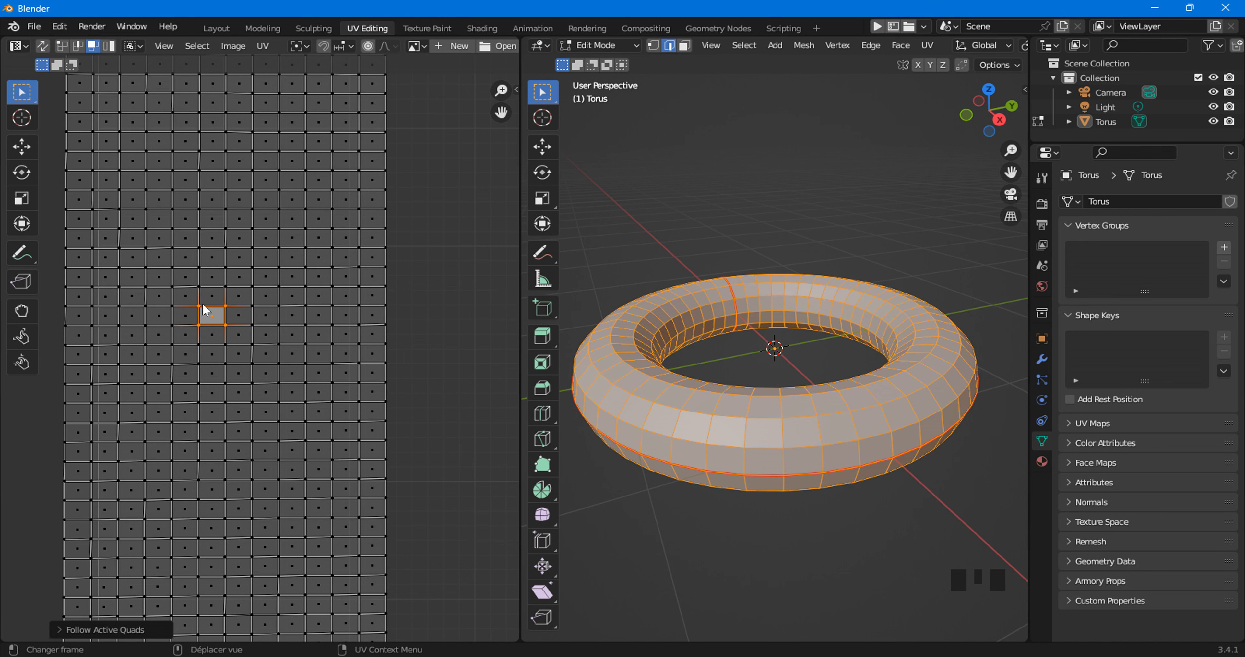
scroll(204, 309, "down", 5)
key("ctrl+z")
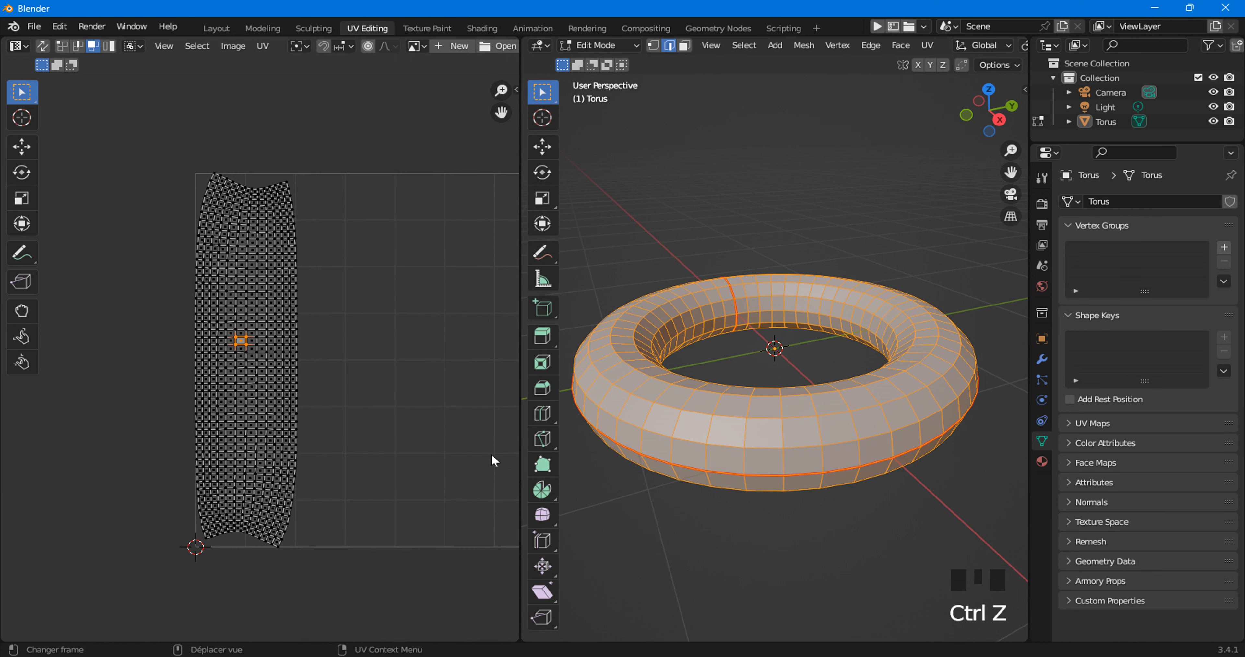
Clear the whole-torus selection by picking individual edges on the mesh, and switch the mesh to face selection.
scroll(753, 386, "up", 2)
middle_click_drag(754, 387, 745, 396)
left_click(747, 392)
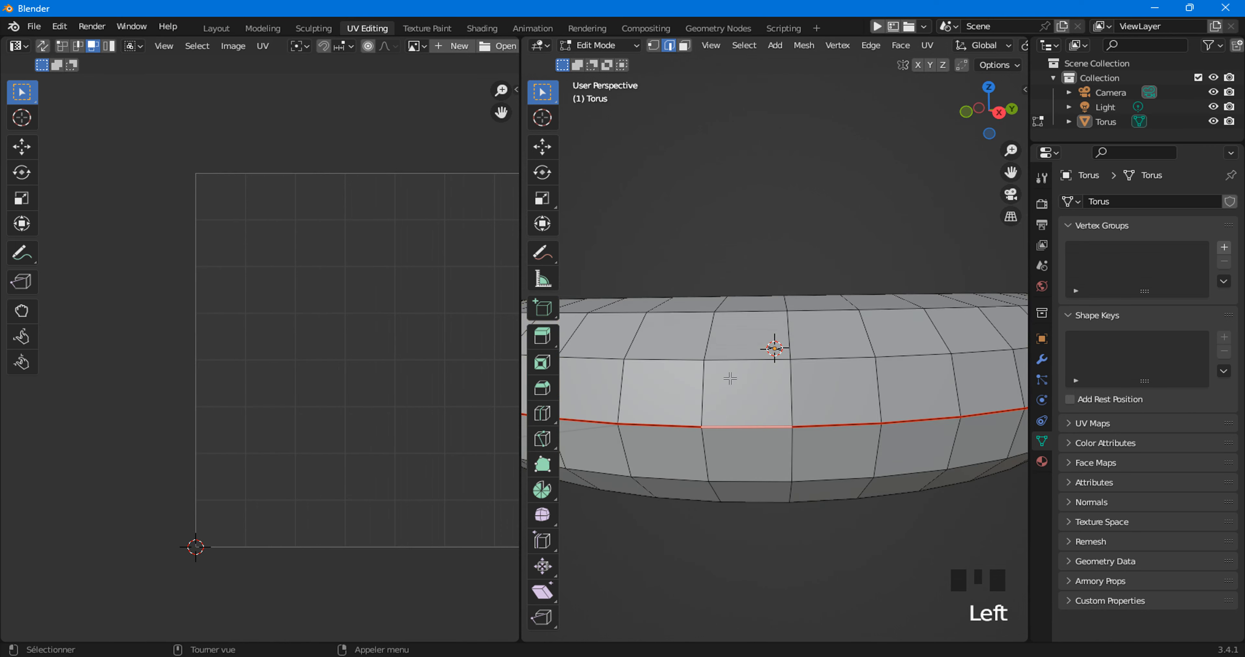
middle_click_drag(787, 380, 662, 482)
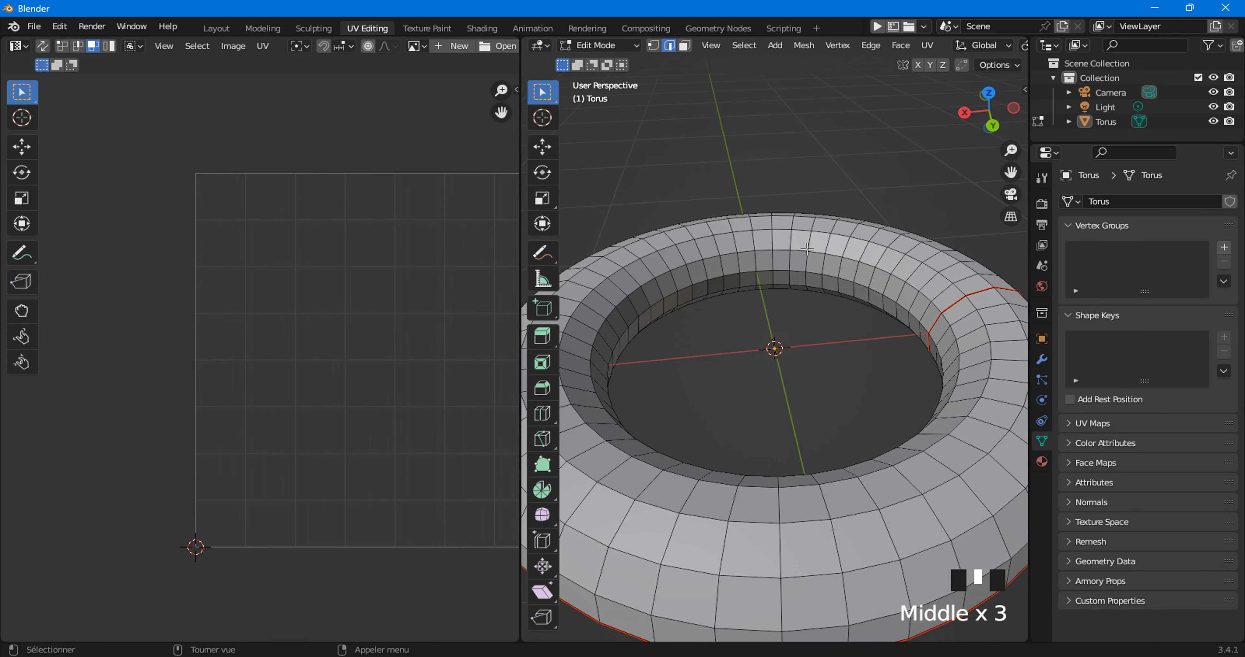
left_click(779, 278)
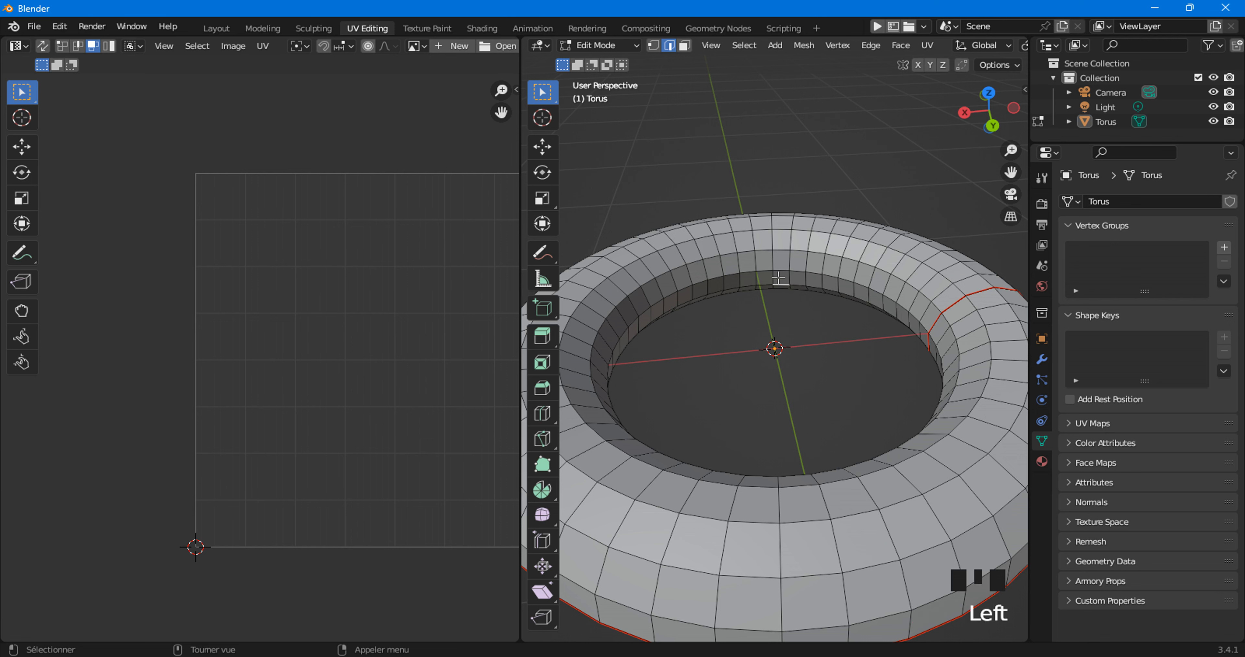
left_click(636, 481)
left_click(660, 489)
key("3")
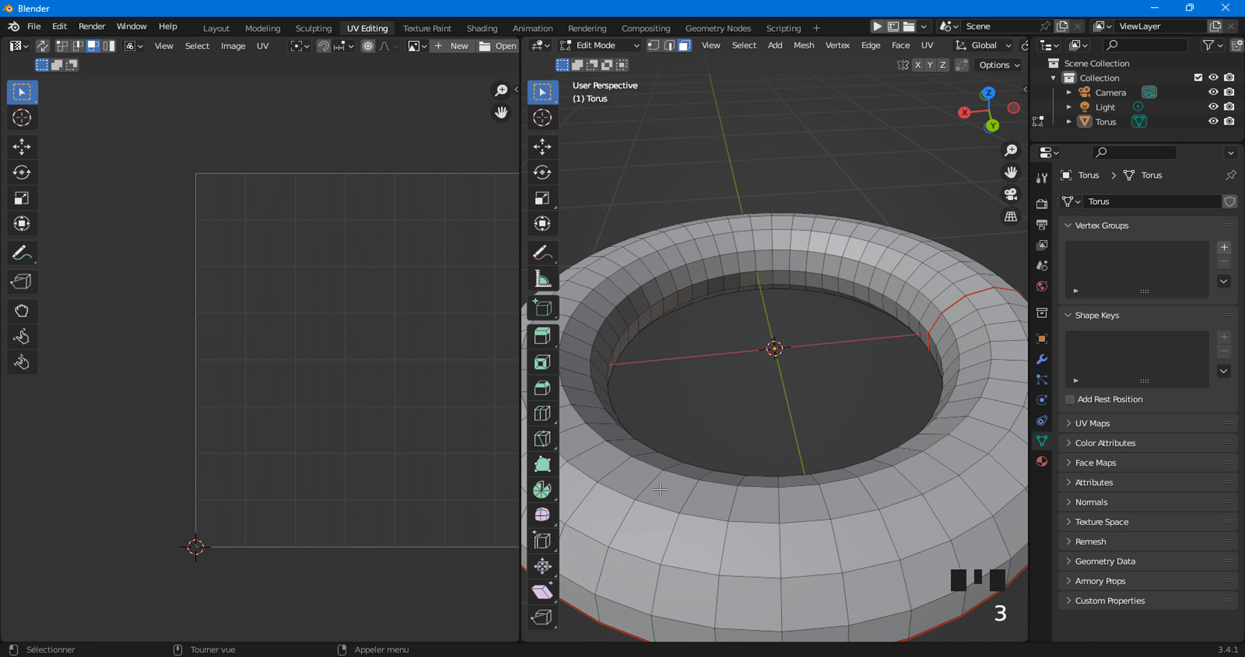
Select single faces one after another on the torus's upper surface, outer side and inner rim, comparing their positions in the UV editor.
left_click(669, 489)
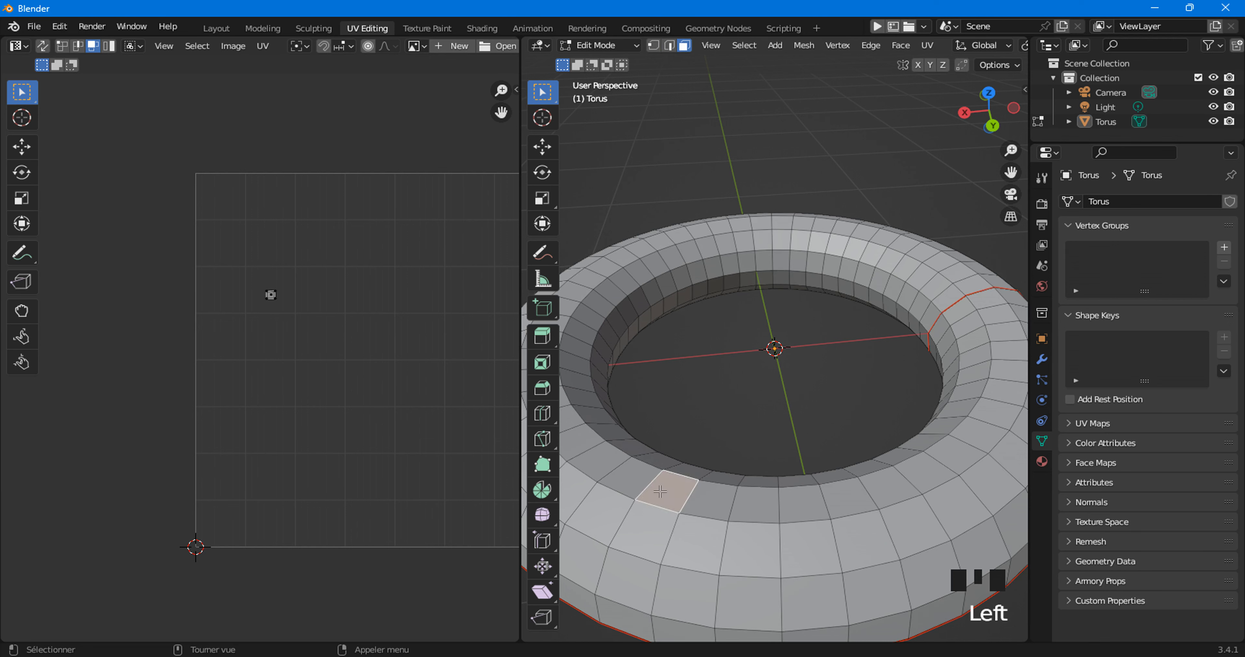
left_click(663, 524)
left_click(667, 584)
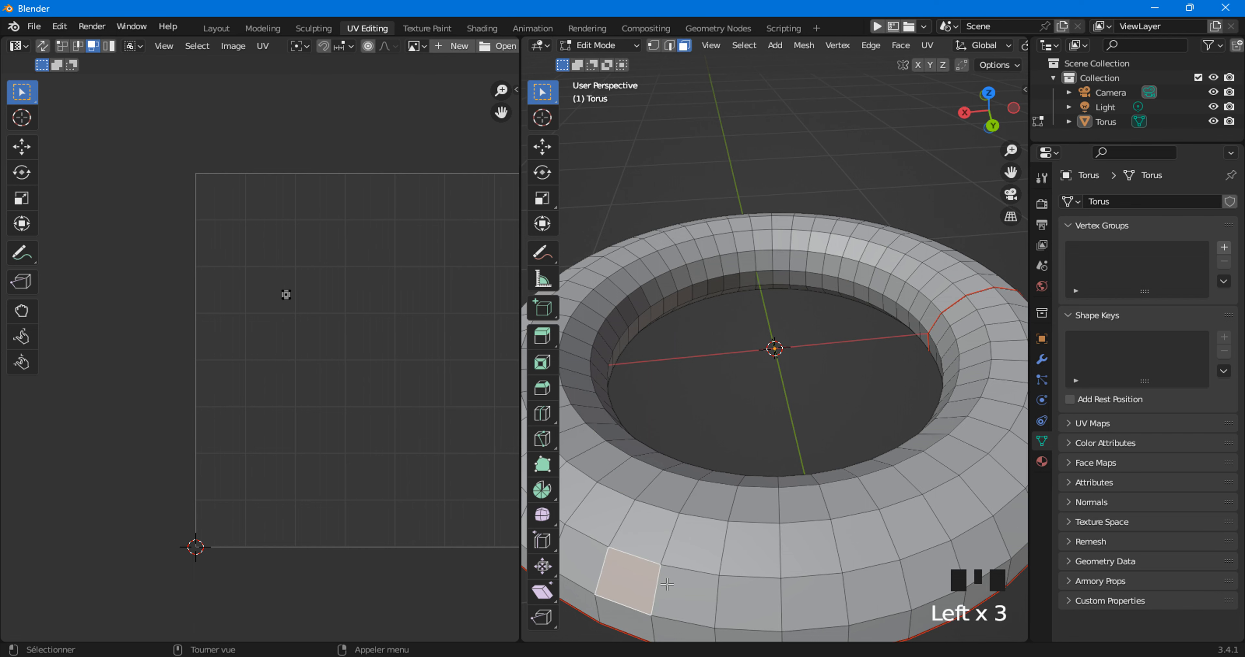
middle_click_drag(667, 584, 703, 492)
left_click(786, 316)
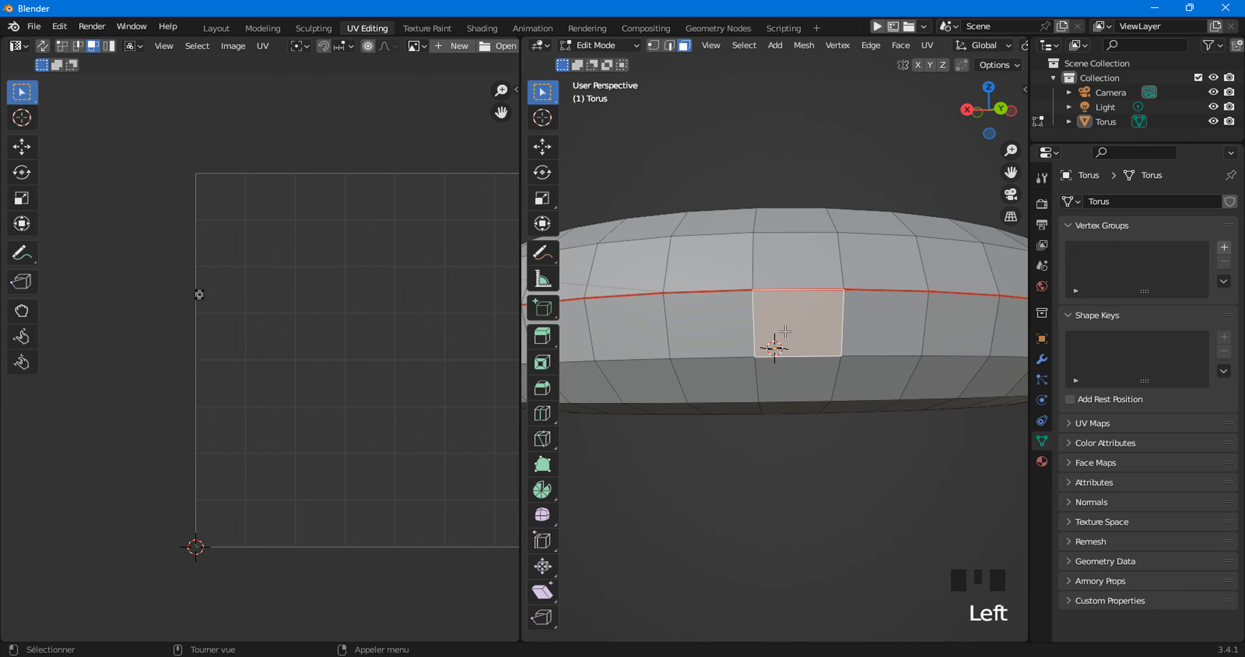
middle_click_drag(804, 314, 758, 505)
left_click(805, 383)
left_click(792, 334)
left_click(753, 514)
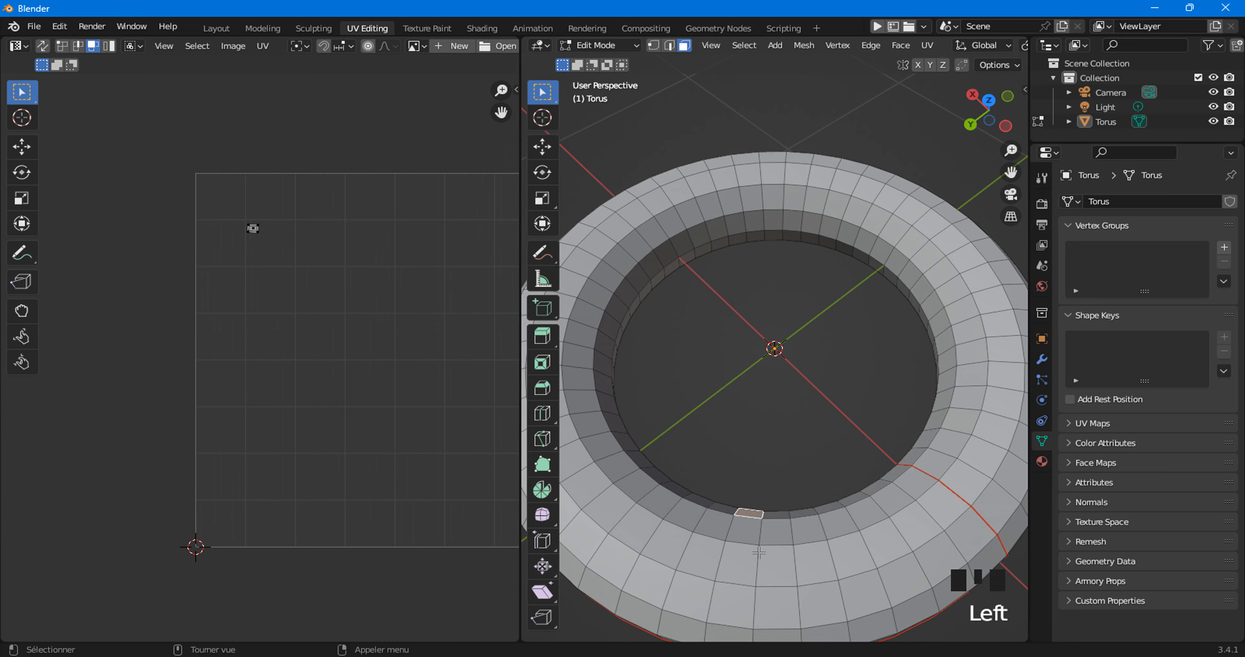
Select a single face directly above the lengthwise seam on the torus's outer side.
middle_click_drag(759, 552, 586, 423)
left_click(624, 478)
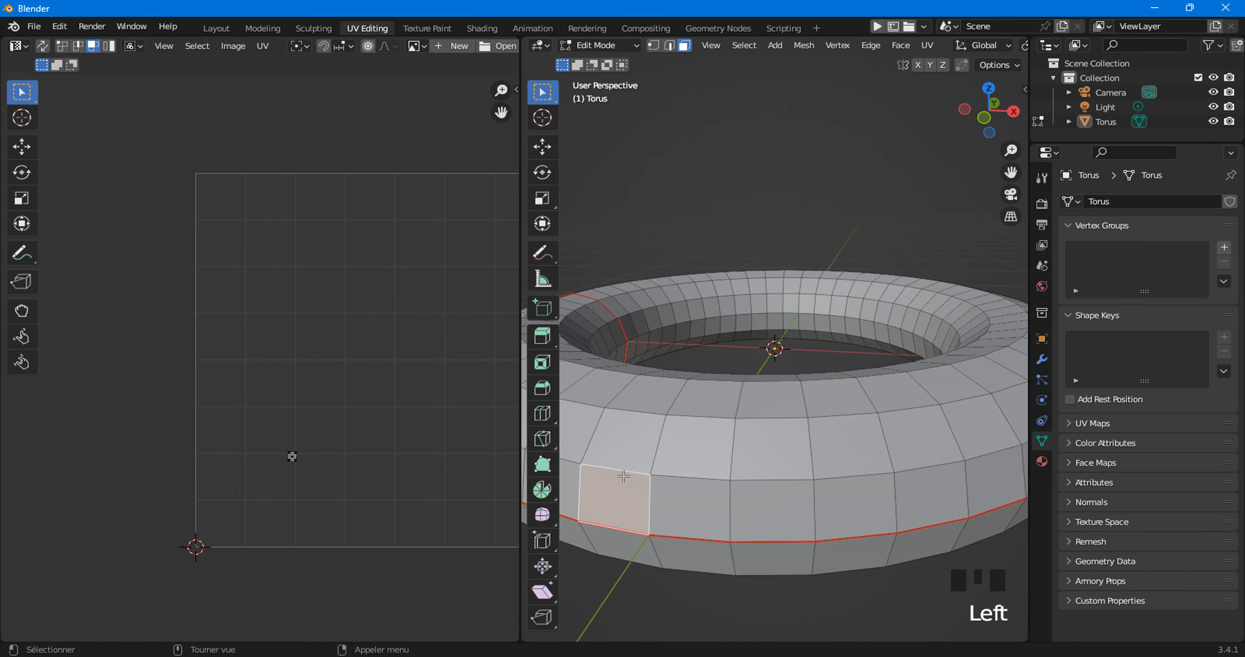
scroll(624, 476, "down", 2)
middle_click_drag(662, 481, 691, 442)
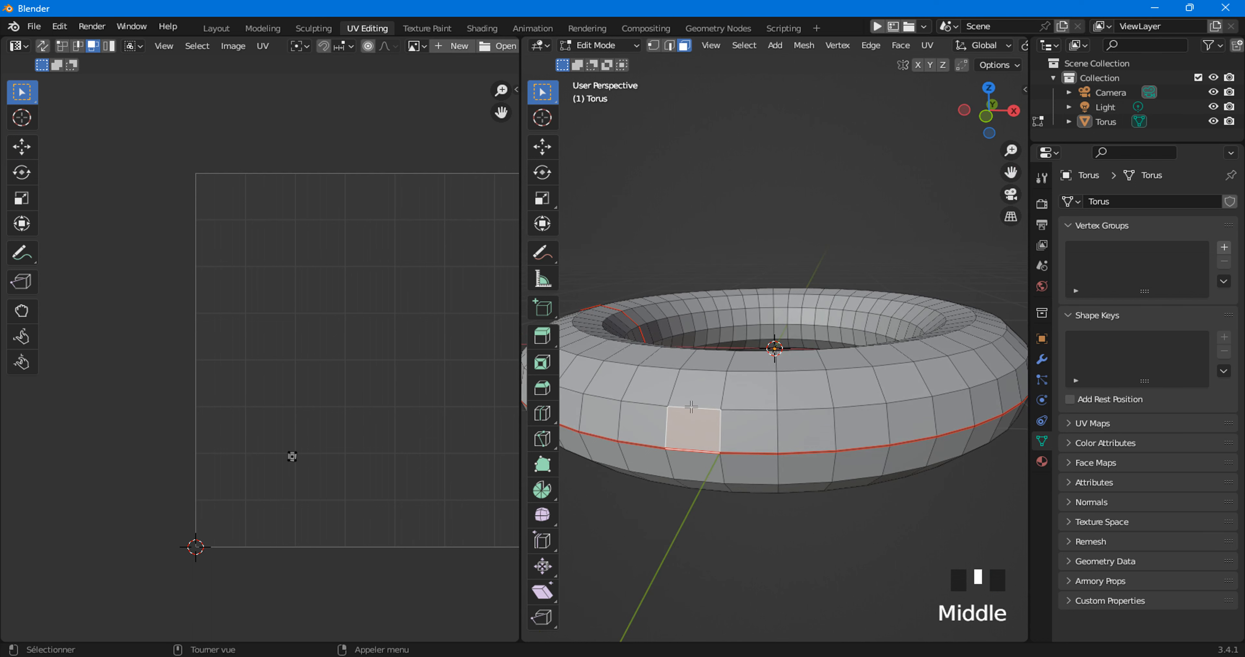
Try Follow Active Quads with only the face above the outer seam selected.
left_click(927, 46)
key("a")
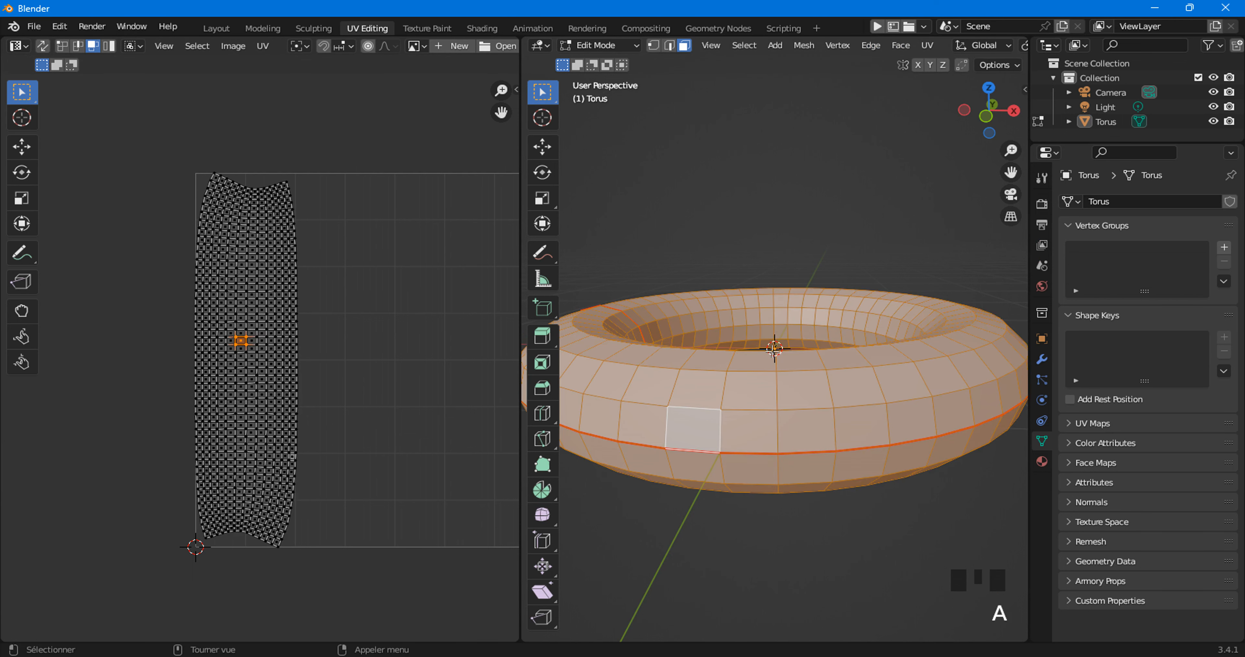
left_click(684, 426)
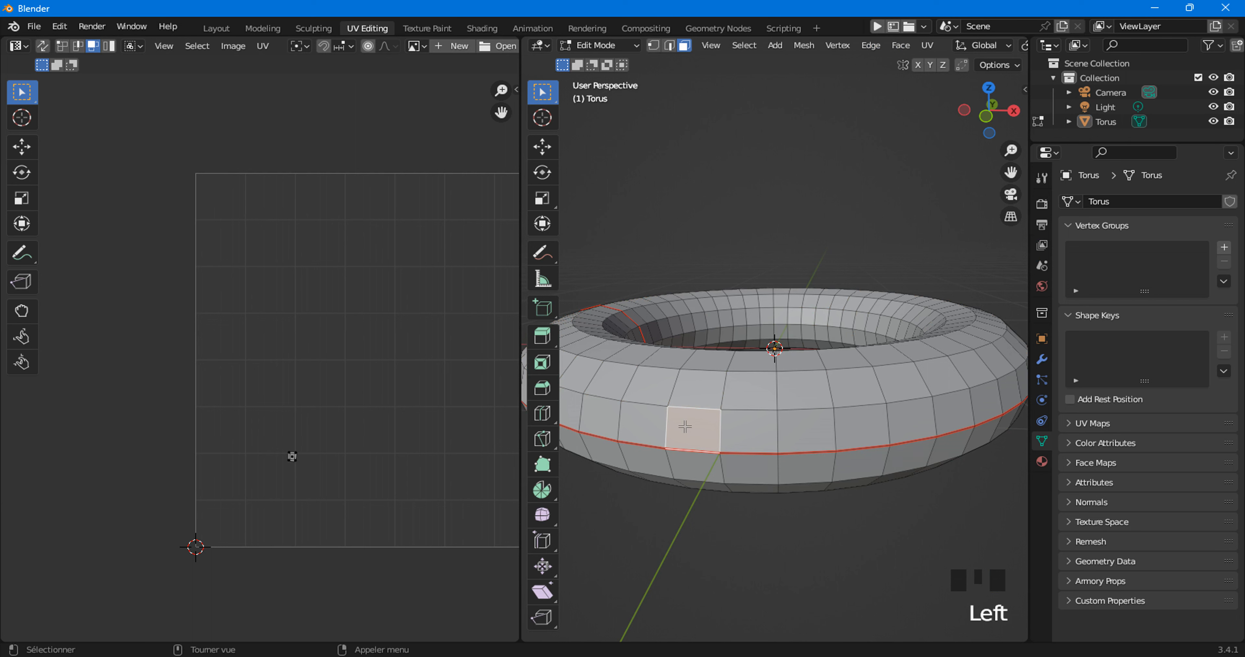
left_click(923, 46)
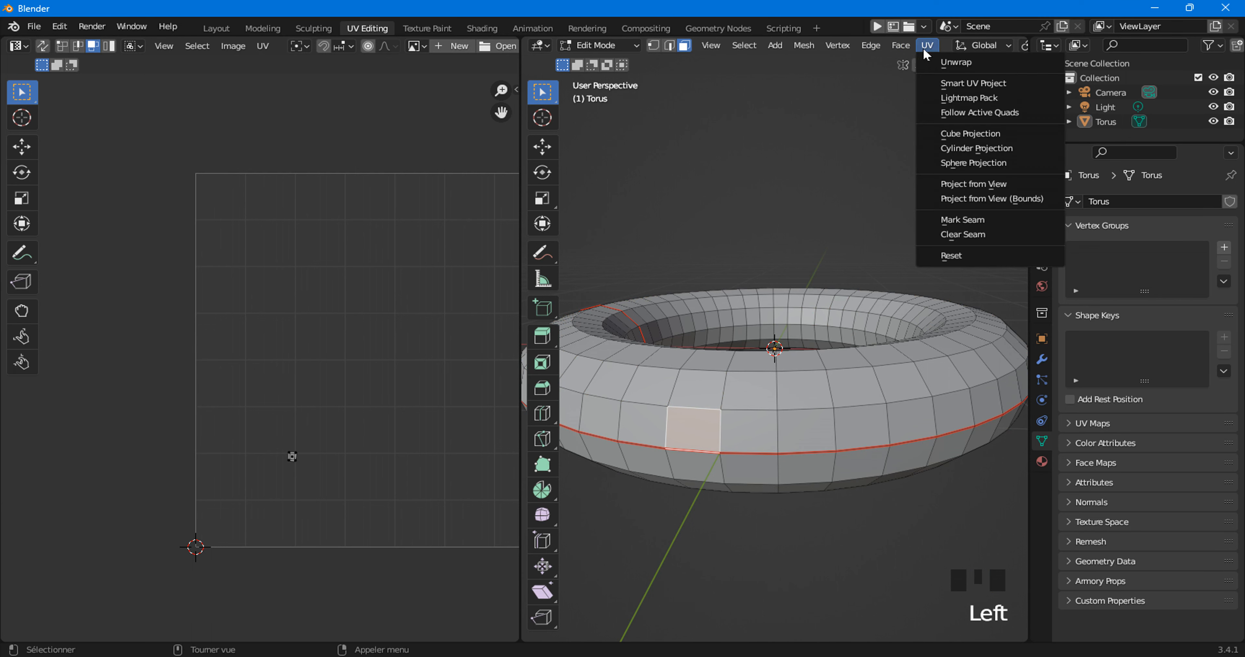
left_click(949, 116)
left_click(926, 156)
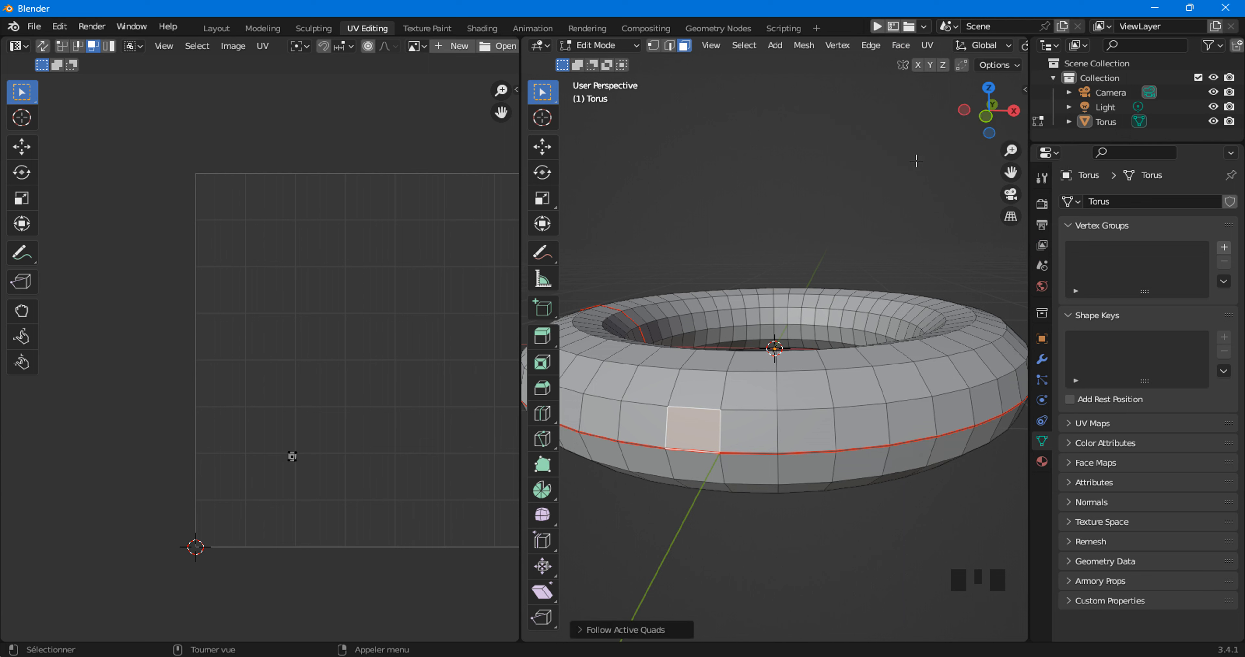
Select the whole torus with the face above the outer seam active and apply Follow Active Quads using Length Average.
key("a")
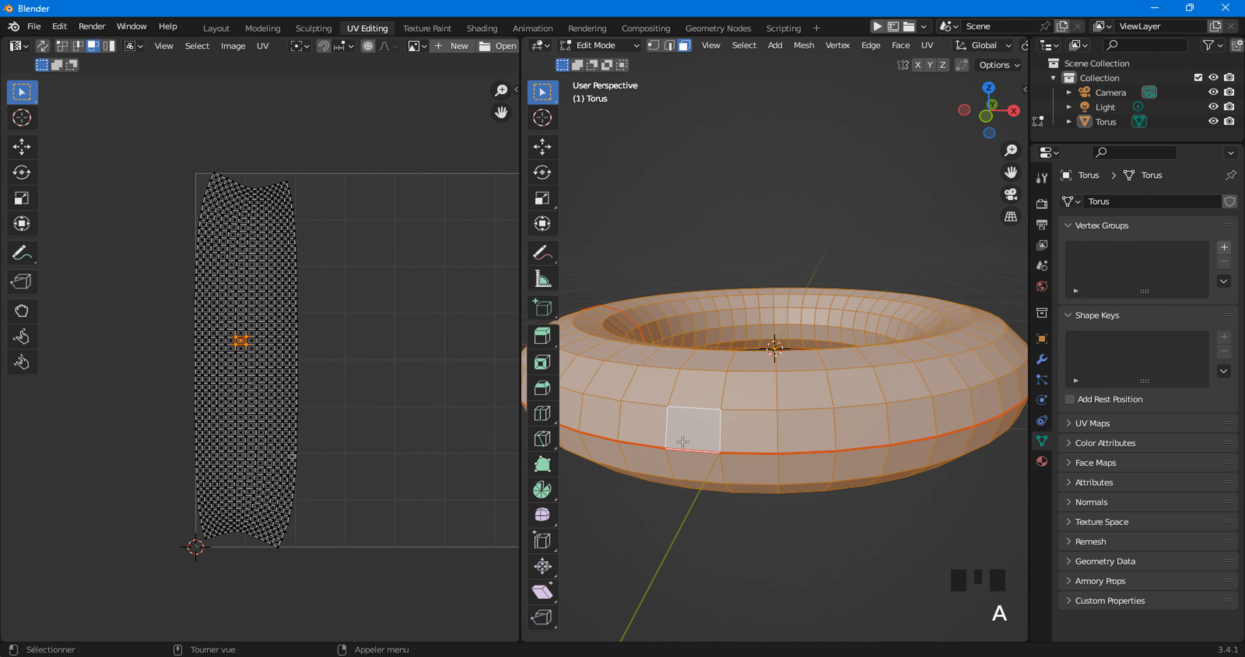
left_click(691, 419)
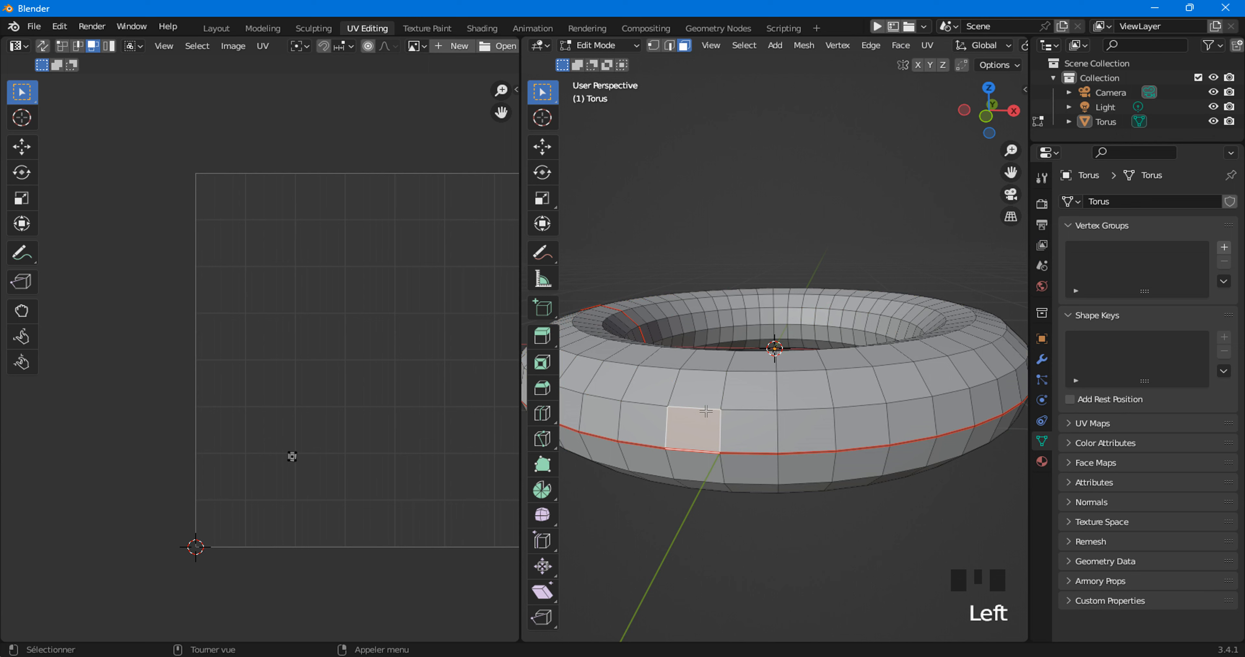
key("a")
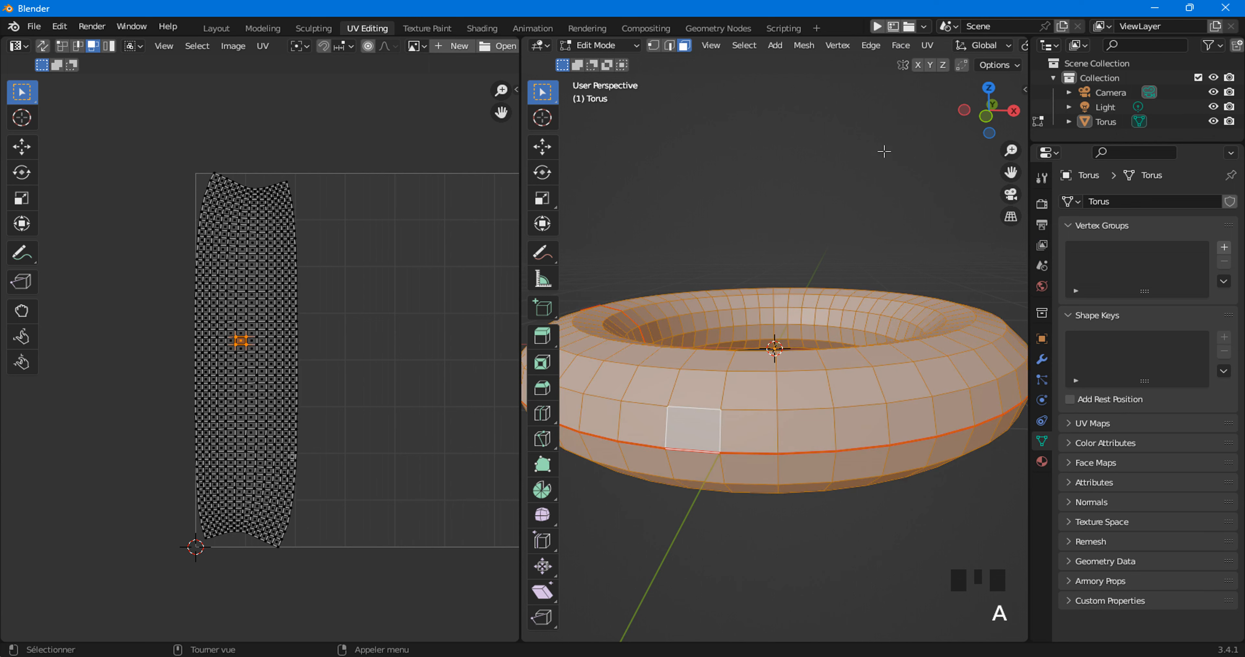
left_click(927, 45)
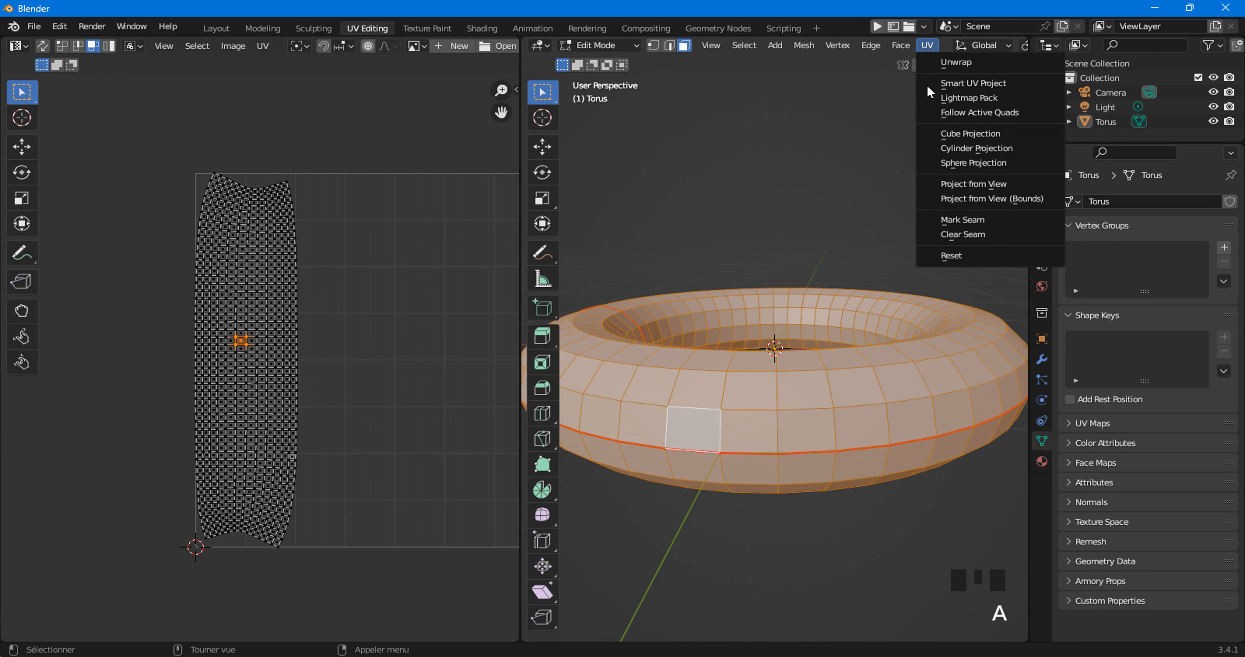
left_click(940, 112)
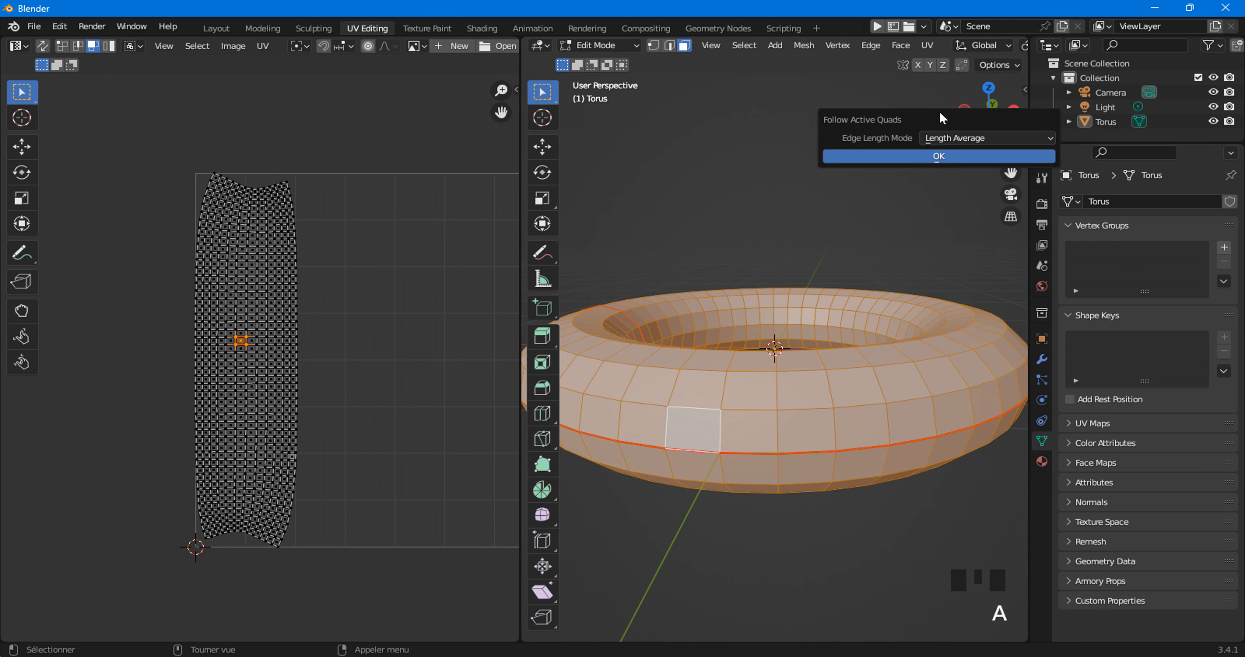
left_click(919, 151)
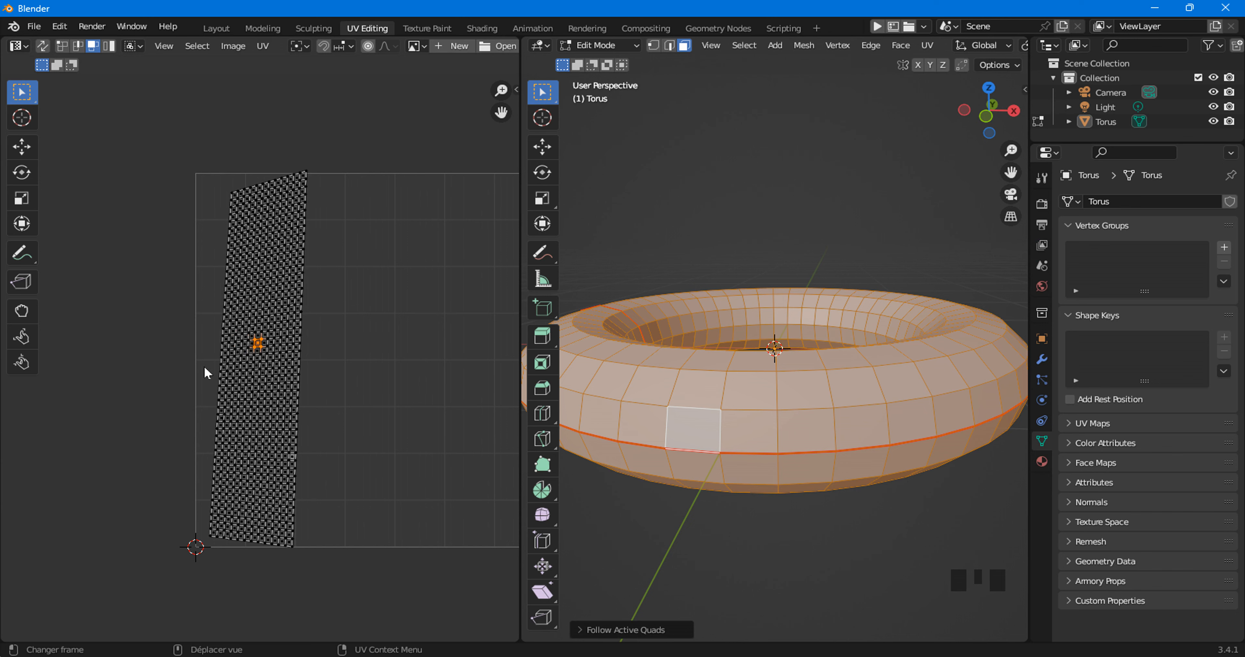
Inspect the slanted UV strip and undo the Follow Active Quads unwrap based on the face above the outer seam.
scroll(219, 355, "up", 2)
scroll(219, 355, "up", 3)
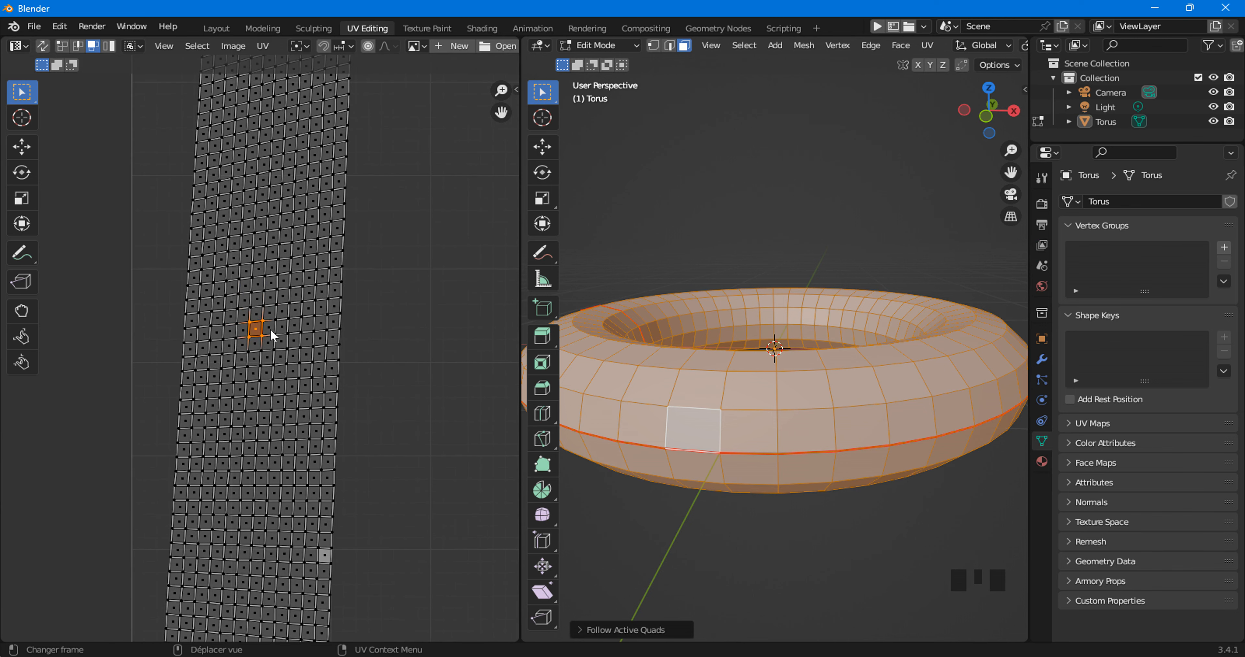
right_click(276, 260)
right_click(192, 193)
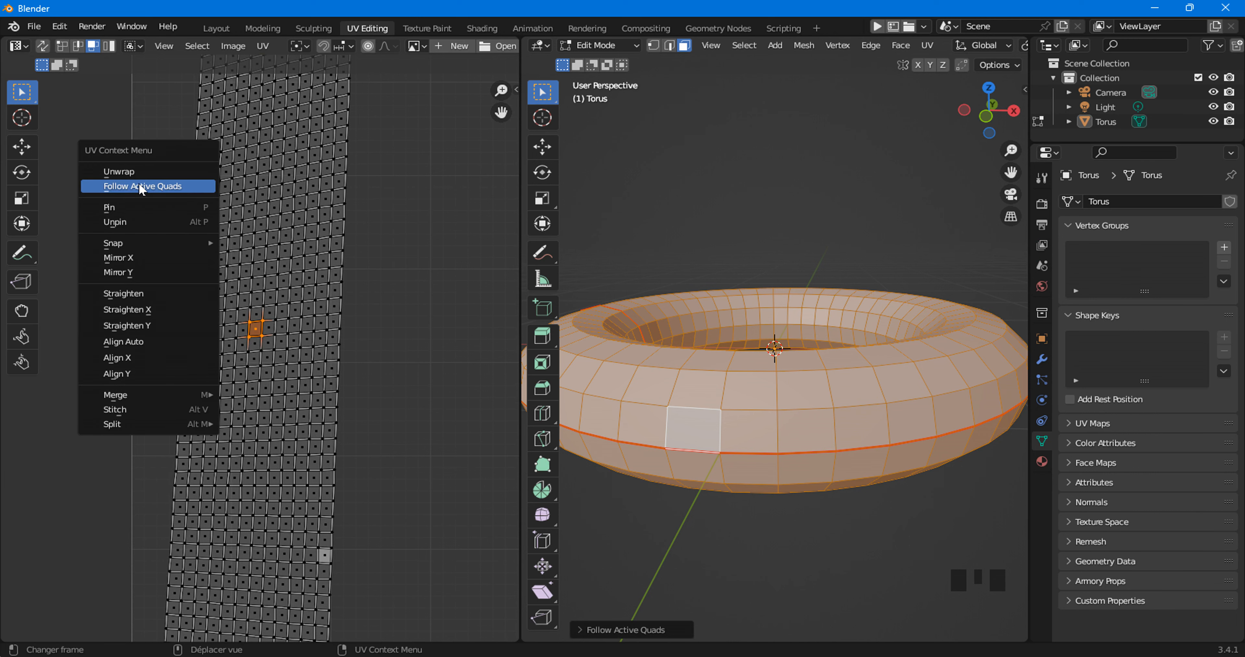
scroll(288, 326, "down", 5)
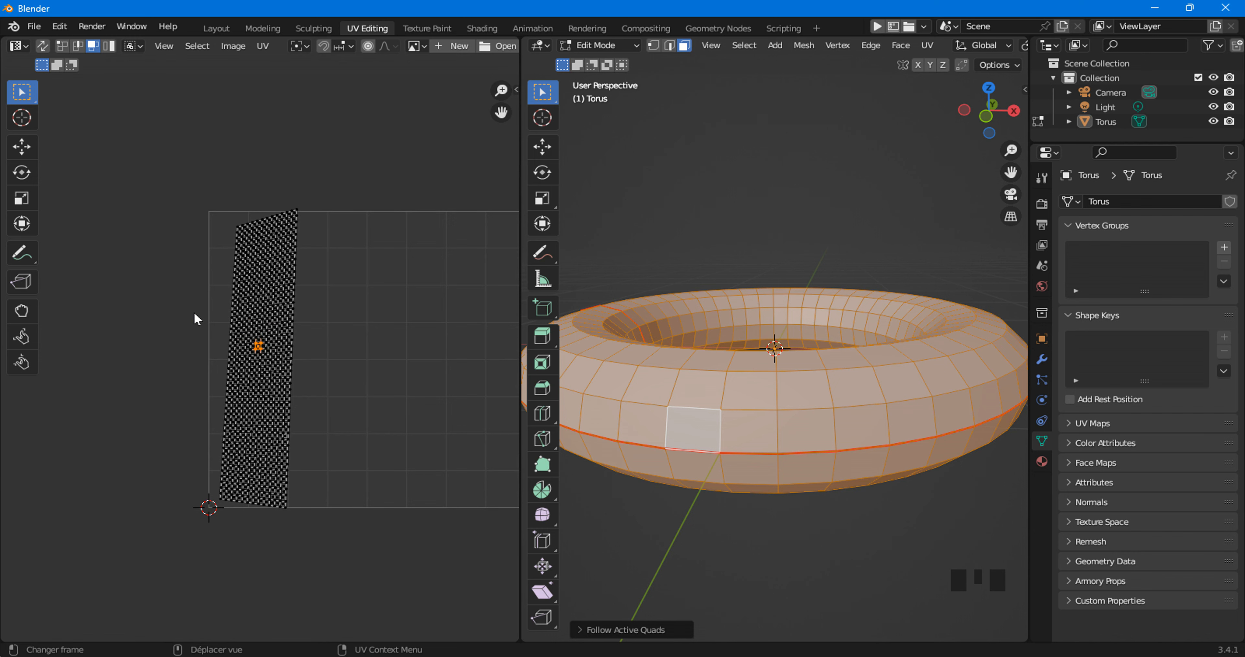
key("ctrl+z")
scroll(269, 268, "up", 6)
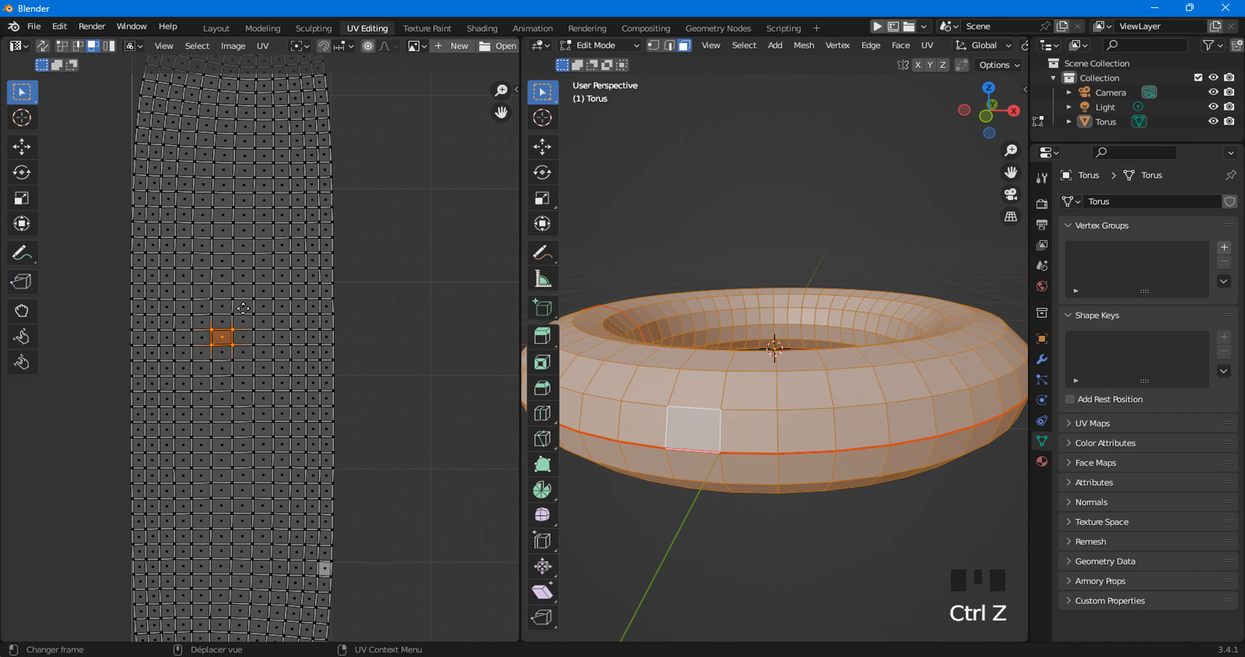
scroll(225, 283, "down", 8)
scroll(243, 330, "up", 8)
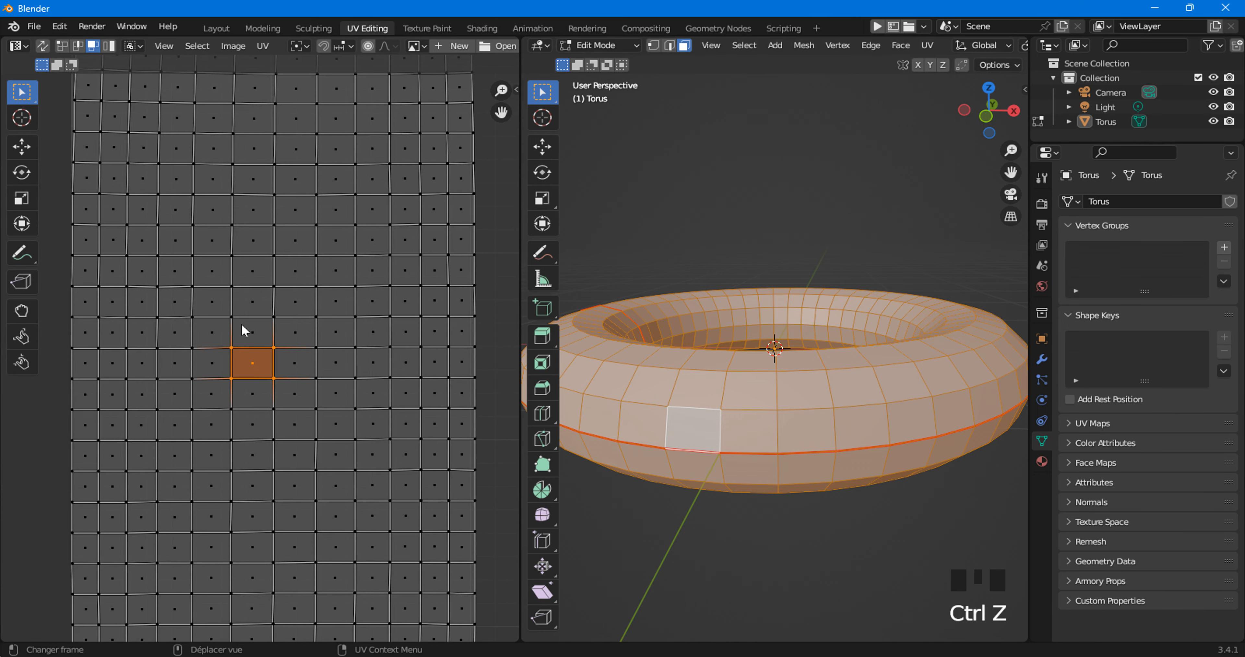
scroll(268, 140, "down", 2)
key("ctrl+z")
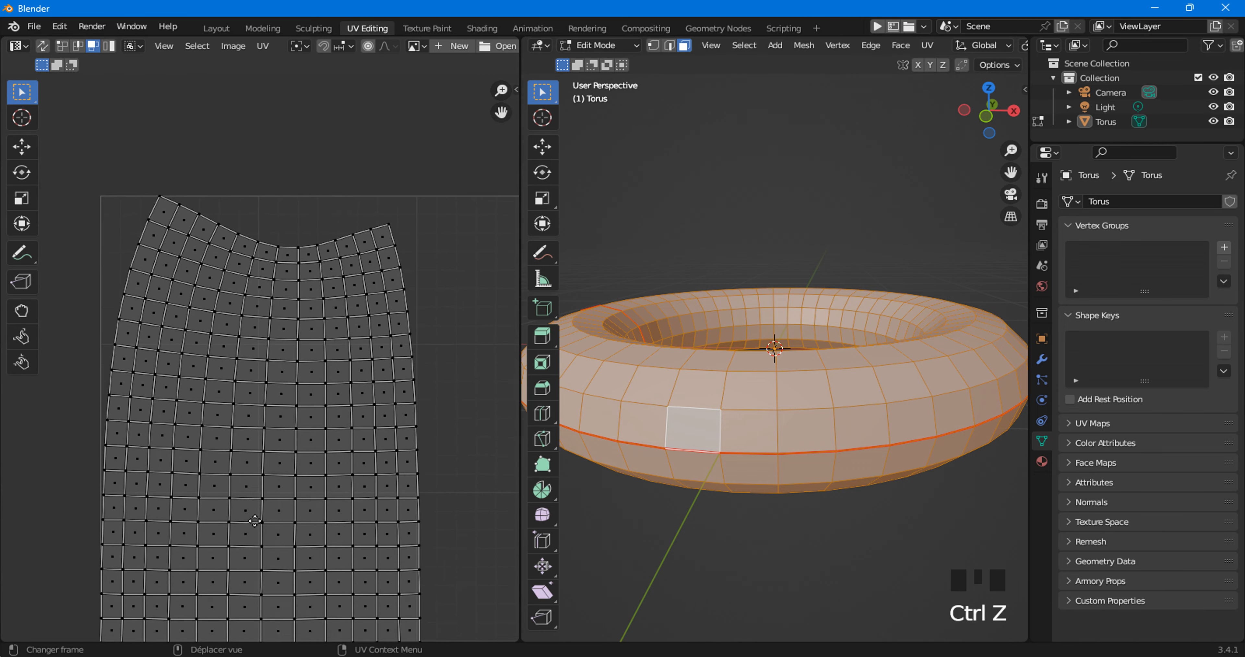
Make a quad near the middle of the UV island's curved upper edge the active face in the UV editor.
scroll(349, 250, "up", 4)
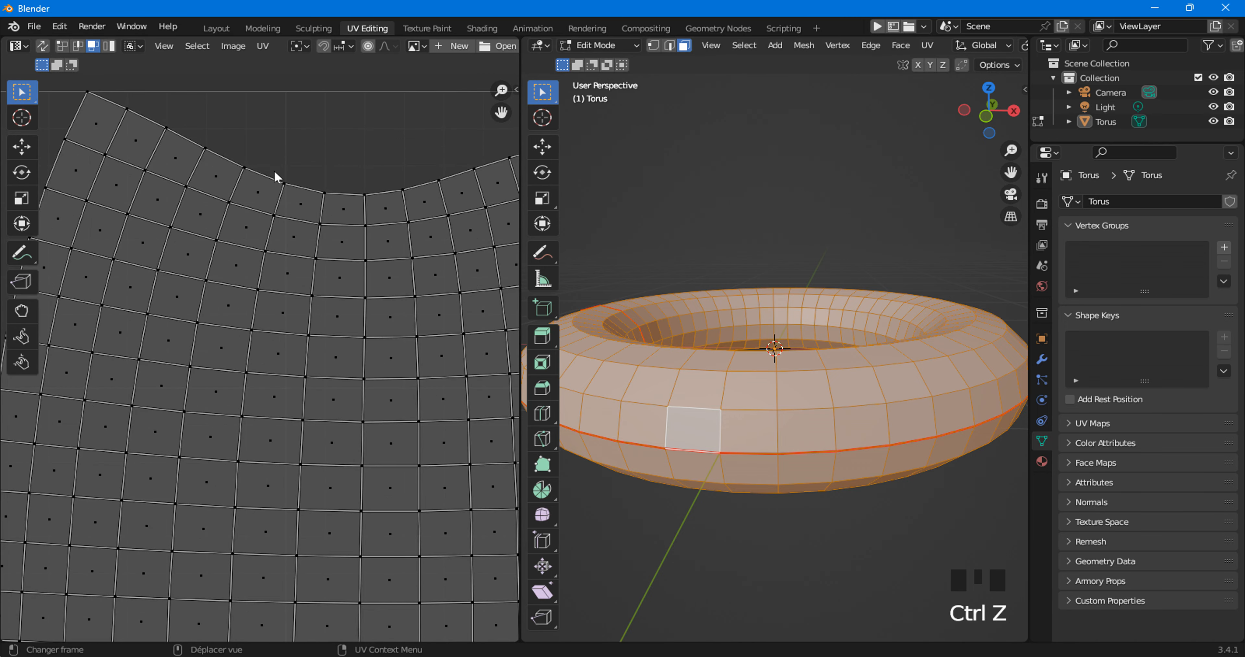
left_click(303, 203)
left_click(303, 203)
scroll(305, 208, "down", 5)
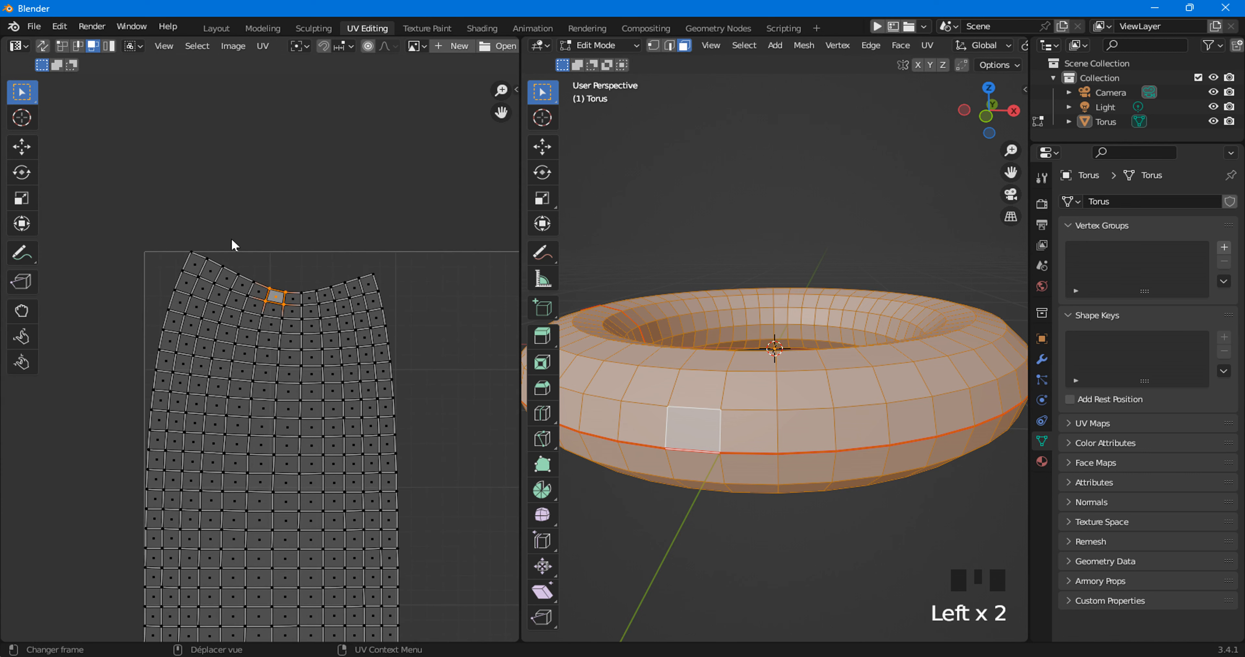
scroll(248, 337, "down", 2)
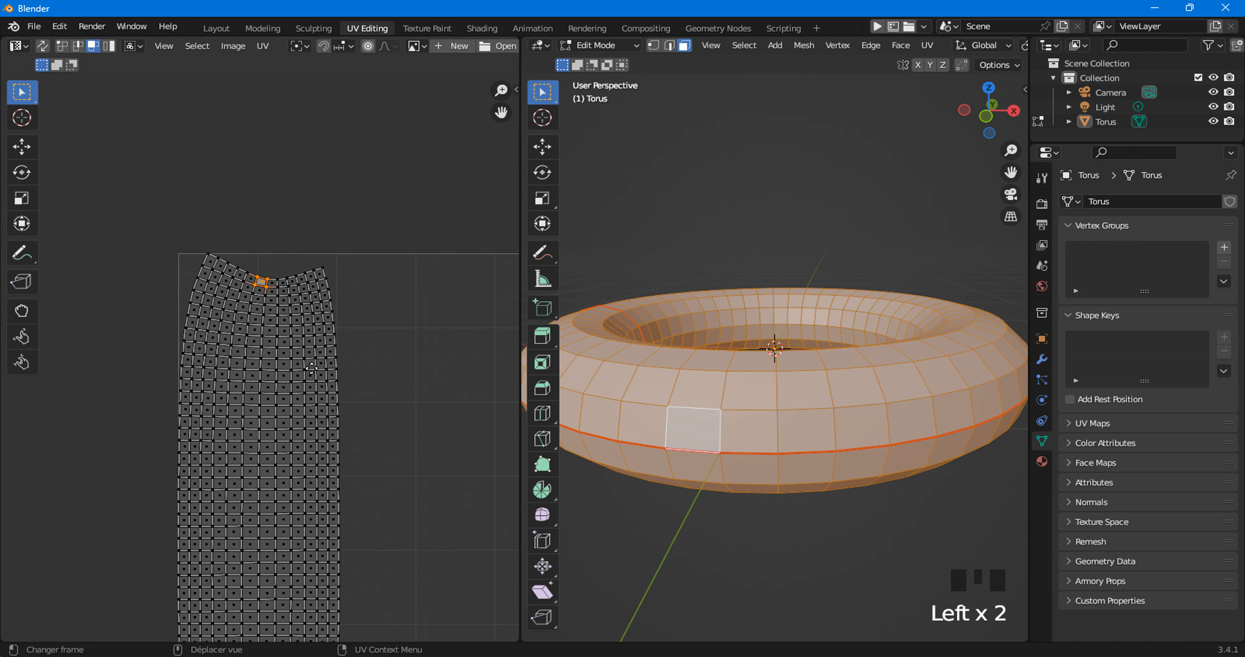
Try Follow Active Quads with Length Average from the island's upper-edge face, and undo it.
left_click(265, 49)
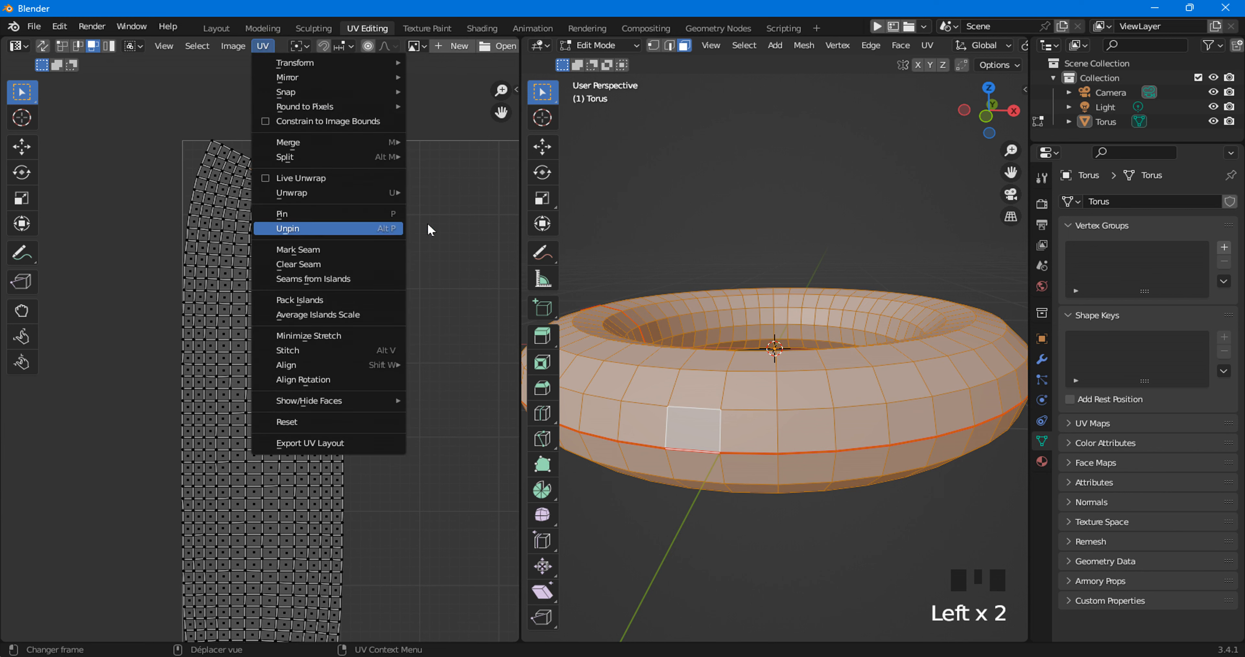
mouse_move(343, 194)
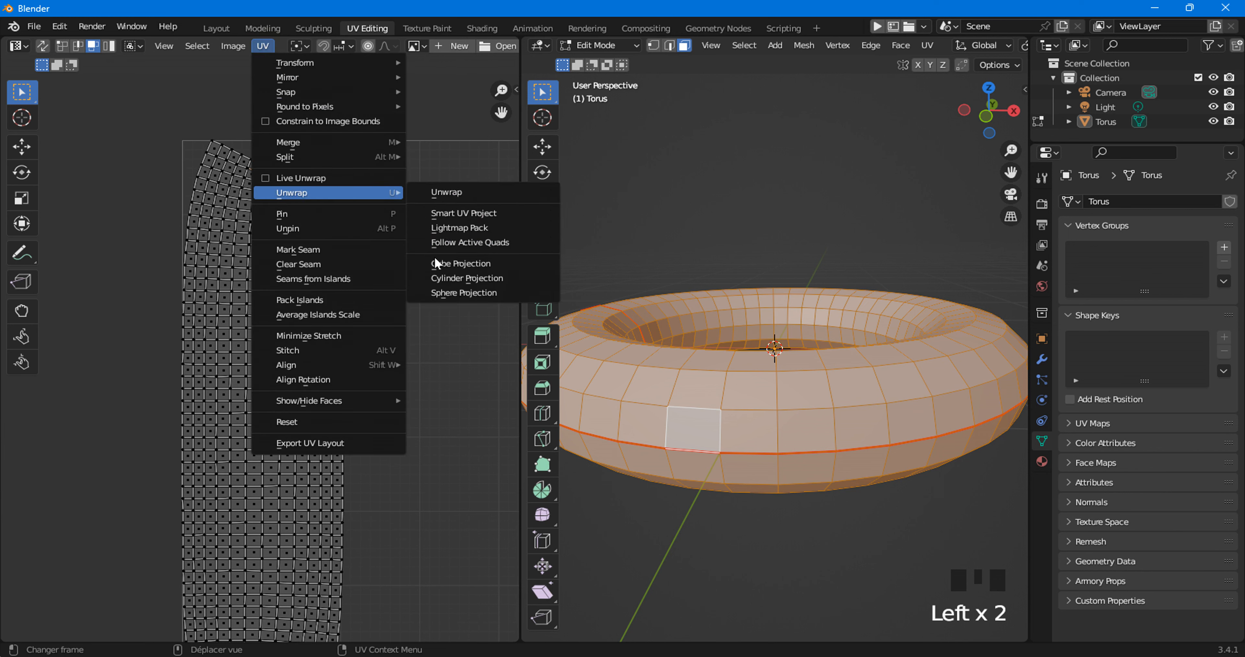
left_click(444, 242)
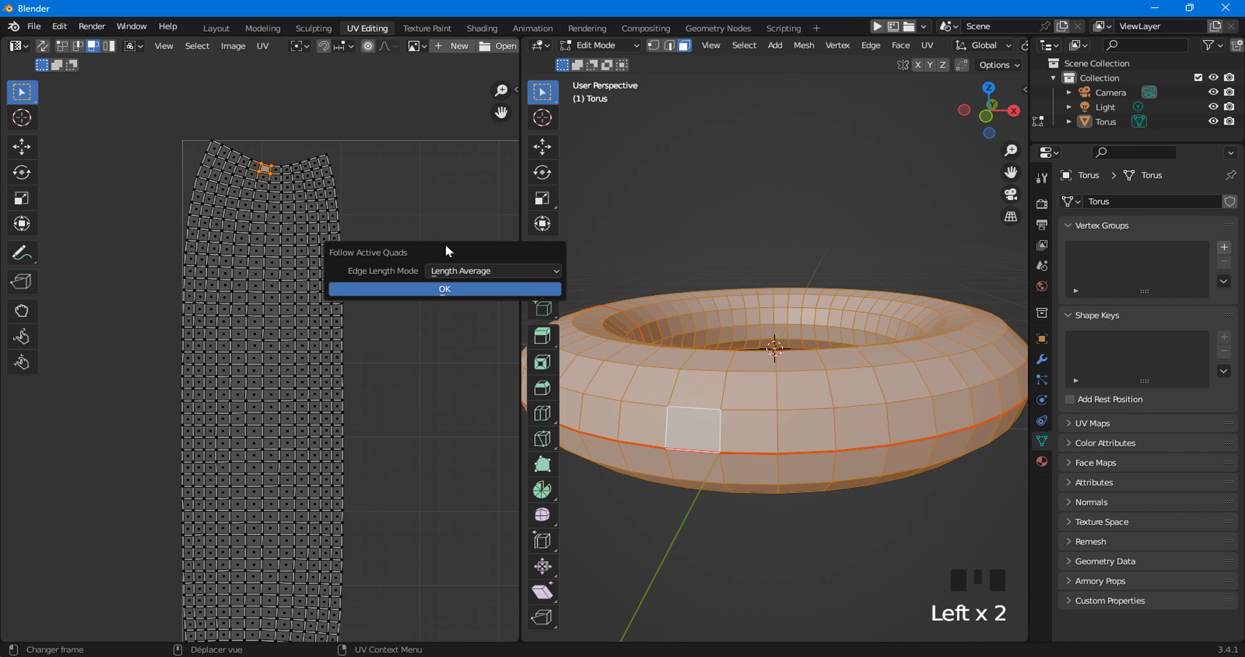
left_click(389, 288)
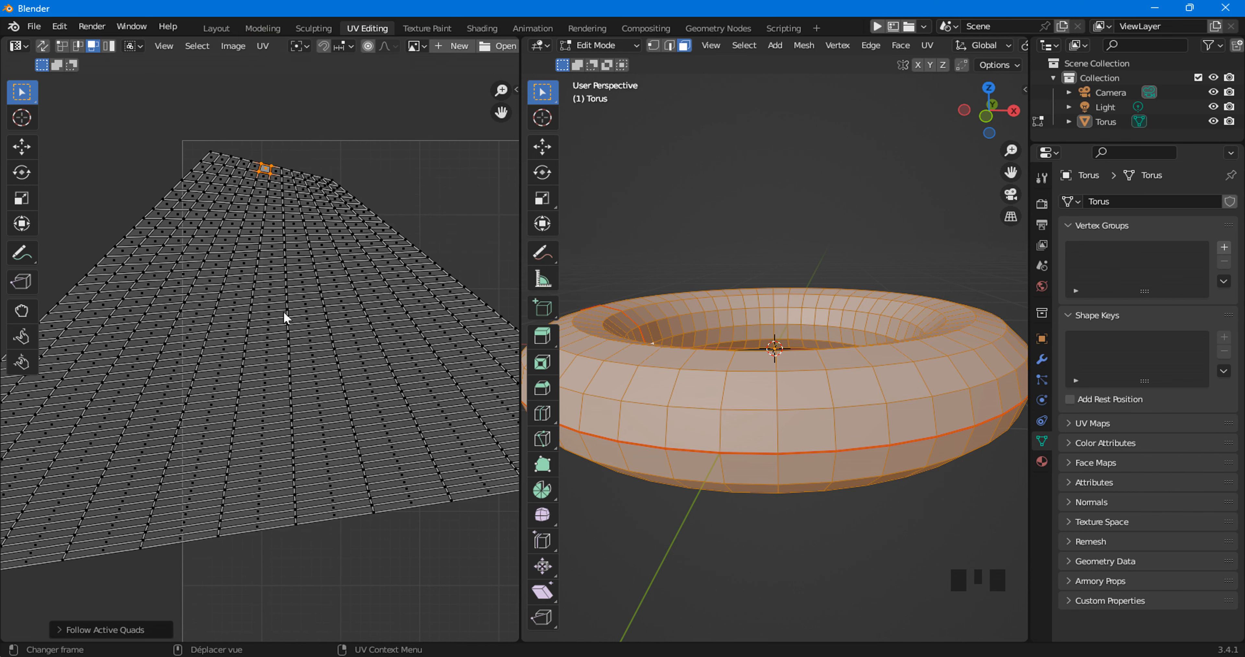
scroll(285, 305, "down", 4)
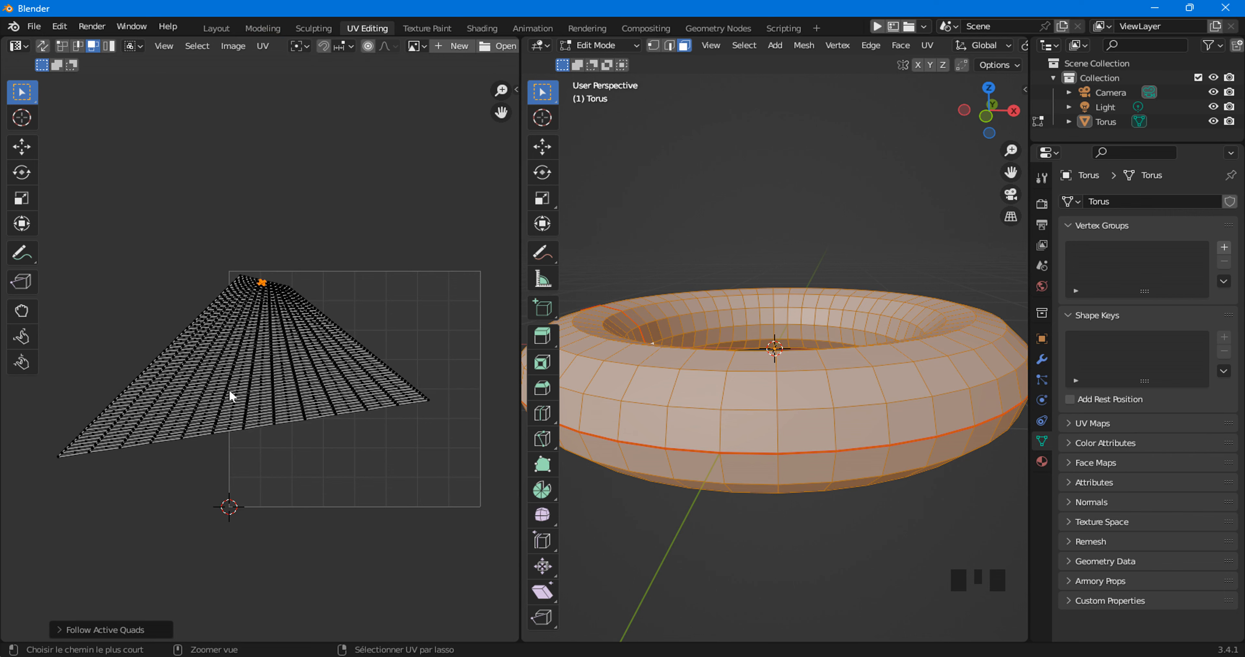
key("ctrl+z")
scroll(228, 387, "up", 8)
scroll(236, 393, "up", 3)
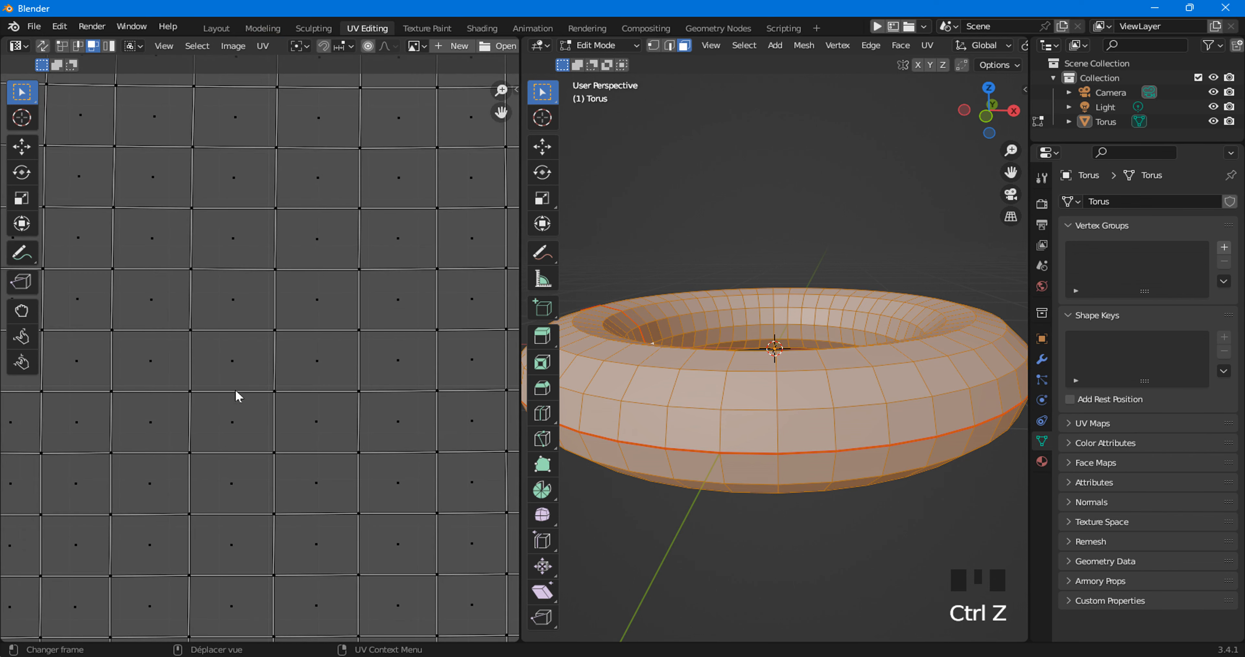
scroll(296, 261, "down", 5)
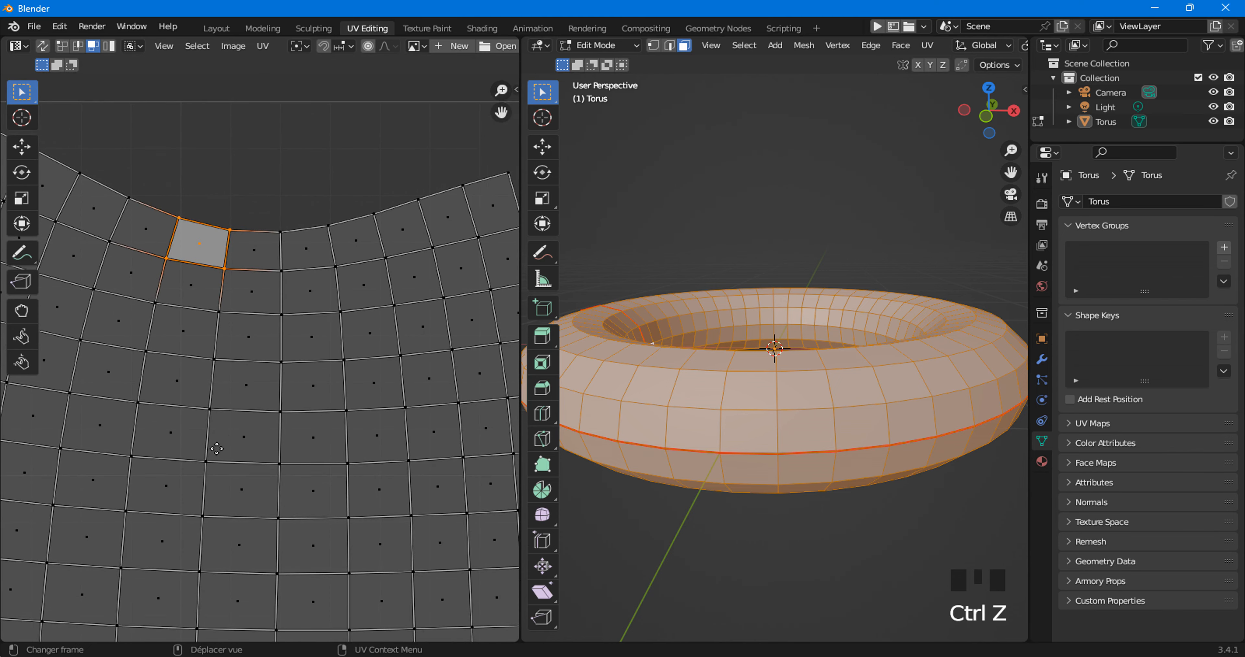
scroll(228, 458, "up", 4)
scroll(227, 458, "up", 2)
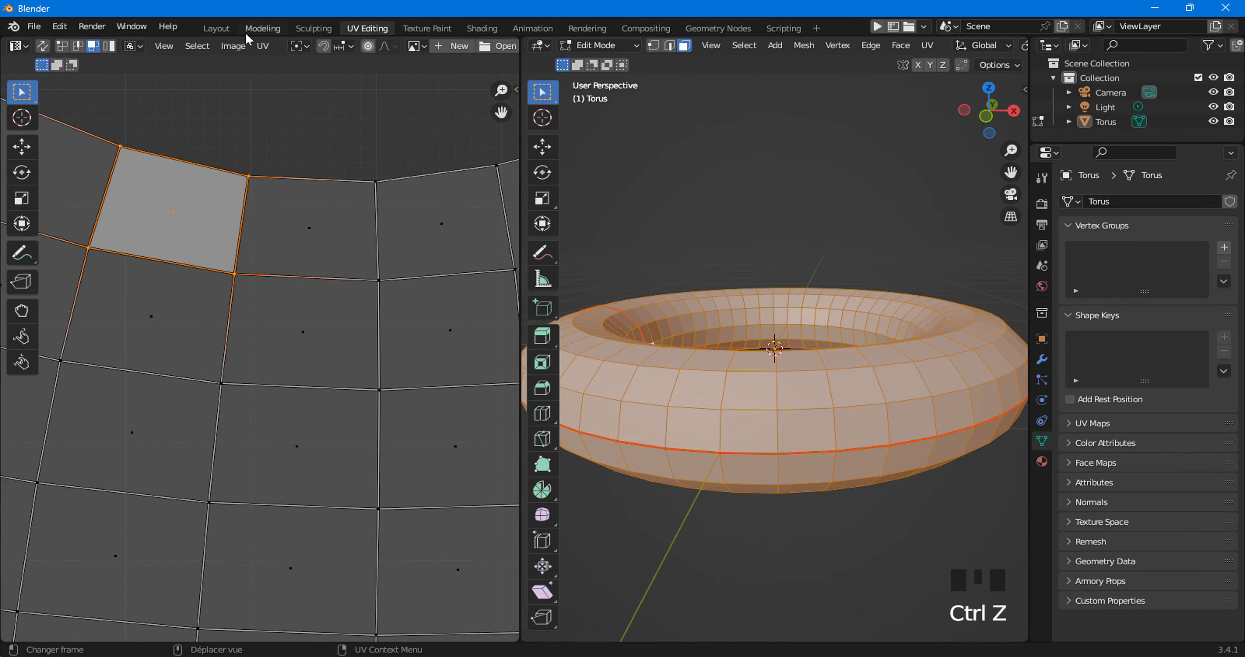
left_click(264, 47)
mouse_move(280, 195)
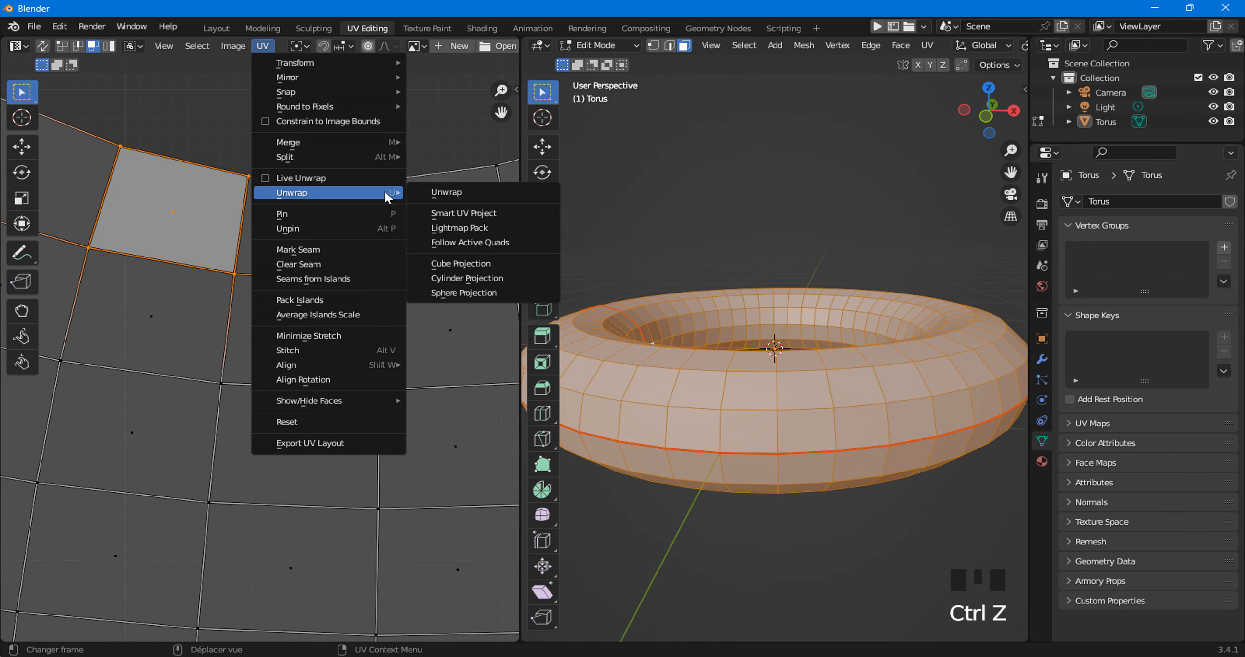
left_click(440, 243)
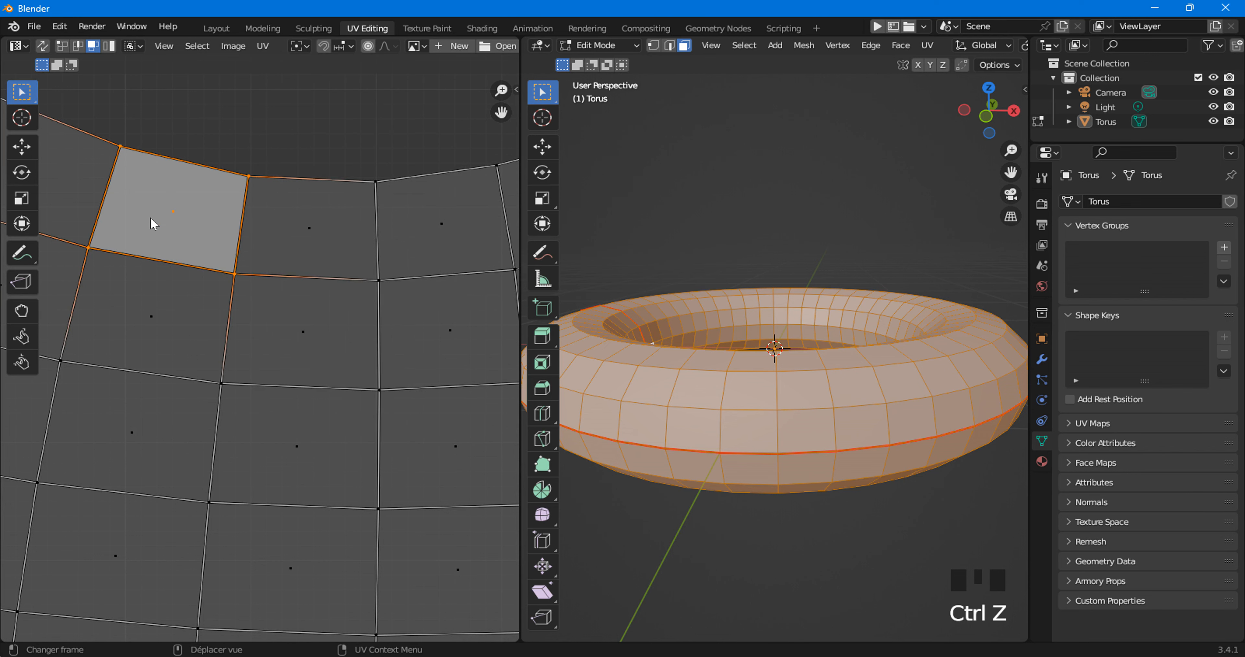
middle_click_drag(144, 131, 230, 152)
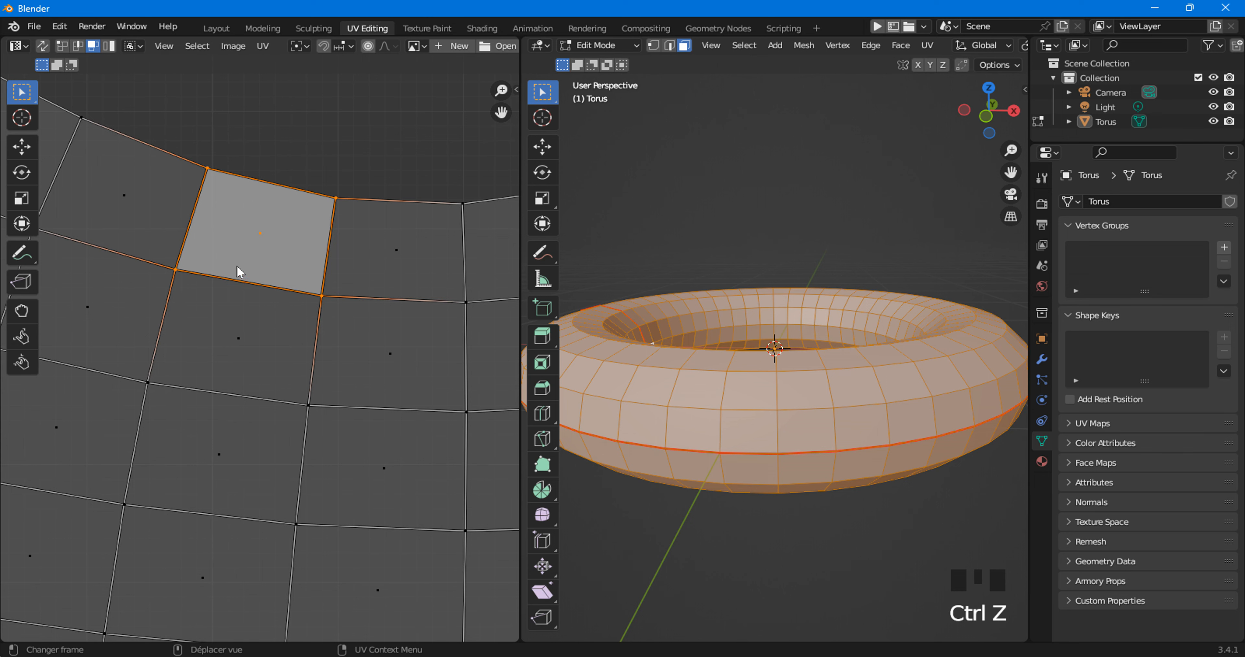
Try Follow Active Quads once more from the same slanted upper-edge face, and undo the unwrap.
scroll(251, 256, "down", 10)
scroll(270, 290, "down", 4, "shift")
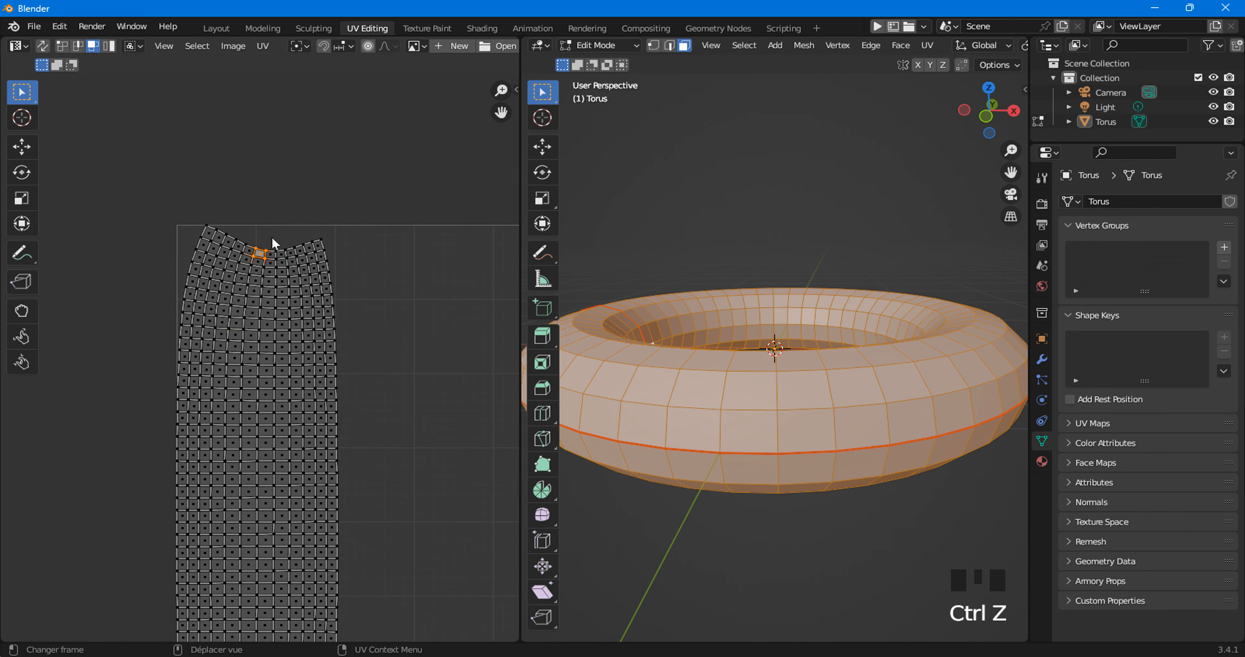
right_click(261, 254)
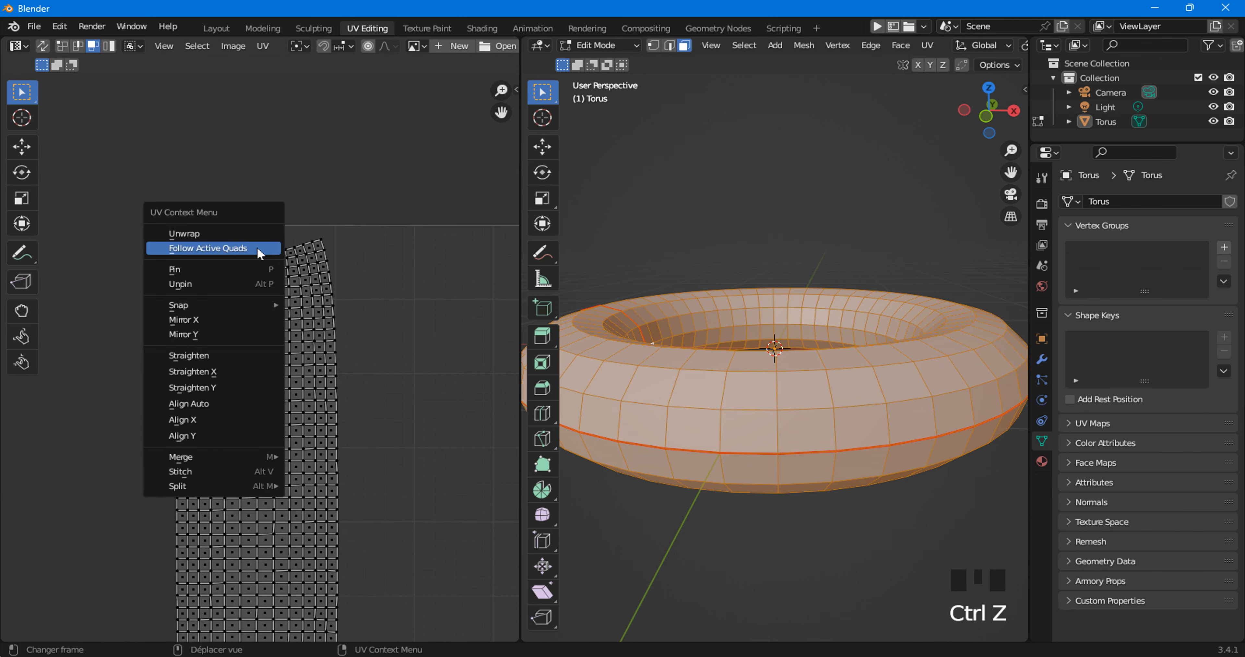
left_click(216, 250)
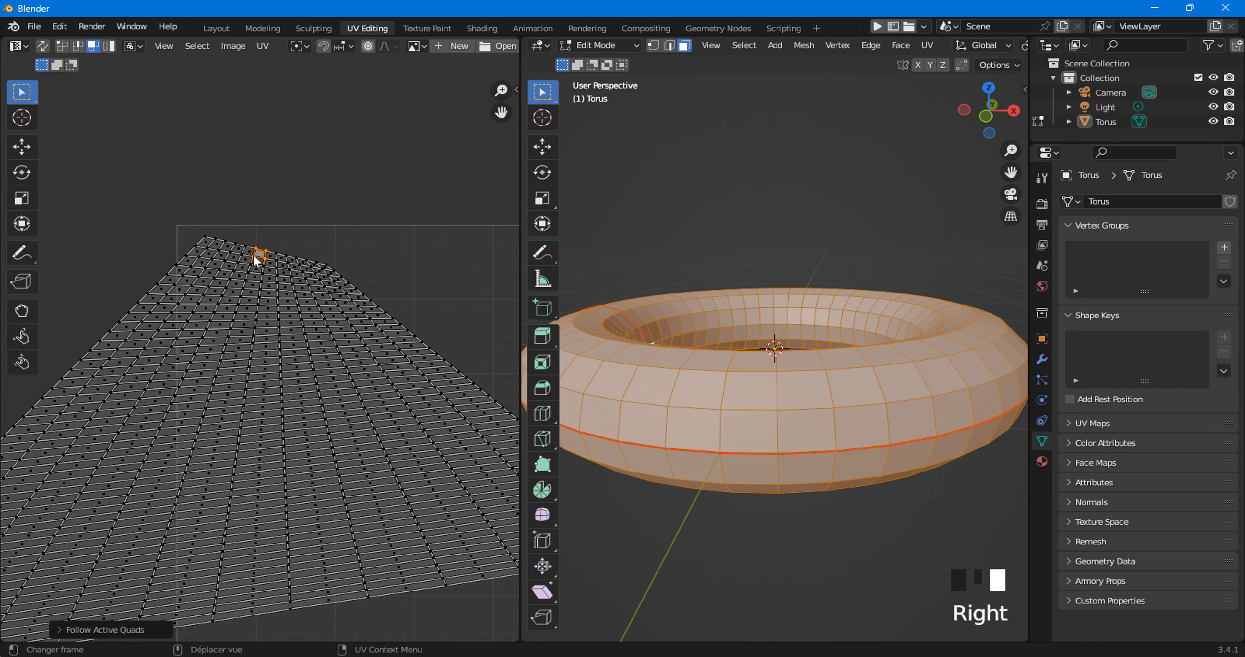
key("ctrl+z")
scroll(264, 258, "up", 4)
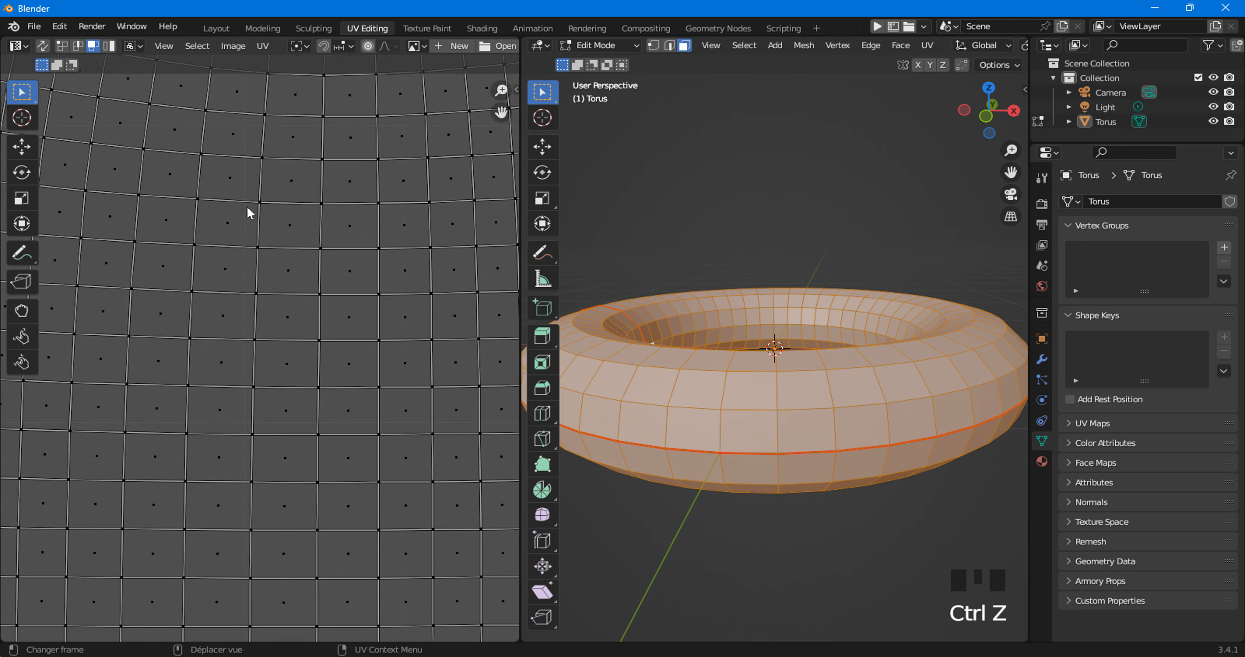
Switch the UV editor to vertex selection and select the upper-left corner of the active upper-edge face.
middle_click_drag(232, 158, 255, 478)
scroll(256, 480, "up", 6)
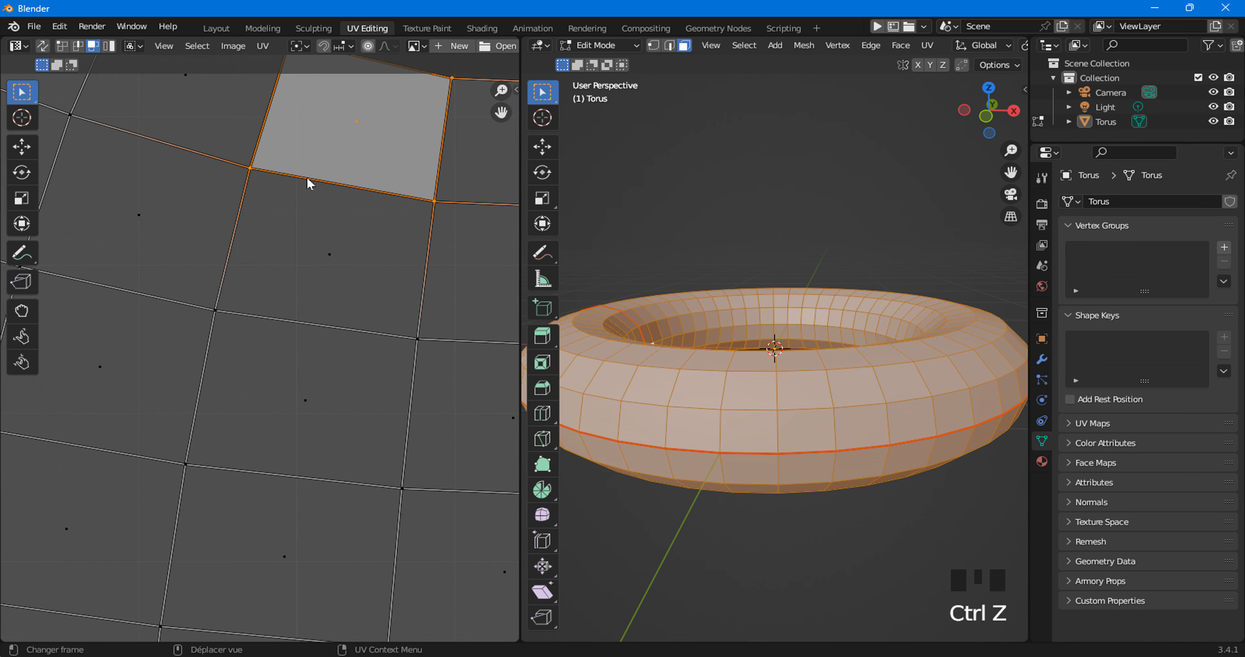
middle_click_drag(306, 179, 255, 357)
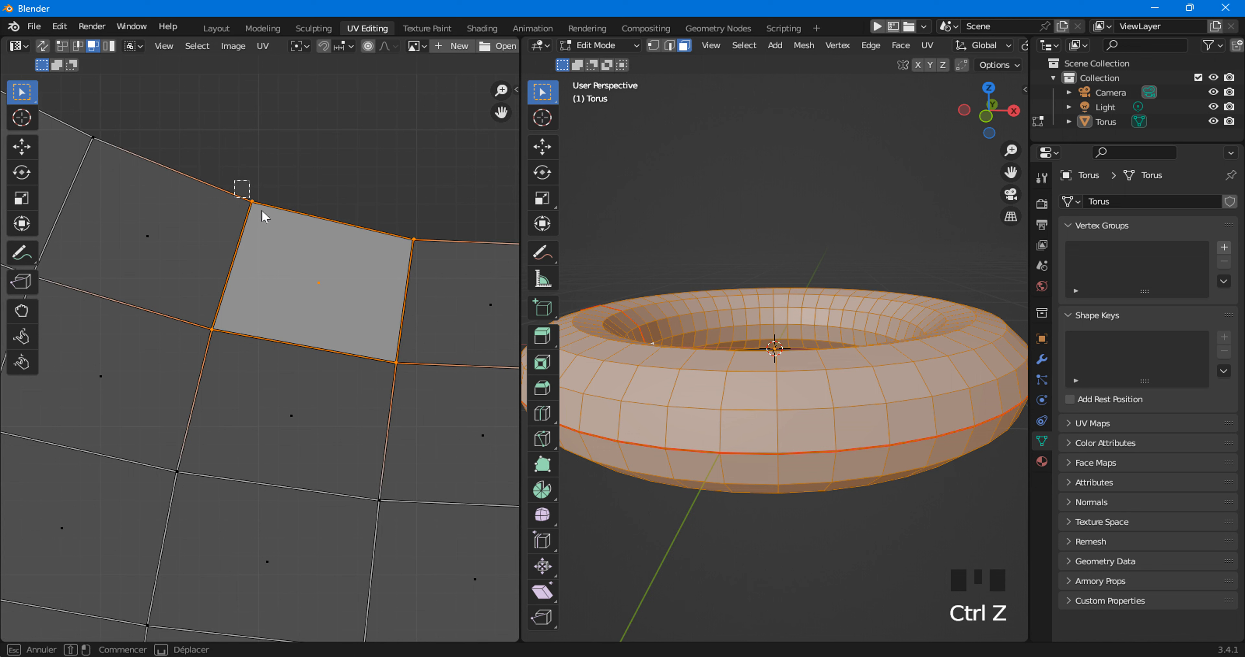
left_click(273, 219)
left_click_drag(218, 179, 261, 219)
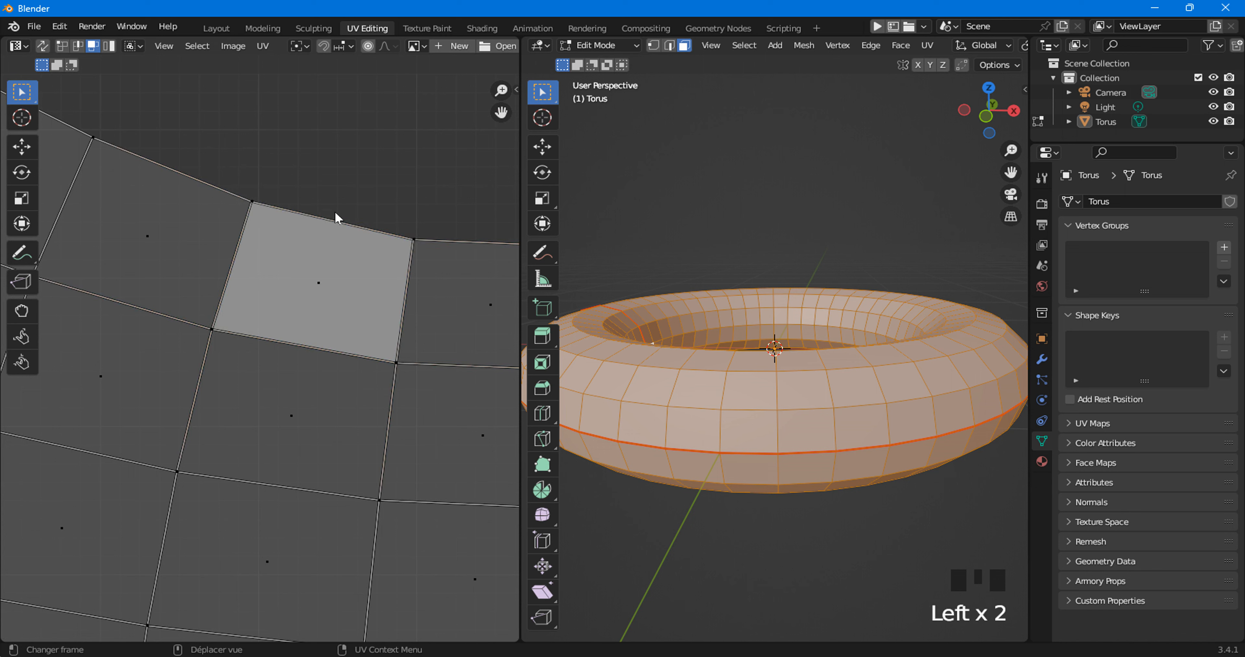
left_click(63, 47)
left_click_drag(206, 165, 259, 237)
left_click(271, 217)
Enable UV snapping with Increment and Absolute Grid Snap, and move the selected corner vertex onto a grid point.
left_click(323, 46)
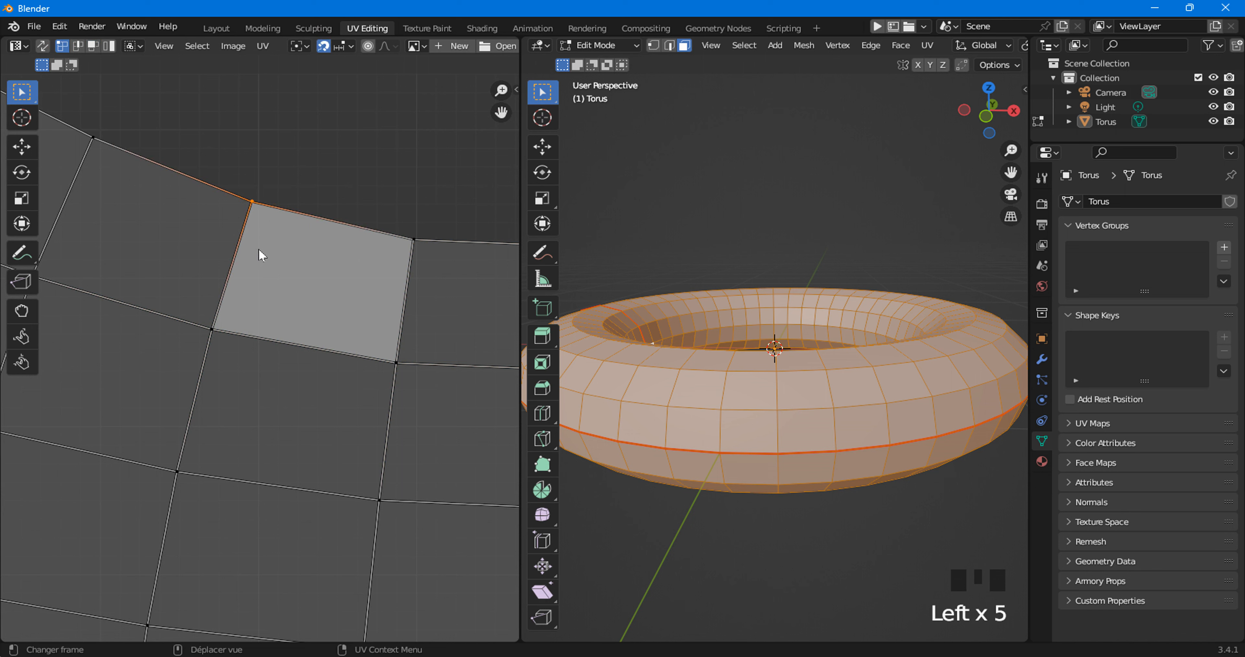
key("g")
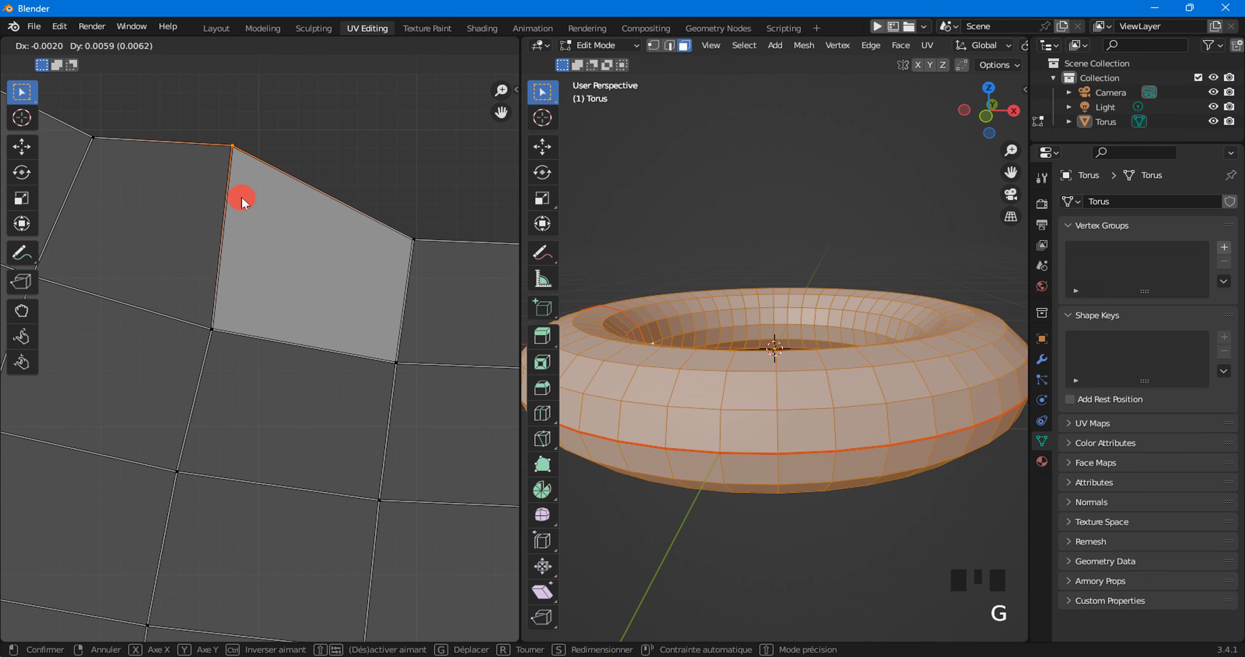
left_click(242, 200)
left_click(341, 47)
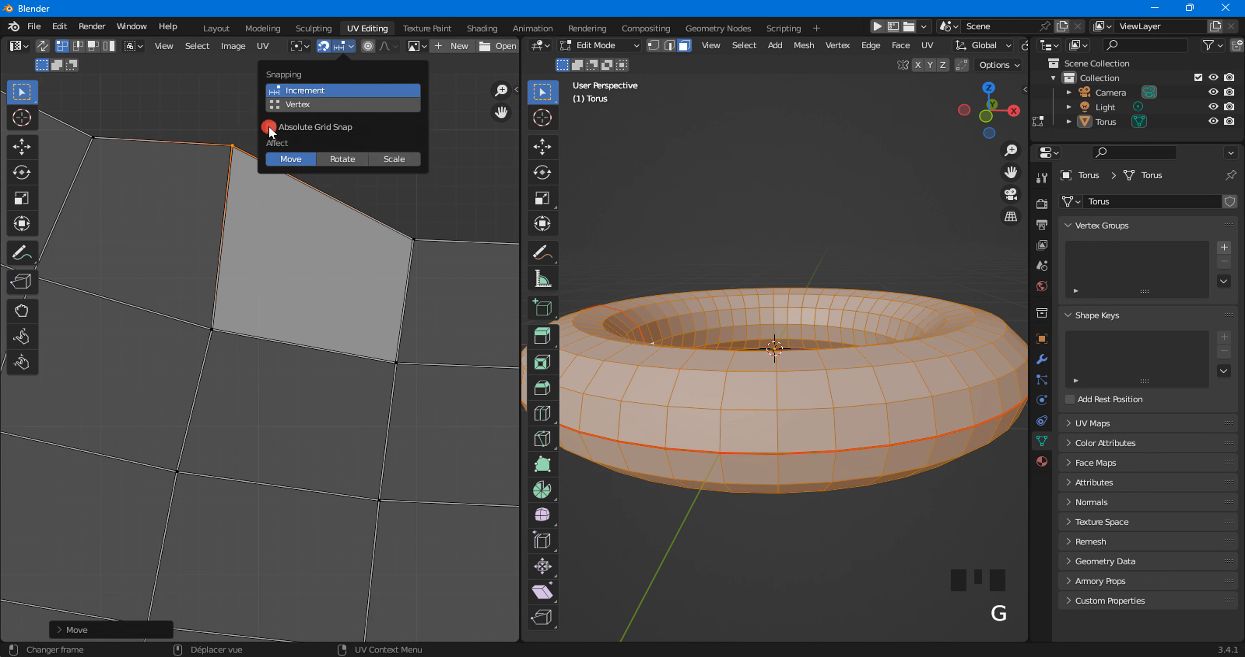
left_click(271, 128)
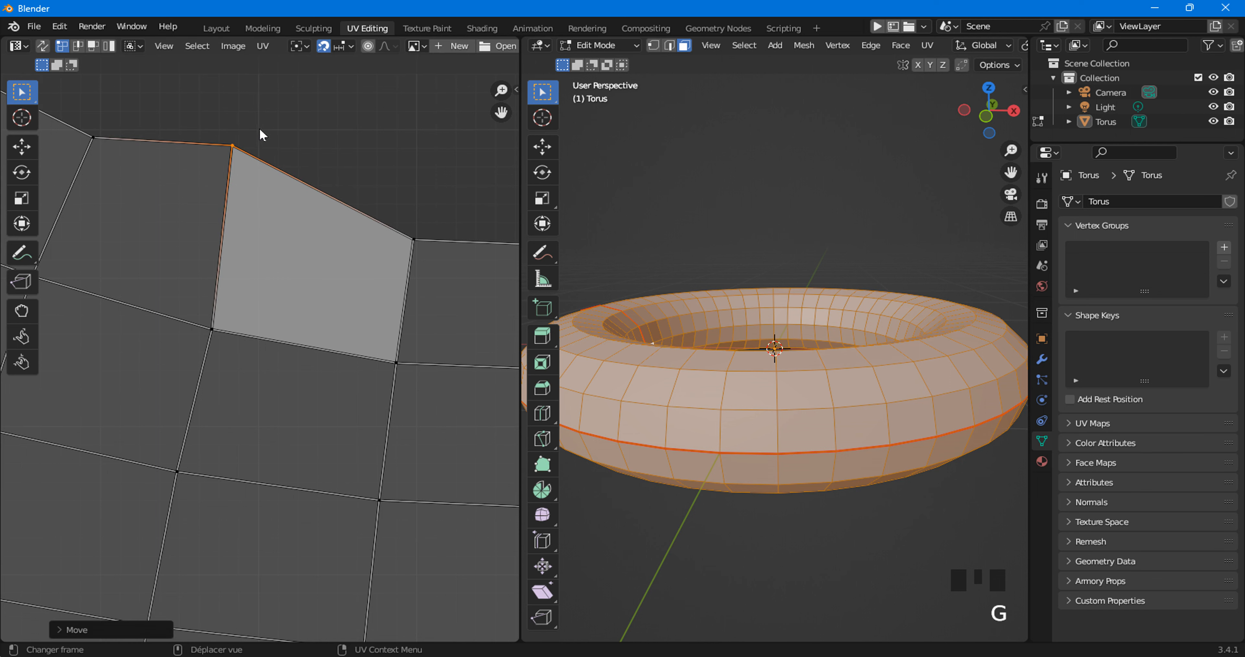
key("g")
left_click(278, 133)
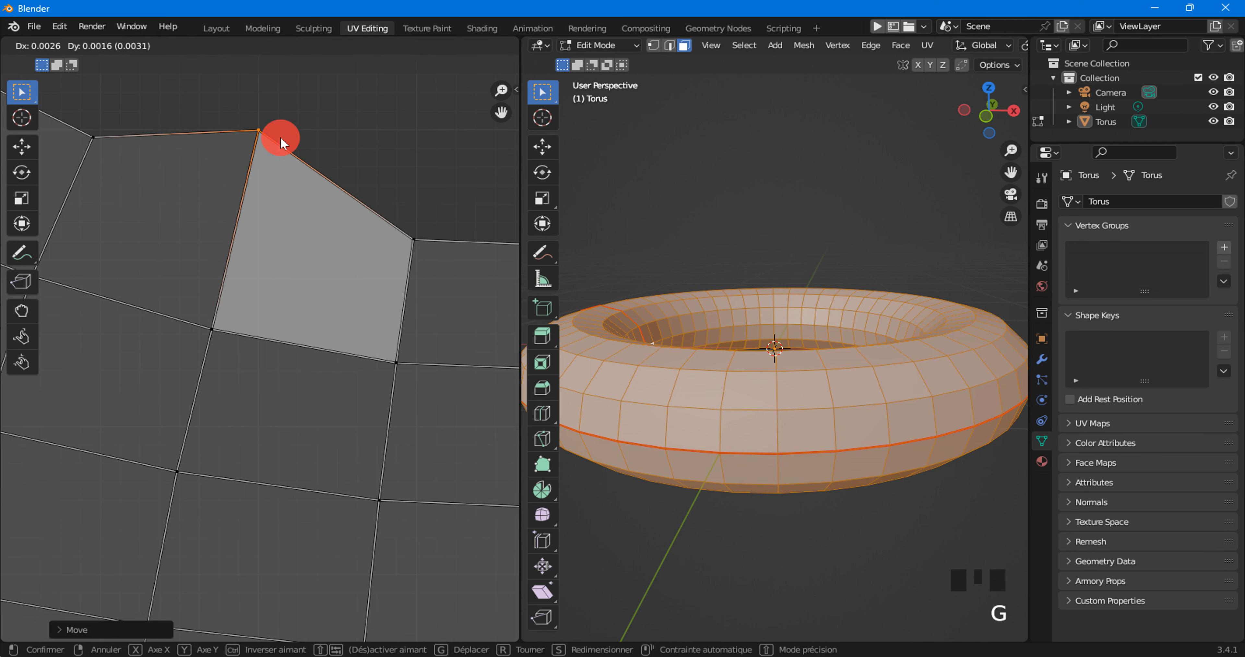
Move the active face's three remaining corner vertices onto grid points so the face forms an upright rectangle aligned with the snapped corner.
left_click(182, 323)
key("g")
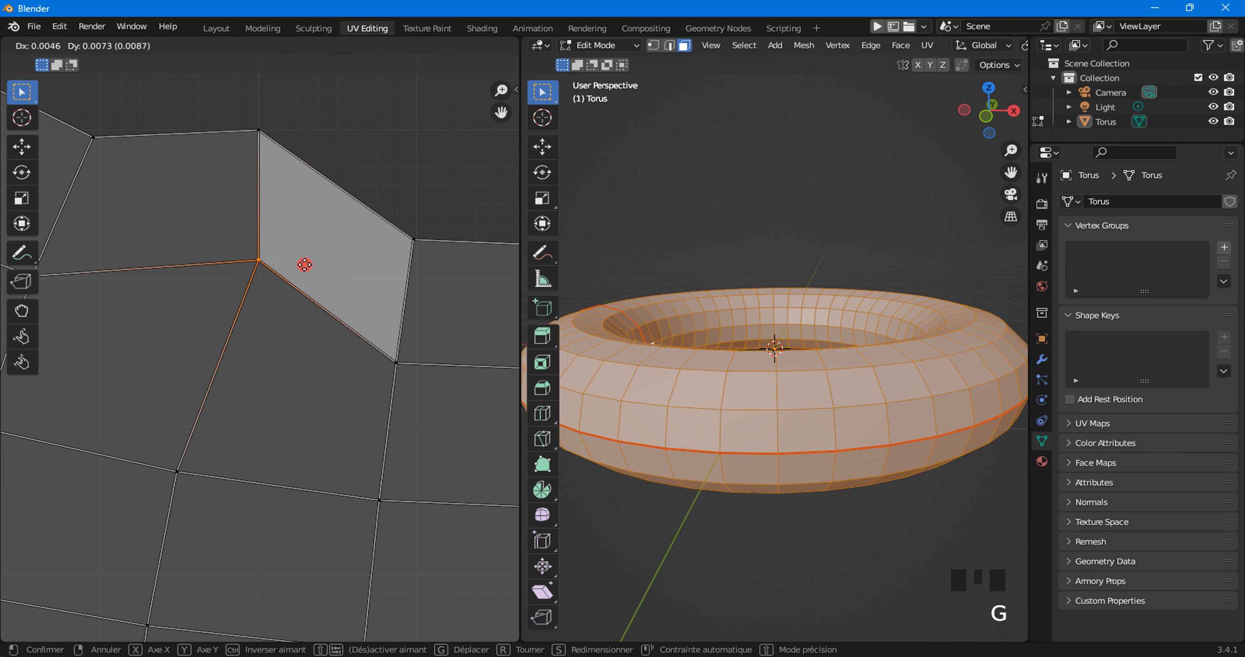
left_click(340, 248)
left_click(413, 239)
key("g")
left_click(425, 156)
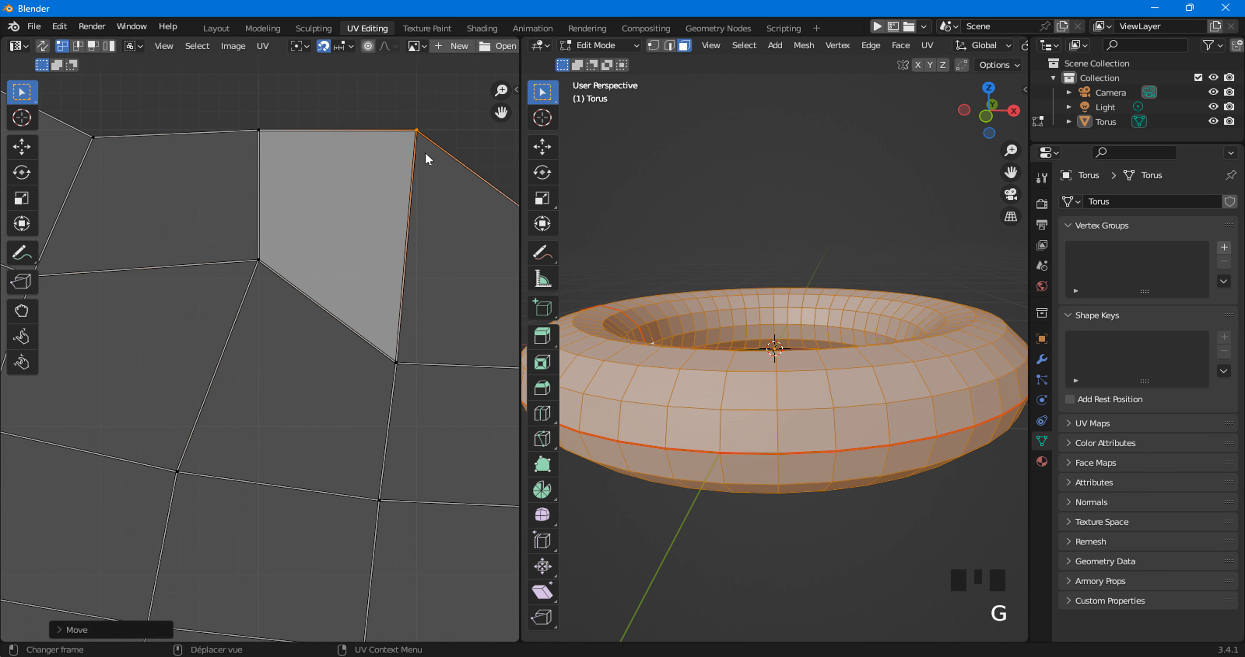
left_click_drag(359, 290, 407, 388)
key("g")
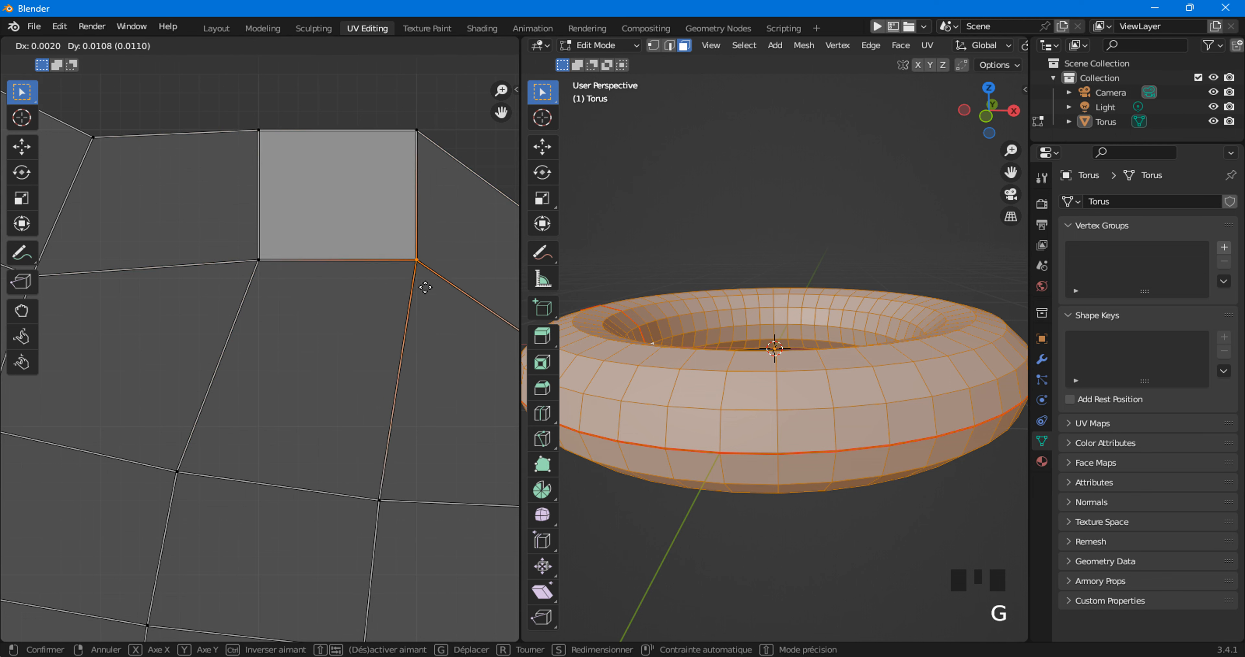
left_click(428, 292)
Select the straightened quad's four corners and unwrap with Follow Active Quads using Length Average.
left_click_drag(214, 105, 446, 287)
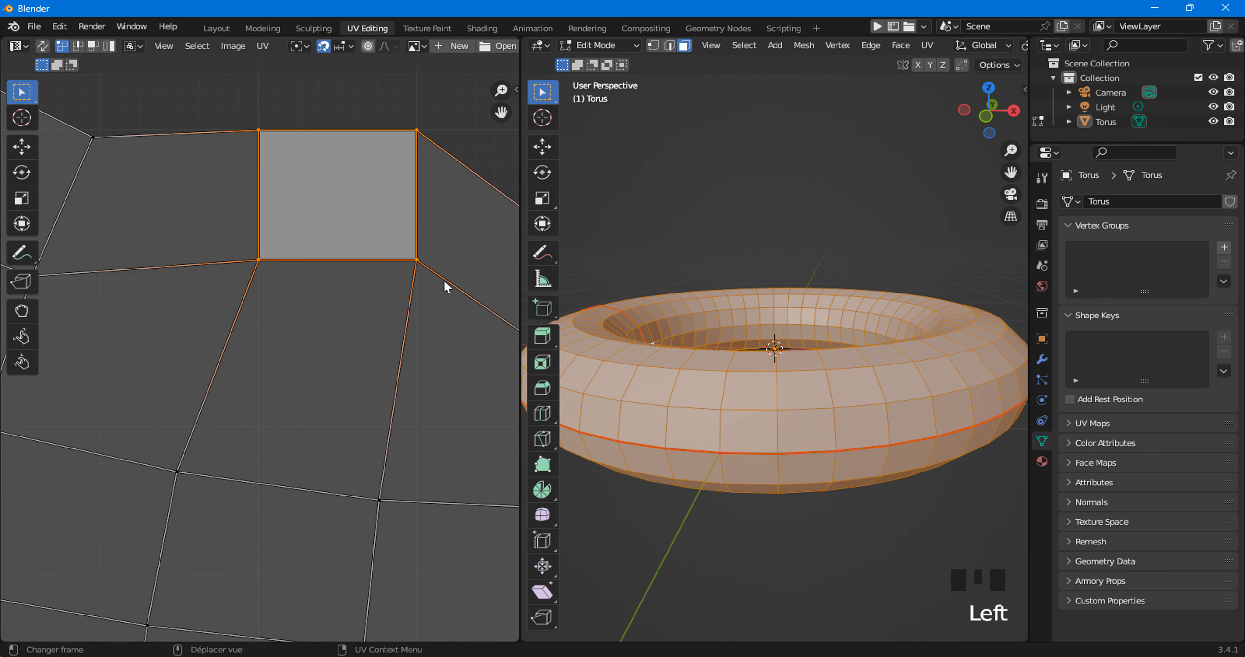
left_click(262, 46)
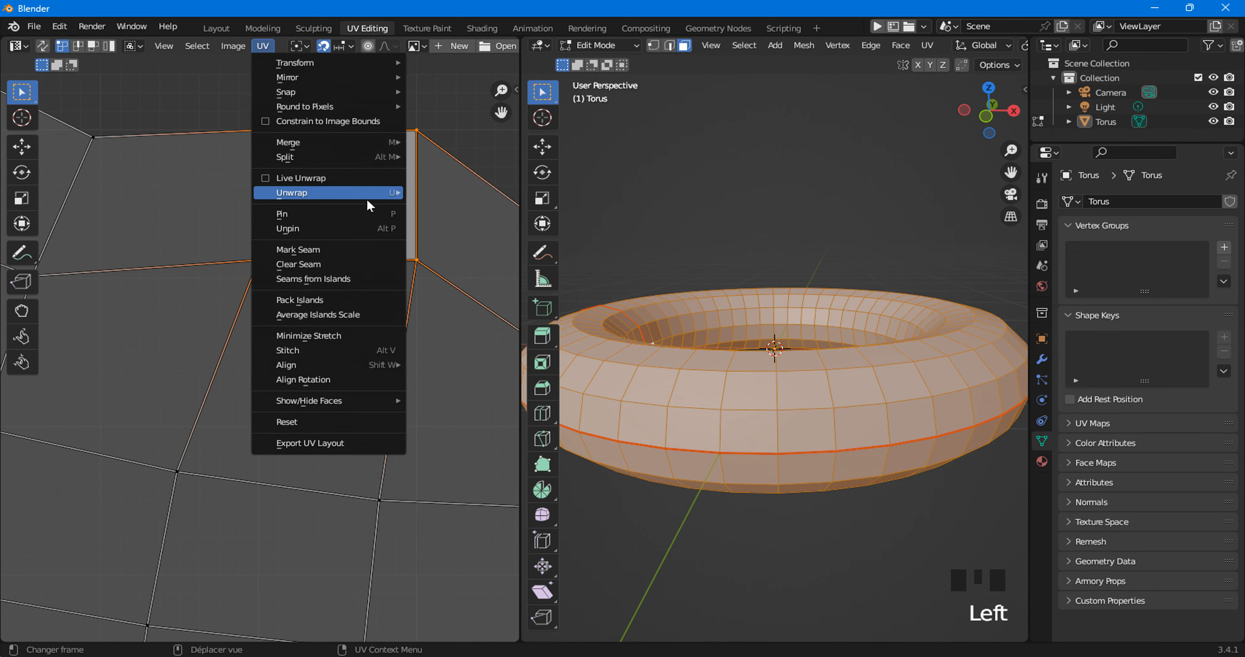
mouse_move(370, 196)
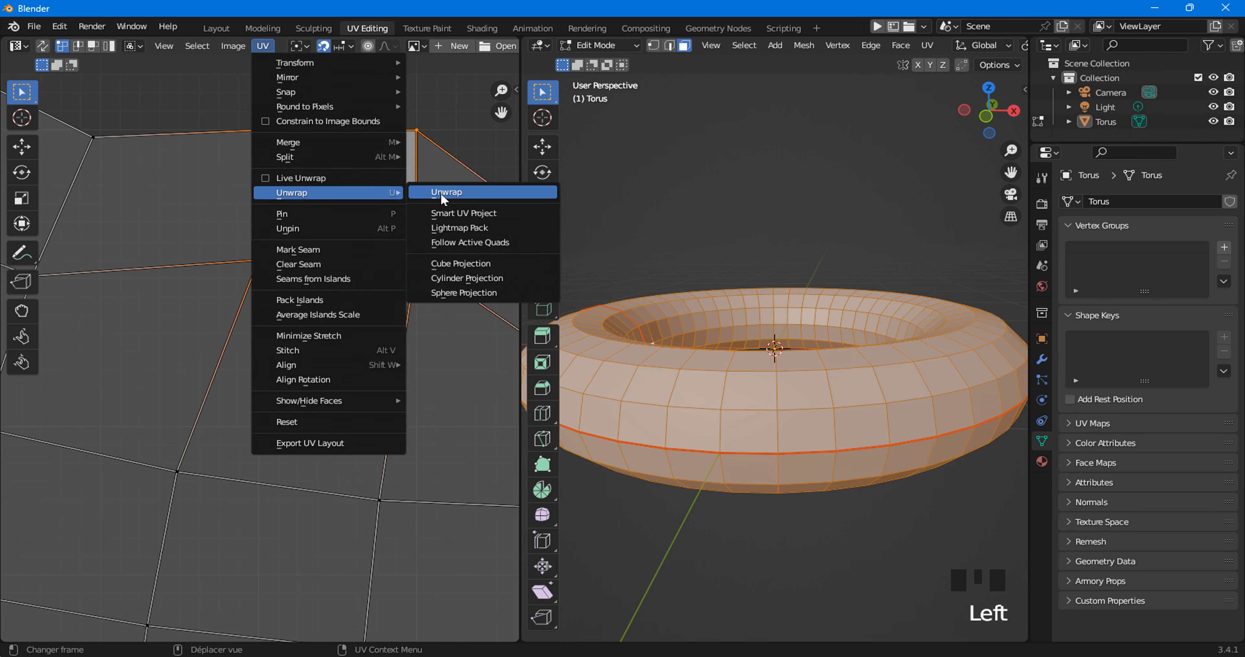
left_click(441, 243)
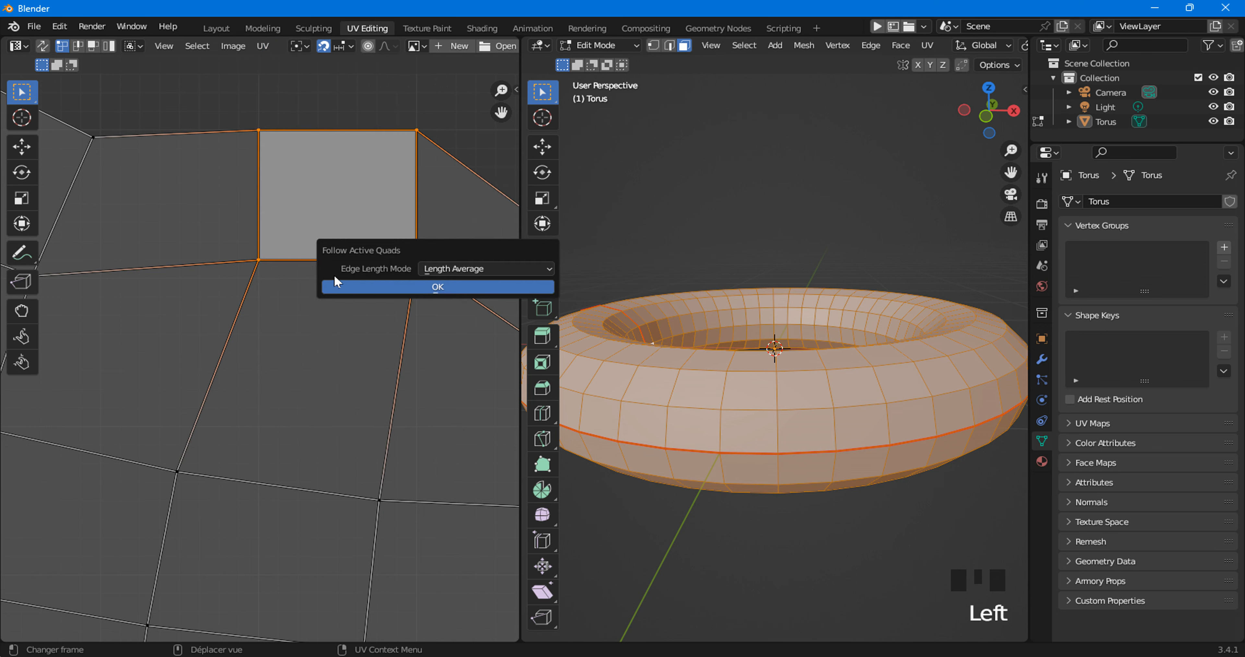
left_click(351, 286)
scroll(256, 319, "down", 5)
middle_click_drag(277, 320, 320, 167)
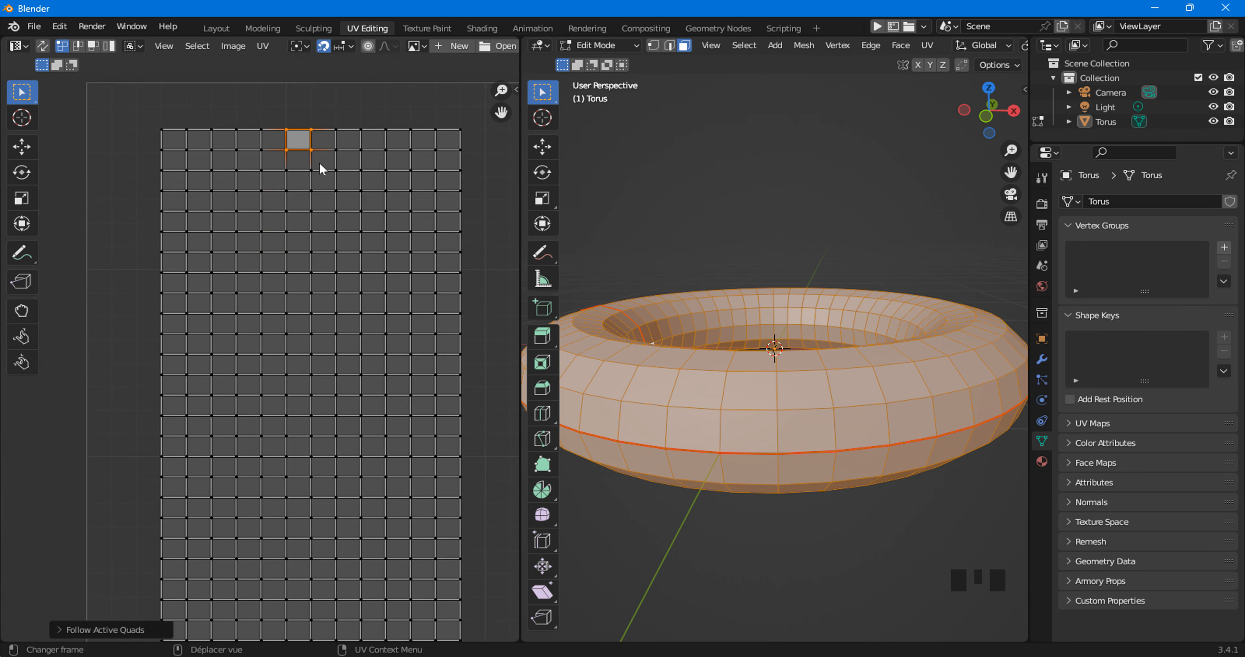
scroll(328, 397, "down", 3)
middle_click_drag(329, 397, 337, 294)
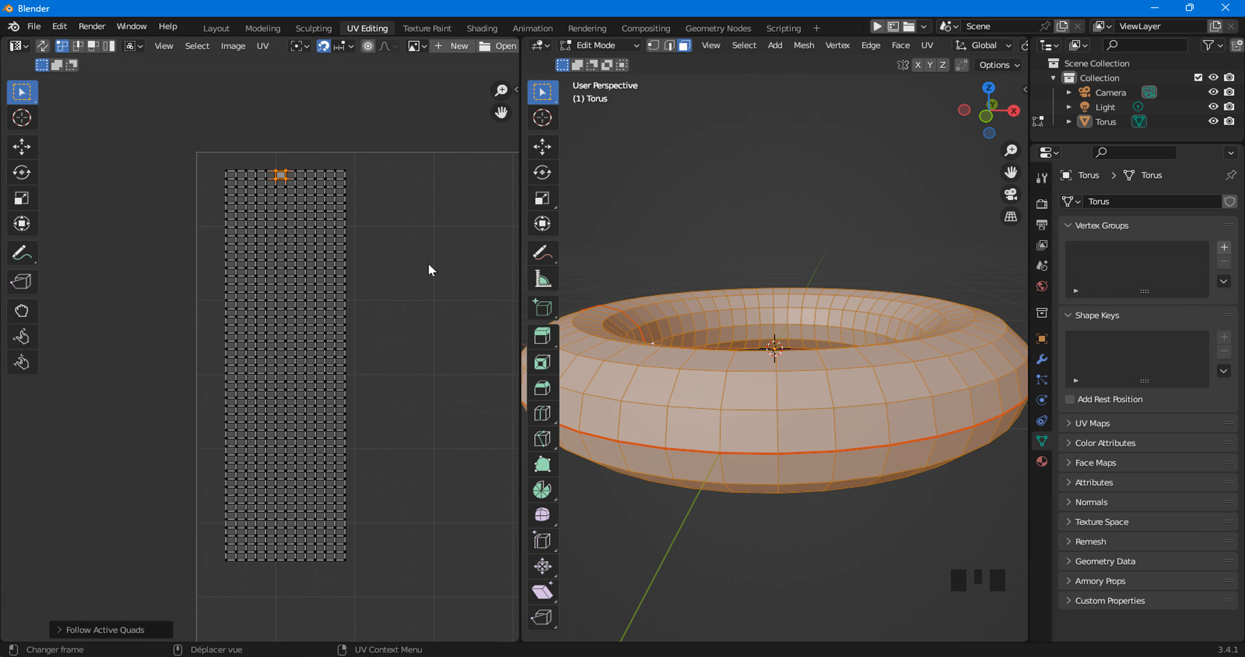
Select the entire straightened UV island and pack it into the UV square with Pack Islands.
left_click_drag(121, 110, 375, 592)
scroll(364, 514, "down", 5)
middle_click_drag(364, 514, 321, 473)
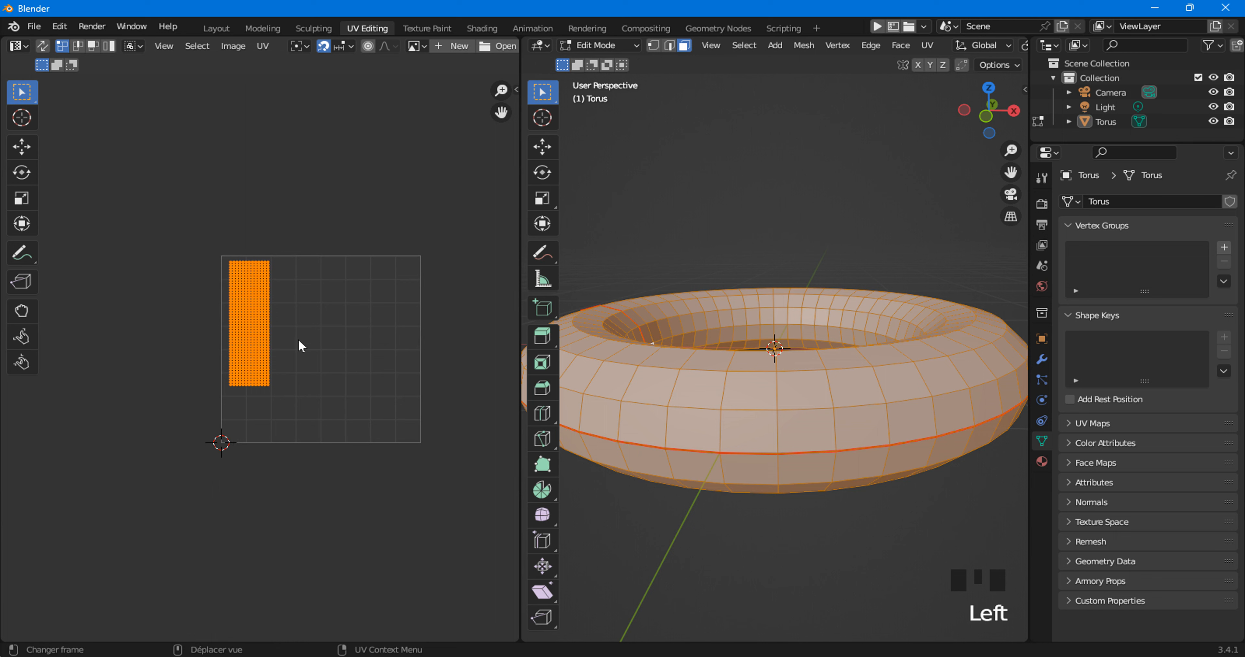
left_click(262, 46)
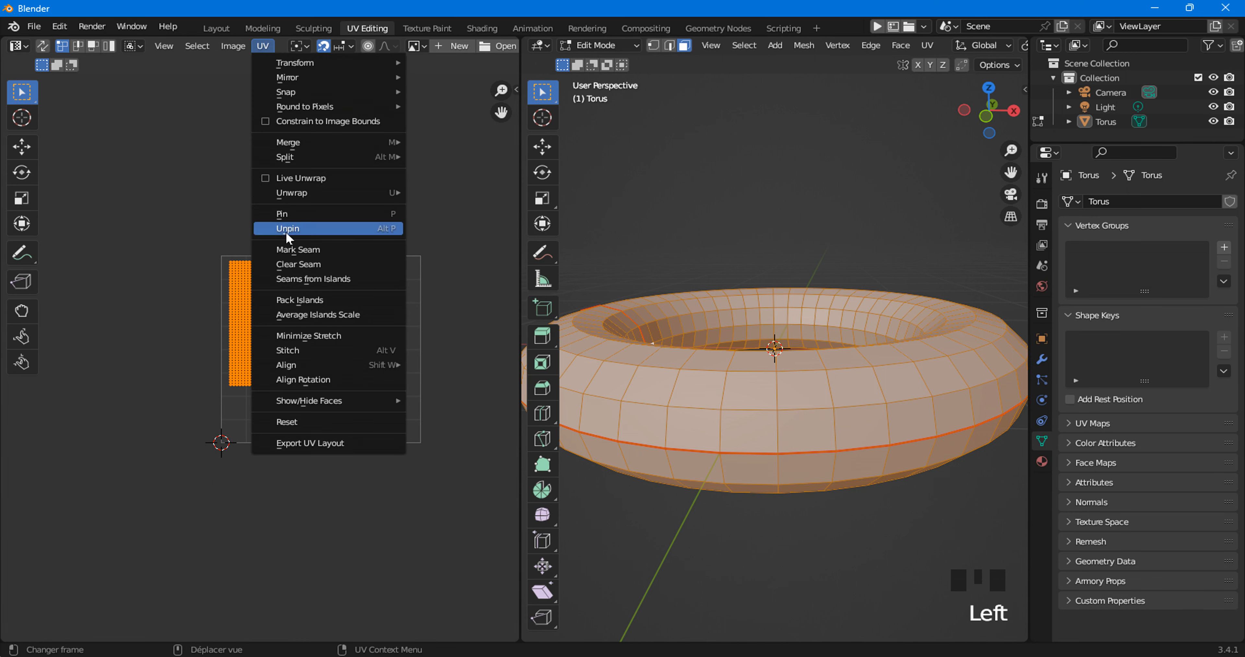
left_click(273, 301)
scroll(272, 337, "up", 3)
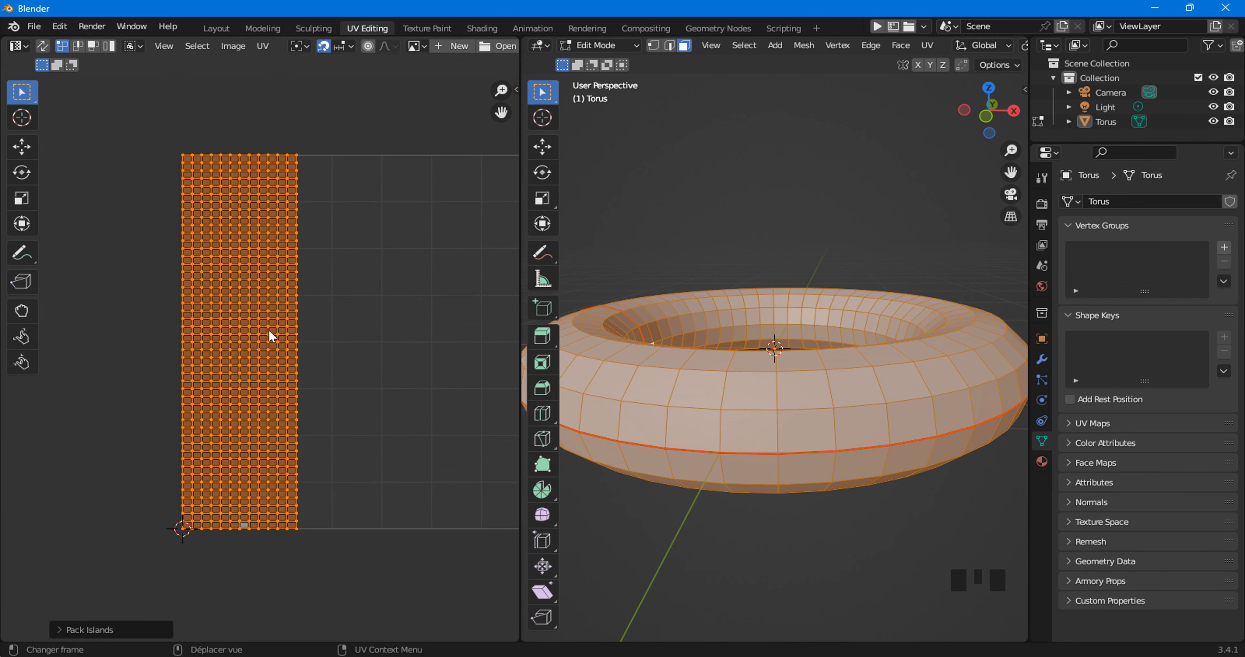
Apply Average Islands Scale to the packed island and clear the full selection.
left_click(263, 46)
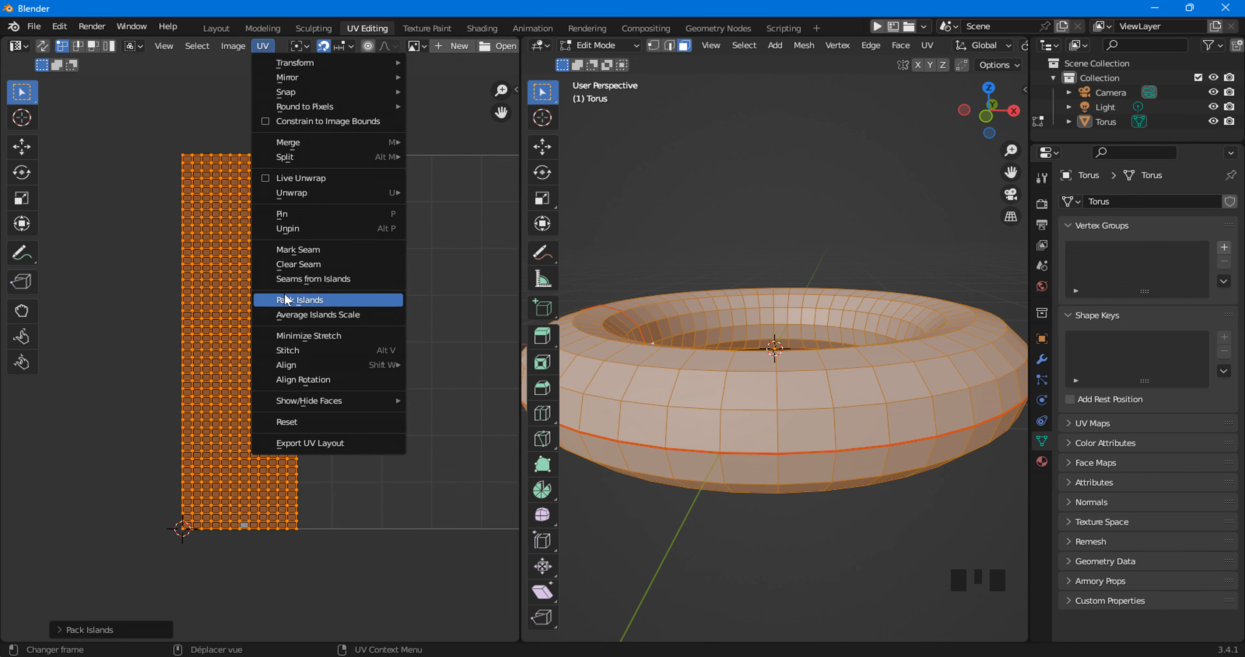
left_click(288, 316)
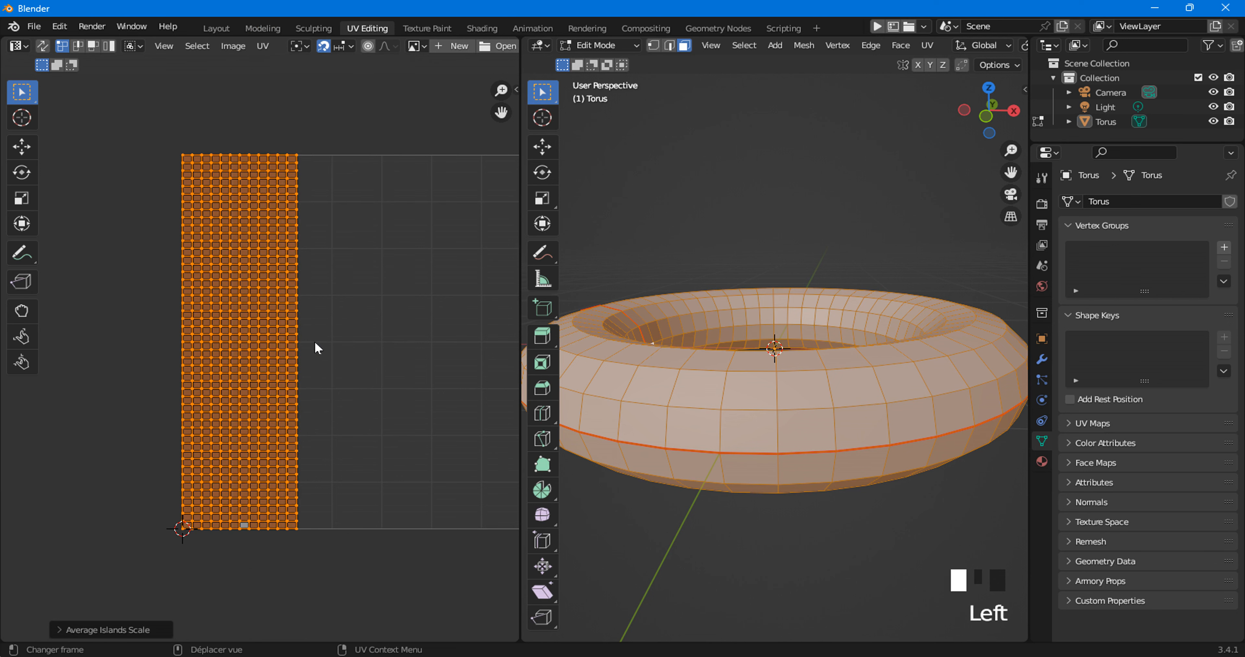
left_click(345, 257)
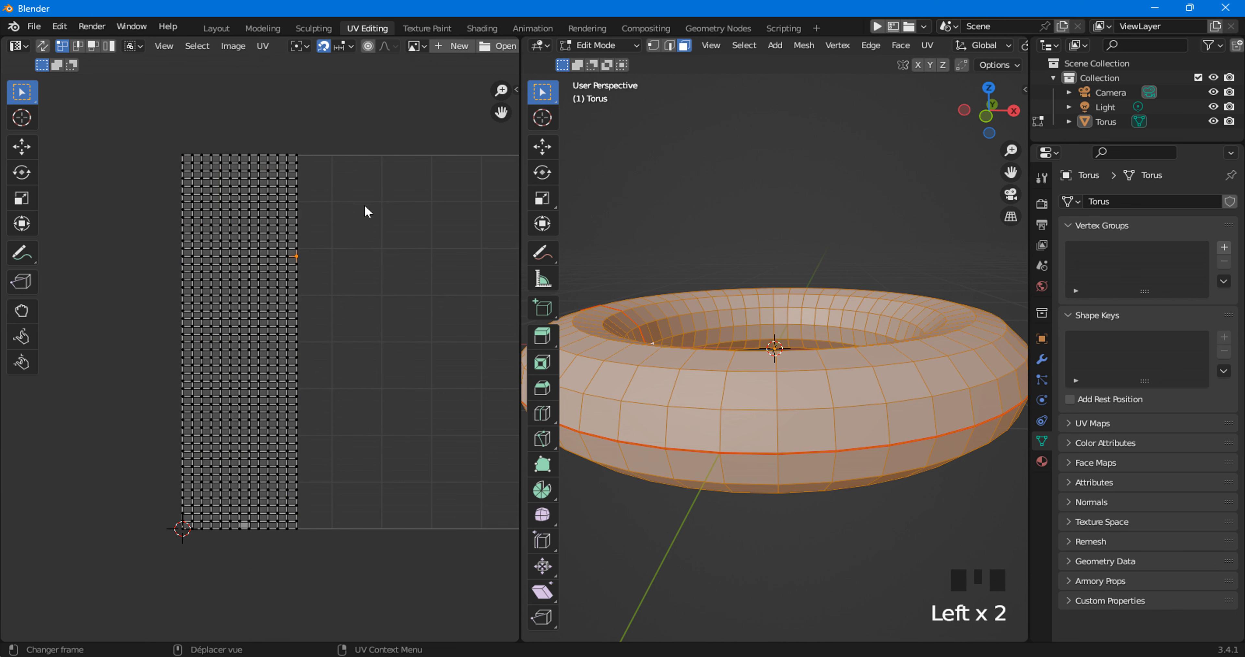
Select the whole UV island again and move it along the X axis to the middle of the UV square.
left_click_drag(129, 112, 364, 572)
middle_click_drag(396, 502, 314, 477)
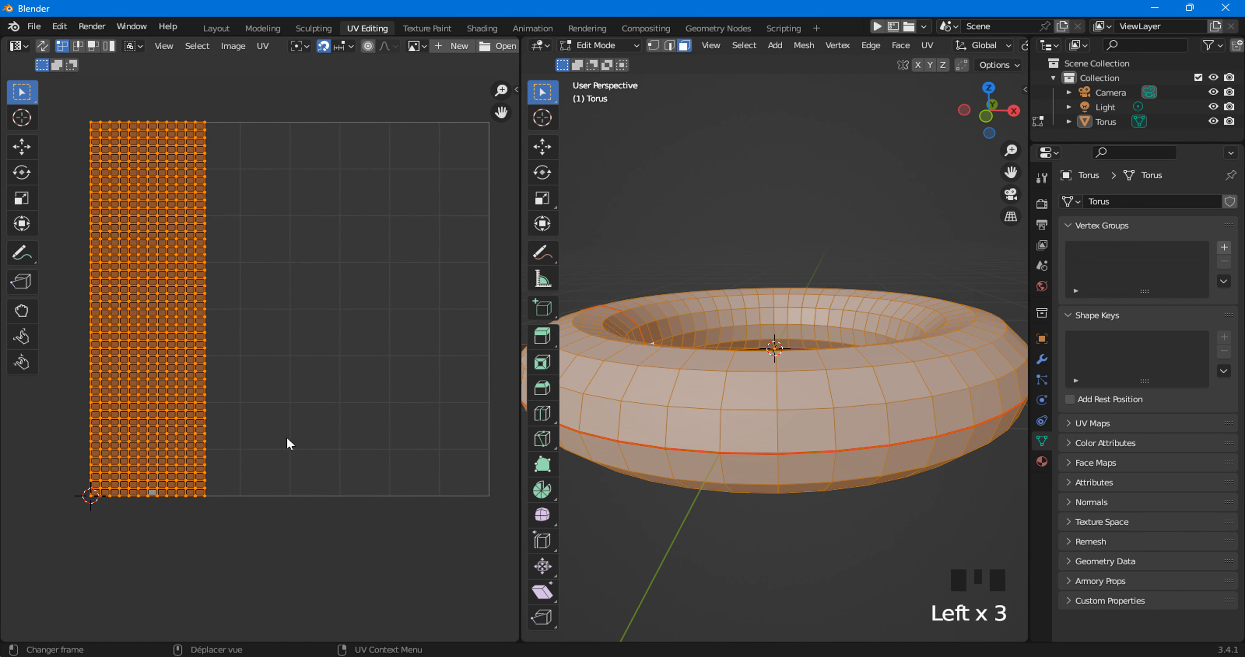
key("g")
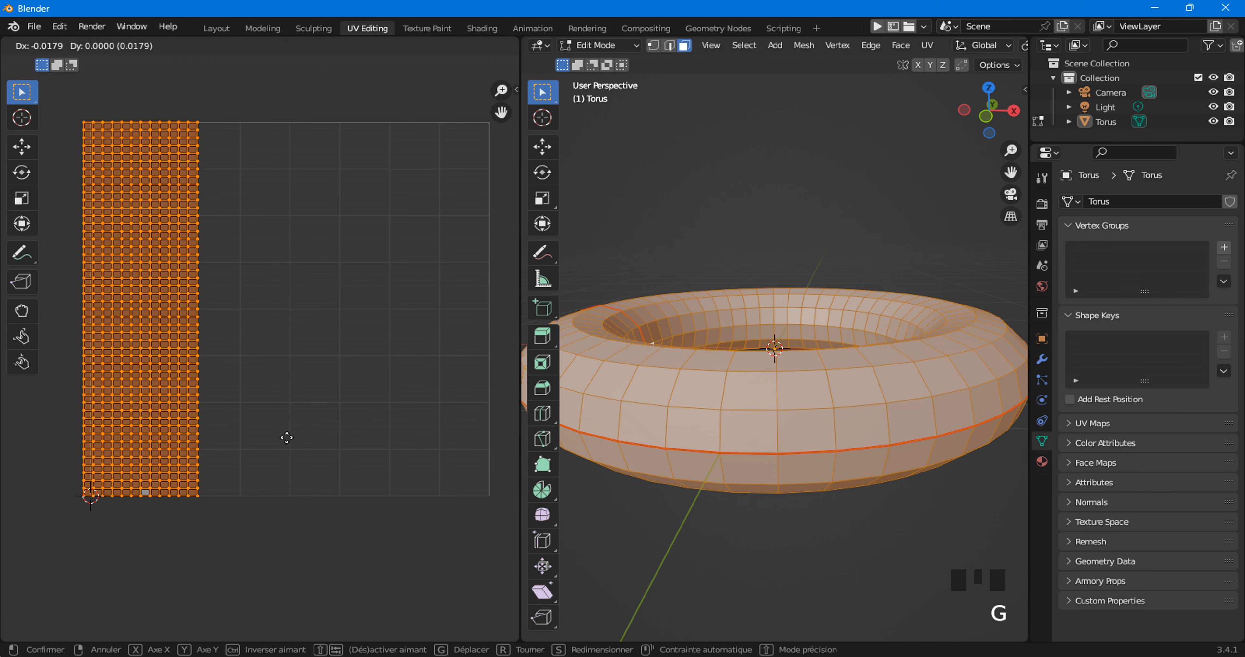
key("x")
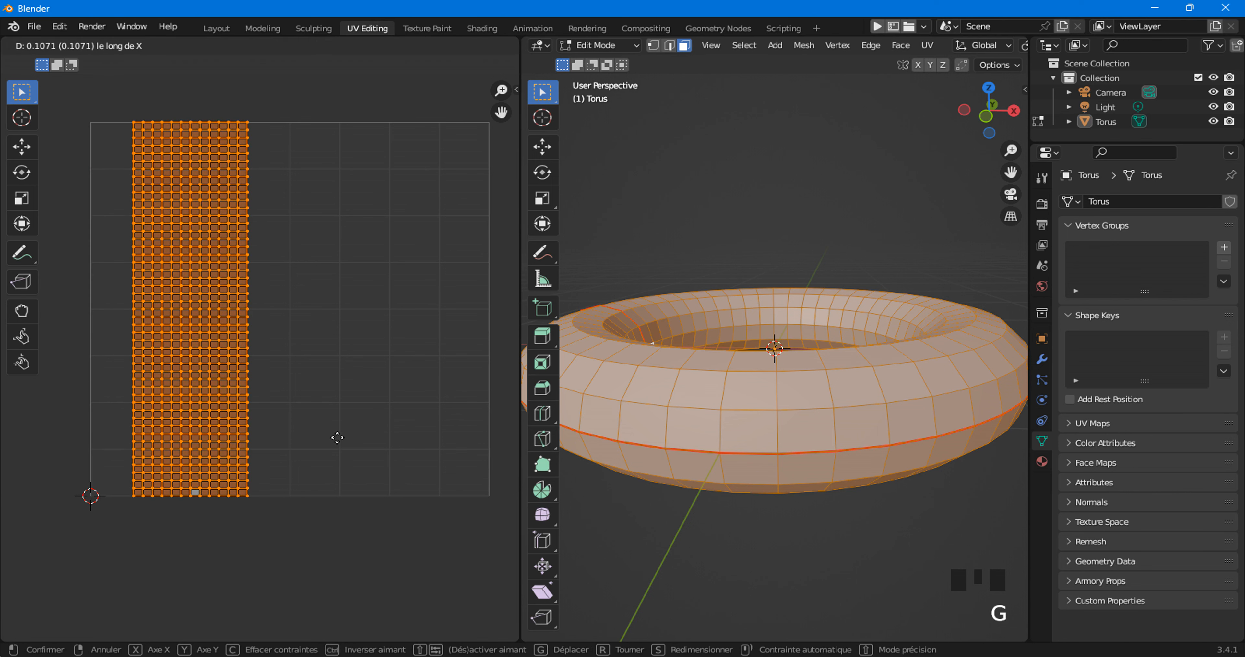
left_click(432, 439)
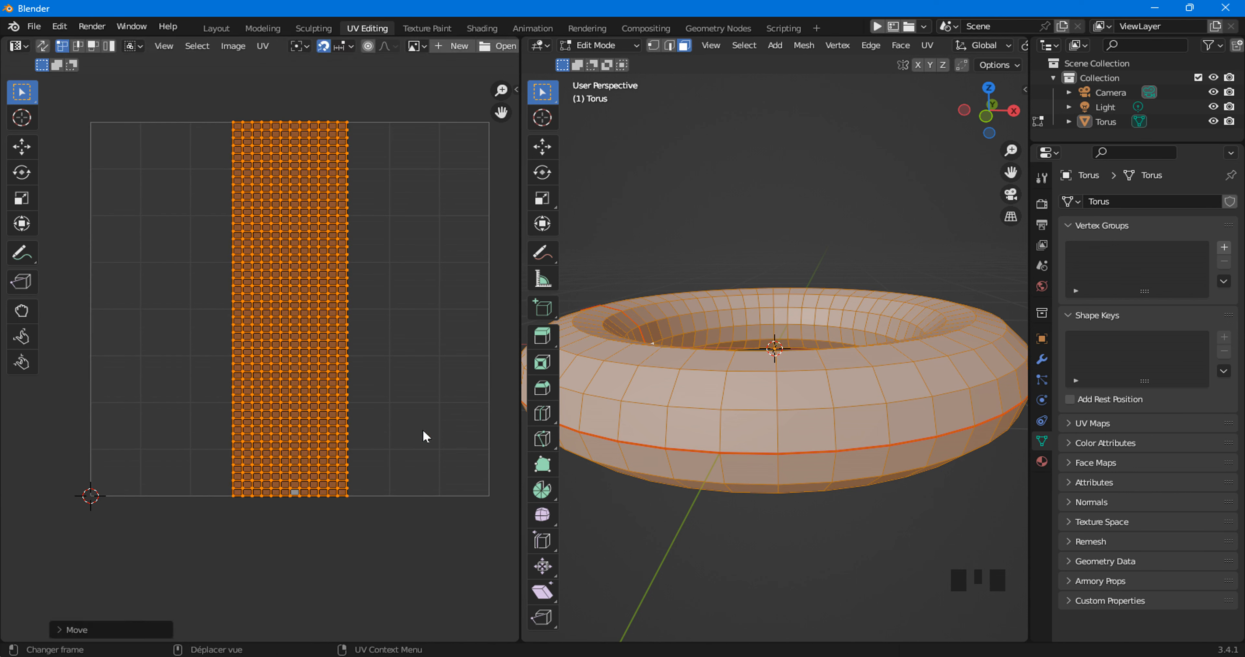
Scale the island along the X axis until it fills the UV square's full width, and deselect it.
key("s")
key("x")
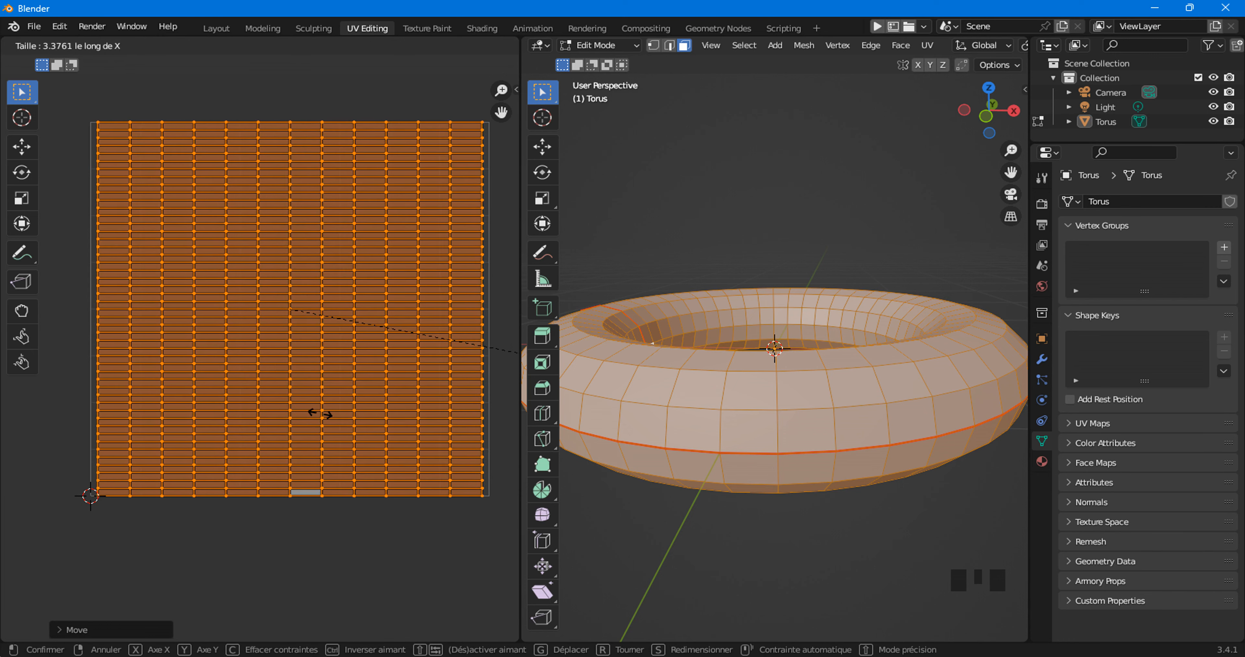
left_click(339, 415)
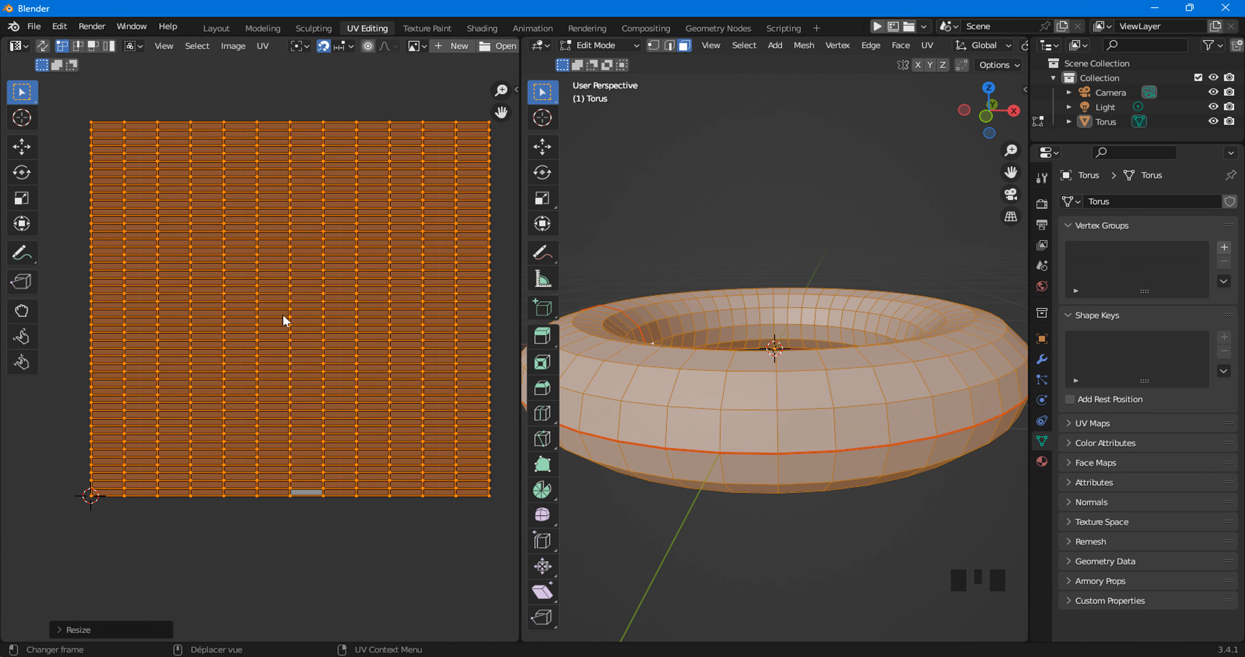
left_click(372, 555)
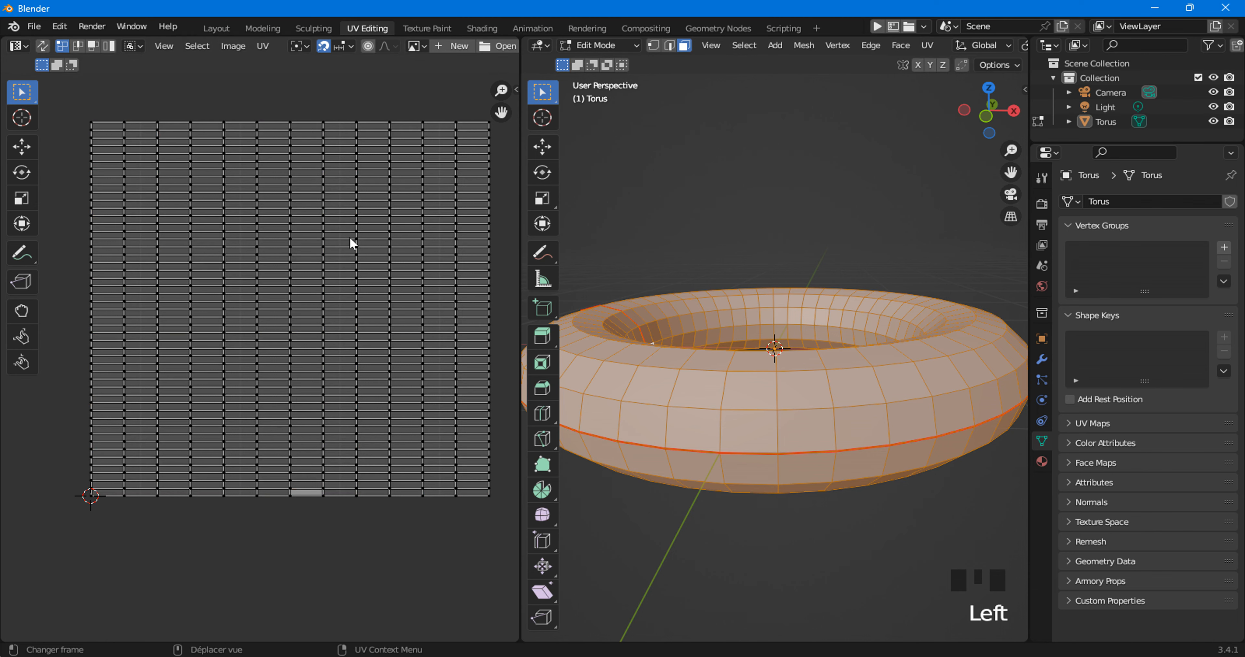
Go to the Layout workspace and delete the torus from the scene.
left_click(216, 28)
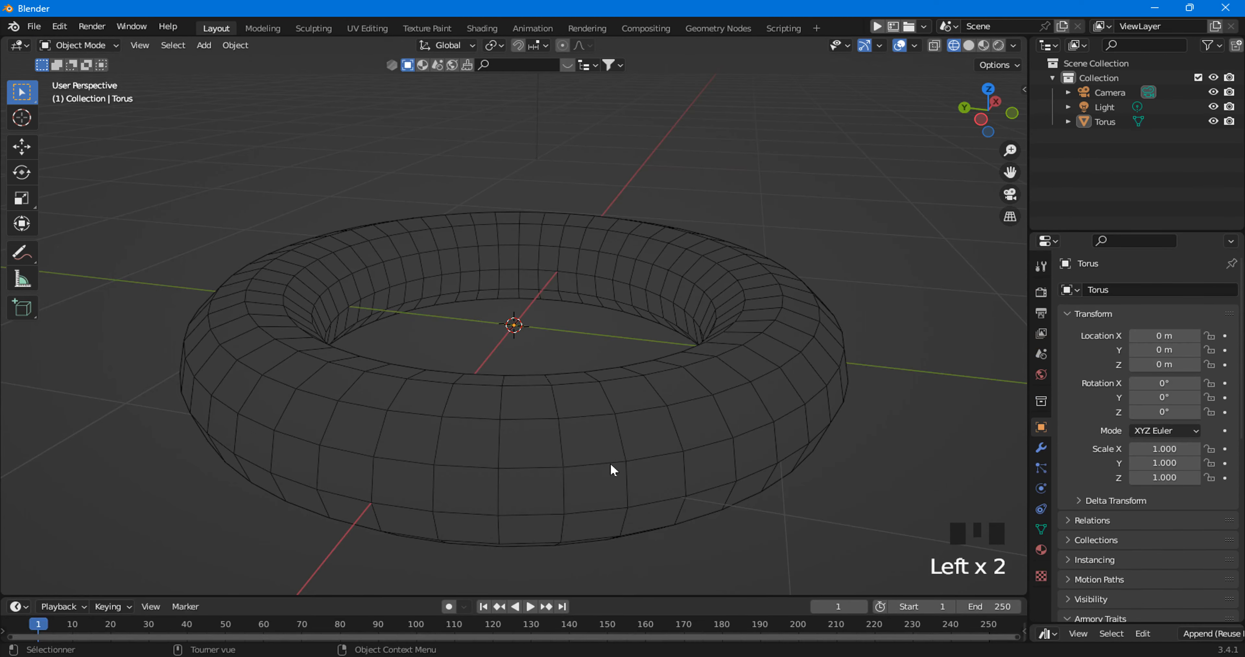
left_click(582, 478)
right_click(401, 233)
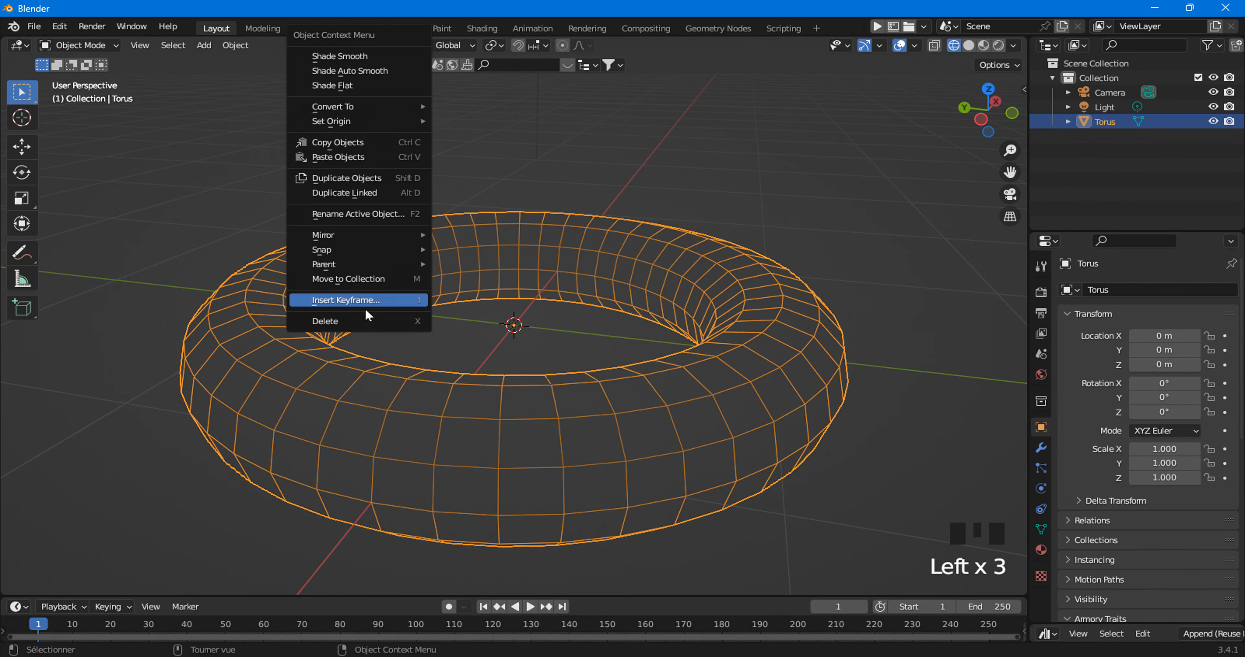
left_click(362, 320)
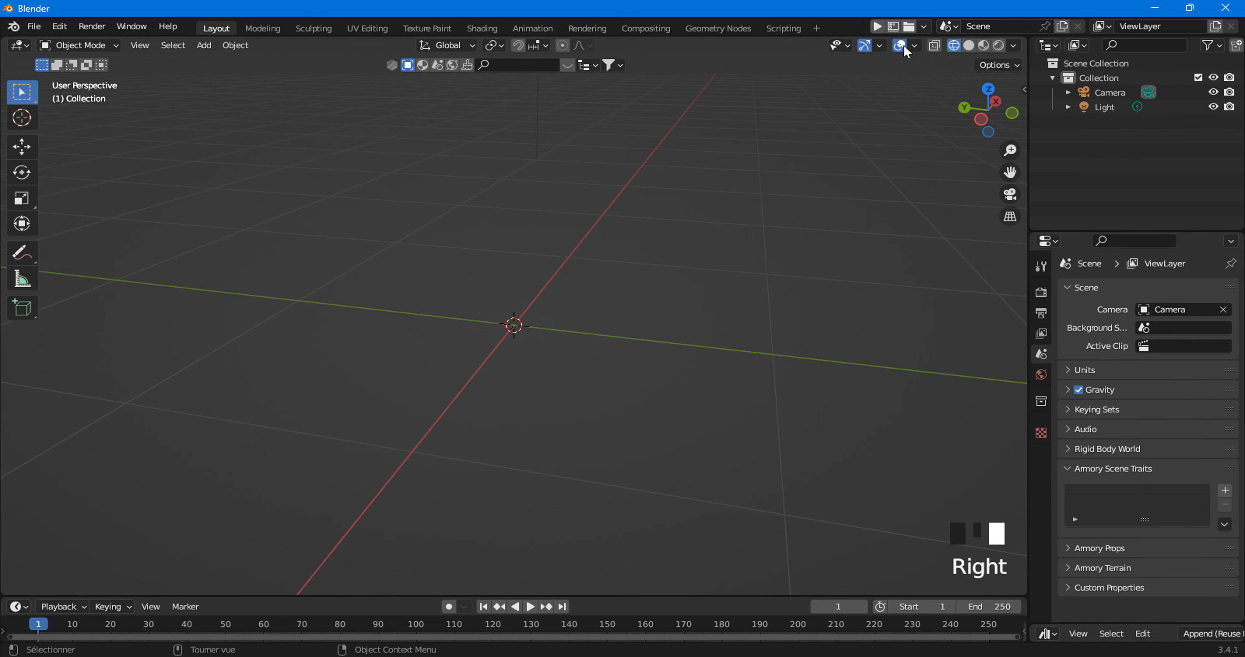
Change the viewport to solid shading and add a cone mesh at the scene's origin.
left_click(968, 47)
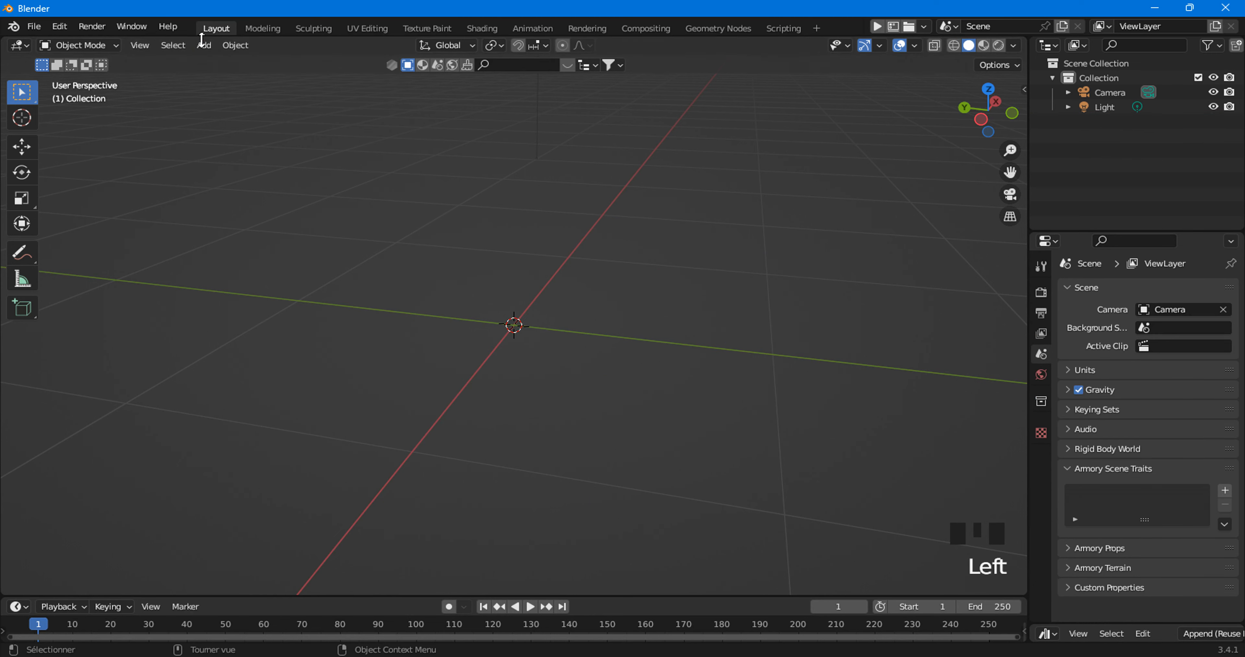
left_click(203, 45)
mouse_move(204, 63)
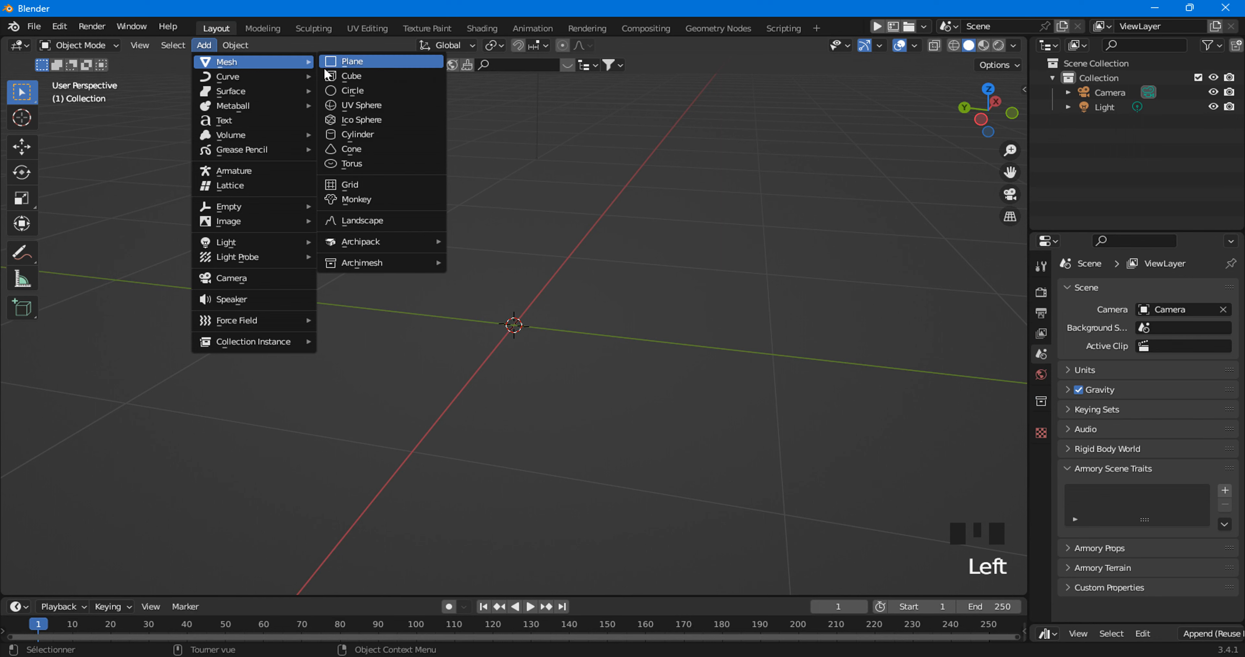
left_click(336, 154)
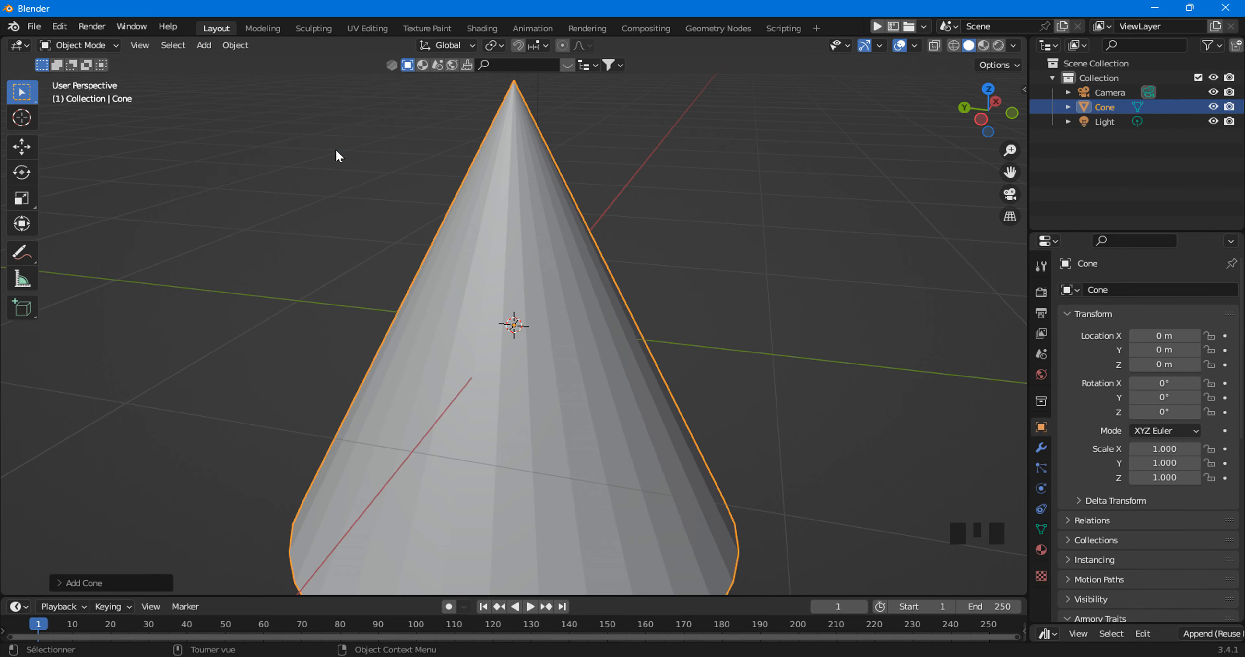
scroll(406, 284, "down", 4)
left_click_drag(1011, 171, 994, 139)
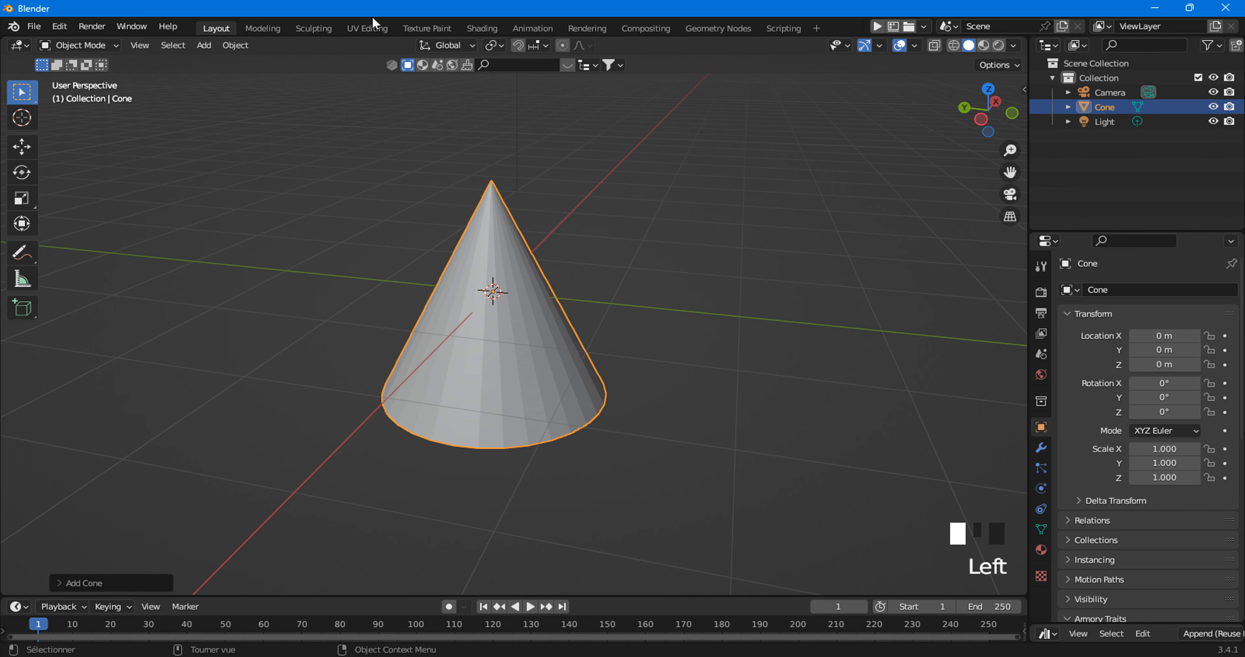
Unwrap the cone in the UV Editing workspace with Smart UV Project, using a 66° angle limit and the Scaled margin method.
left_click(364, 29)
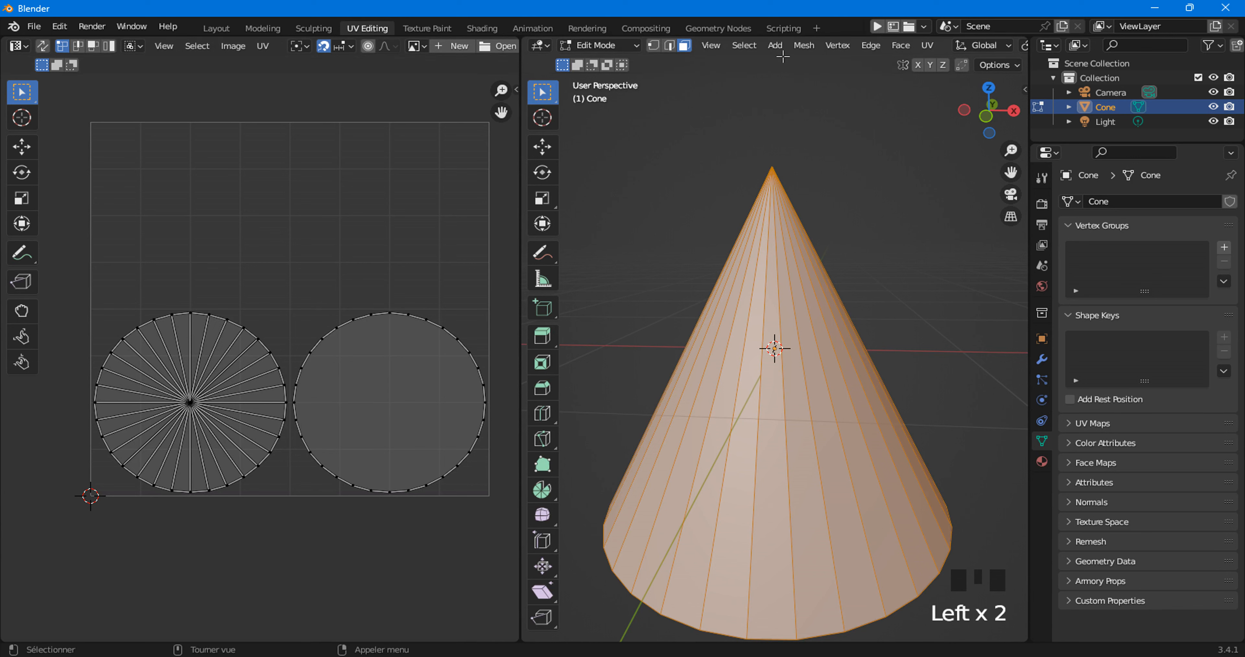
left_click(926, 45)
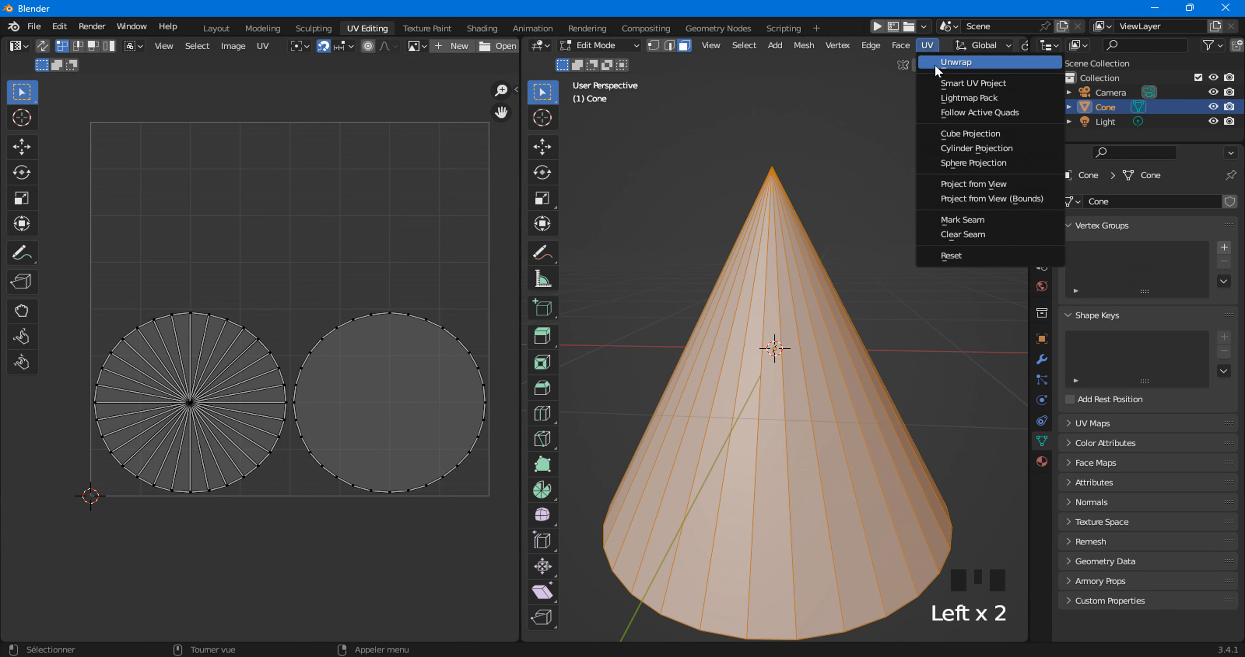
left_click(936, 83)
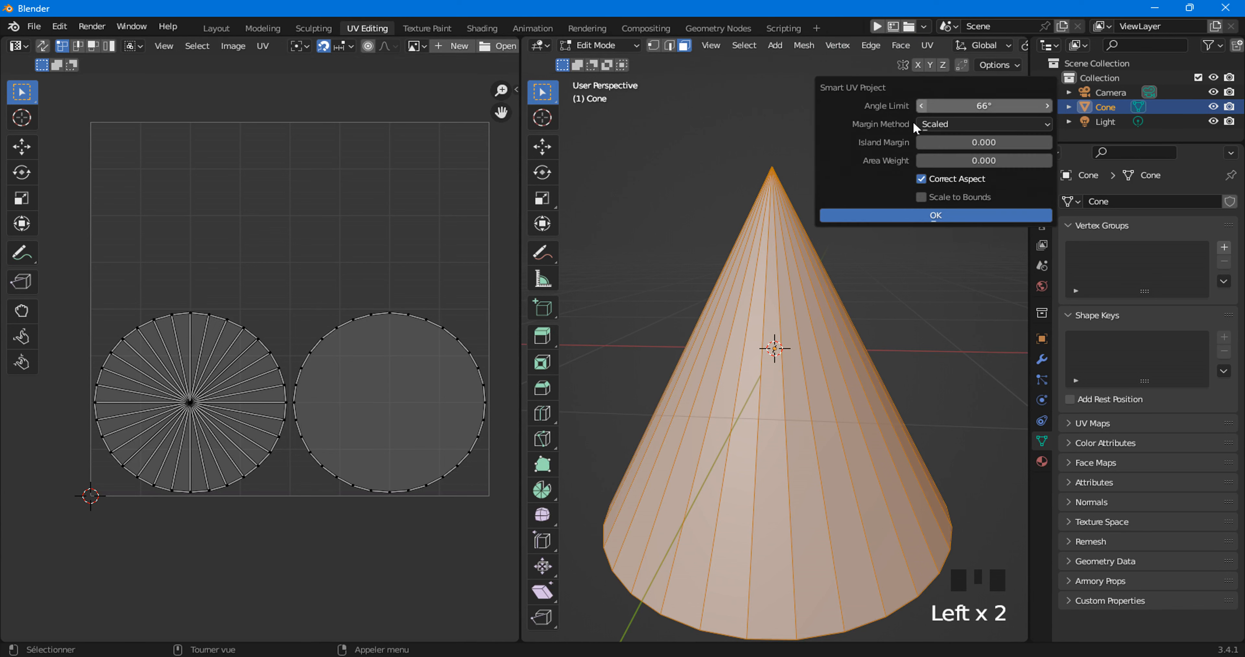
left_click(885, 213)
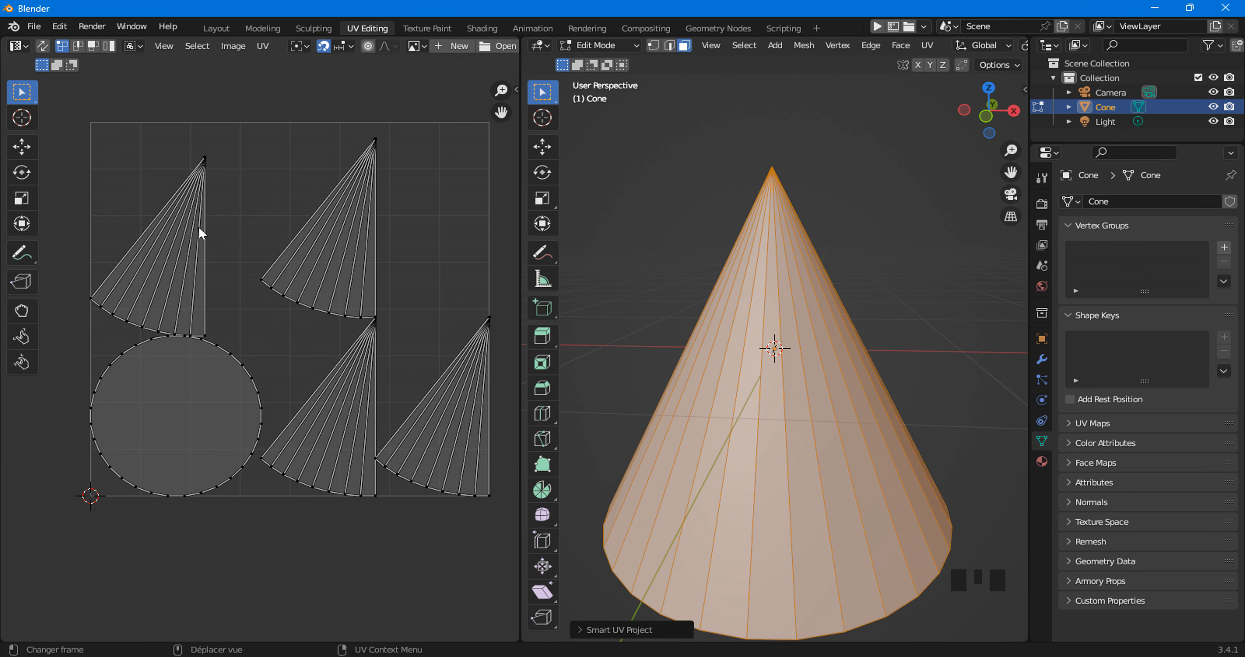
Return to the Layout workspace and put the cone into Edit Mode.
left_click(217, 29)
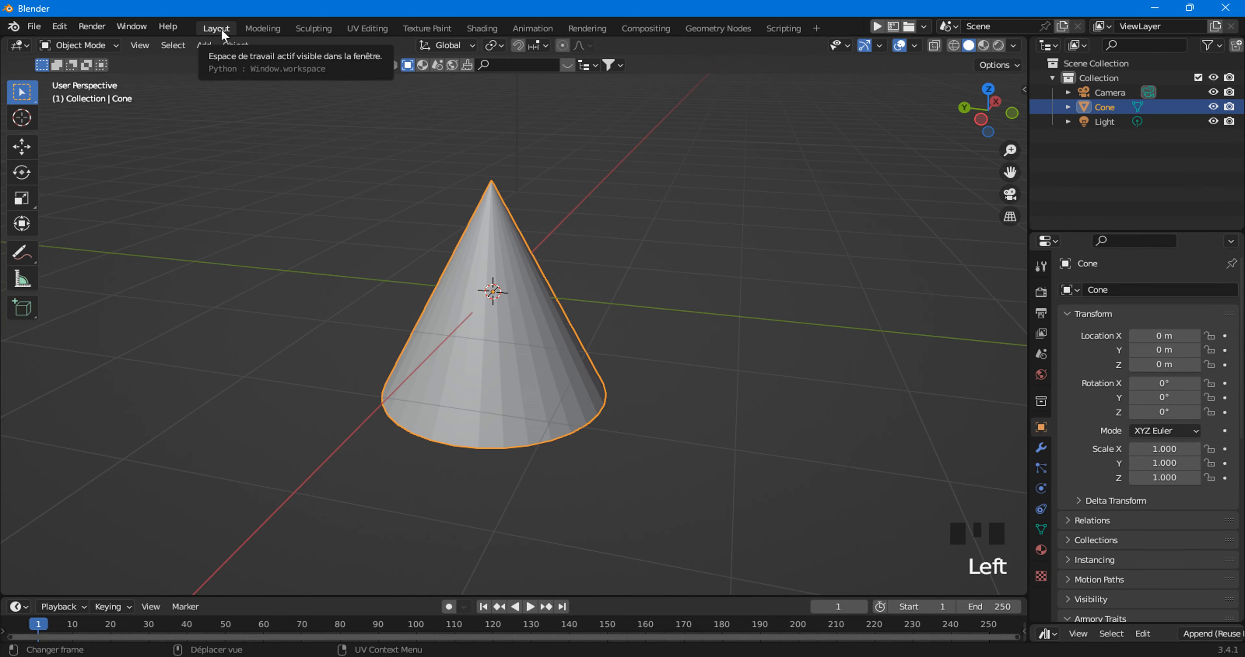
left_click(66, 45)
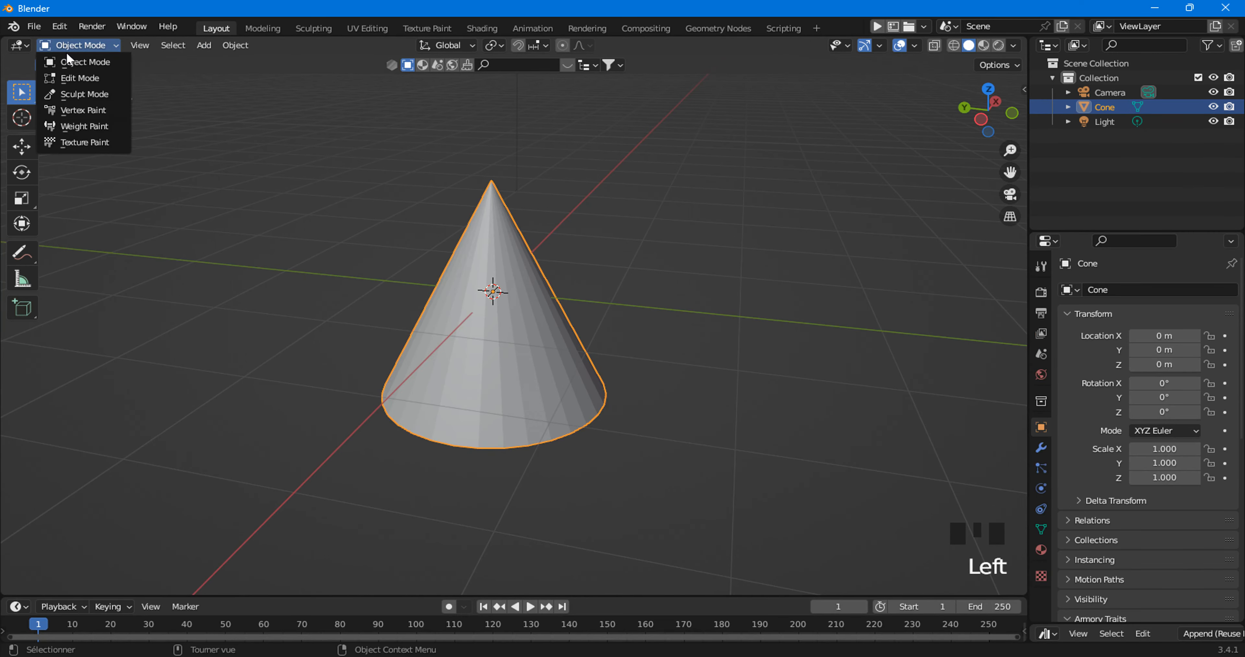
left_click(75, 78)
scroll(330, 387, "up", 5)
scroll(332, 390, "down", 3)
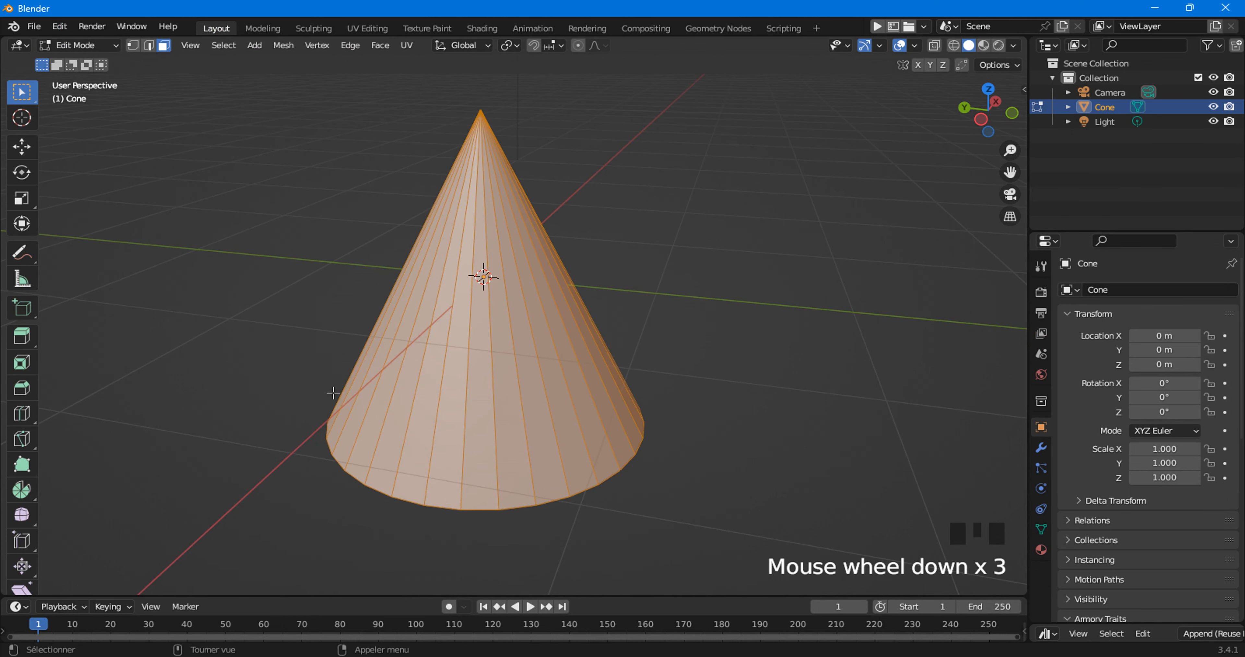
Try to loop-select the ring of side faces around the cone in solid view.
left_click(479, 355)
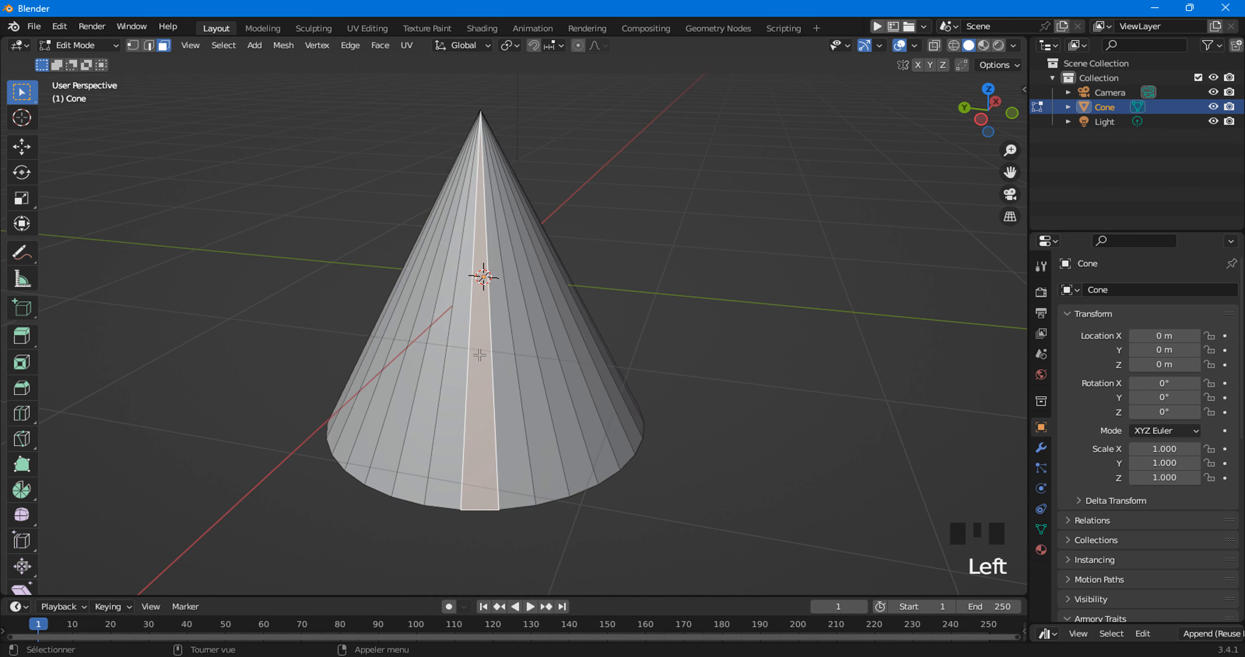
left_click(478, 350, "alt")
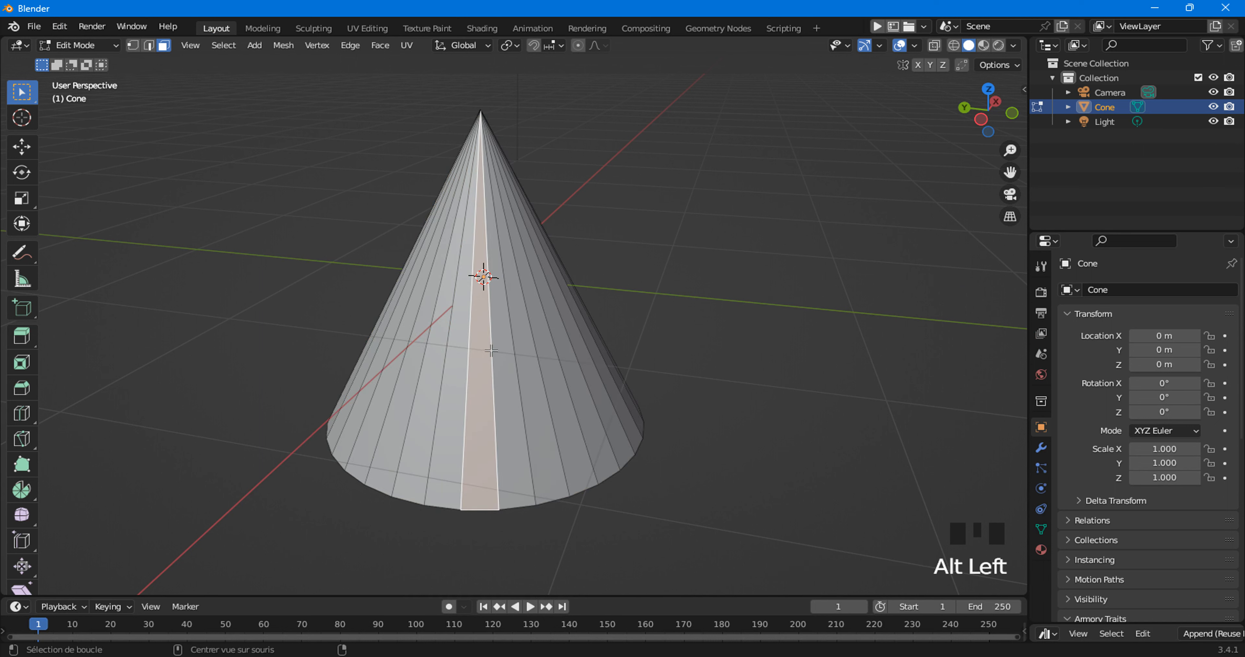
left_click(492, 351, "alt")
left_click(505, 351, "alt")
left_click(468, 350, "alt")
left_click(435, 349, "alt")
left_click(404, 348, "alt")
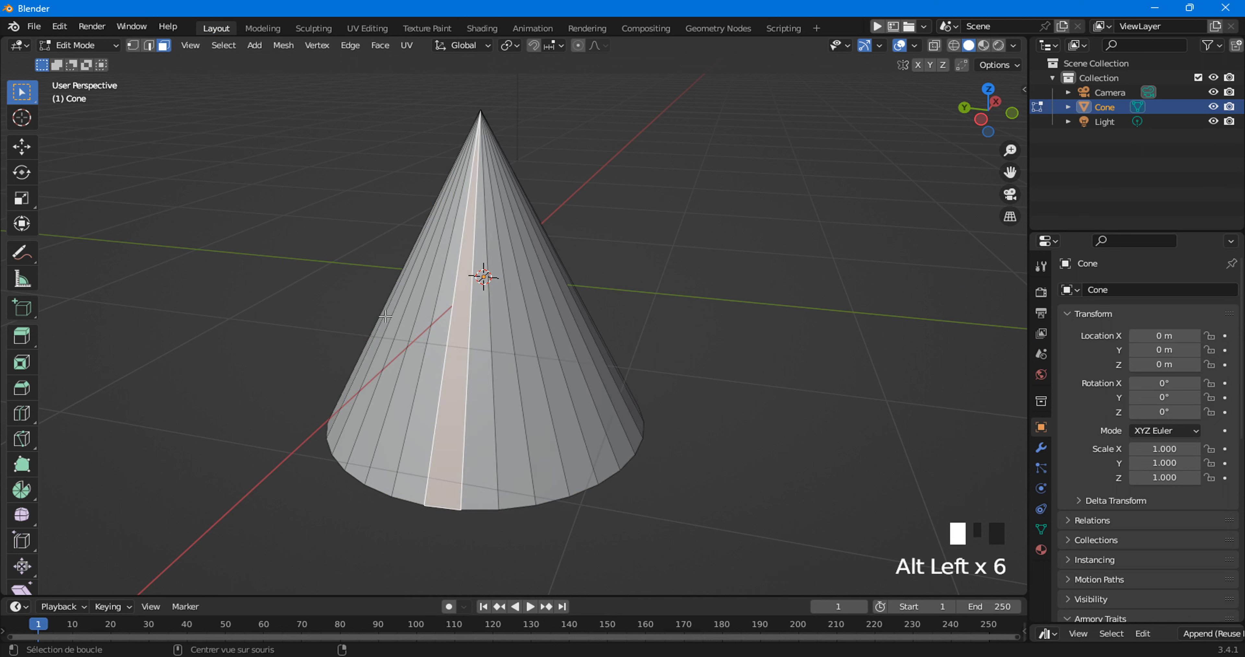
left_click(382, 349, "alt")
left_click(358, 349, "alt")
left_click(442, 313, "alt")
left_click(521, 319, "alt")
left_click(551, 315, "alt")
left_click(580, 310, "alt")
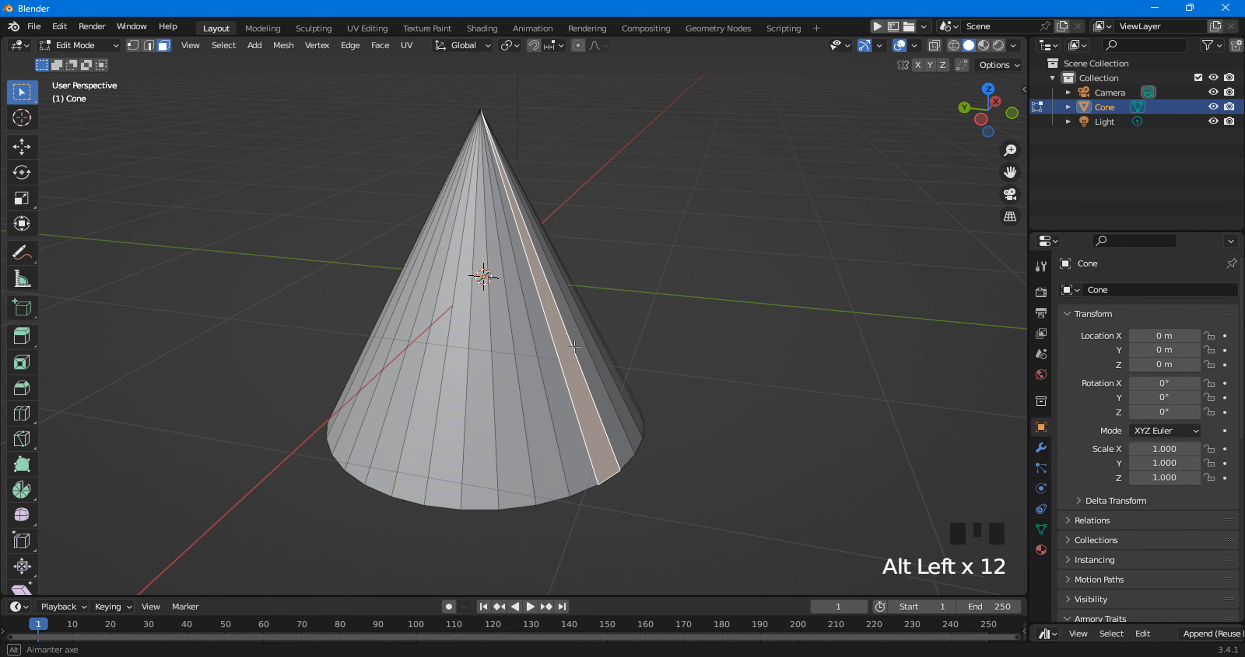
middle_click_drag(590, 309, 501, 341)
left_click(617, 302, "alt")
left_click(617, 302, "alt")
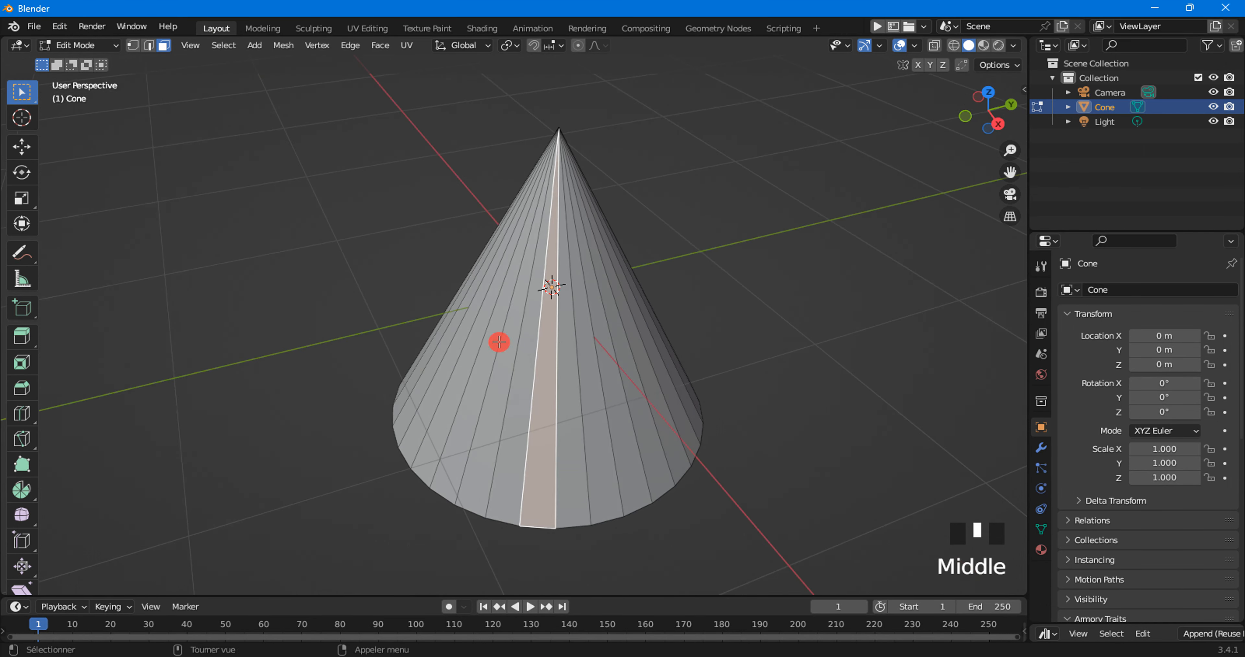
left_click(621, 346, "alt")
middle_click_drag(621, 346, 435, 345)
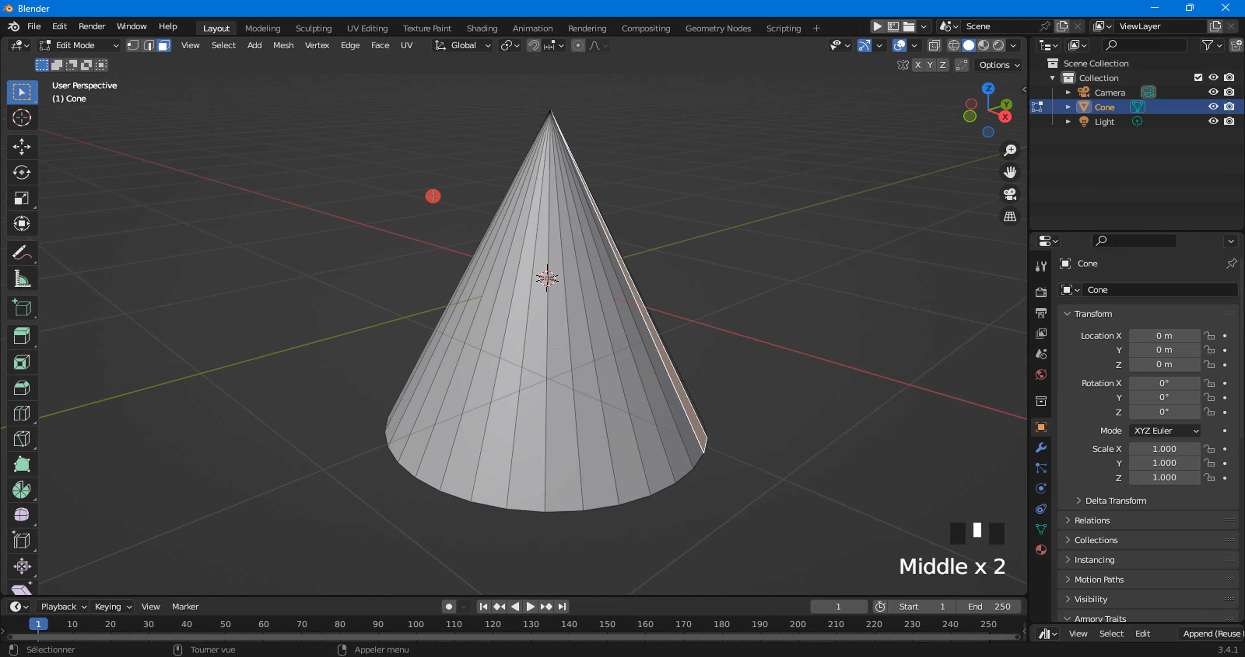
left_click(627, 296)
middle_click_drag(627, 296, 488, 330)
Box-select the cone's side faces, and replace that selection with only the circular base face.
left_click_drag(498, 321, 596, 425)
middle_click_drag(548, 411, 542, 365)
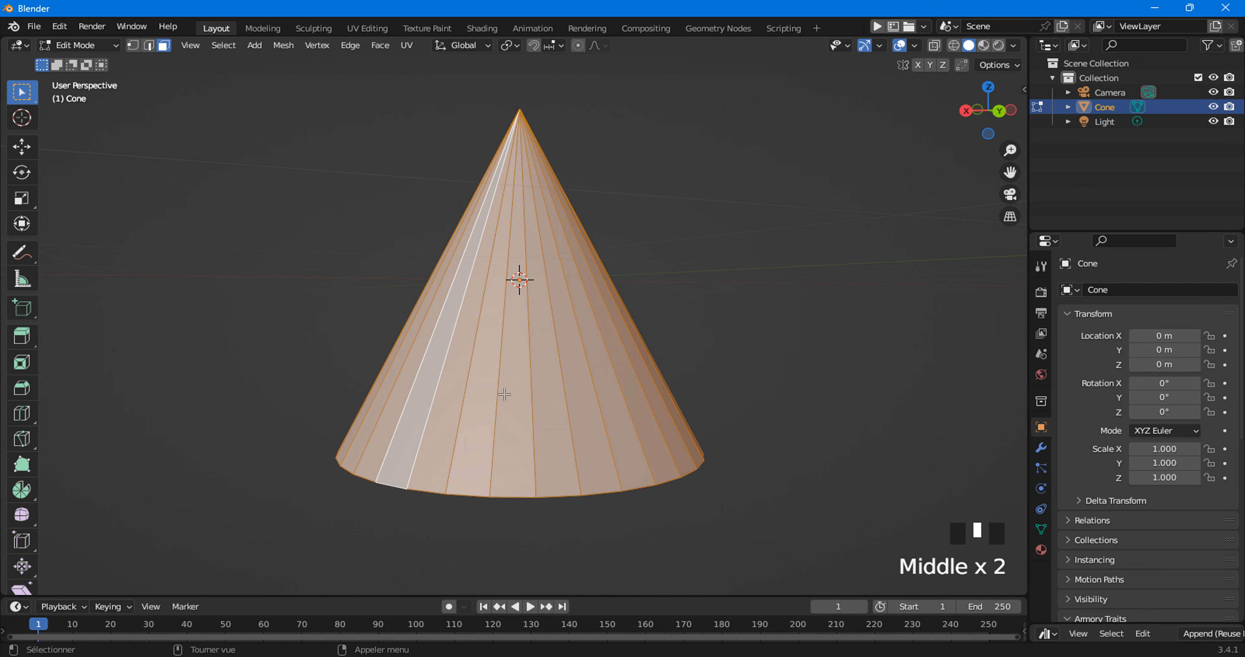
middle_click_drag(508, 432, 538, 316)
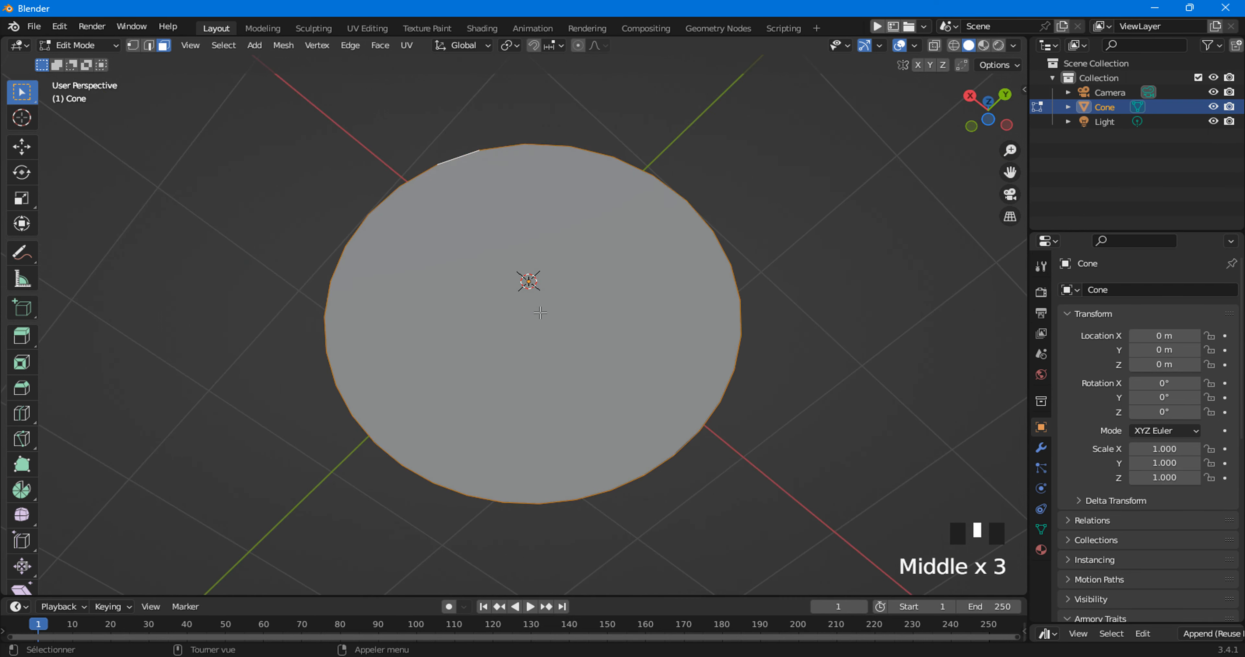
left_click(536, 322)
middle_click_drag(487, 278, 523, 422)
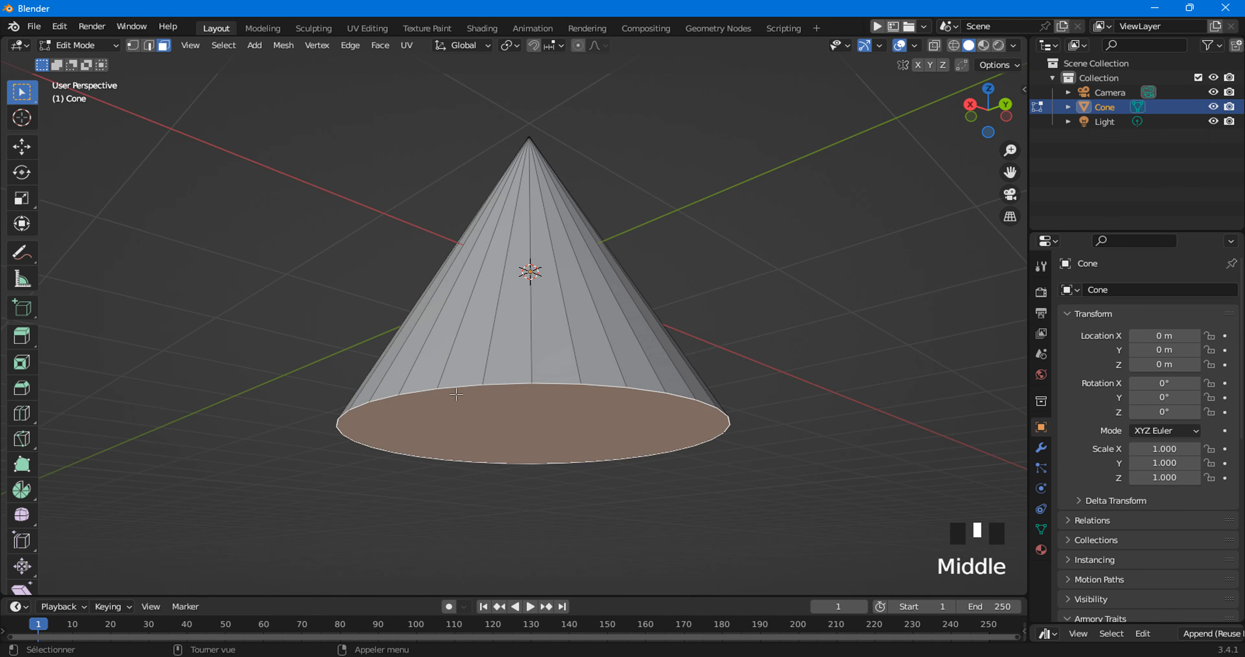
Box-select the cone's side faces from above and check the underside for the unselected base.
middle_click_drag(539, 328, 473, 311)
left_click_drag(524, 311, 579, 415)
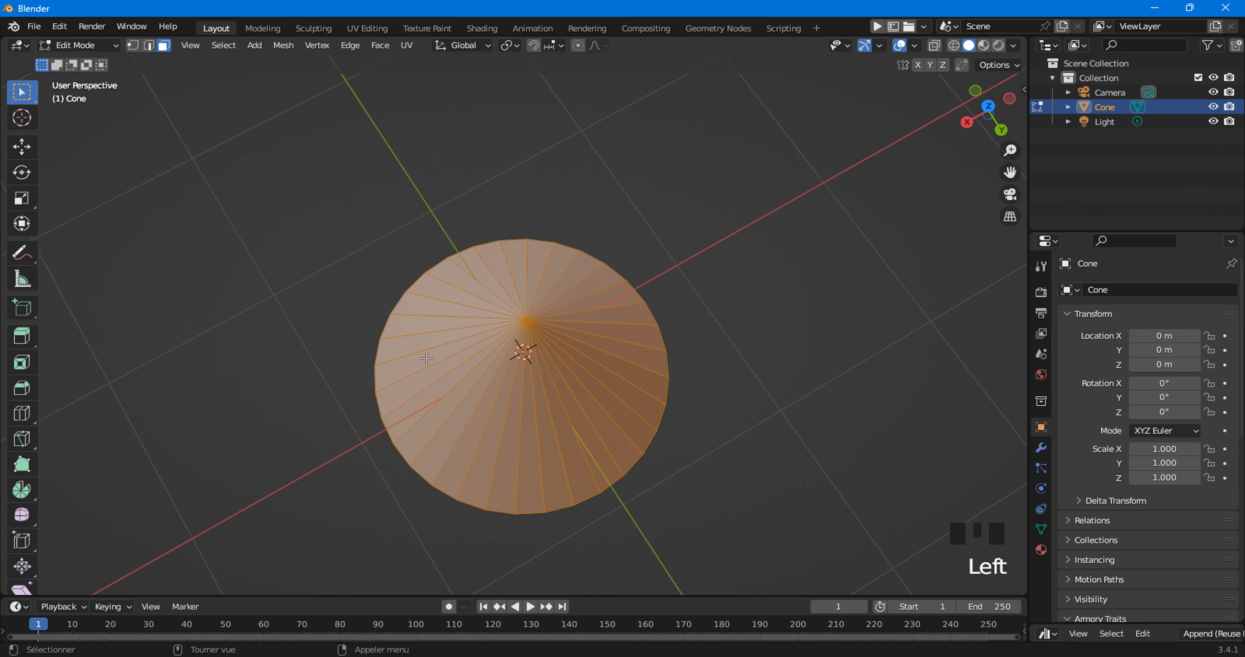
scroll(530, 312, "up", 2)
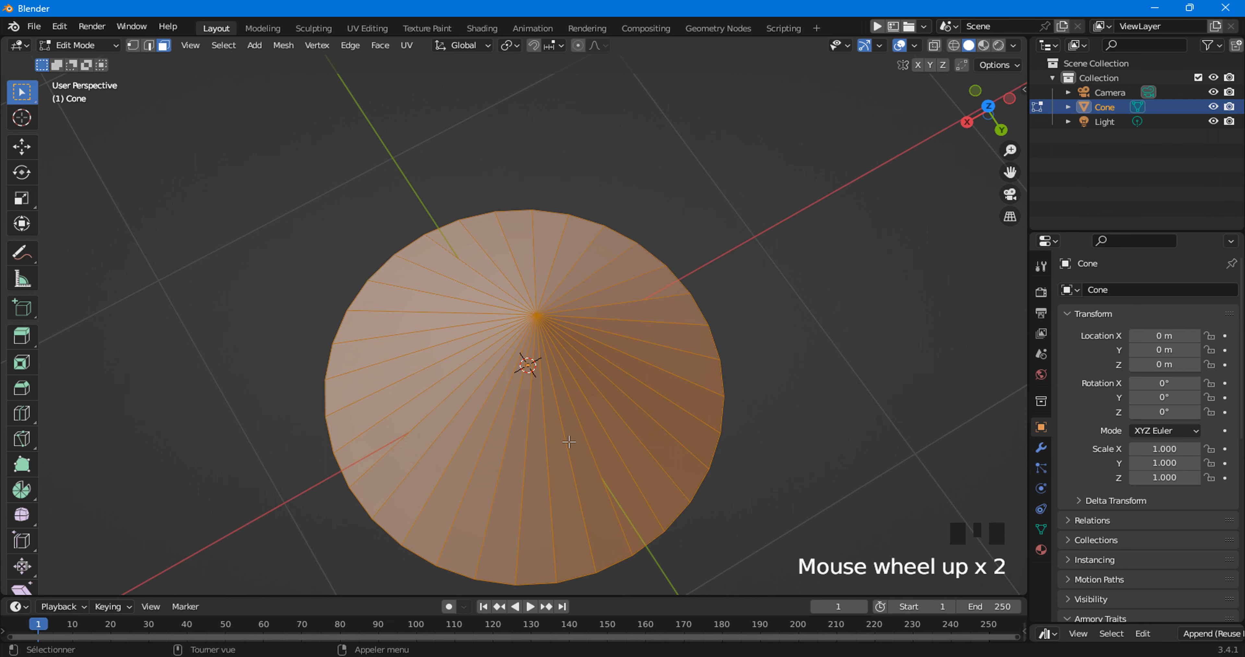
middle_click_drag(571, 493, 614, 370)
scroll(618, 364, "down", 1)
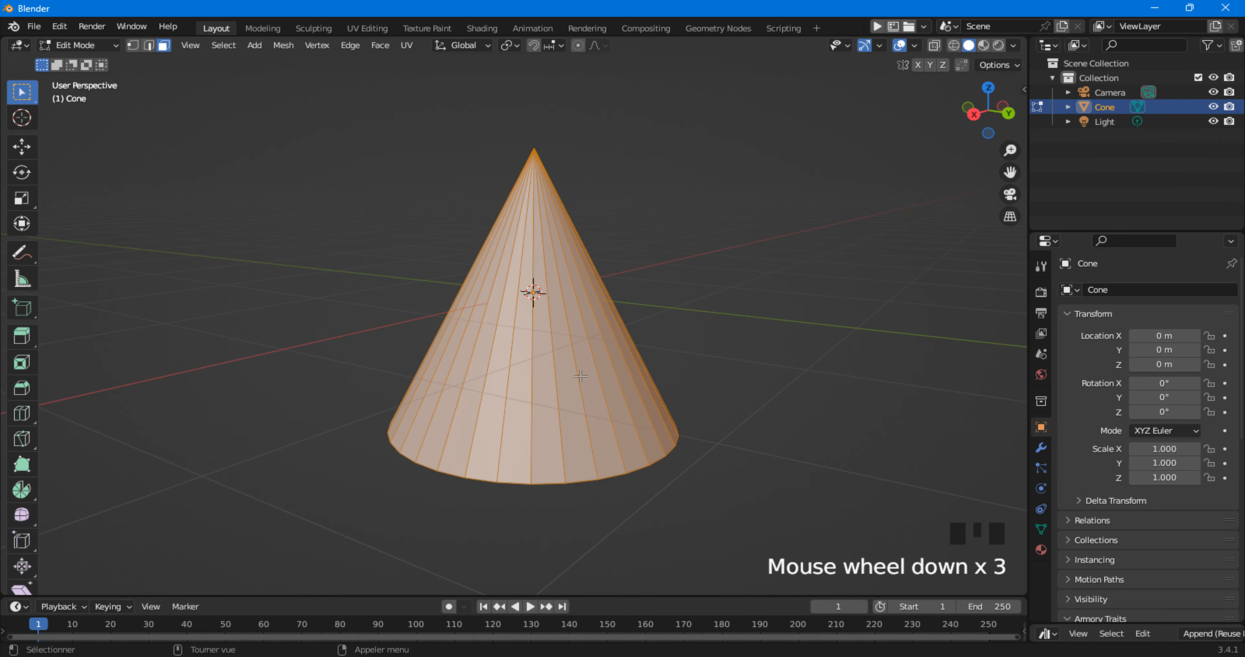
middle_click_drag(559, 406, 561, 321)
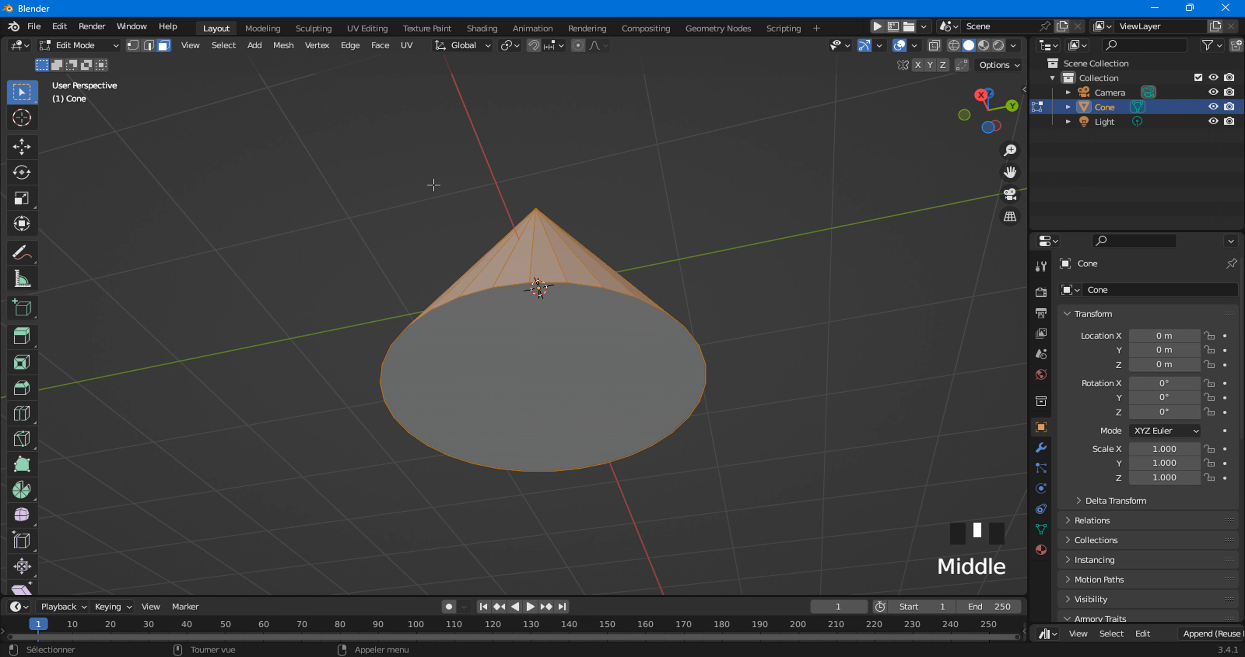
Select every face of the cone and display it in wireframe shading with X-ray enabled.
key("a")
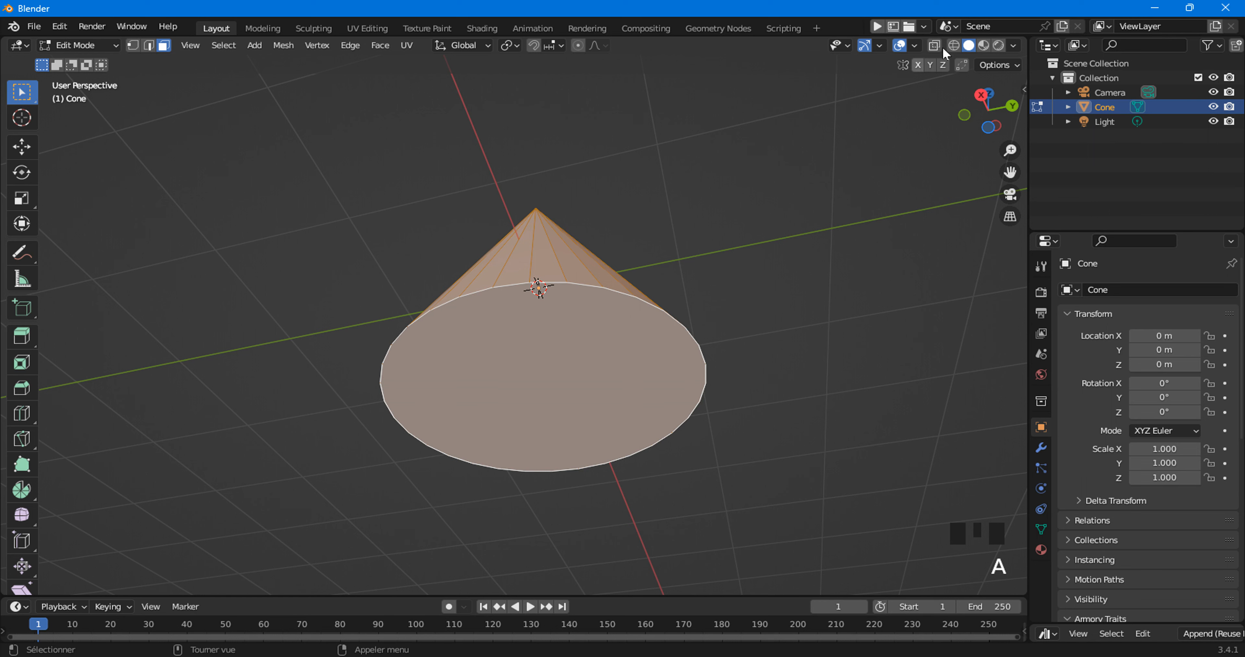
left_click(953, 45)
middle_click_drag(680, 211, 870, 106)
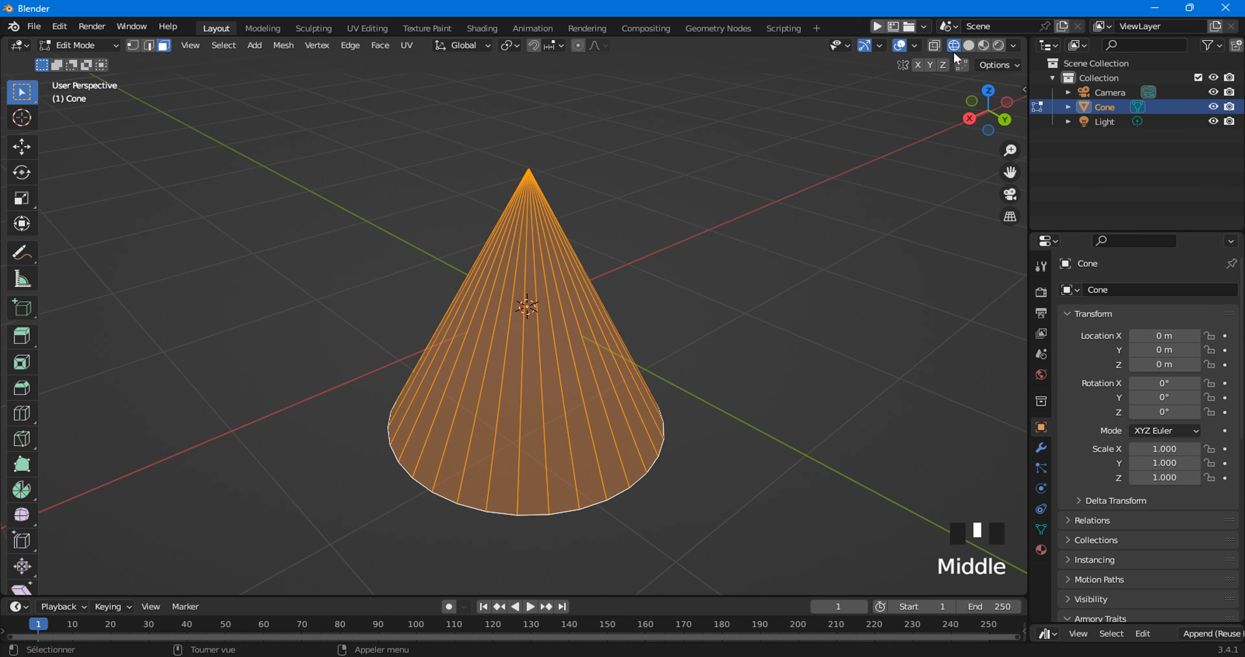
left_click(934, 45)
middle_click_drag(741, 297, 545, 207)
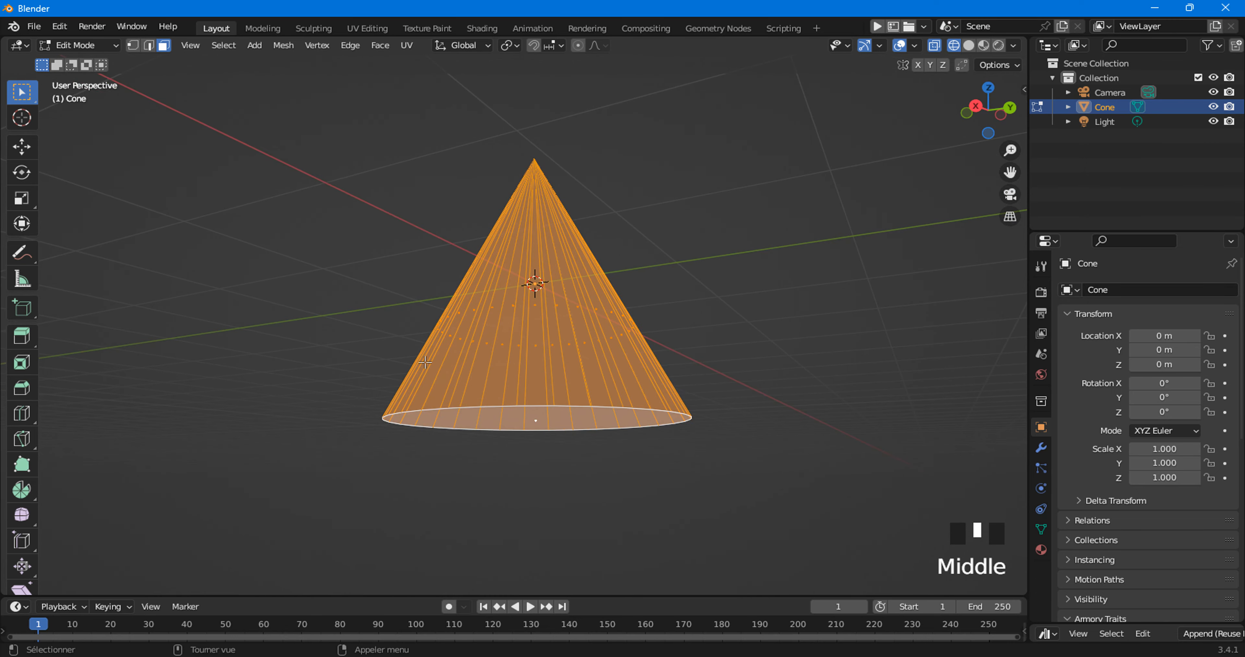
Try to unwrap the whole cone in the UV Editing workspace with the standard Unwrap operation.
left_click(406, 45)
left_click(366, 28)
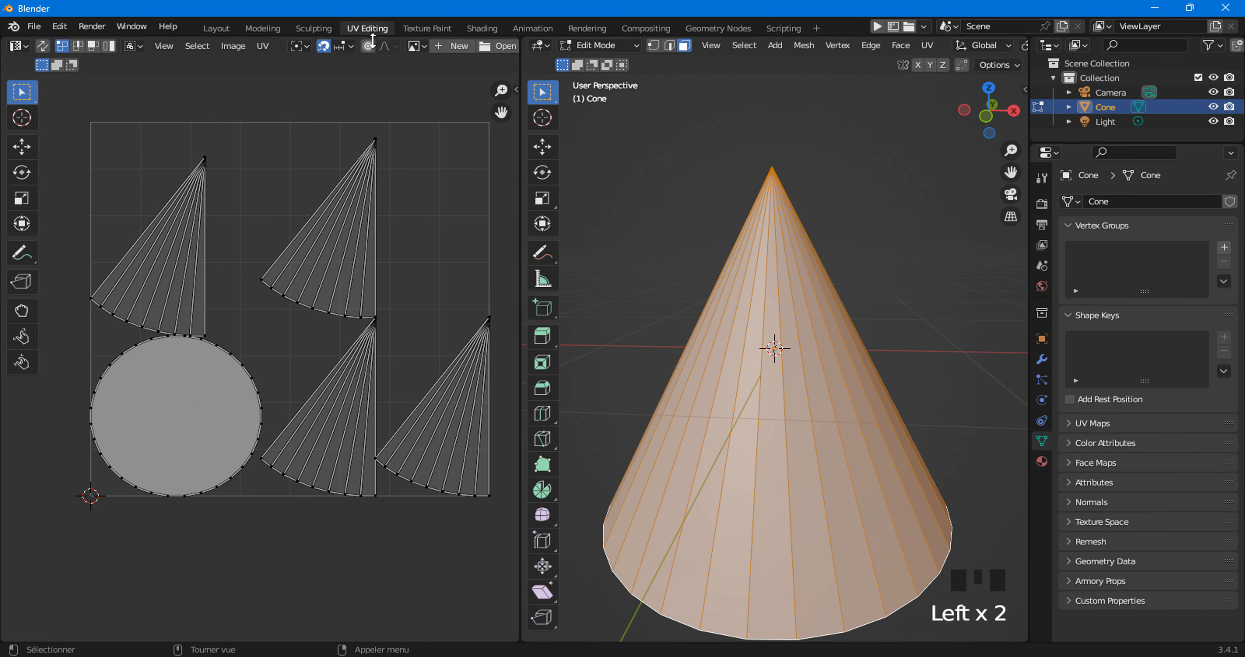
left_click(927, 46)
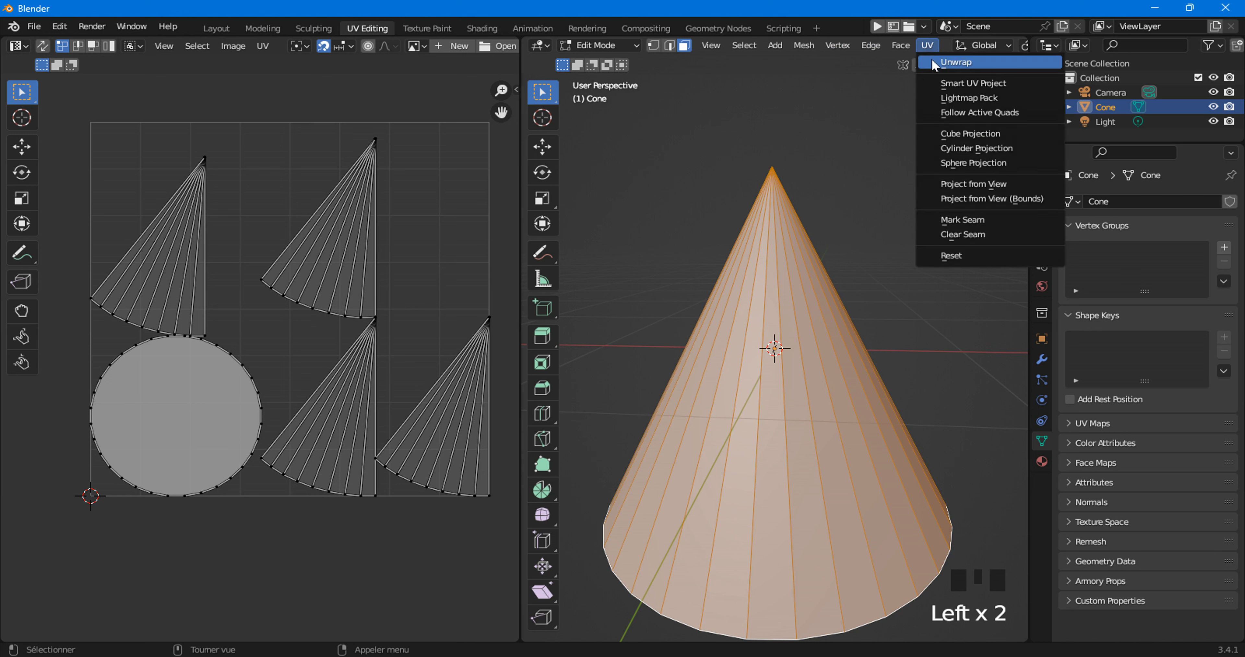
left_click(935, 63)
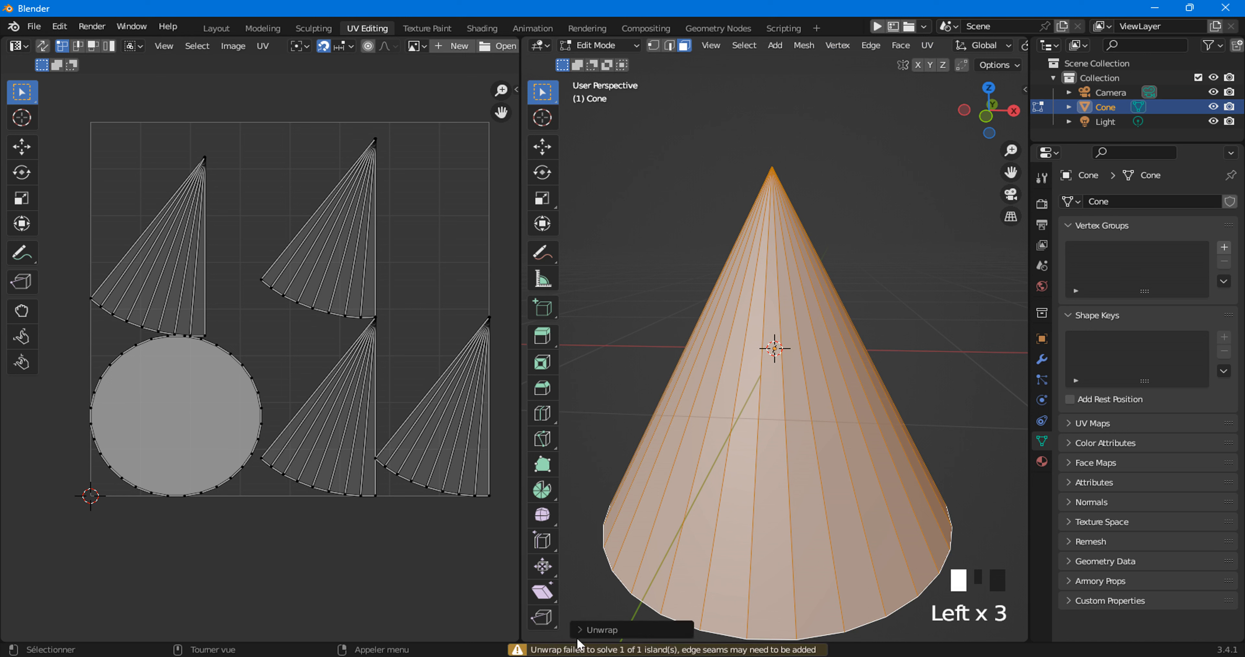
scroll(727, 533, "down", 3)
middle_click_drag(728, 533, 676, 526)
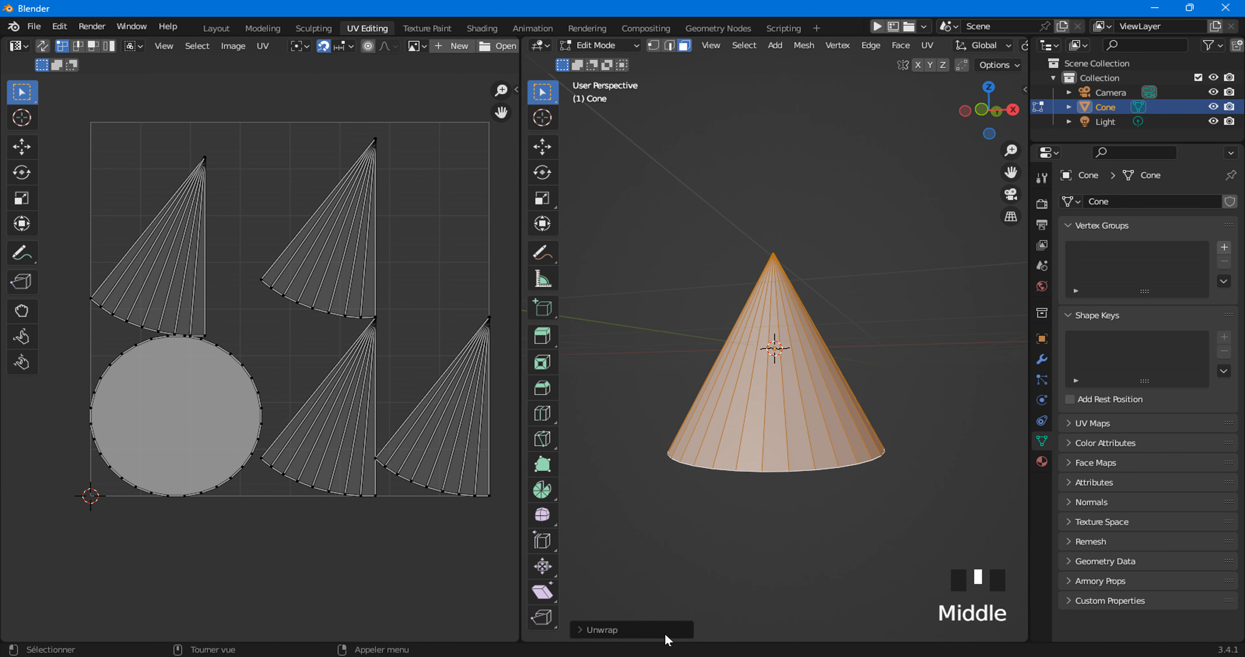
Go back to the Layout workspace and put the wireframe cone into Edit Mode with face selection.
left_click(216, 28)
middle_click_drag(511, 342, 559, 230)
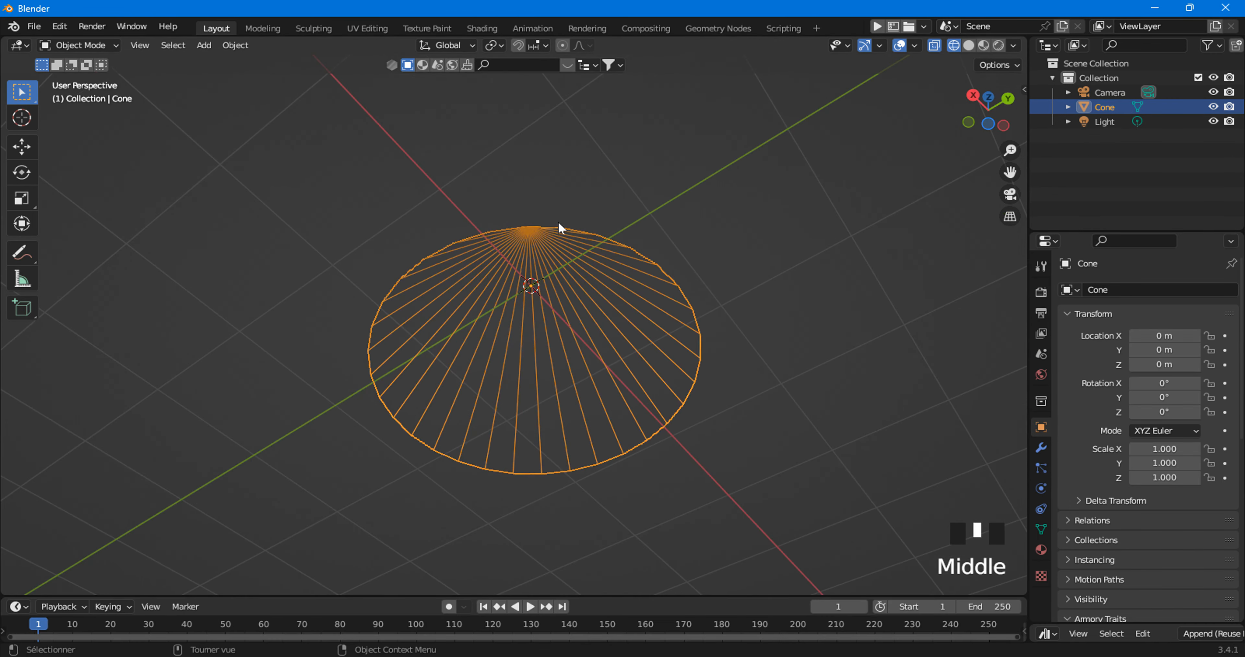
middle_click_drag(511, 322, 472, 417)
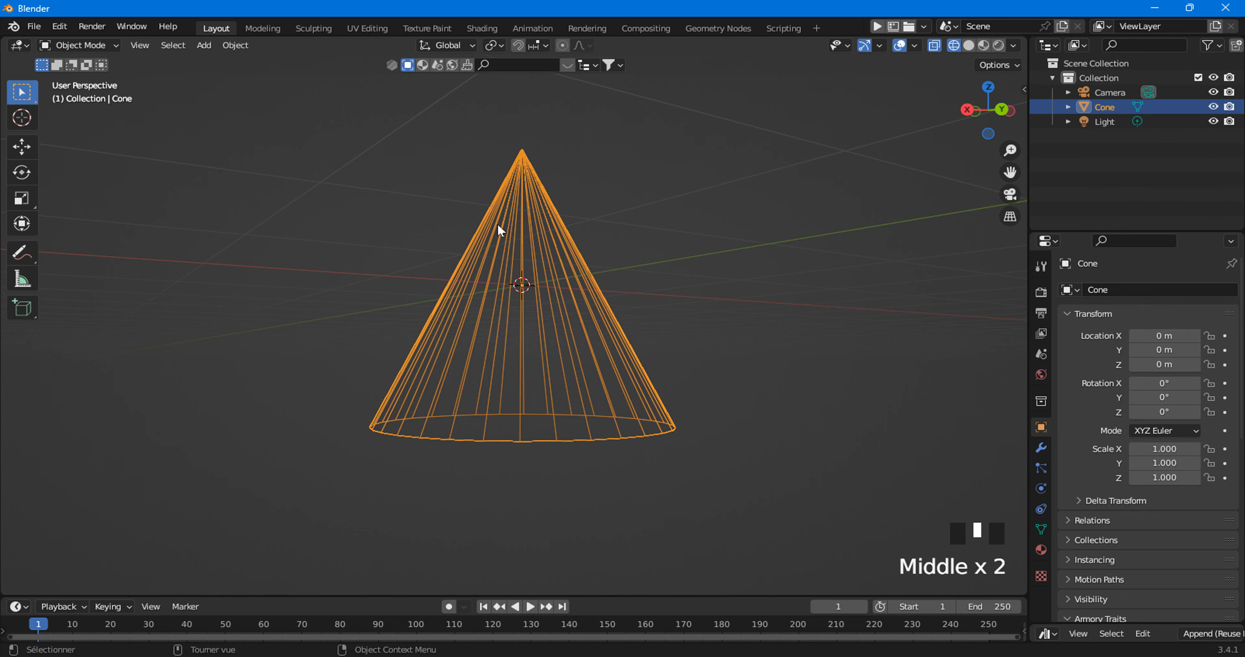
middle_click_drag(464, 401, 339, 152)
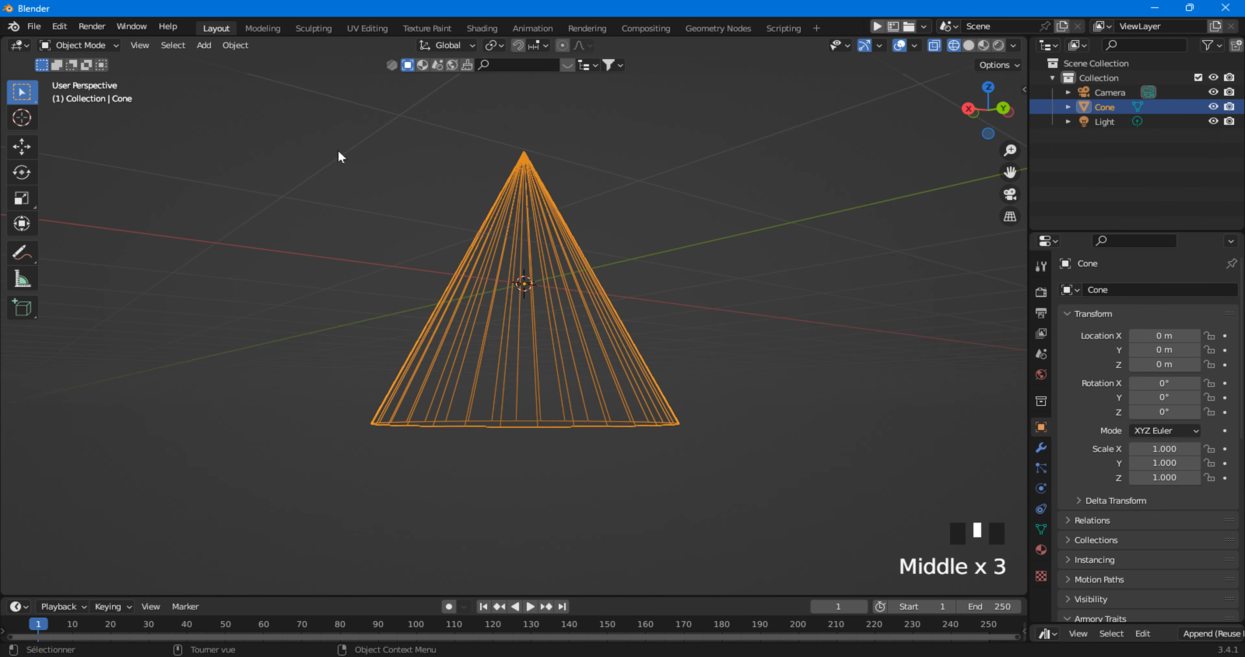
left_click(87, 46)
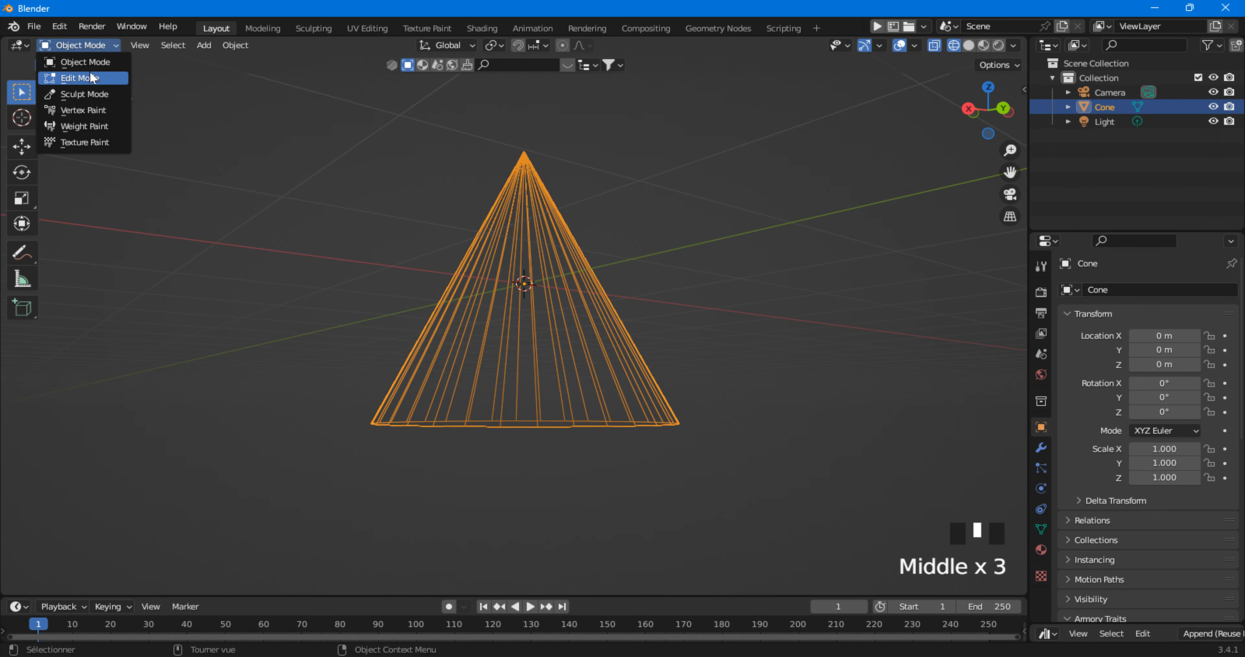
left_click(80, 78)
left_click(164, 46)
mouse_move(553, 455)
middle_mouse_down()
mouse_move(541, 517)
mouse_move(532, 461)
middle_mouse_up()
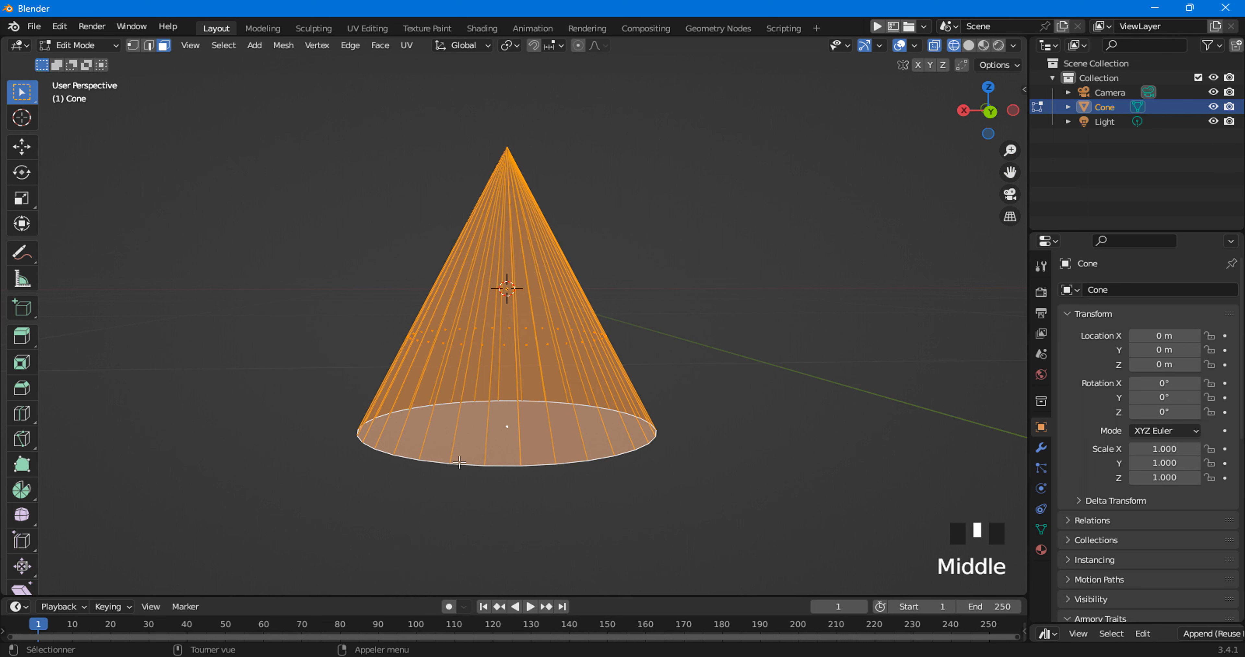
Try to loop-select the cone's side faces through their face dots in the wireframe X-ray view.
left_click(480, 354)
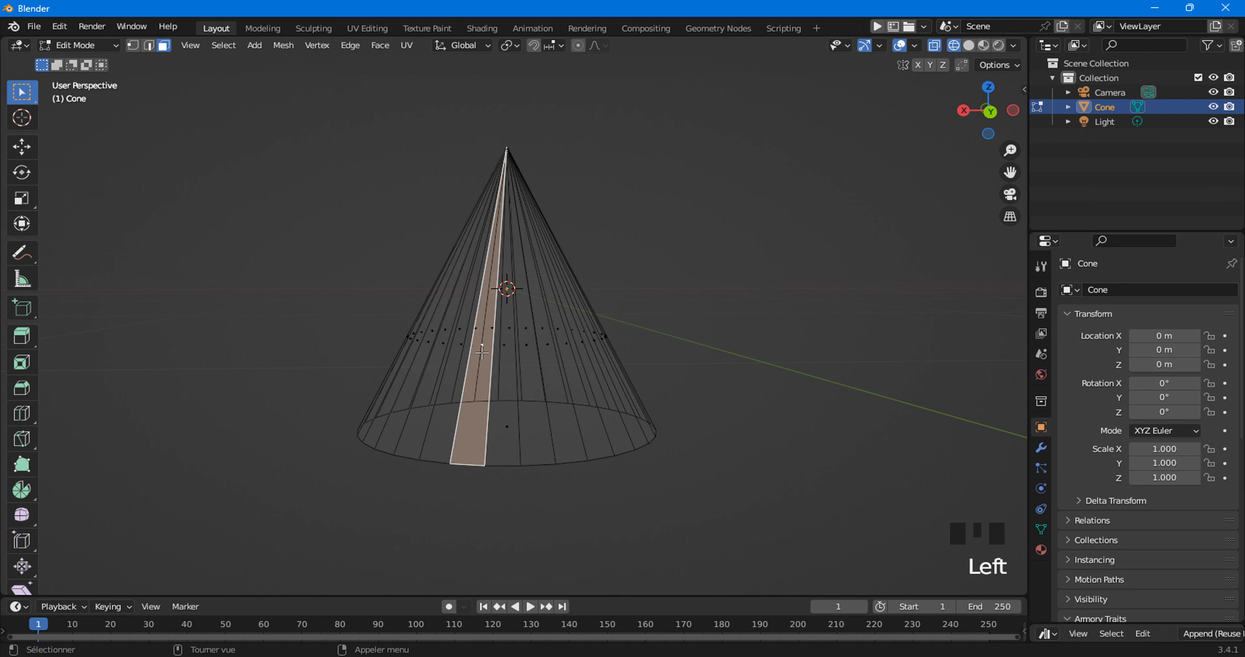
left_click(489, 336, "alt")
left_click(489, 336, "alt")
left_click(585, 341, "alt")
left_click(586, 341, "alt")
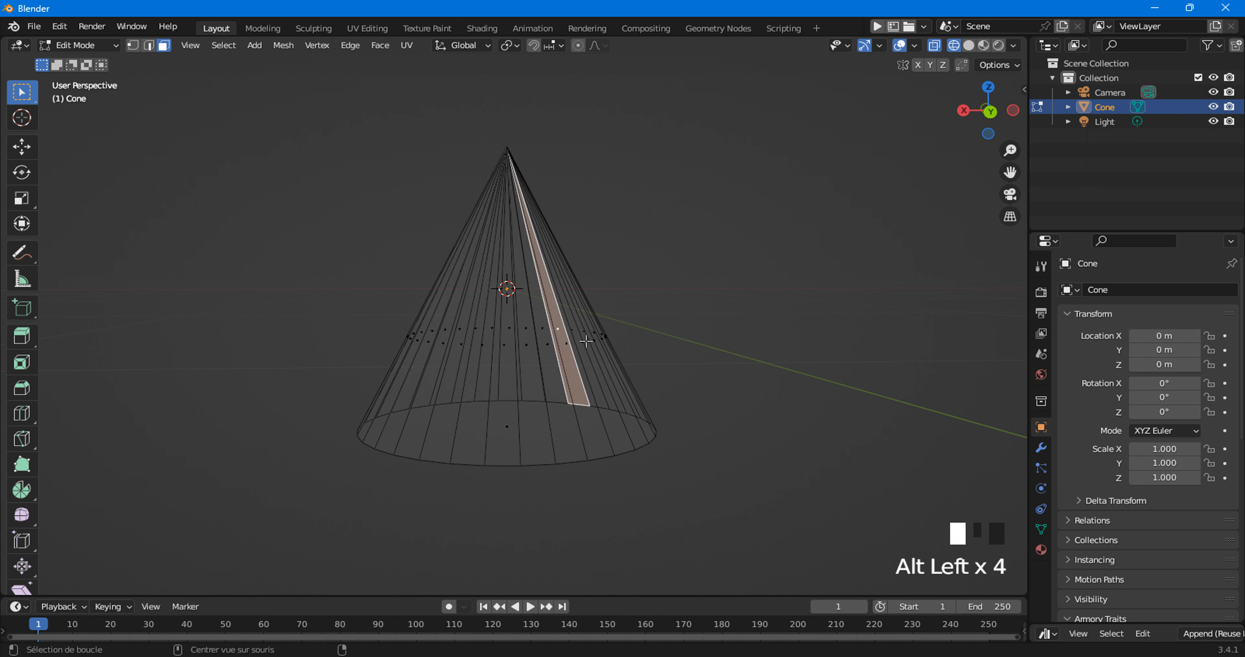
left_click(542, 344, "alt")
left_click(542, 345, "alt")
left_click(452, 336, "alt")
left_click(453, 338, "alt")
left_click(452, 346, "alt")
left_click(452, 346, "alt")
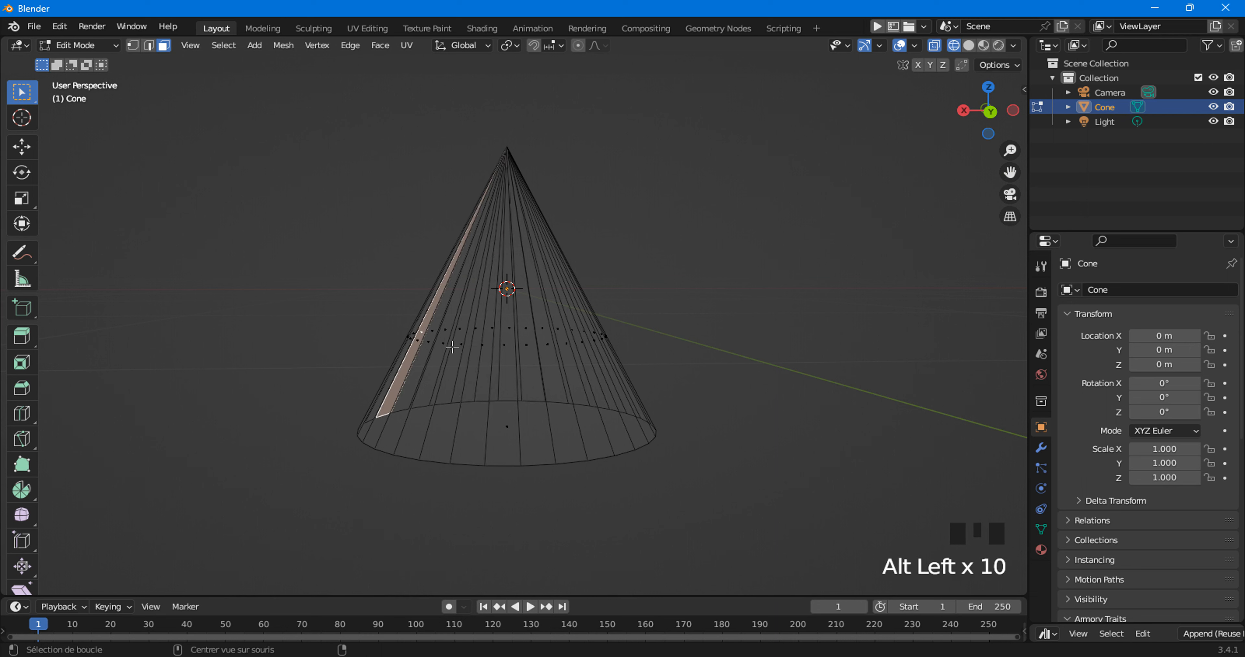
left_click(494, 344, "alt")
left_click(495, 345, "alt")
left_click(495, 345, "alt")
left_click(634, 348, "alt")
left_click(634, 348, "alt")
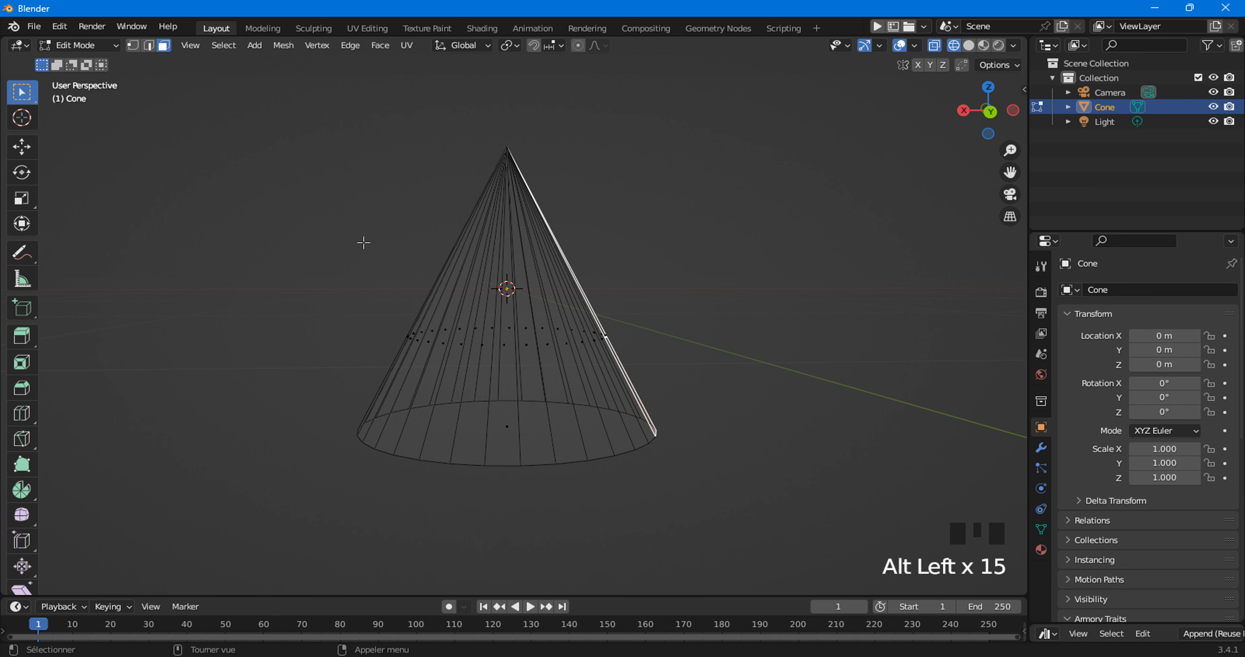
Box-select all the cone's side faces through the X-ray mesh, leaving out the base, and clear the selection.
left_click_drag(309, 112, 629, 362)
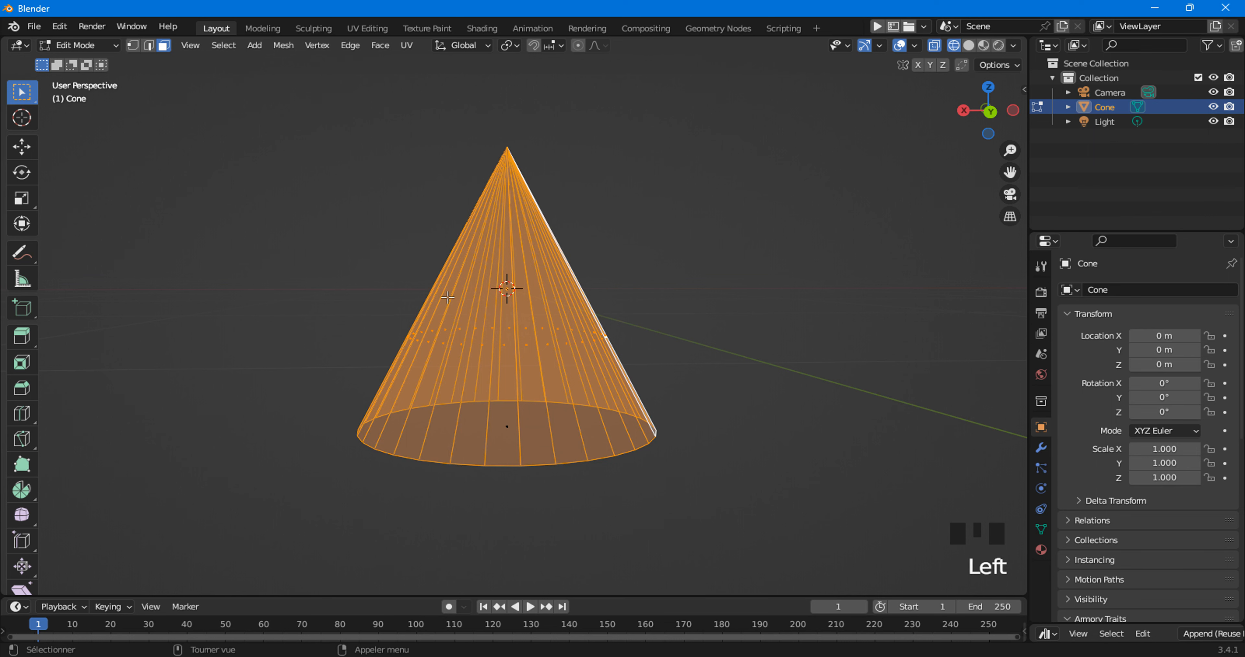
middle_click_drag(556, 407, 681, 352)
left_click(611, 369)
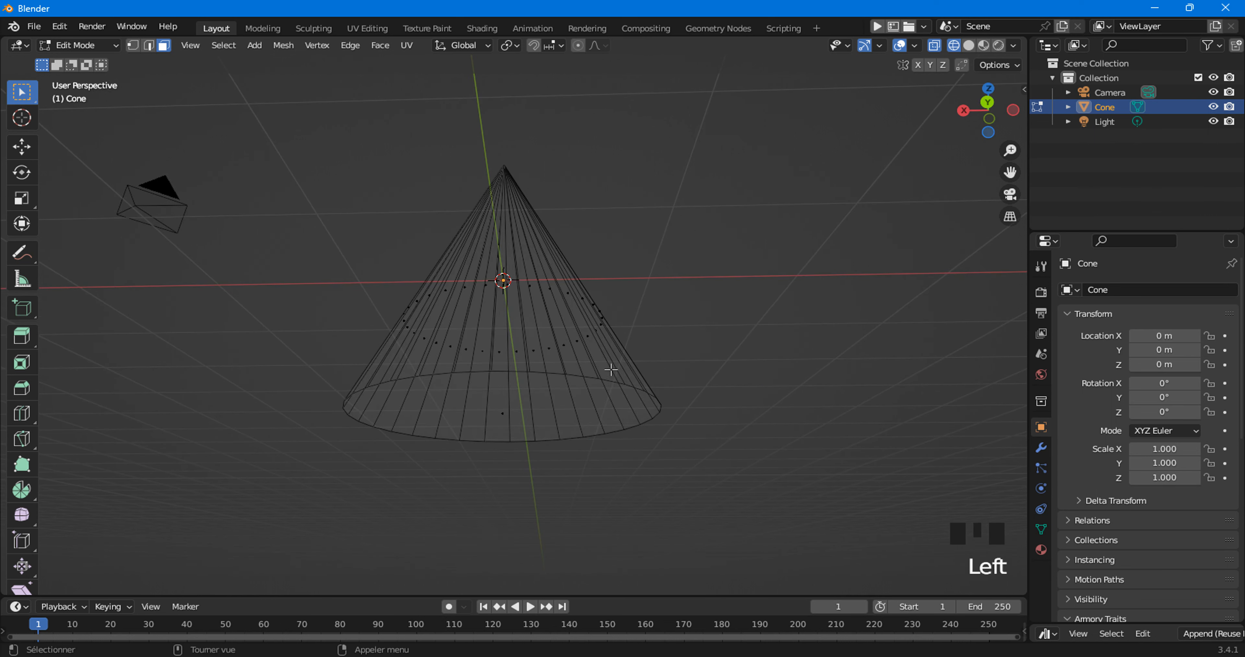
middle_click_drag(611, 370, 526, 425)
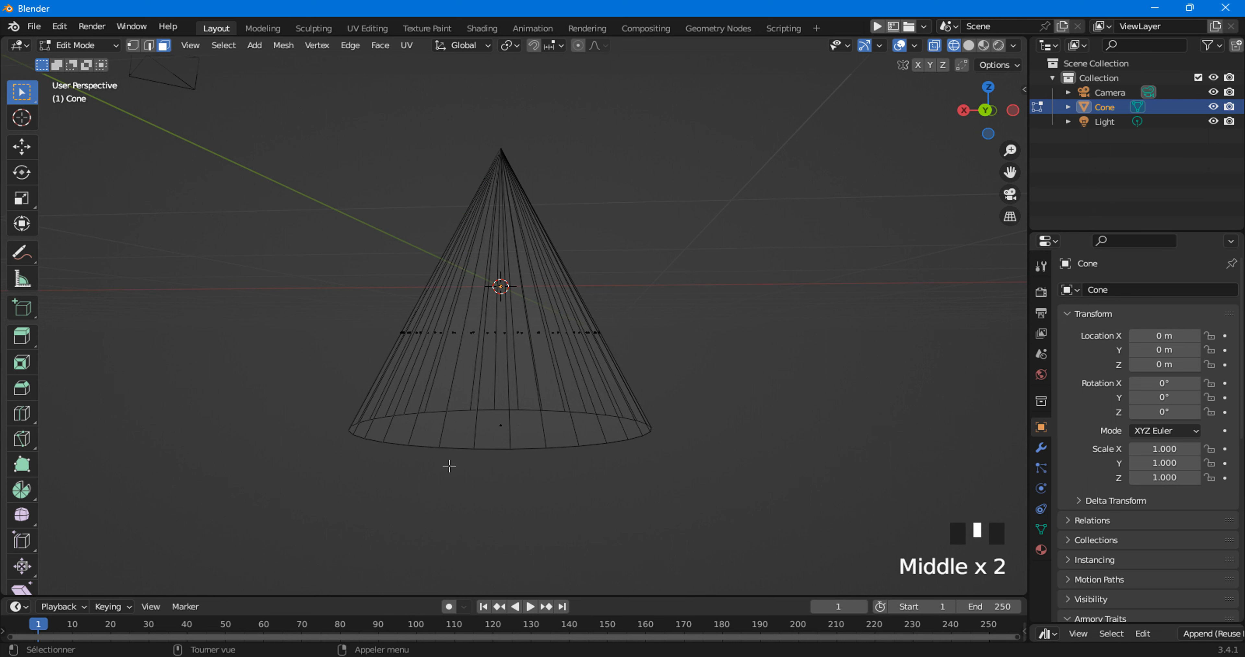
In vertex selection mode, pick adjacent base-rim vertices and the cone's apex one after another, from two different viewing angles.
middle_click_drag(479, 464, 469, 444)
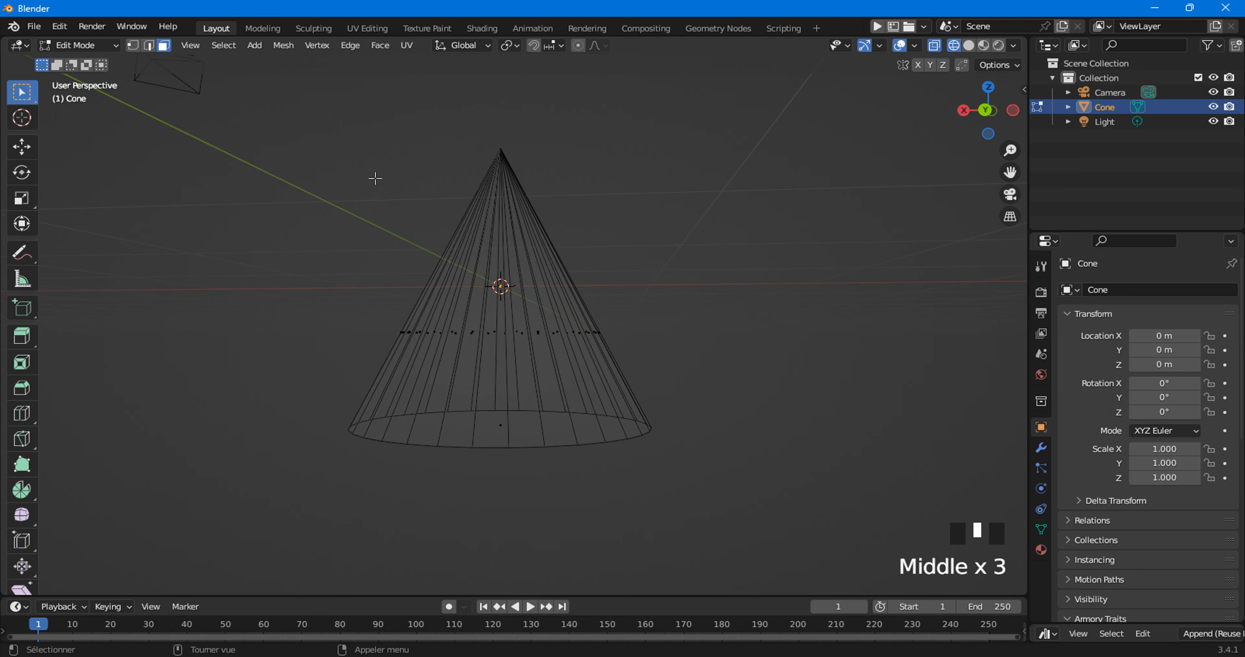
middle_click_drag(536, 283, 521, 305)
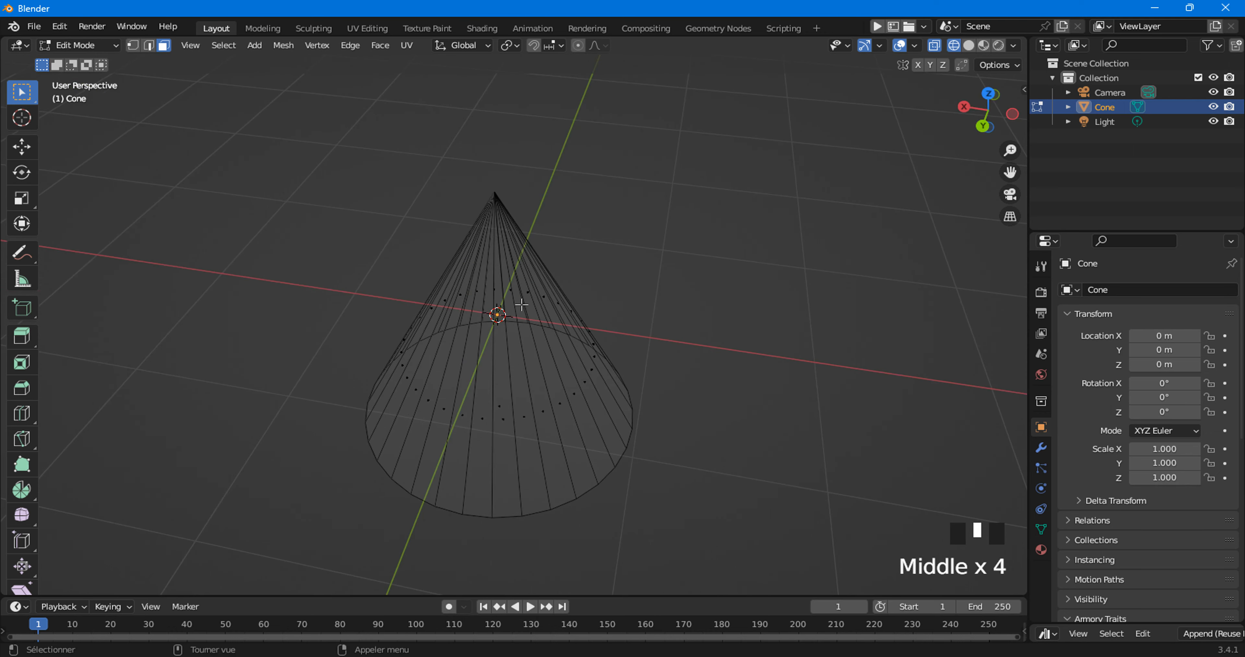
left_click(133, 45)
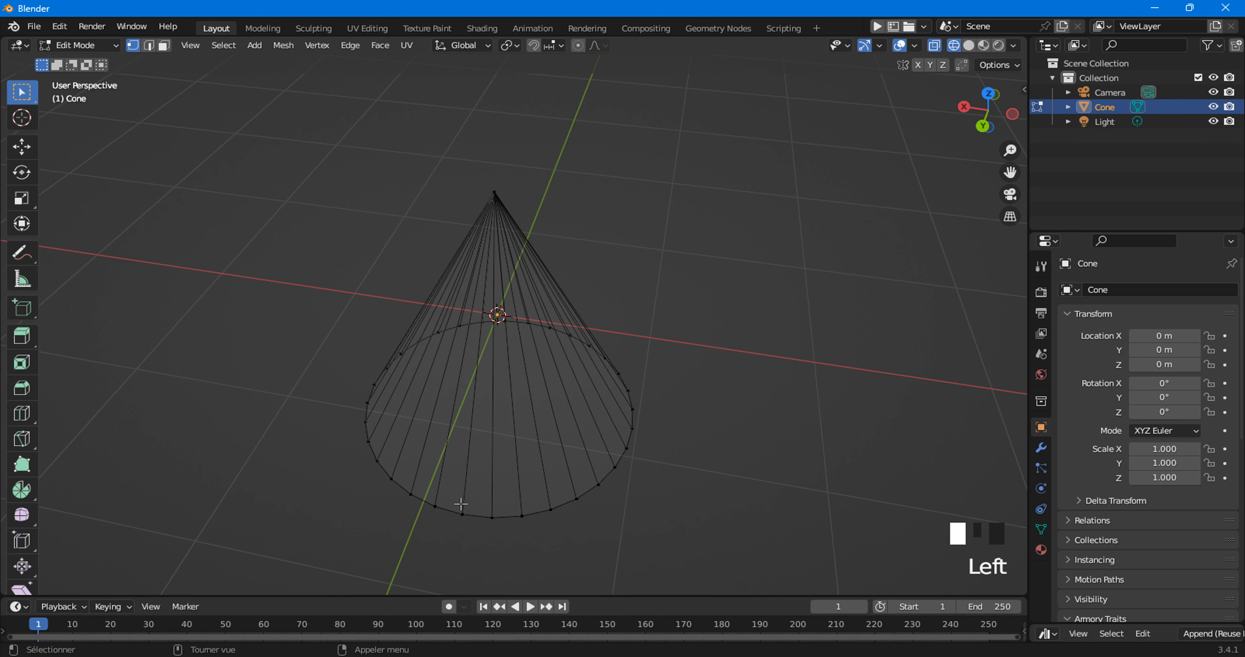
left_click(462, 514)
left_click(493, 517)
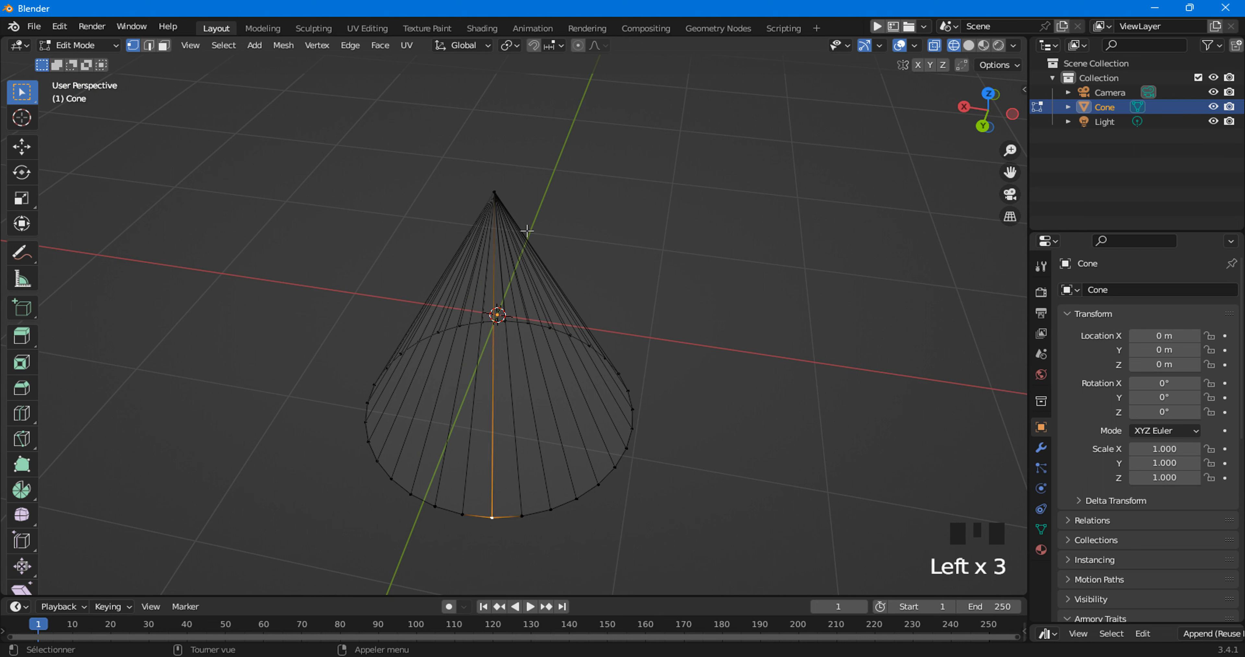
left_click(496, 195)
middle_click_drag(543, 361, 433, 365)
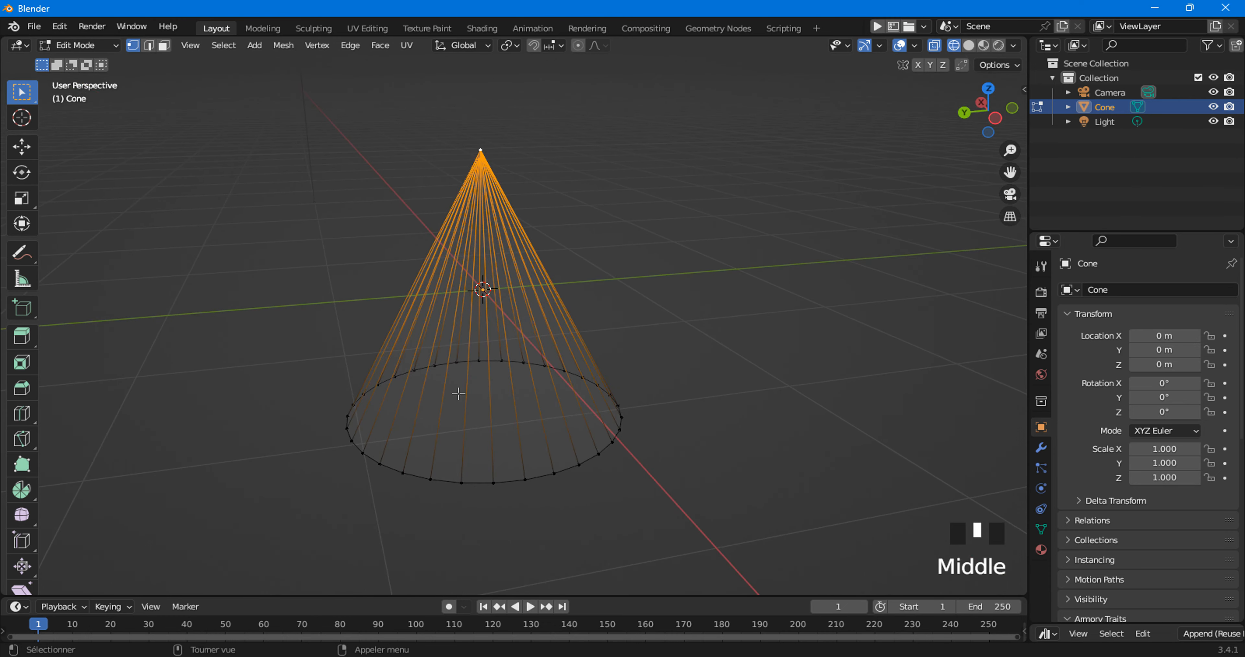
left_click(429, 479)
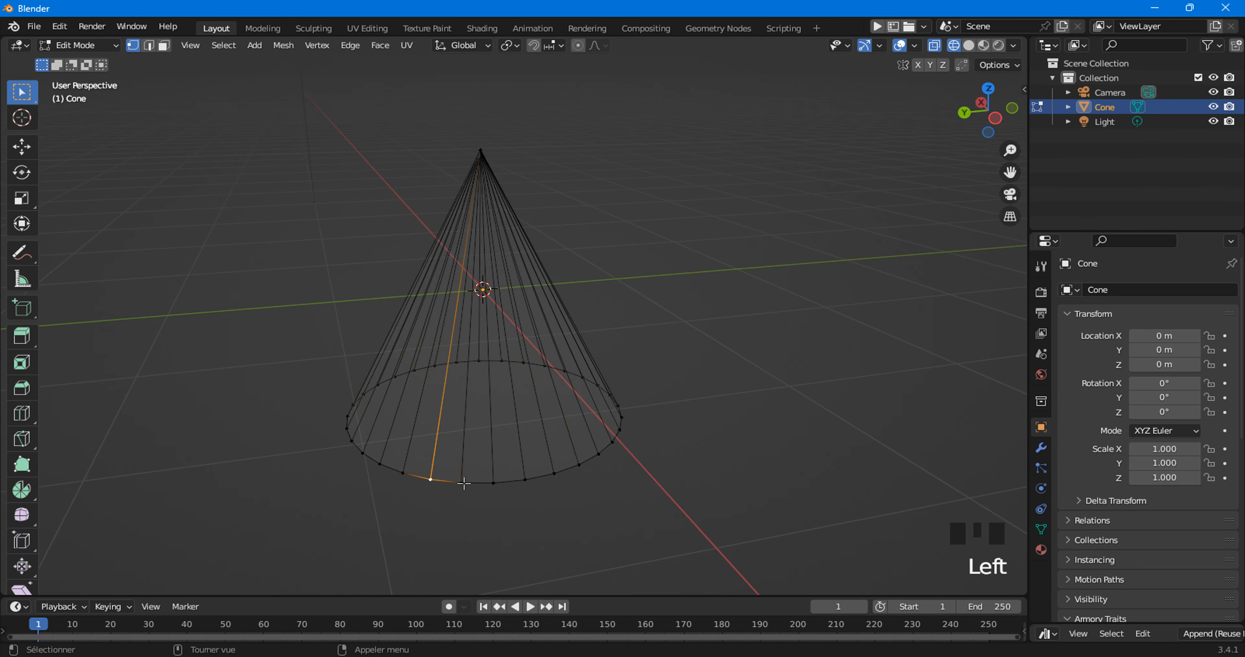
left_click(462, 483)
left_click(480, 151)
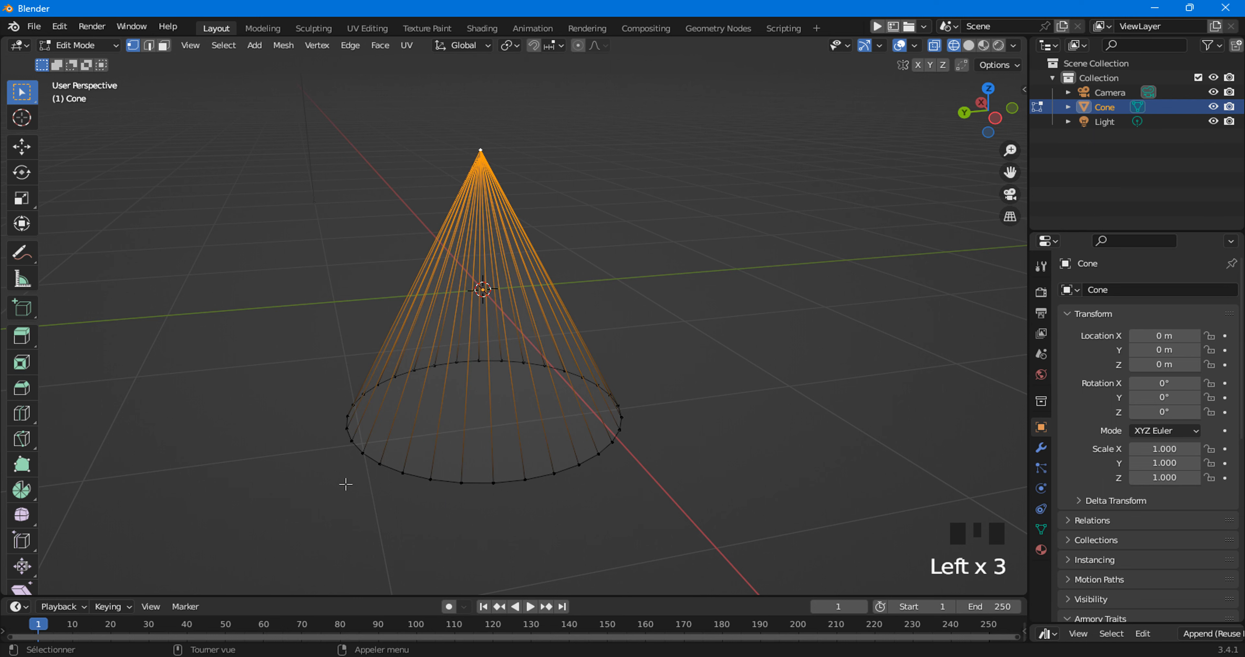
Switch to face selection and select the cone's circular base face.
middle_click_drag(775, 585, 467, 381)
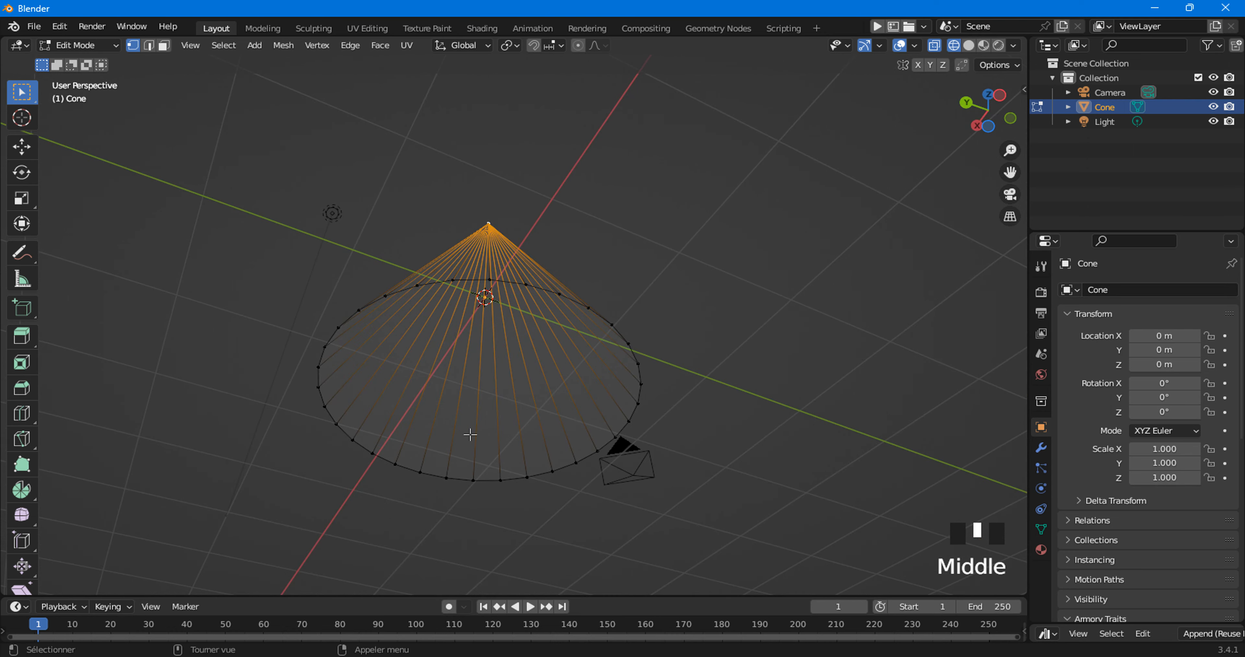
key("3")
left_click(462, 399)
middle_click_drag(476, 398, 480, 343)
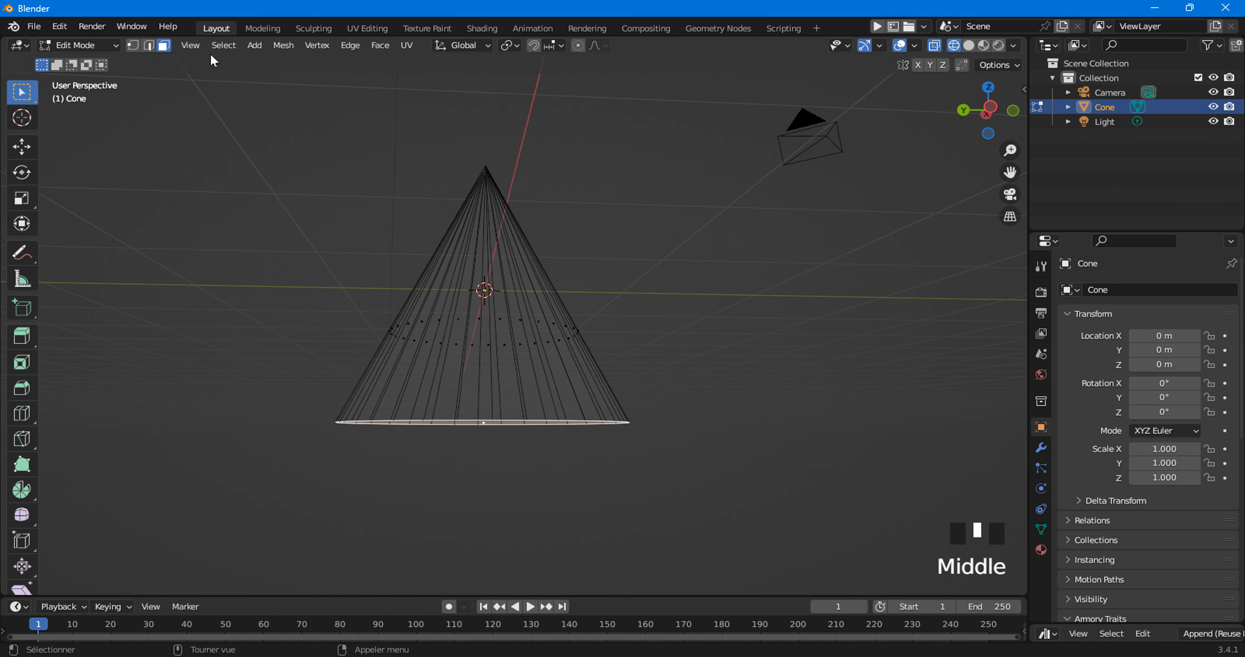
Switch to edge selection and loop-select the whole rim around the cone's base.
left_click(150, 47)
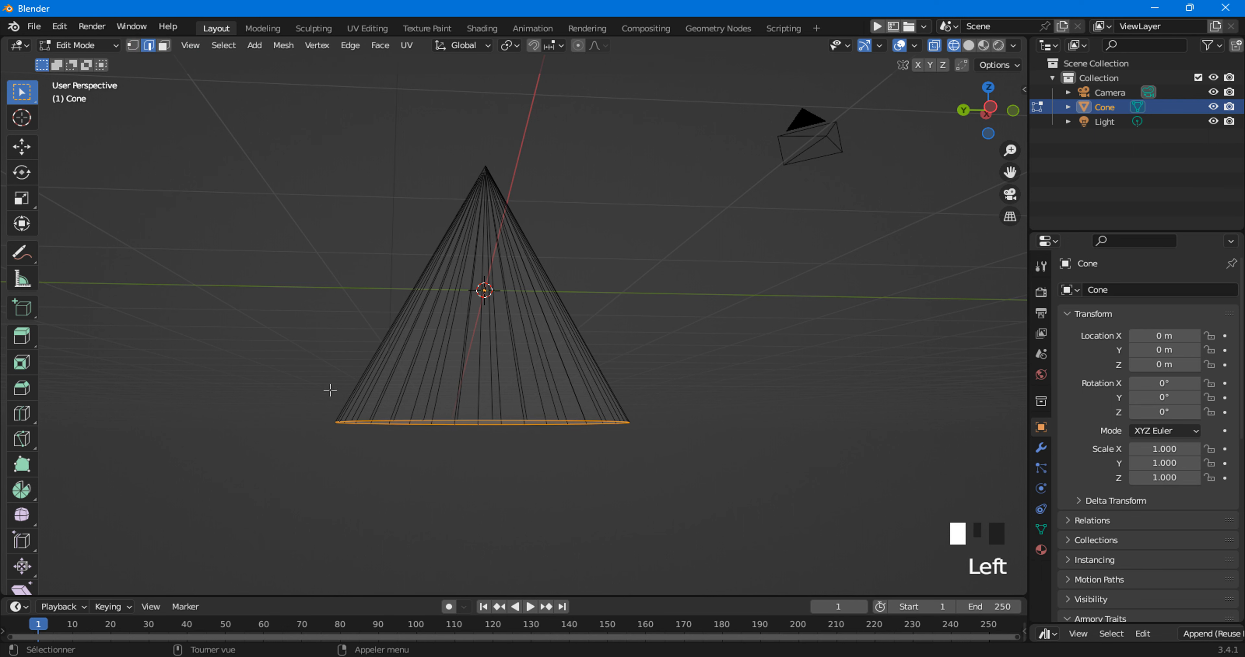
left_click(386, 424)
middle_click_drag(387, 425, 401, 446)
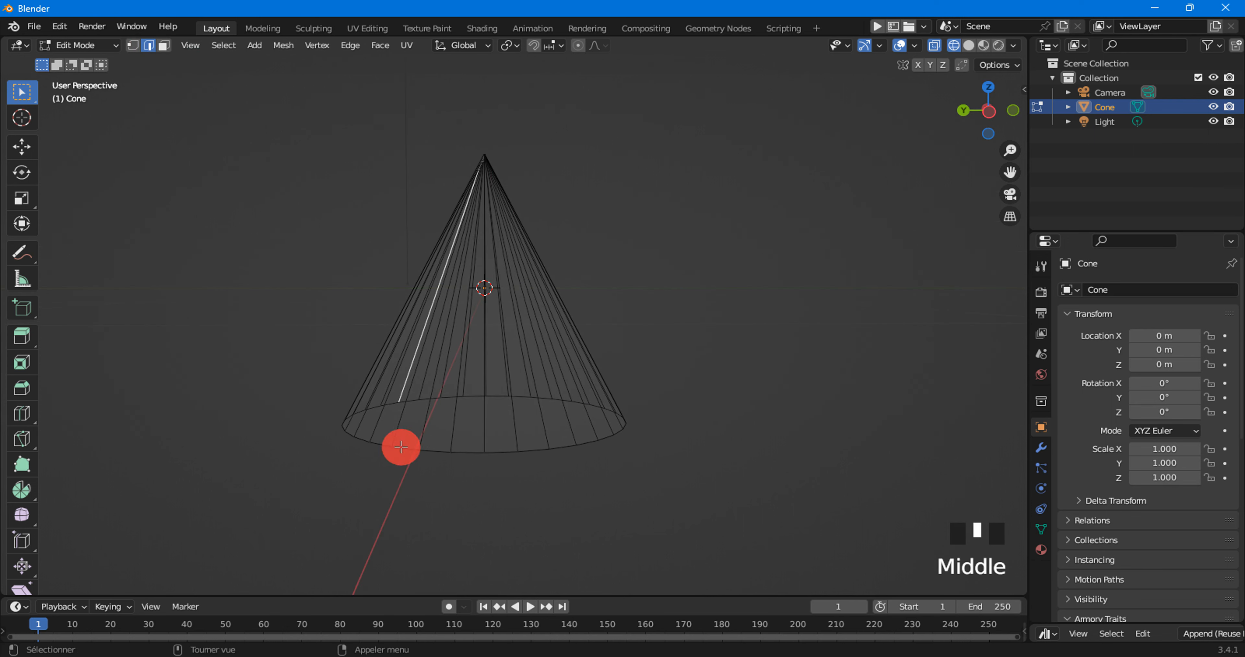
left_click(403, 450)
left_click(403, 451, "alt")
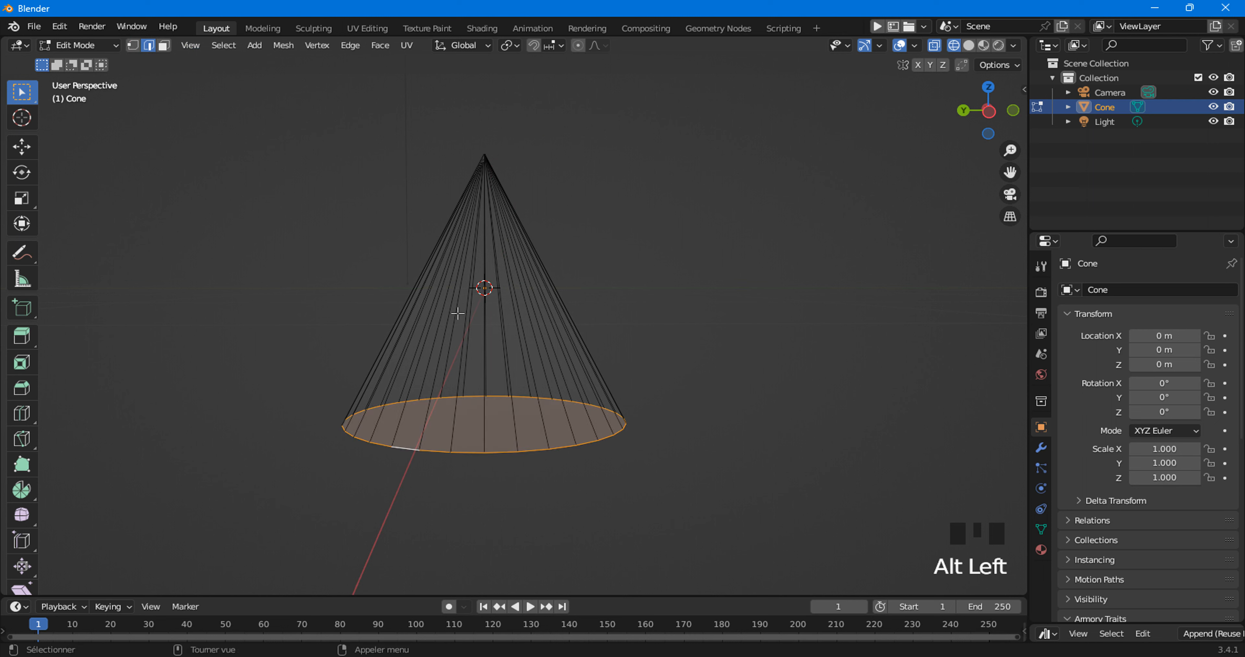
Mark the selected base rim edges as a UV seam.
middle_click_drag(459, 314, 437, 470)
middle_click(479, 395)
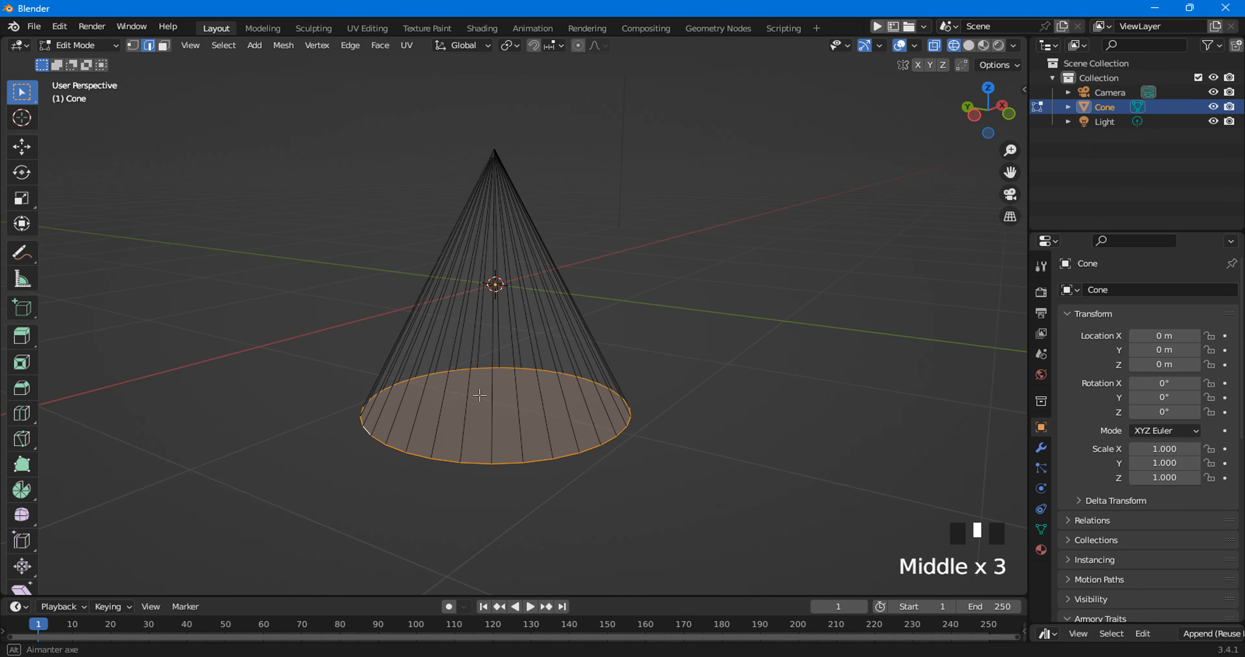
middle_click_drag(480, 396, 472, 380)
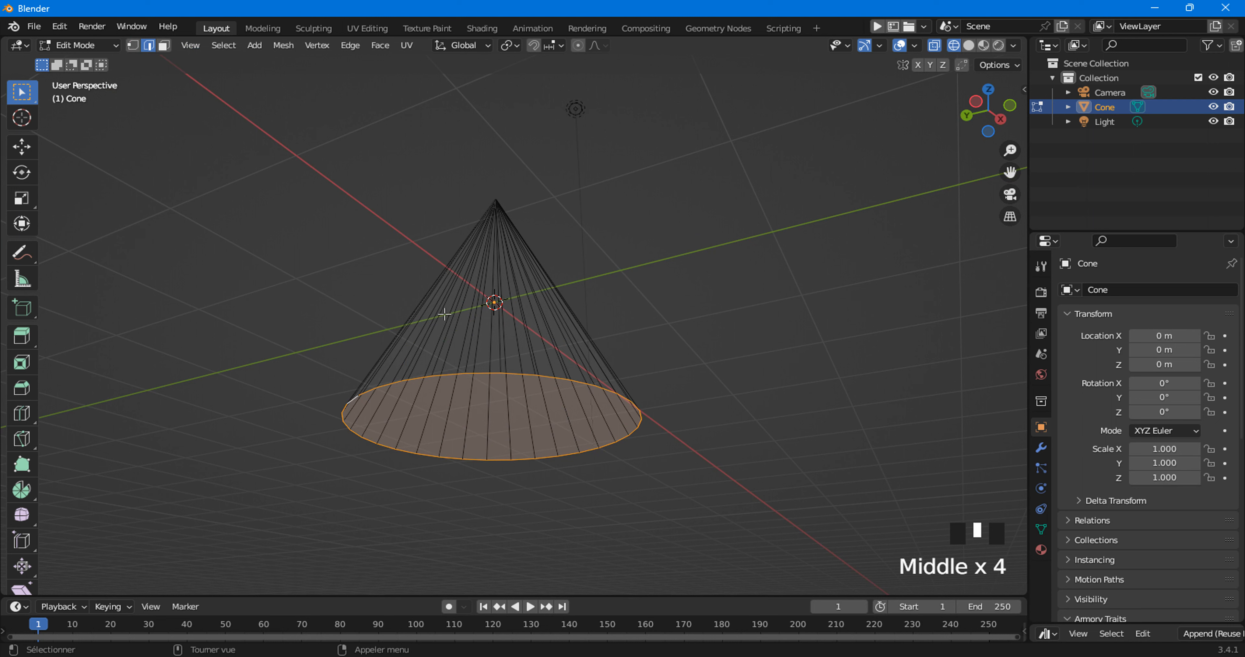
left_click(407, 45)
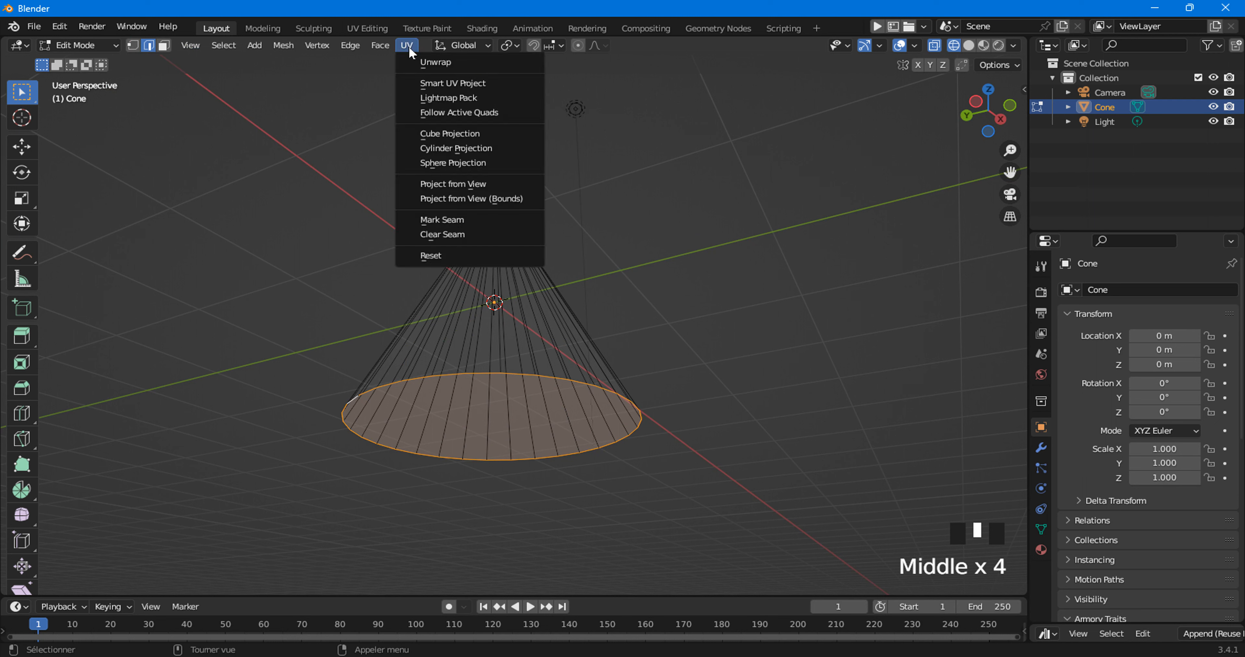
left_click(419, 220)
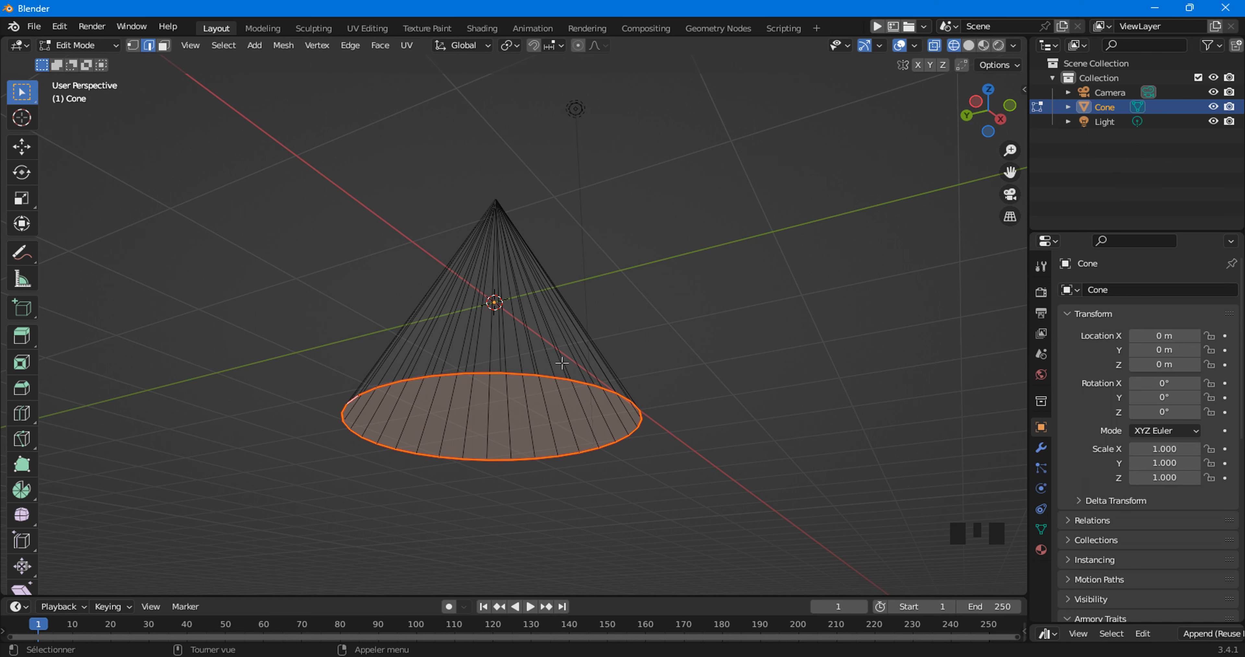
Select the entire cone mesh and unwrap it with the standard Unwrap operation in the UV Editing workspace.
key("a")
left_click(366, 29)
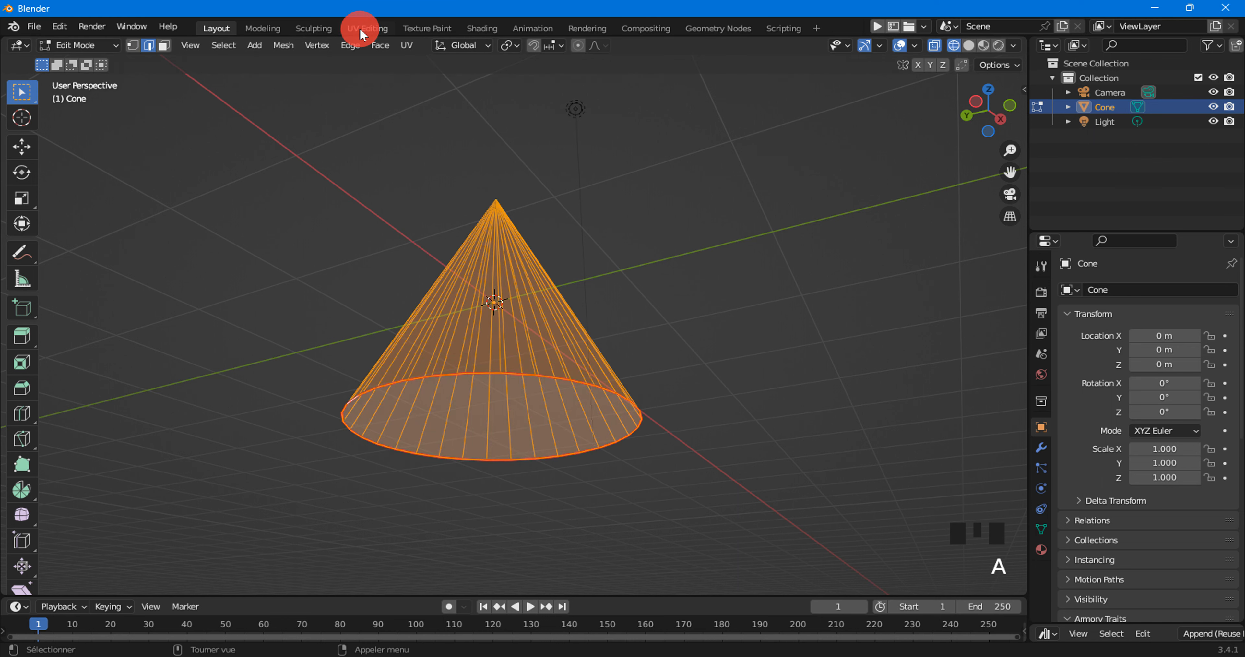
middle_click_drag(745, 274, 752, 291)
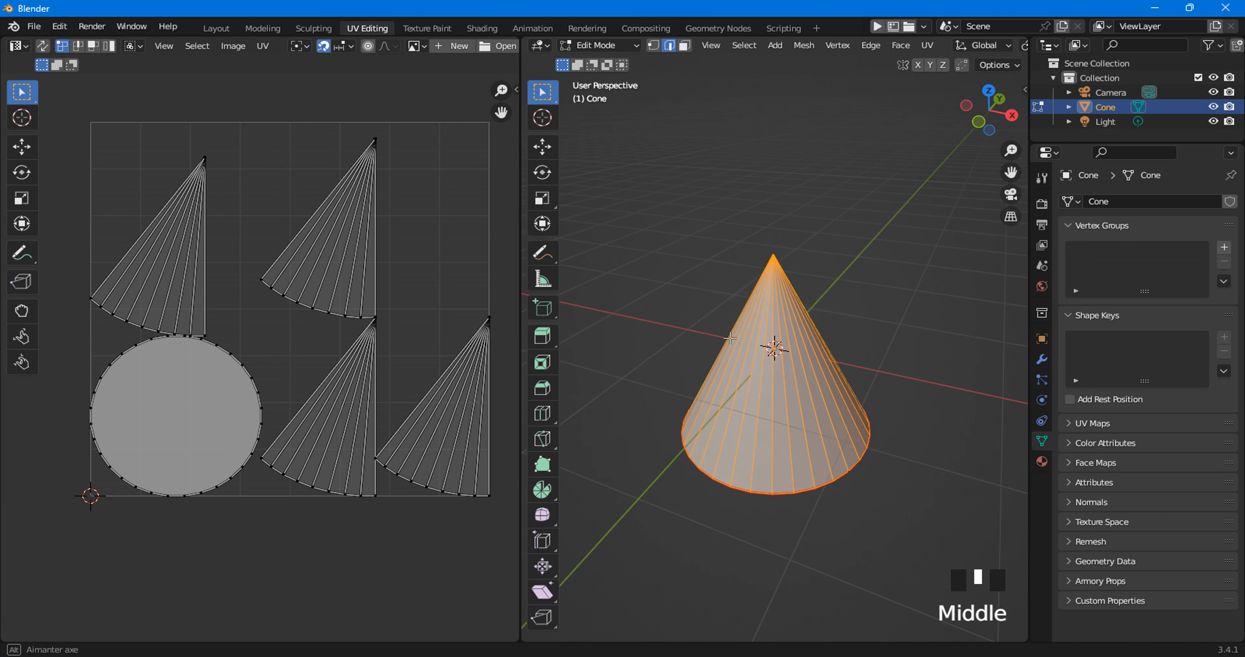
left_click(927, 45)
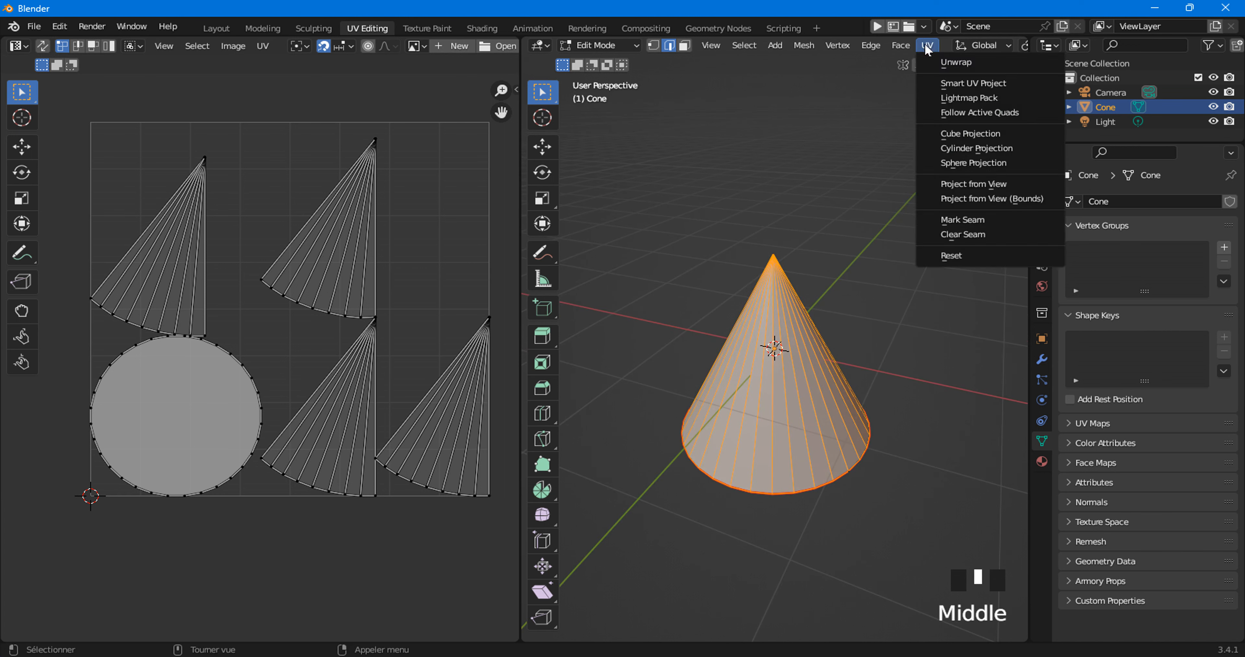
left_click(946, 68)
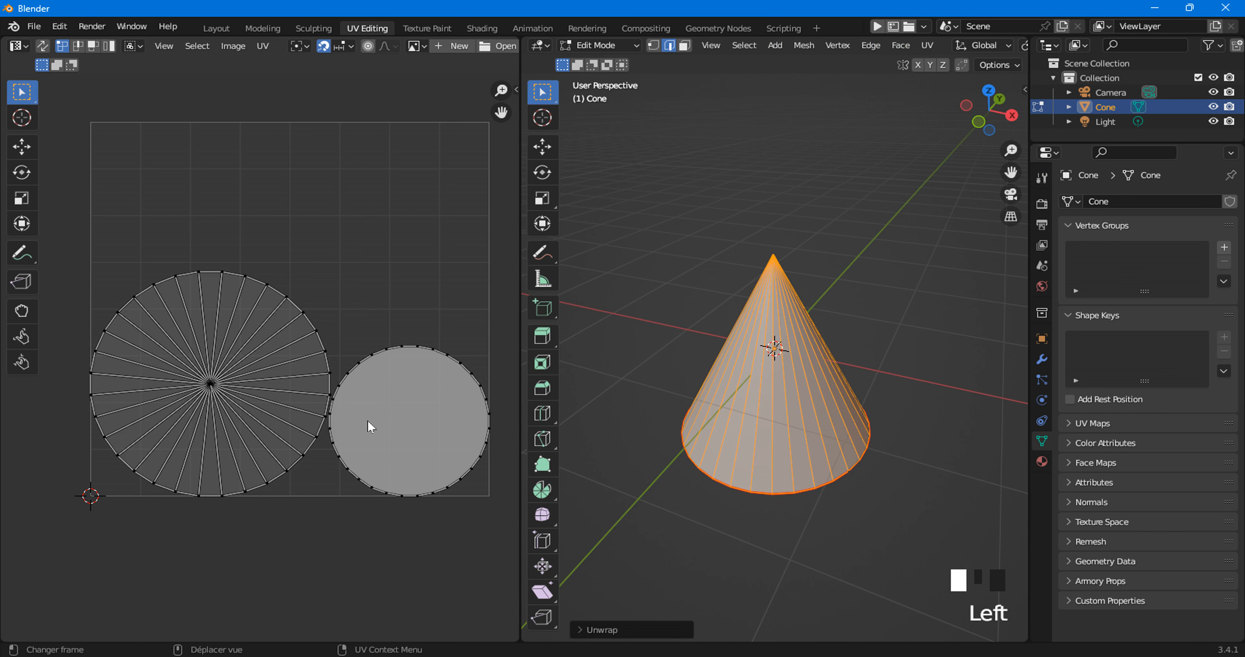
Clear the selection and switch the viewport to wireframe shading to examine the seam around the cone's base from several angles.
middle_click(727, 436)
middle_click_drag(727, 436, 770, 348)
left_click(822, 505)
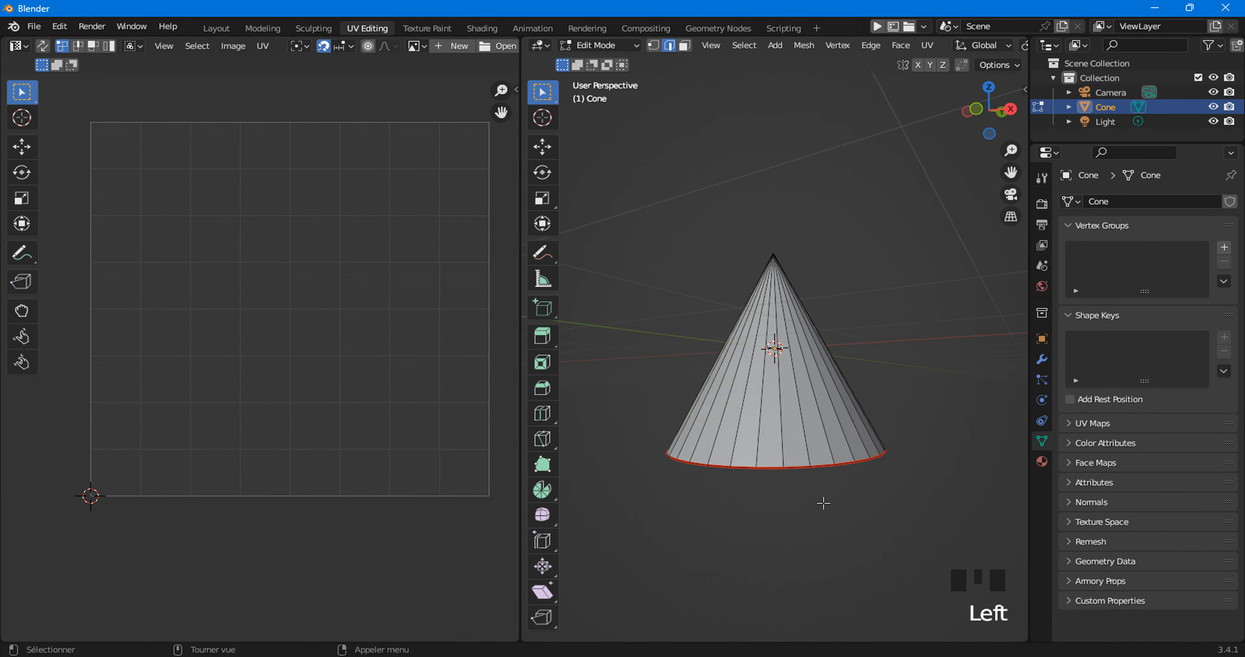
middle_click_drag(823, 502, 856, 303)
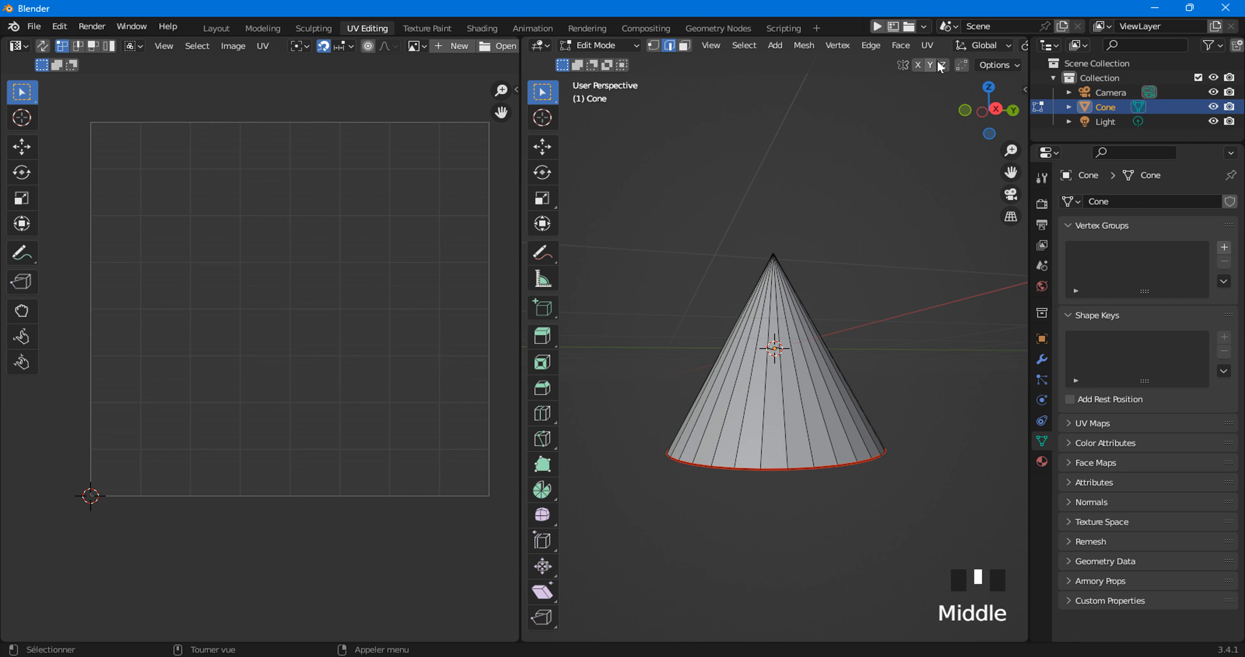
scroll(955, 49, "down", 10)
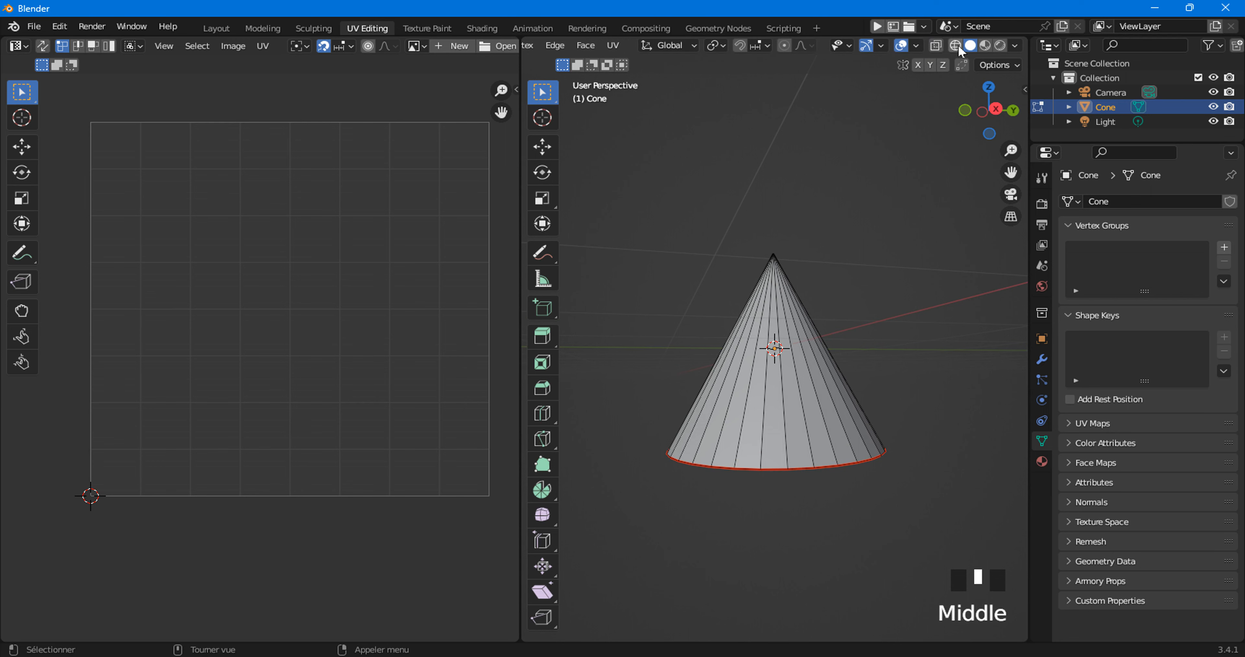
left_click(956, 46)
middle_click_drag(821, 433, 723, 467)
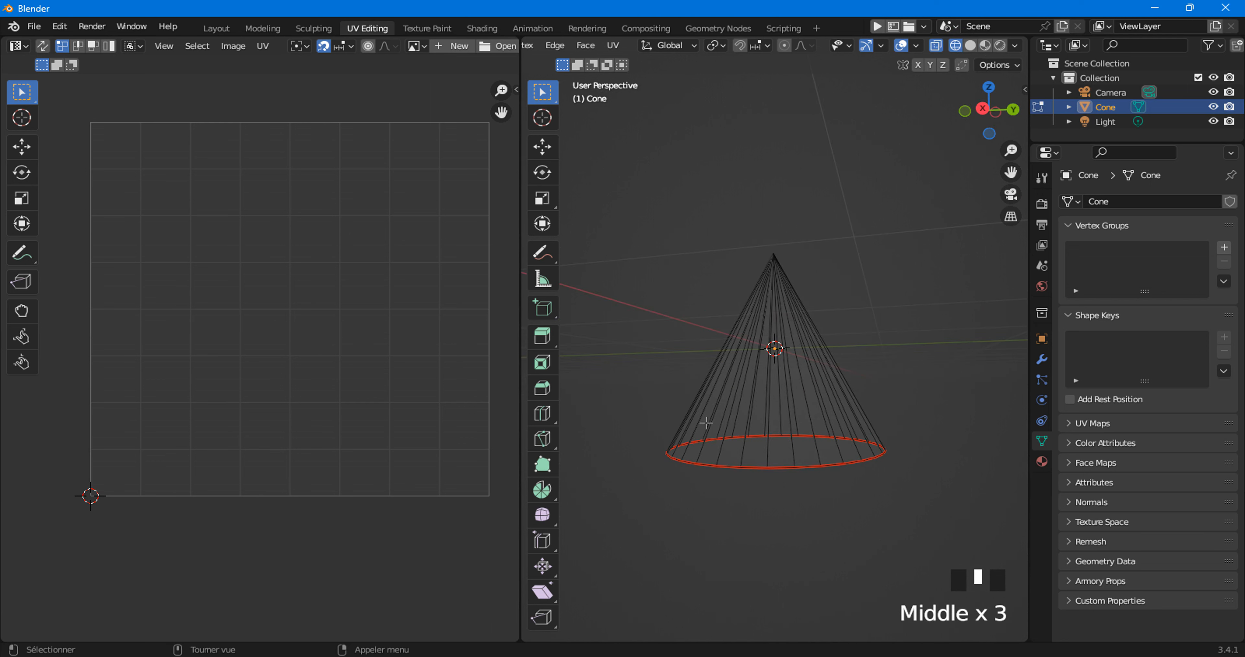
middle_click_drag(706, 423, 704, 445)
middle_click_drag(759, 331, 787, 318)
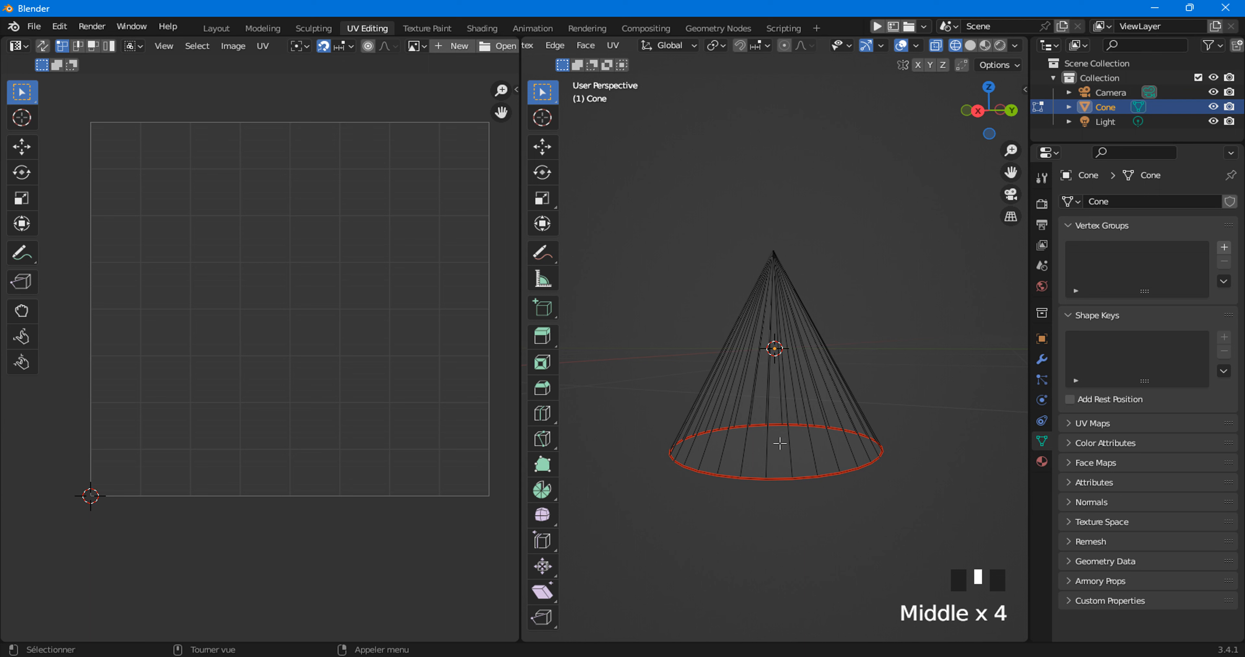
middle_click_drag(758, 277, 737, 345)
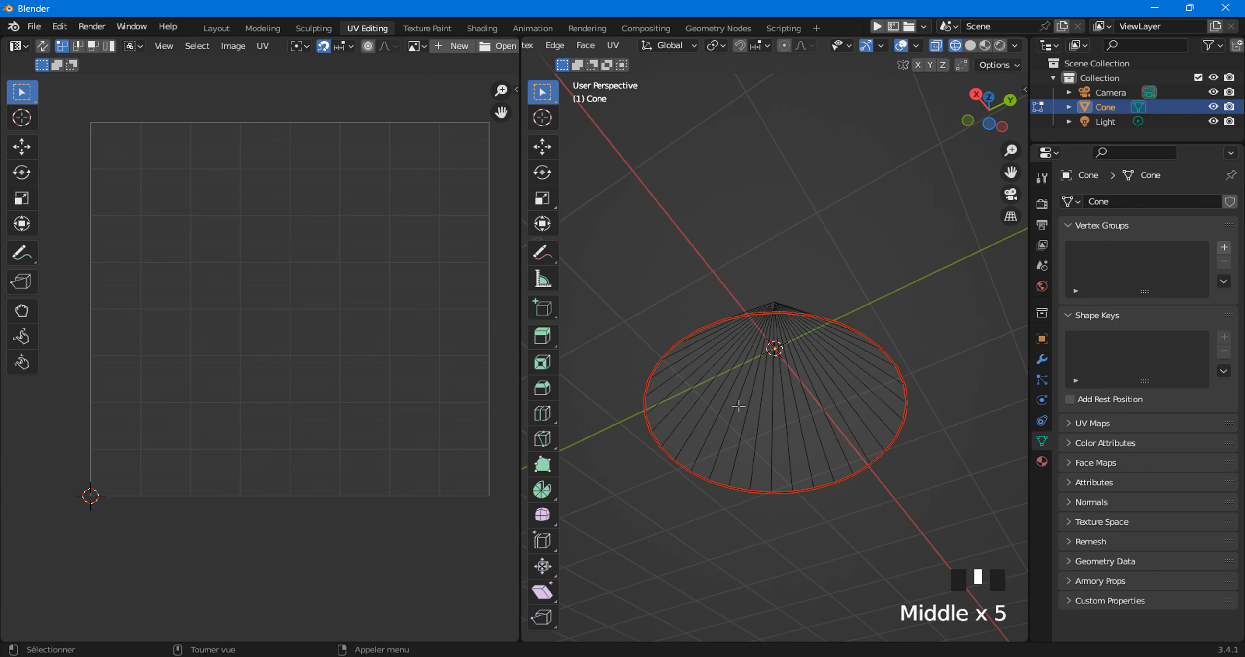
middle_click_drag(796, 317, 761, 459)
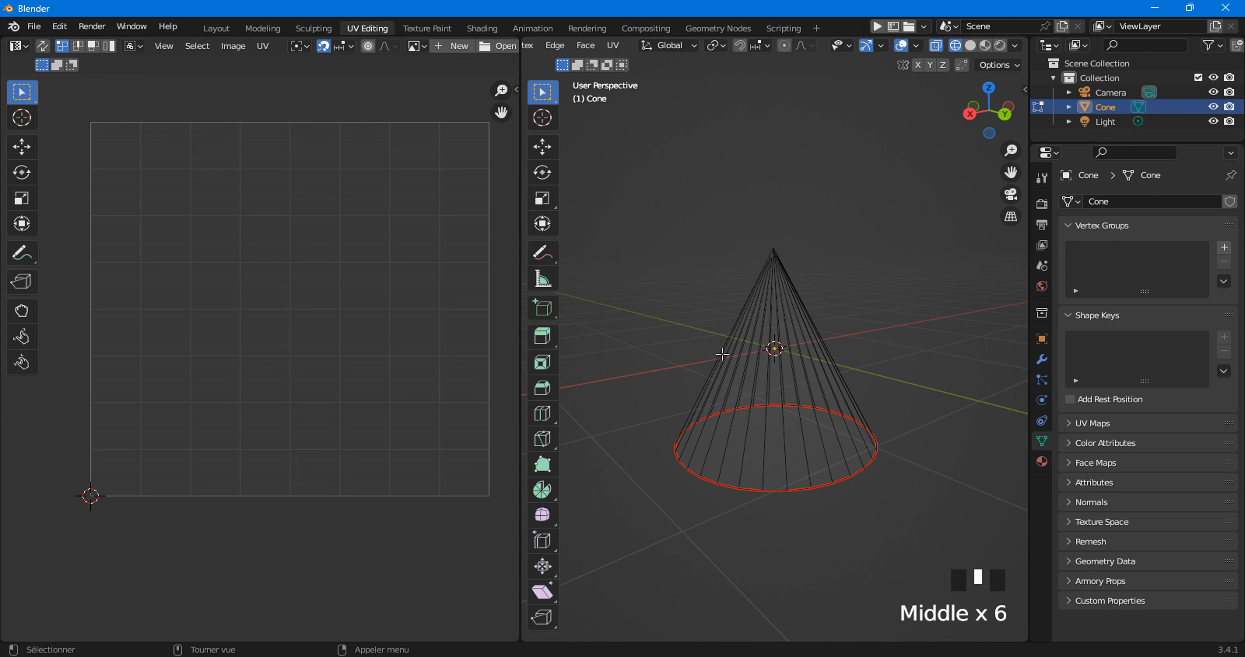
Return to the Layout workspace in Object Mode and bring up the mesh primitives available to add.
left_click(205, 29)
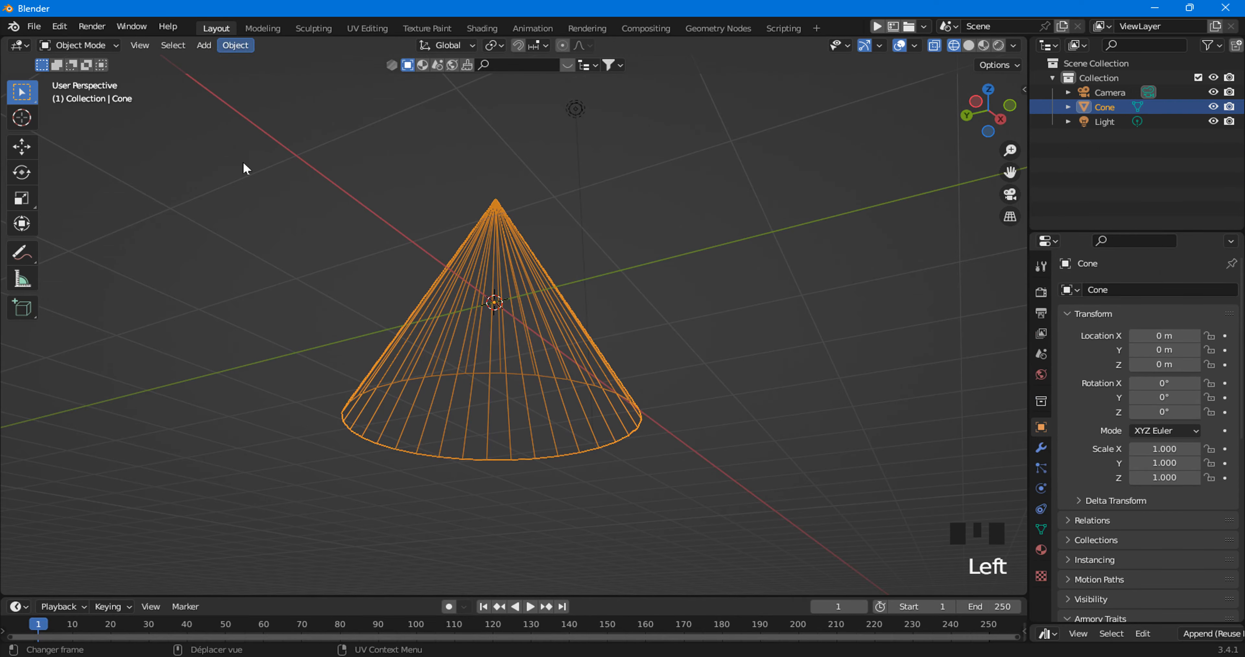
middle_click_drag(358, 183, 327, 299)
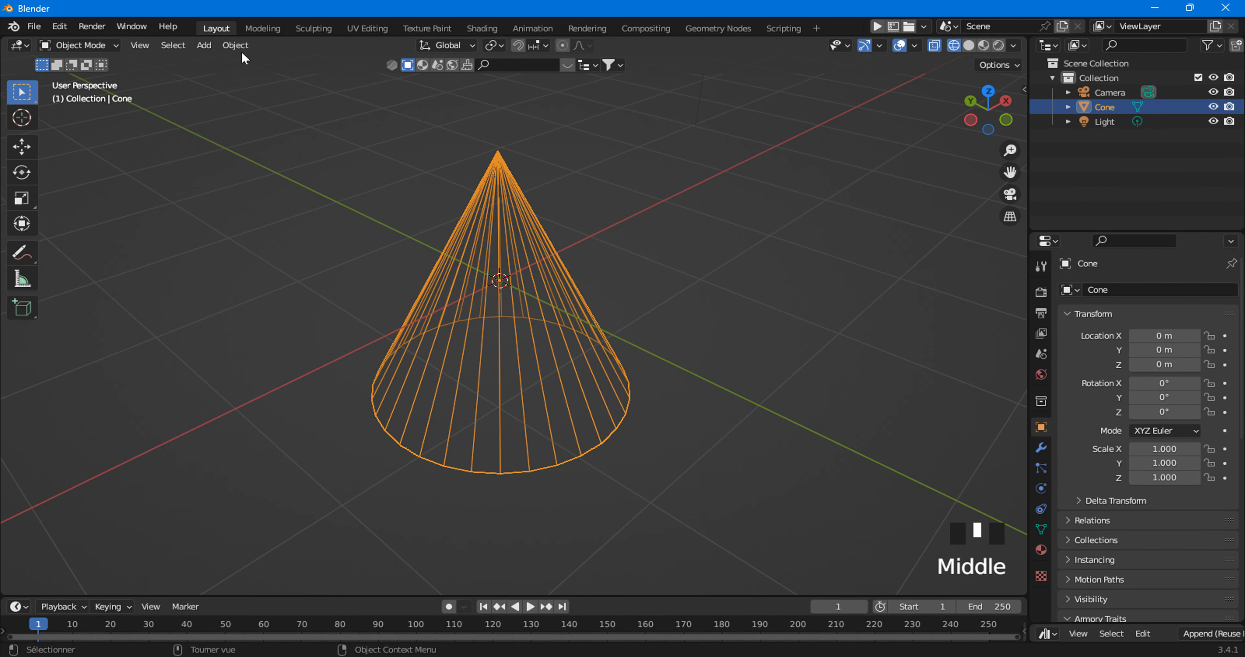
left_click(205, 46)
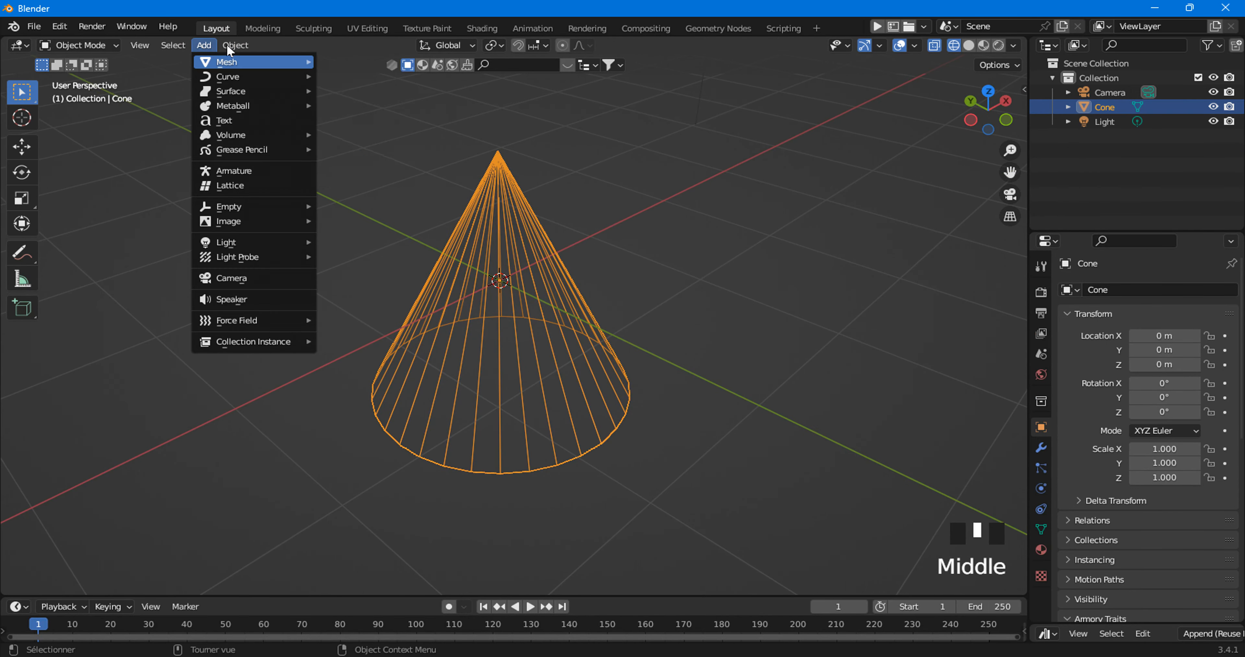
mouse_move(244, 45)
mouse_move(253, 76)
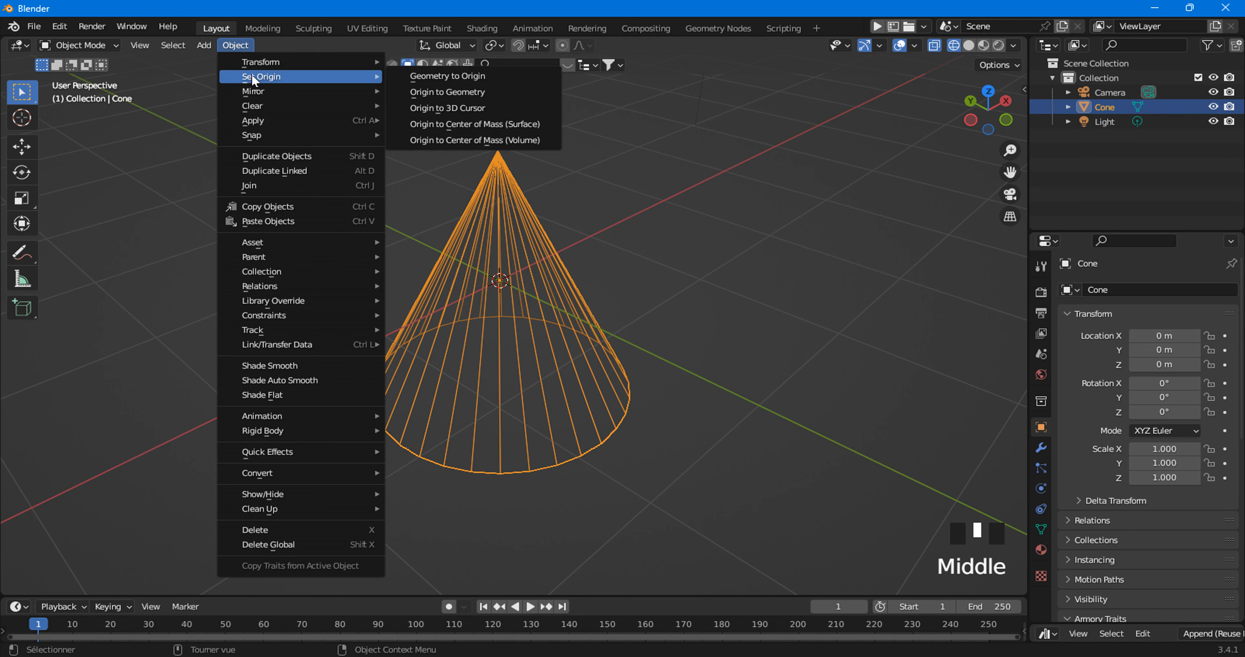
left_click(204, 46)
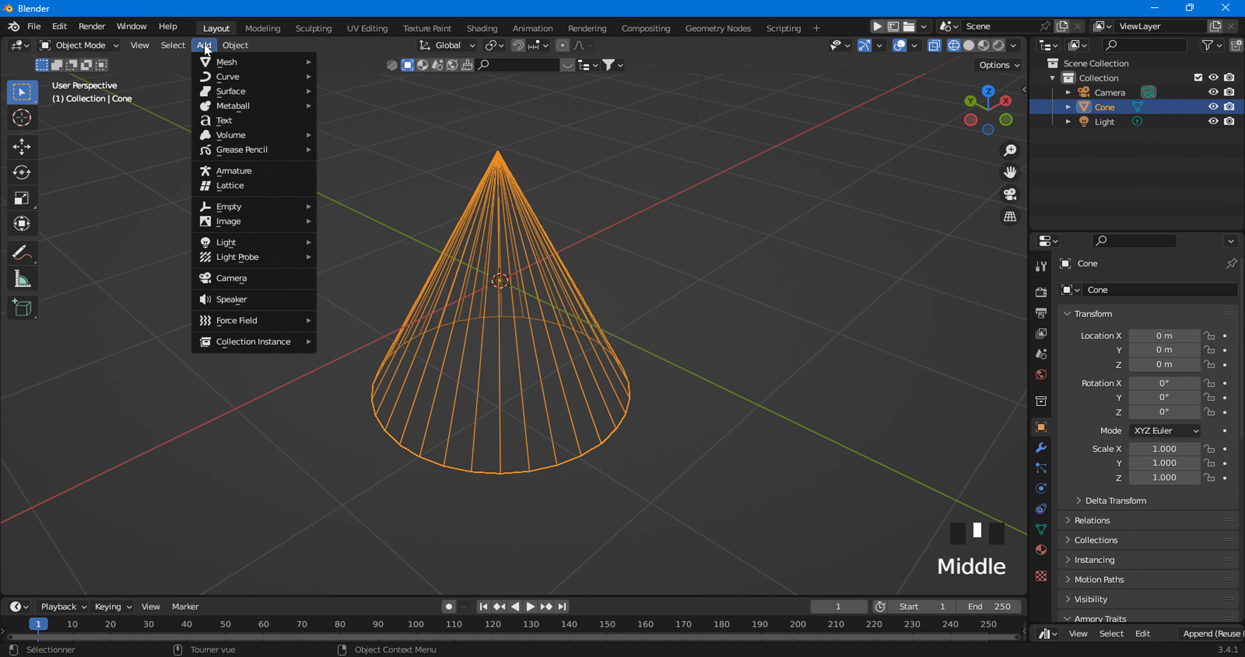
mouse_move(209, 63)
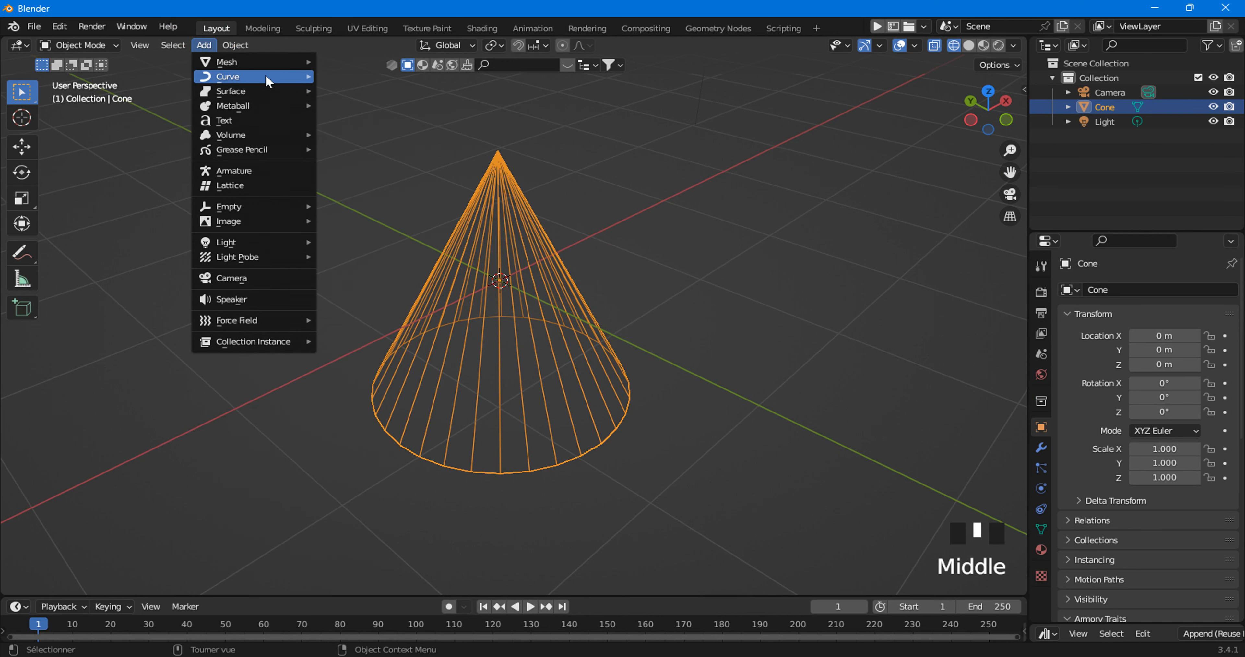
mouse_move(251, 61)
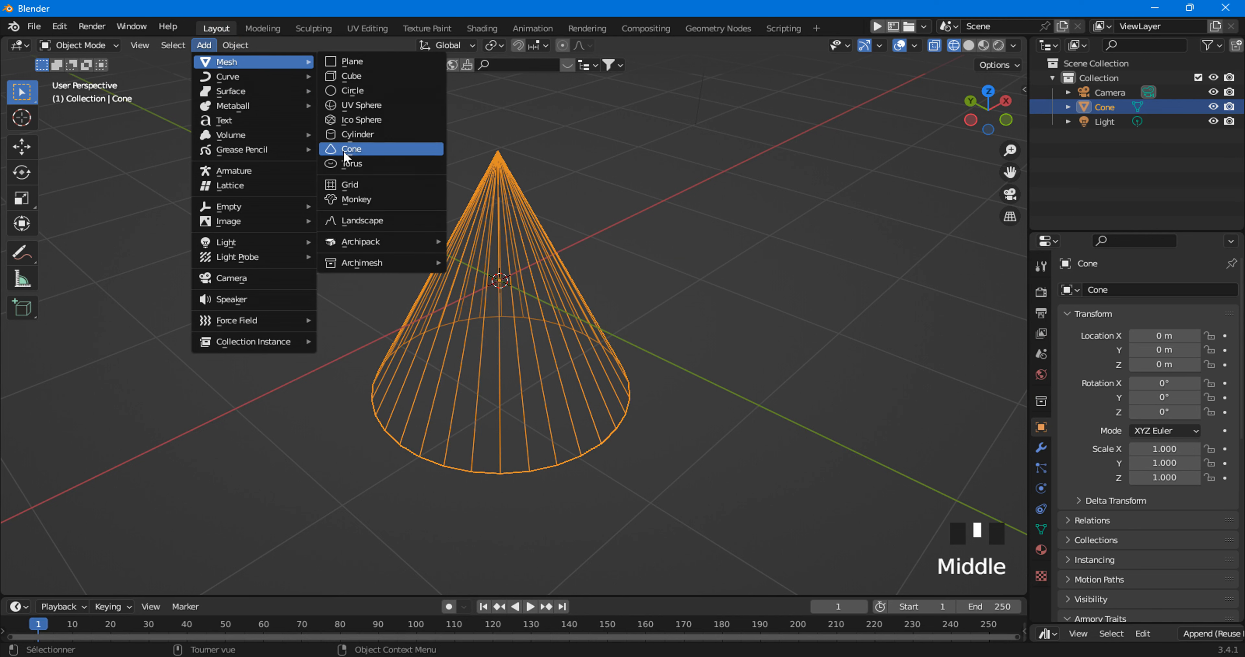